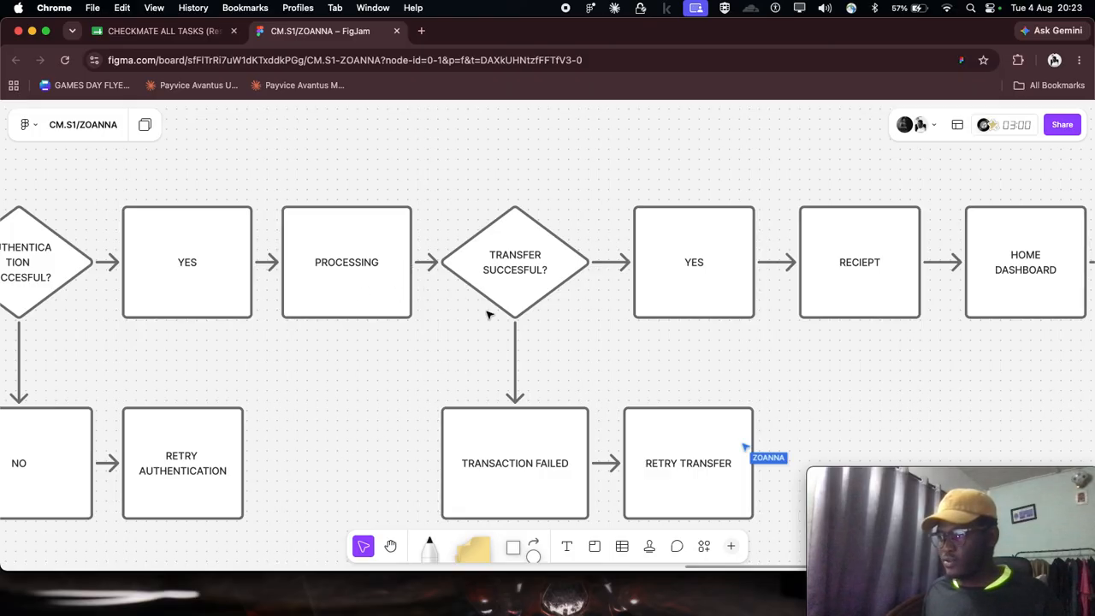
- Review the FigJam send-money flow from the "TRANSFER SUCCESFUL?" decision and its branches through to the END node
scroll(516, 296, right, 2)
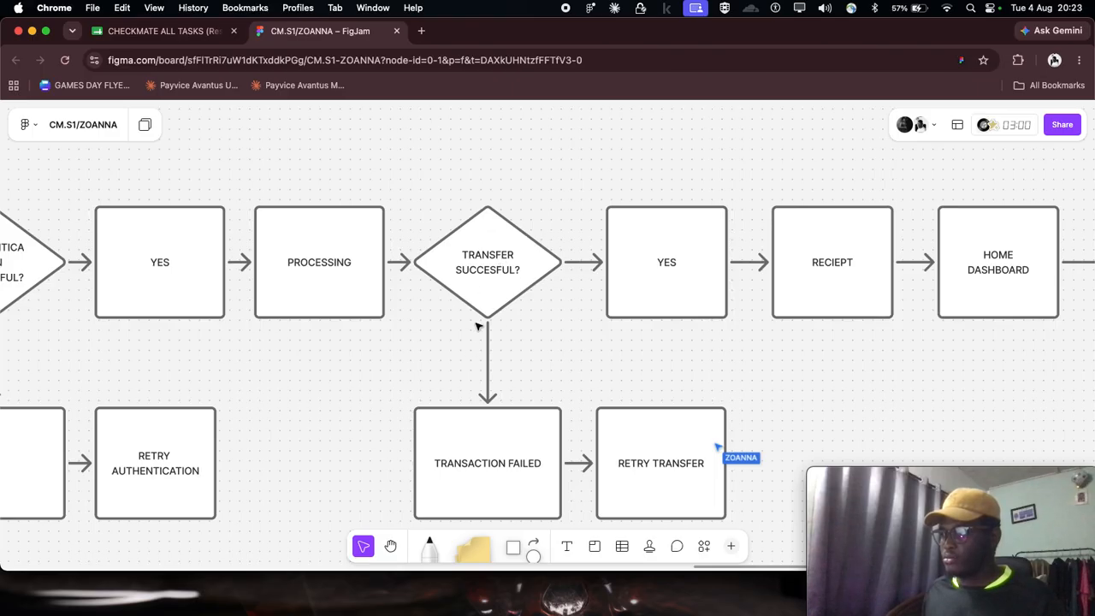
scroll(512, 299, right, 2)
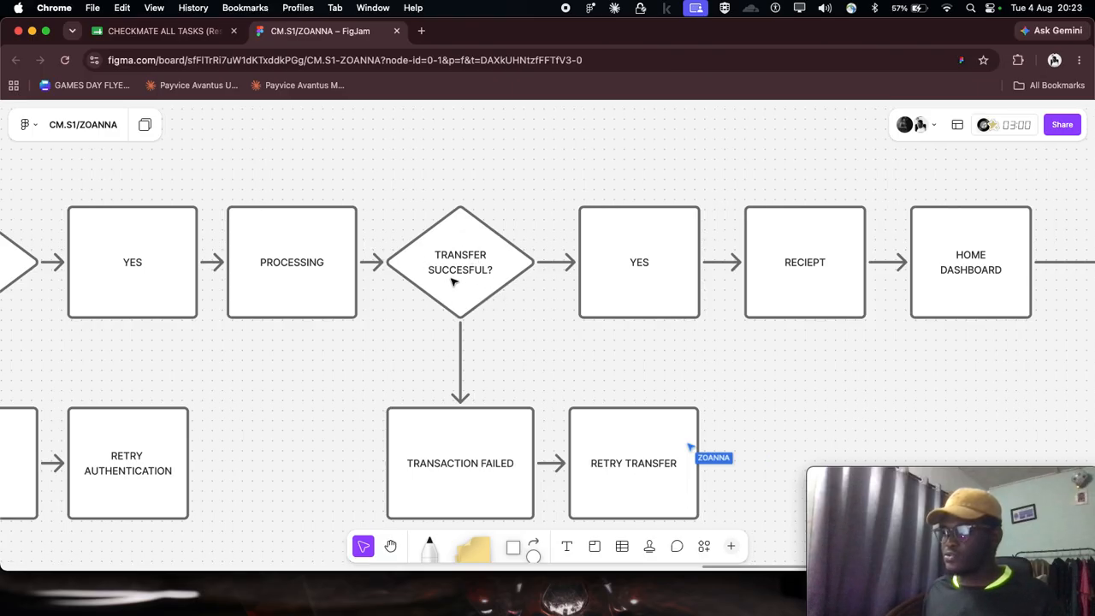
scroll(343, 298, left, 4)
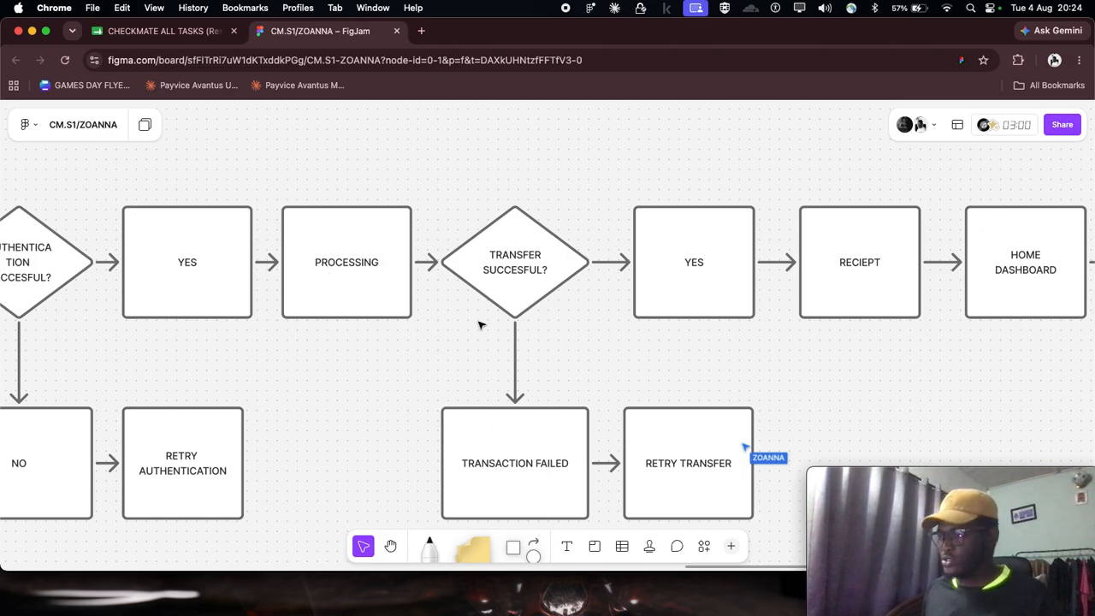
scroll(479, 325, right, 2)
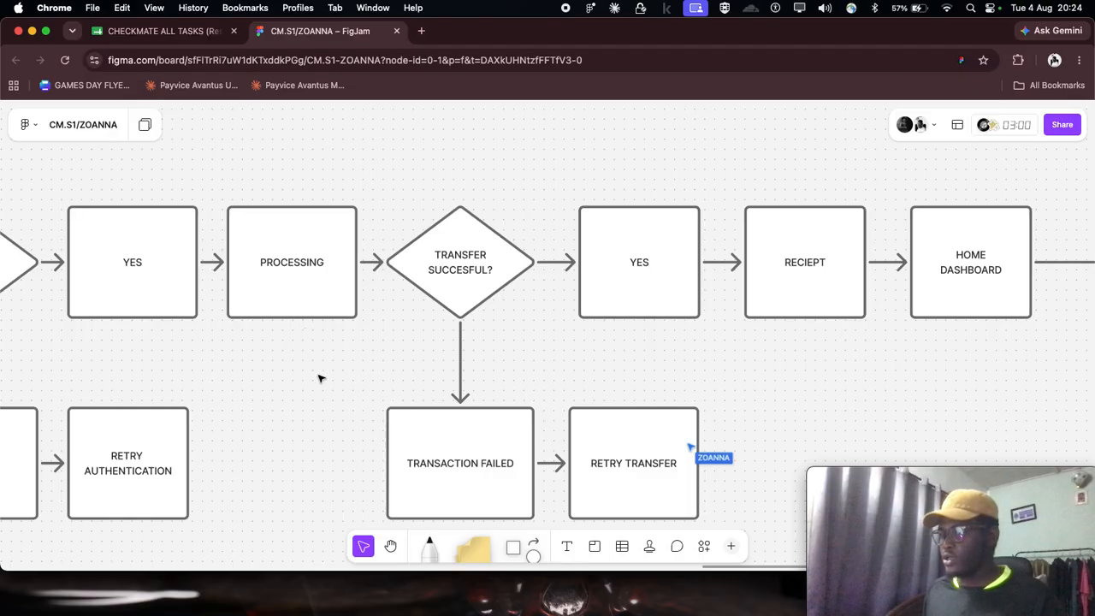
scroll(356, 494, right, 5)
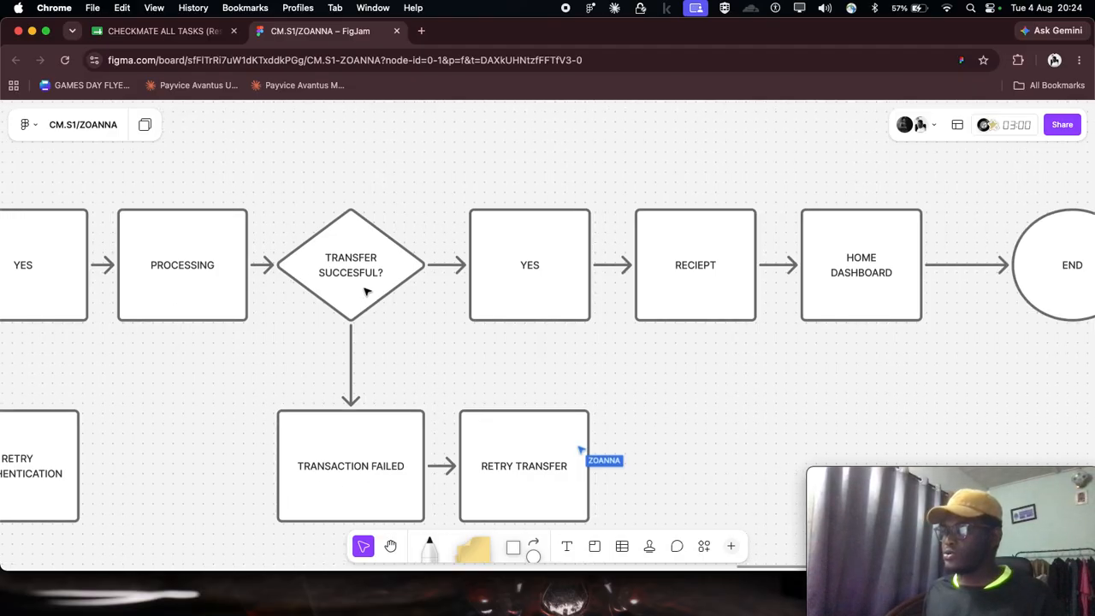
scroll(364, 291, right, 2)
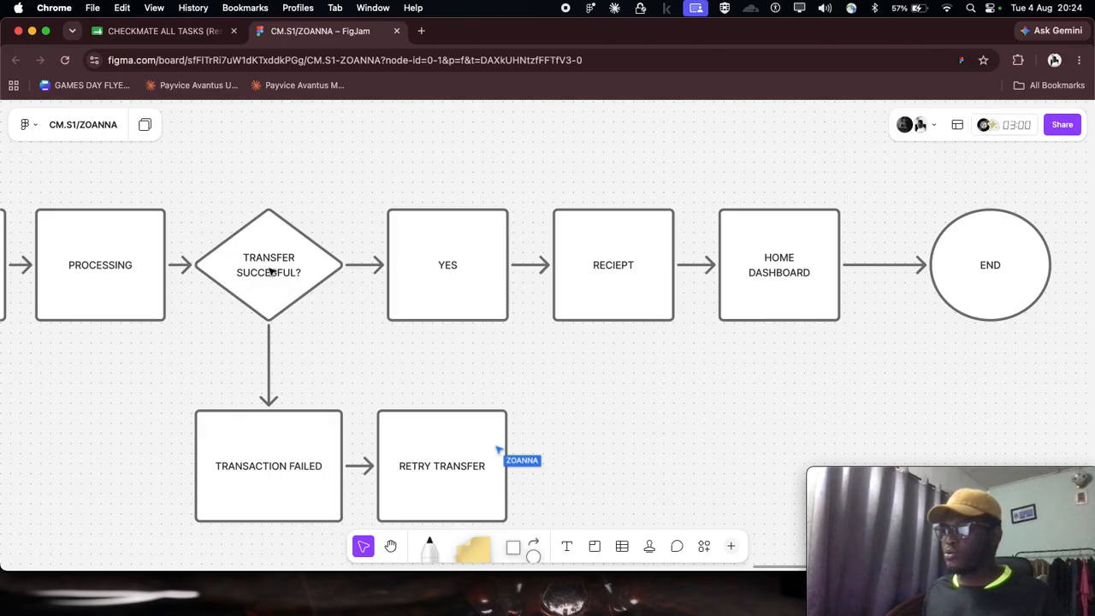
scroll(268, 271, right, 7)
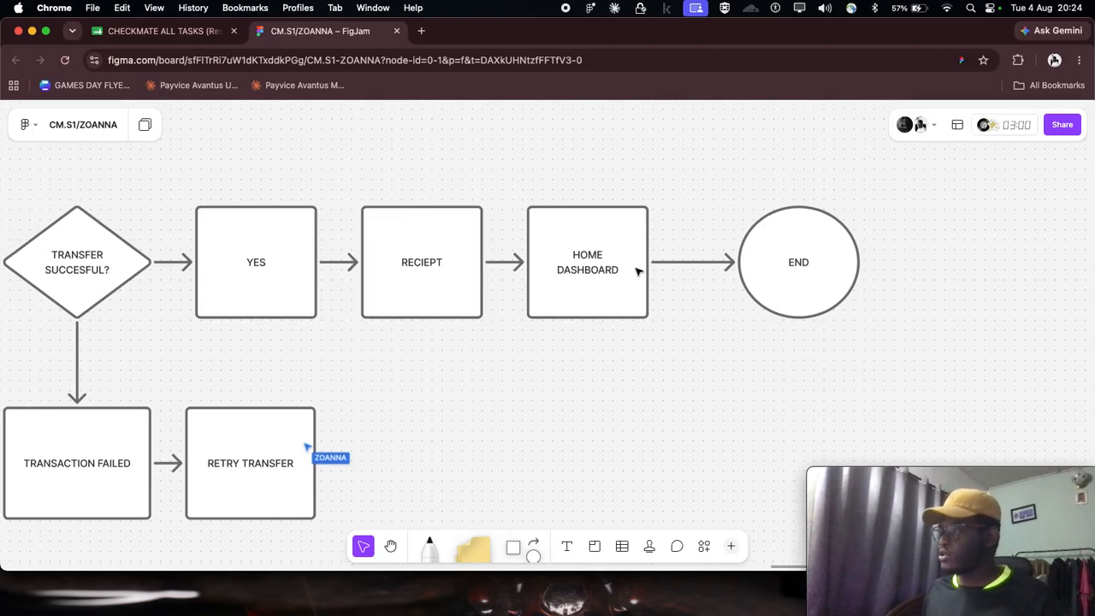
- Examine the beginning of the FINEAZI SEND MONEY USER FLOW, from START through the account and recipient checks
scroll(637, 271, down, 8)
scroll(631, 274, left, 4)
scroll(213, 300, left, 10)
scroll(182, 301, up, 5)
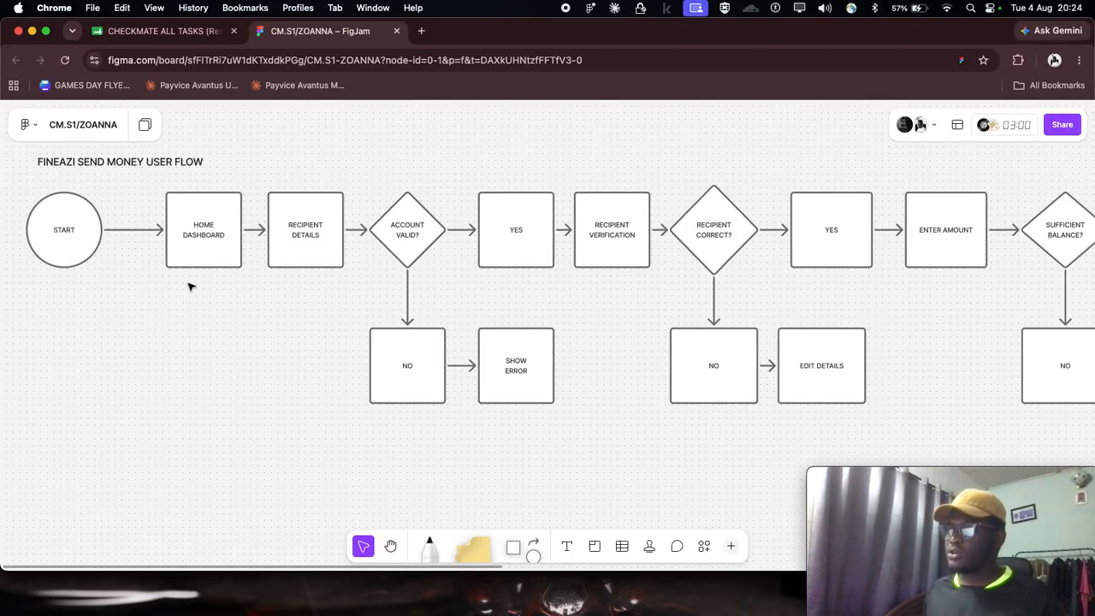
scroll(186, 284, left, 4)
scroll(183, 280, up, 5)
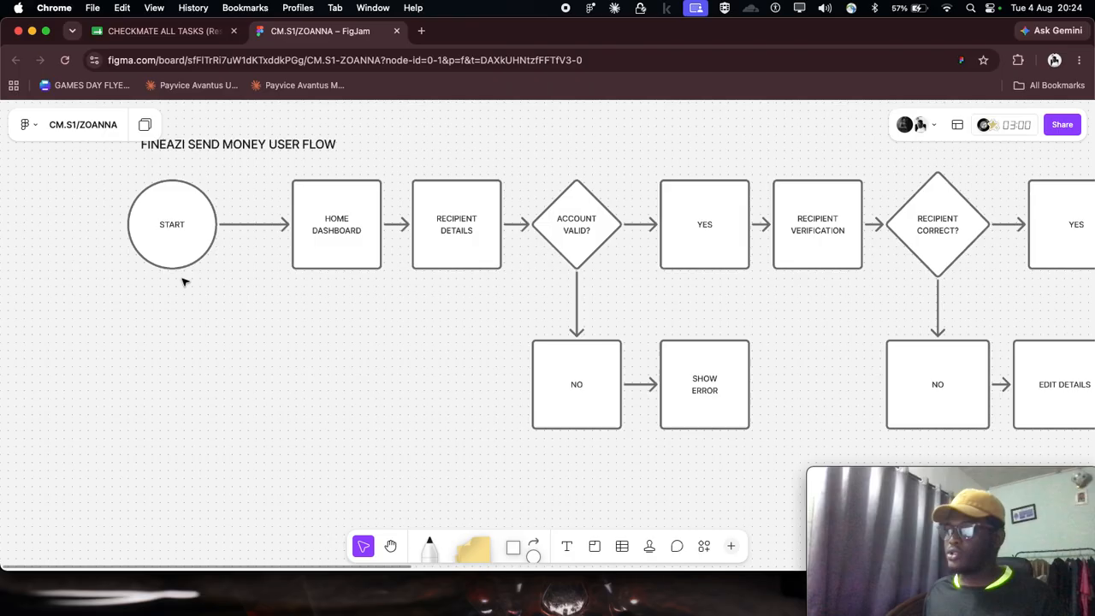
scroll(218, 253, up, 2)
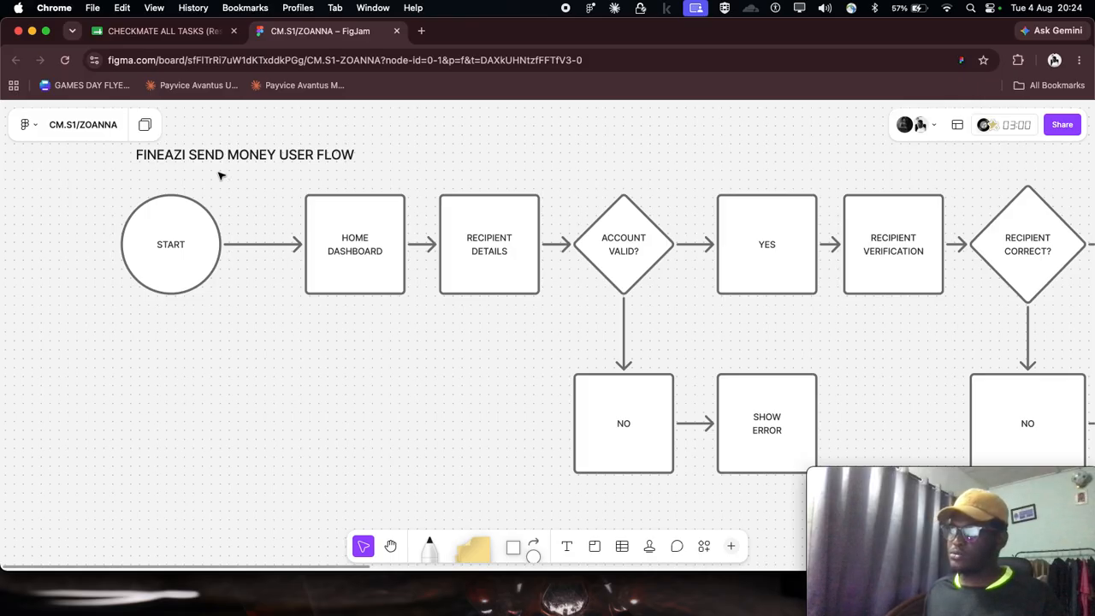
- Switch to the CHECKMATE ALL TASKS responses sheet, open the Figma link in row 3, and close the FigJam board
click(174, 34)
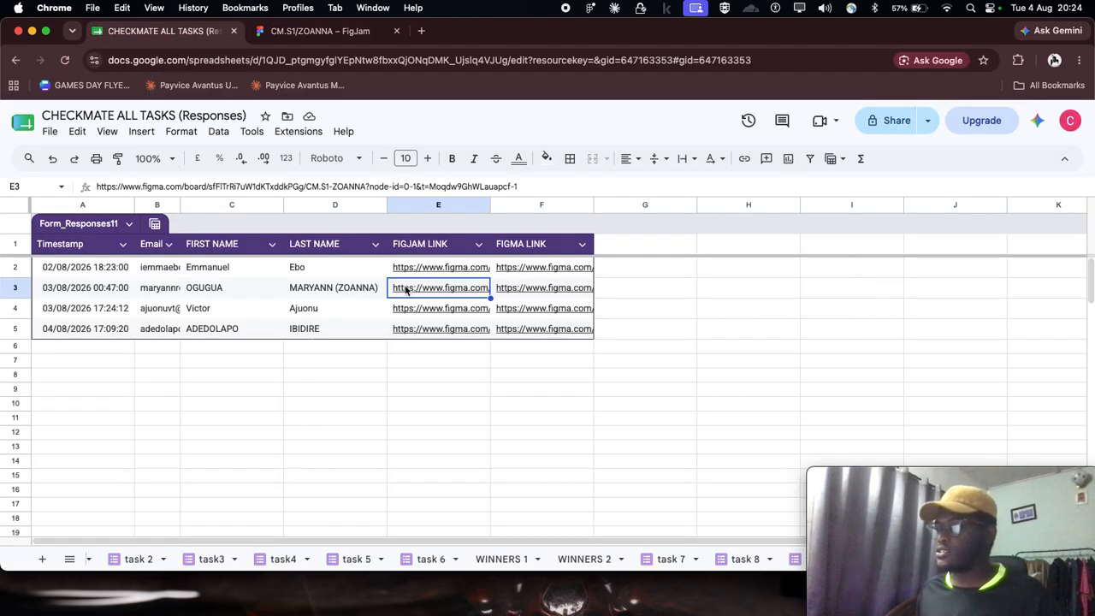
click(517, 291)
click(545, 317)
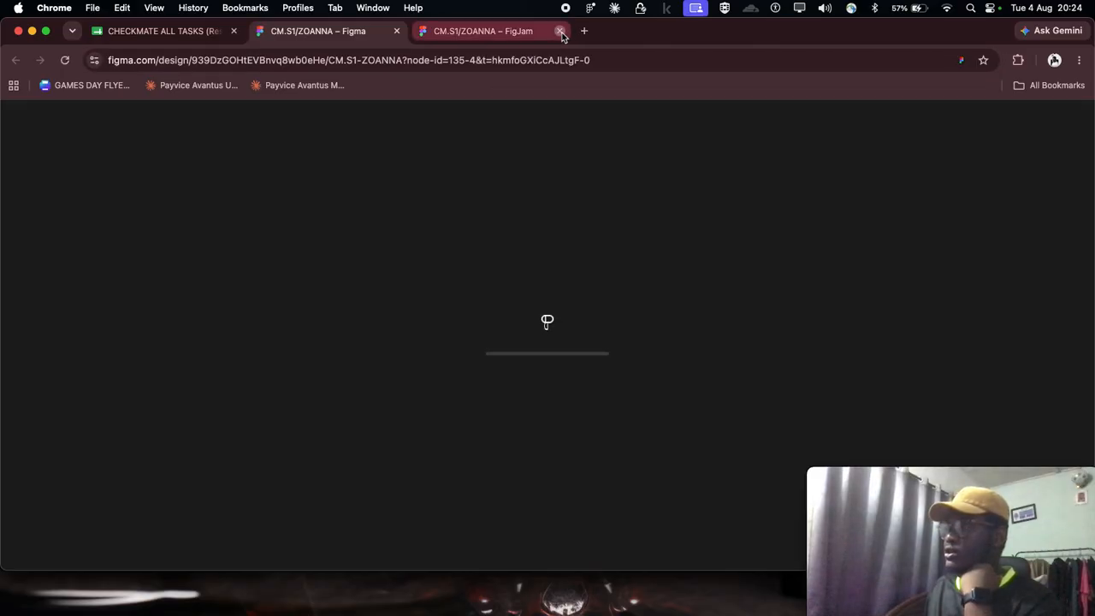
click(560, 31)
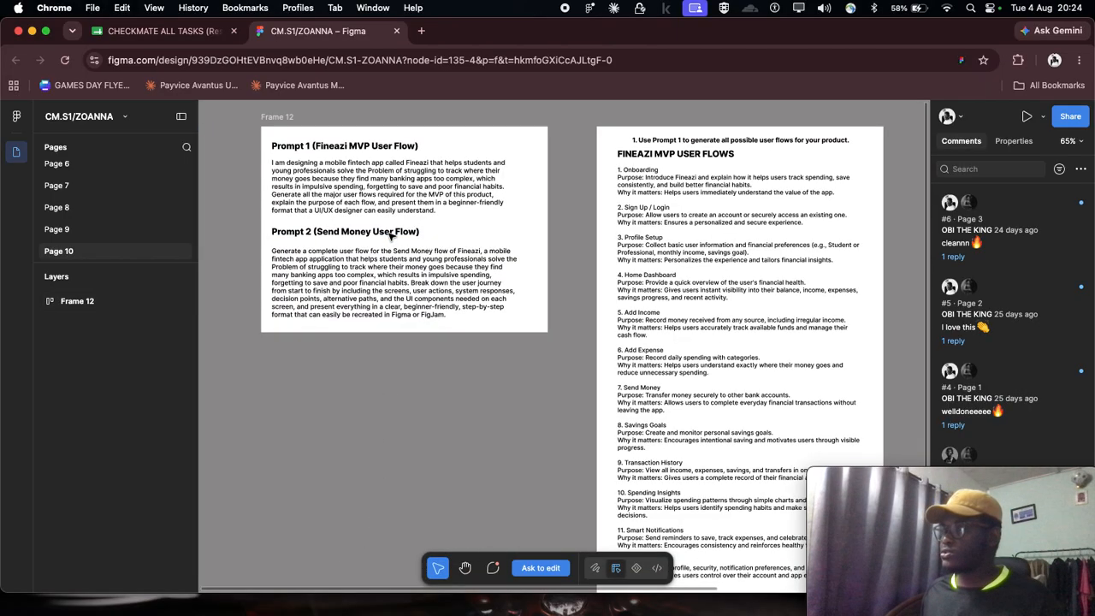
- Read Prompt 1 (Fineazi MVP User Flow) and Prompt 2 (Send Money User Flow) on Page 10 of the design file
scroll(359, 265, up, 5)
scroll(332, 297, up, 3)
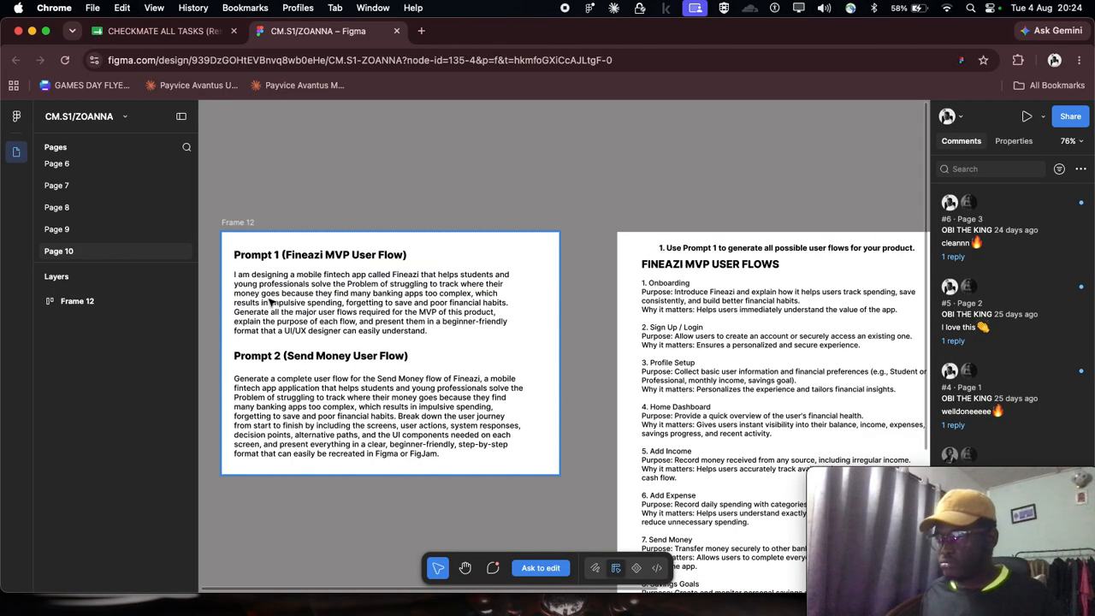
scroll(273, 303, down, 2)
scroll(244, 187, up, 2)
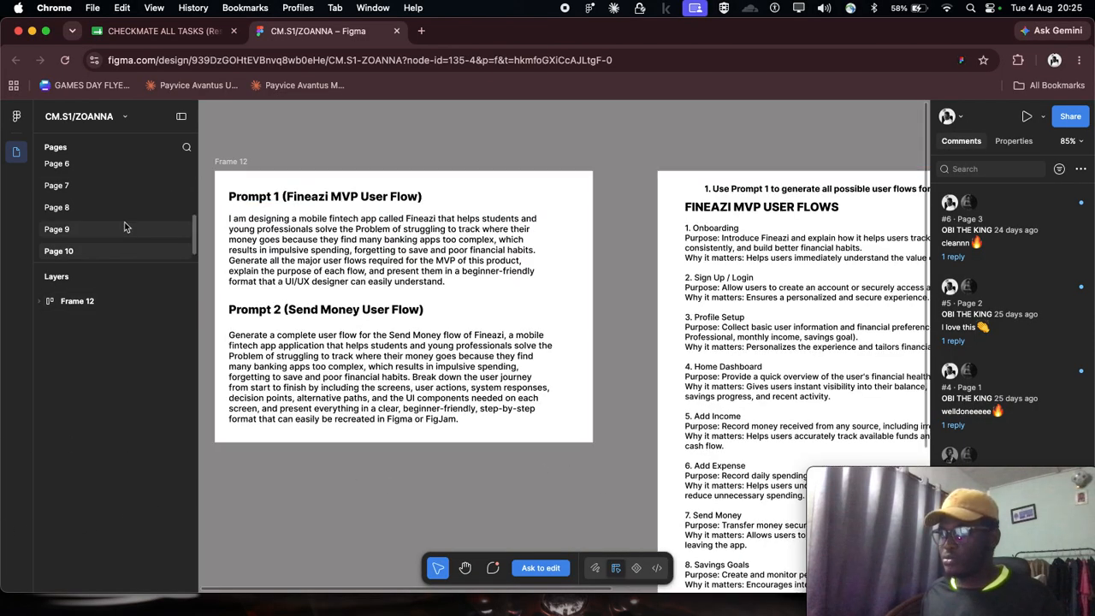
scroll(357, 311, left, 2)
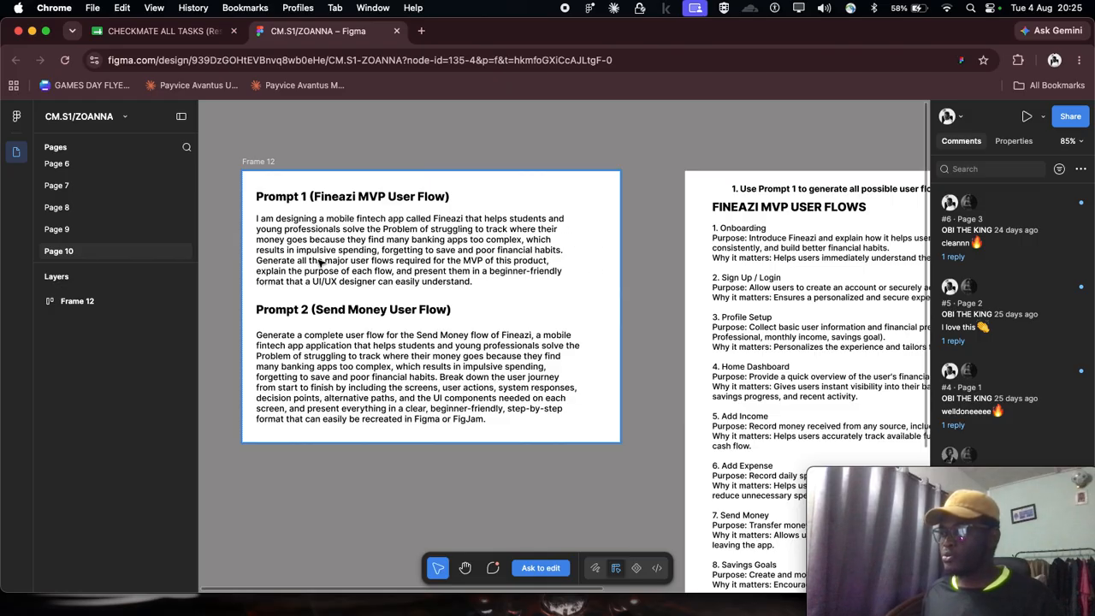
scroll(447, 290, down, 1)
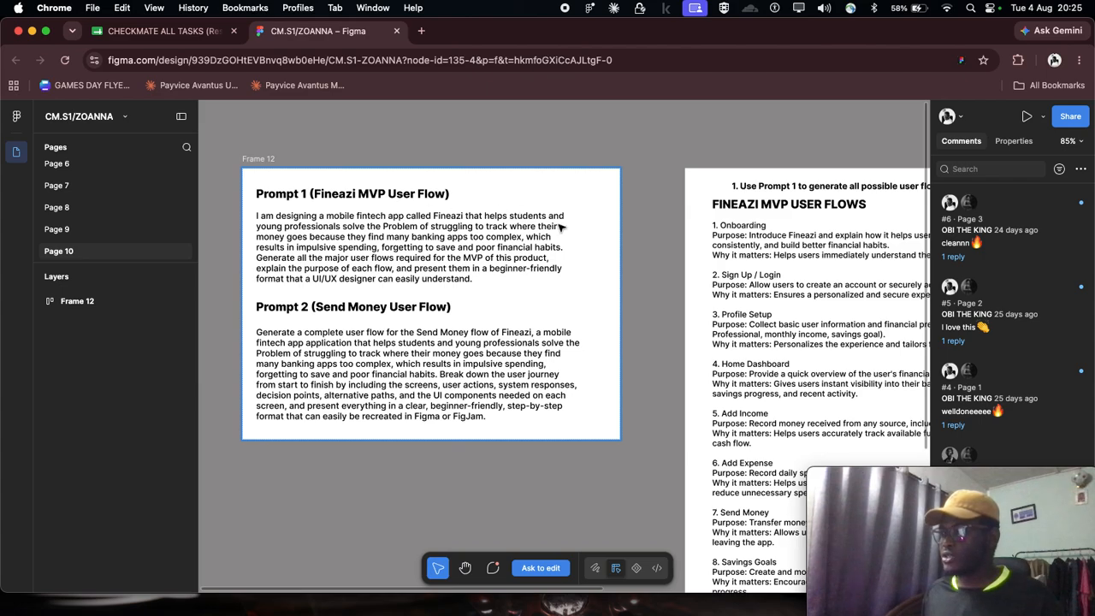
- Read through the FINEAZI MVP USER FLOWS list generated from Prompt 1, from Onboarding to Settings
scroll(348, 232, right, 10)
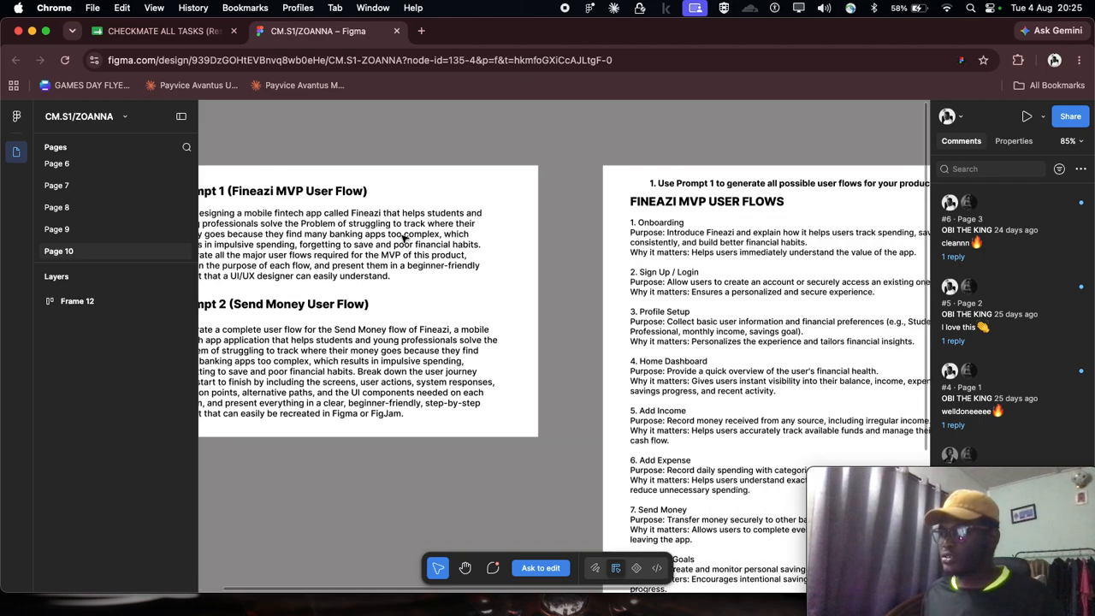
scroll(403, 238, down, 5)
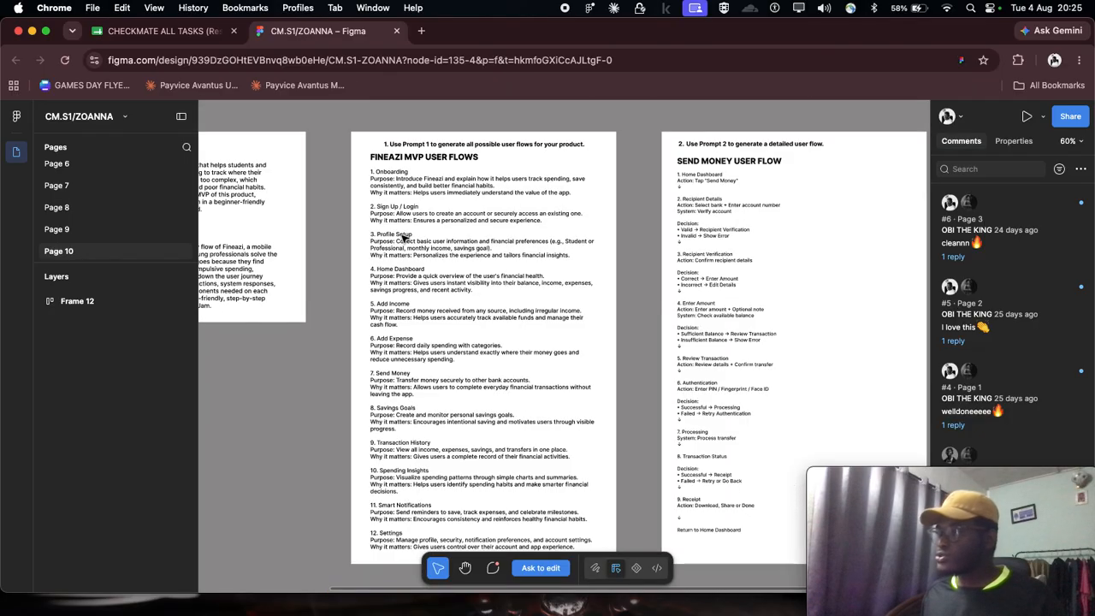
scroll(390, 225, up, 3)
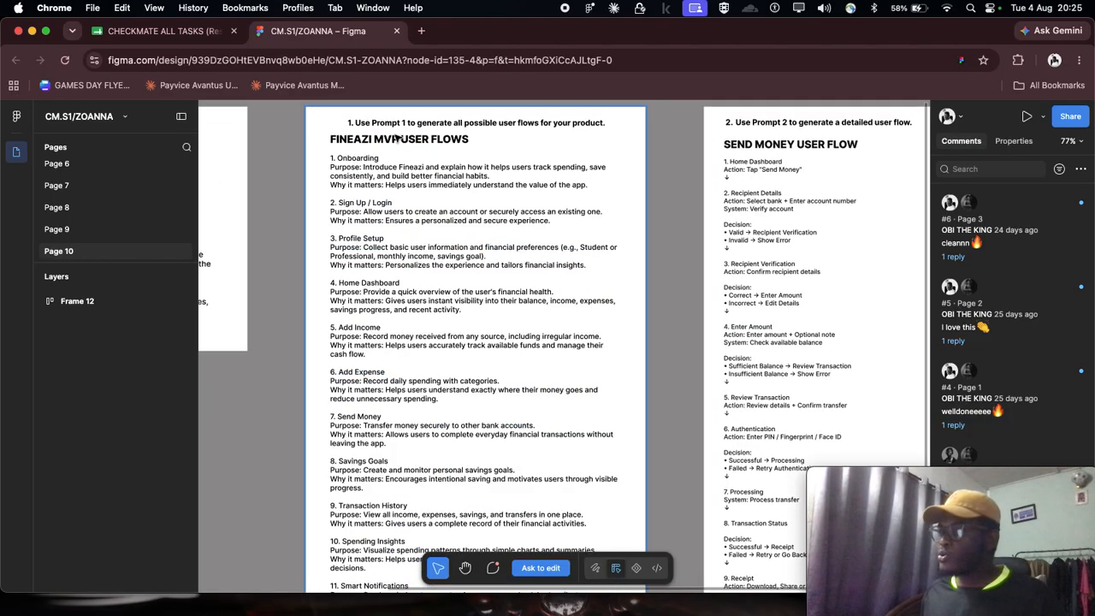
scroll(391, 141, down, 5)
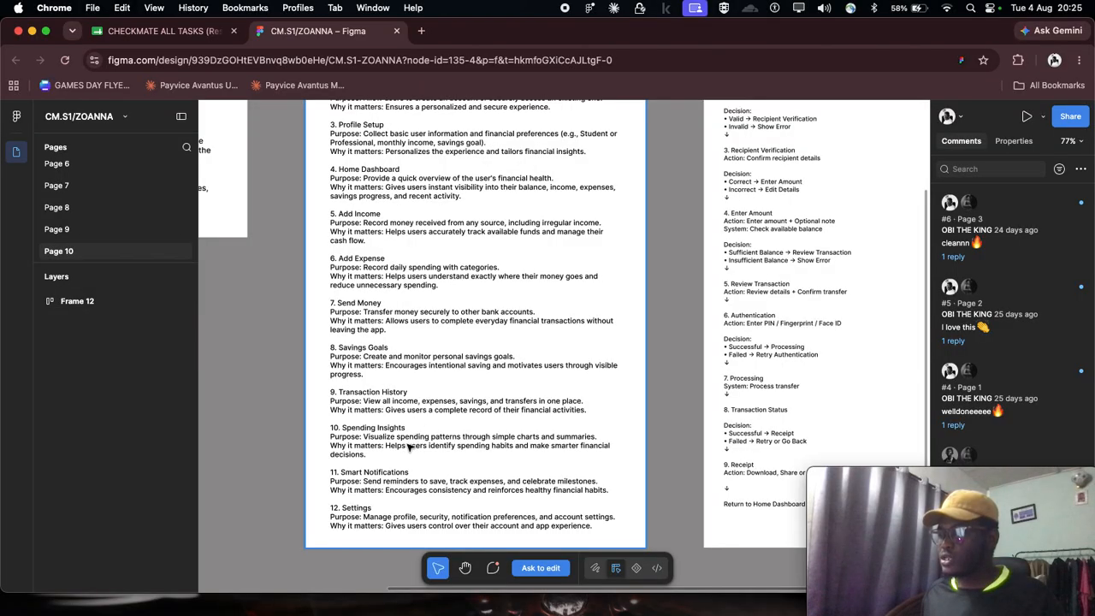
scroll(398, 492, up, 8)
scroll(358, 324, down, 5)
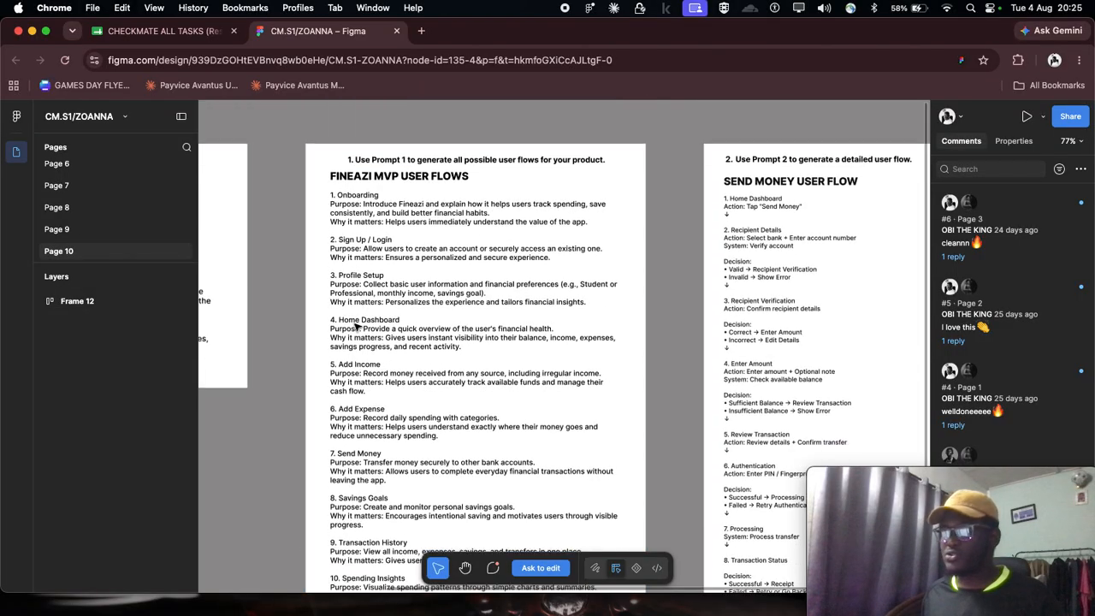
scroll(353, 215, up, 2)
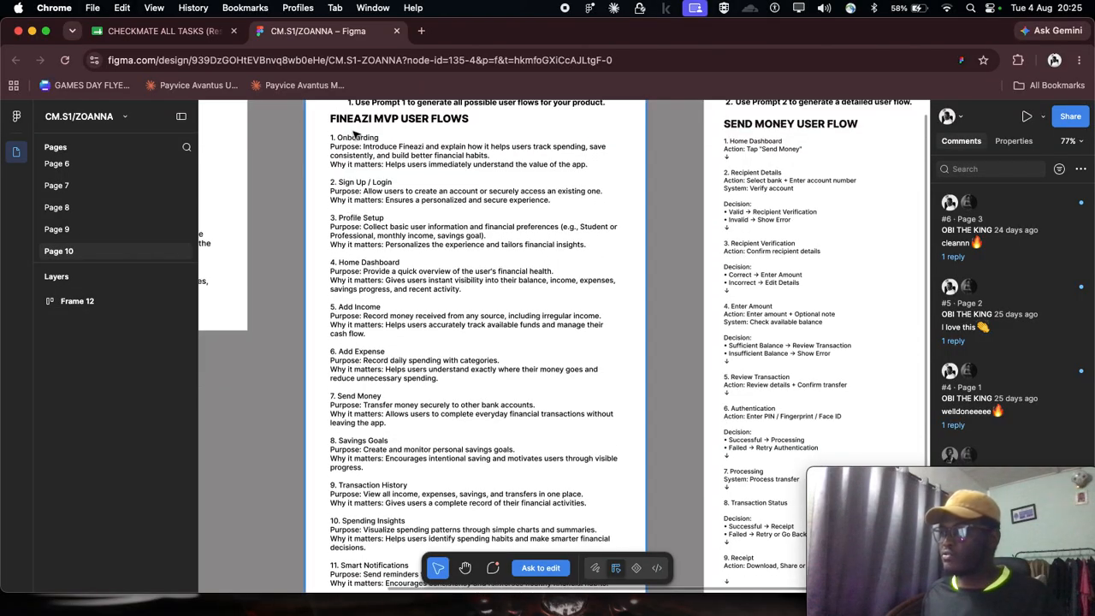
scroll(391, 157, up, 3)
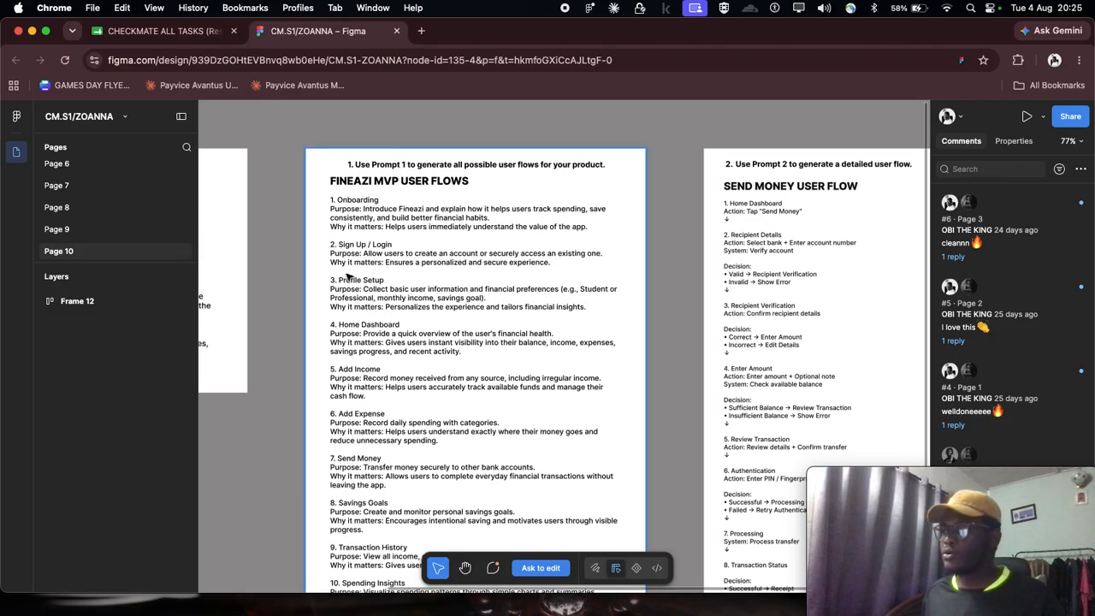
scroll(346, 274, down, 5)
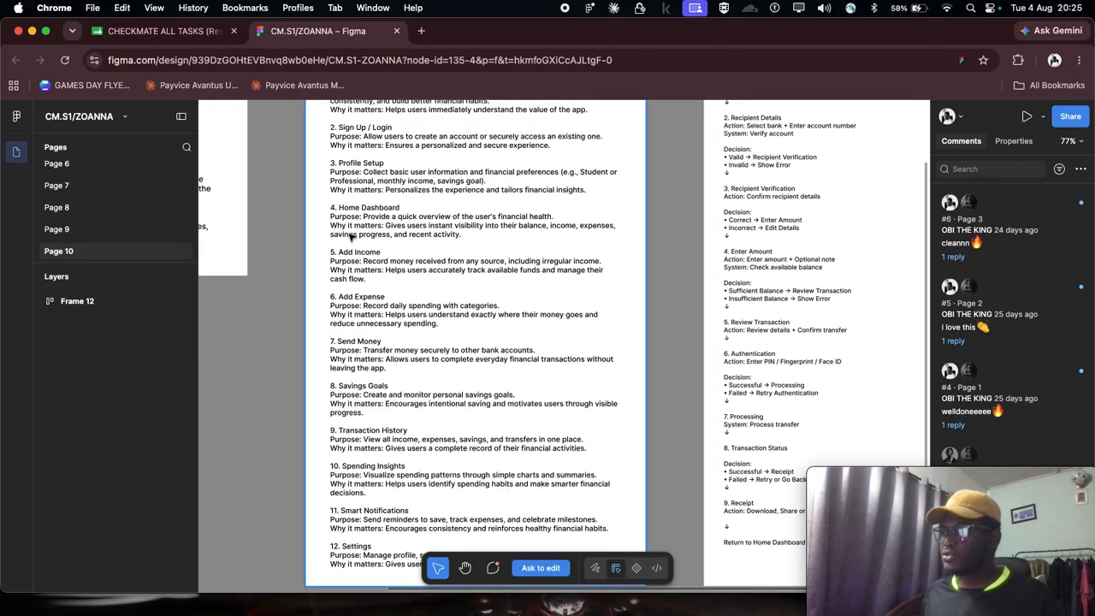
scroll(363, 321, down, 1)
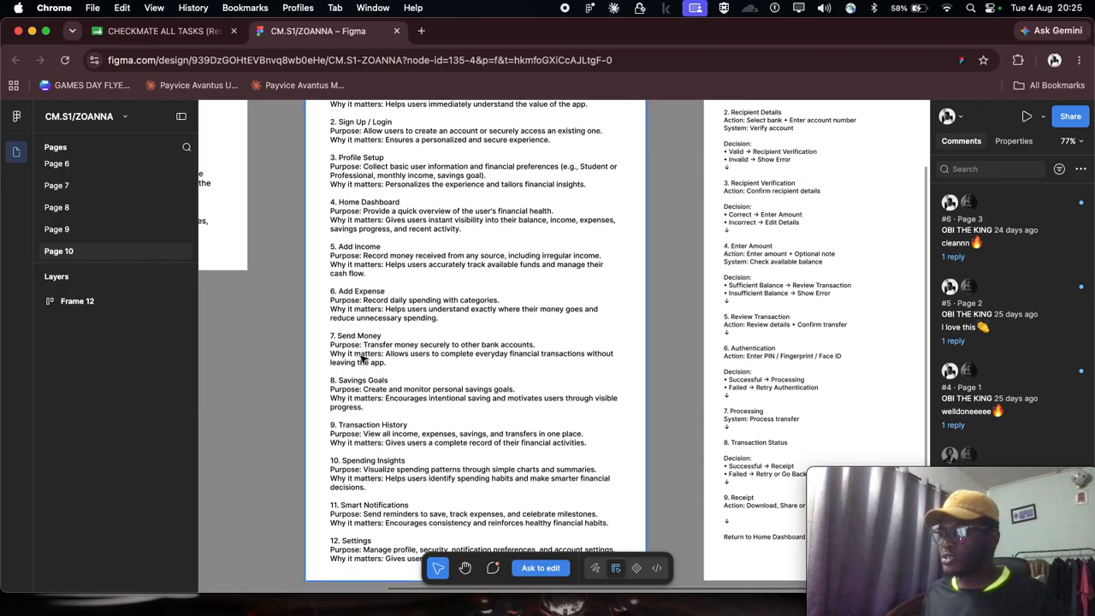
scroll(365, 392, down, 1)
scroll(368, 392, up, 5)
- Read through the SEND MONEY USER FLOW generated from Prompt 2, from Home Dashboard to the return after Receipt
scroll(432, 326, right, 6)
scroll(419, 329, down, 2)
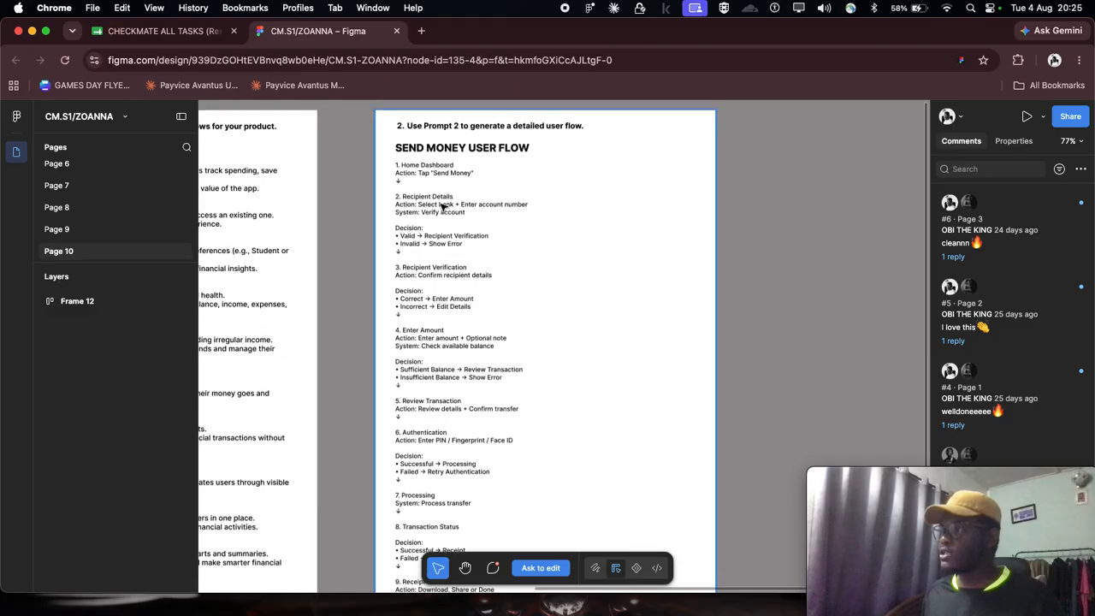
scroll(471, 150, right, 3)
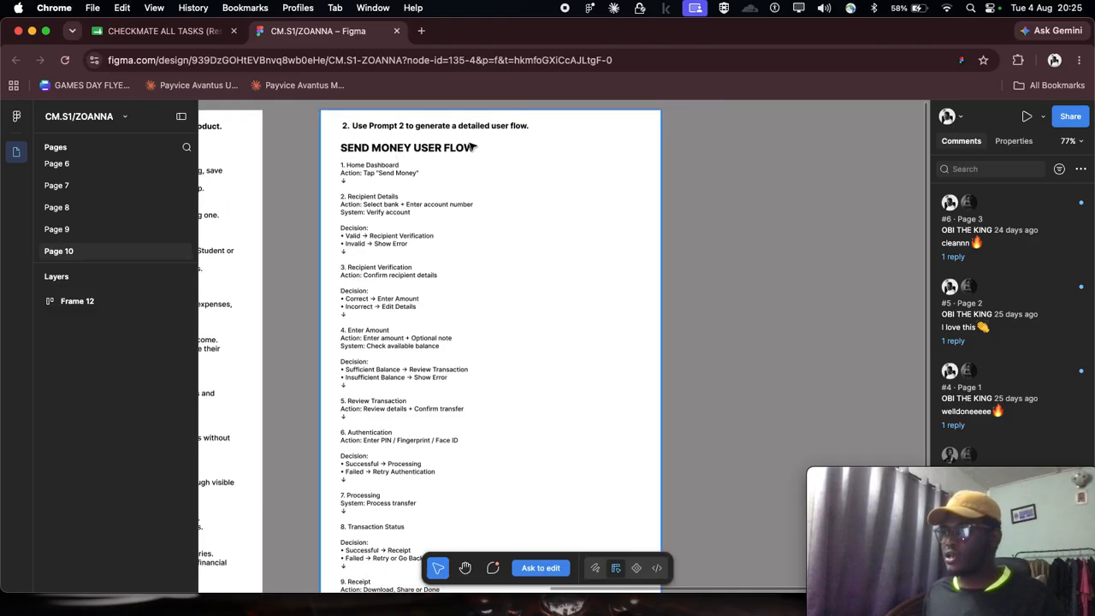
scroll(454, 350, down, 5)
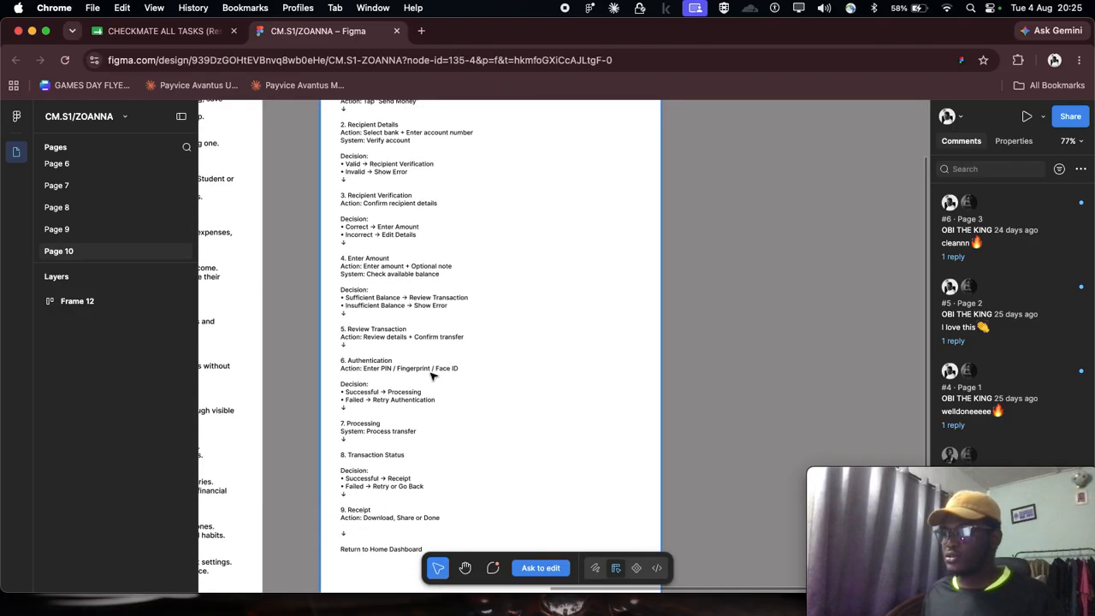
scroll(420, 376, up, 5)
scroll(395, 246, up, 2)
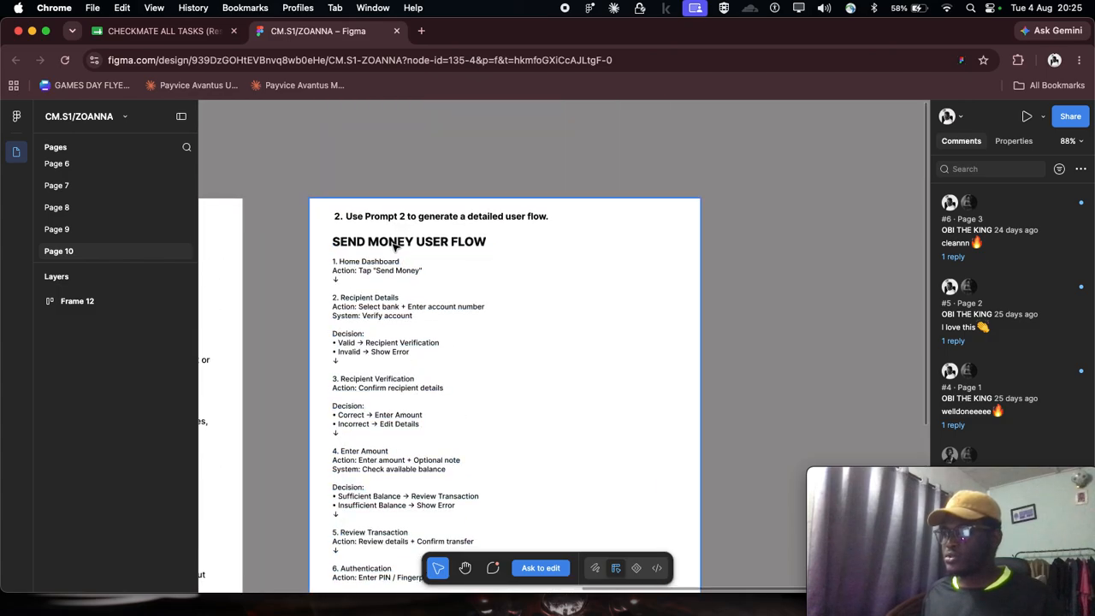
scroll(371, 247, up, 2)
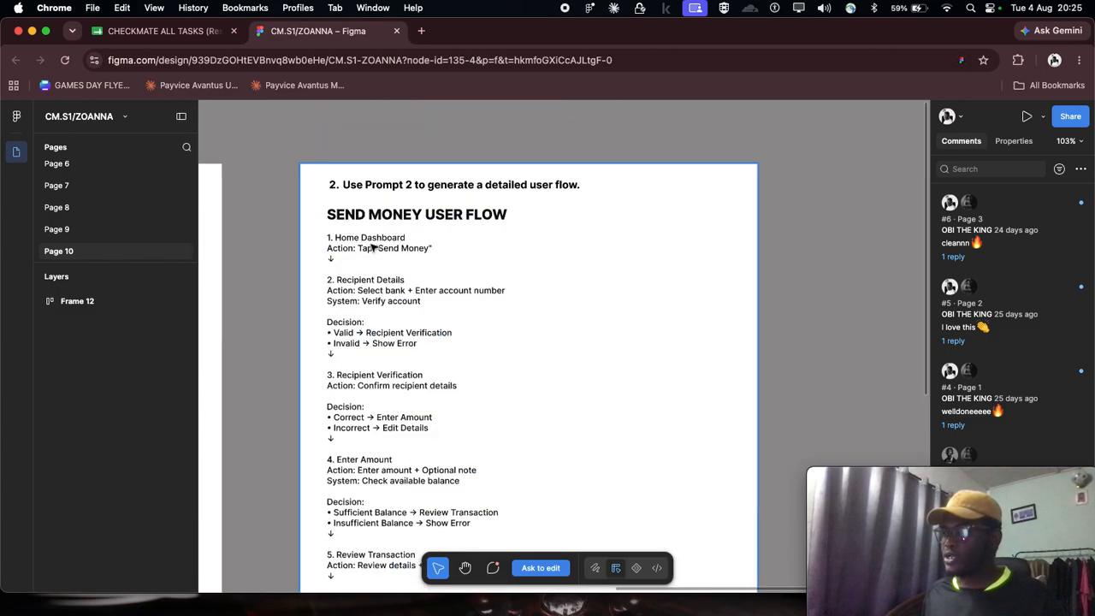
scroll(393, 244, down, 4)
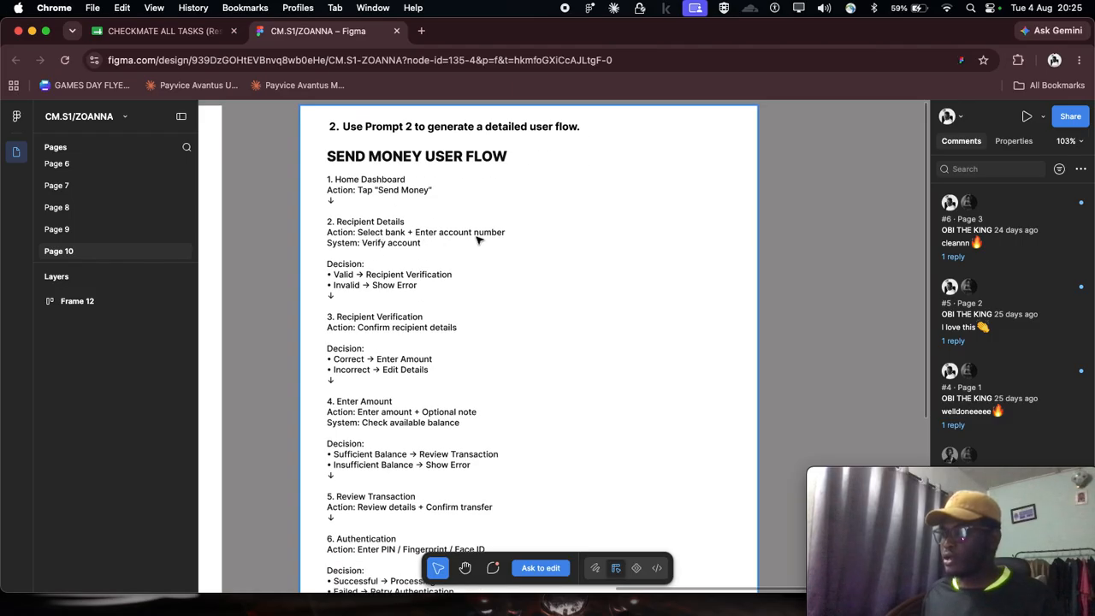
scroll(360, 282, down, 6)
scroll(360, 282, down, 15)
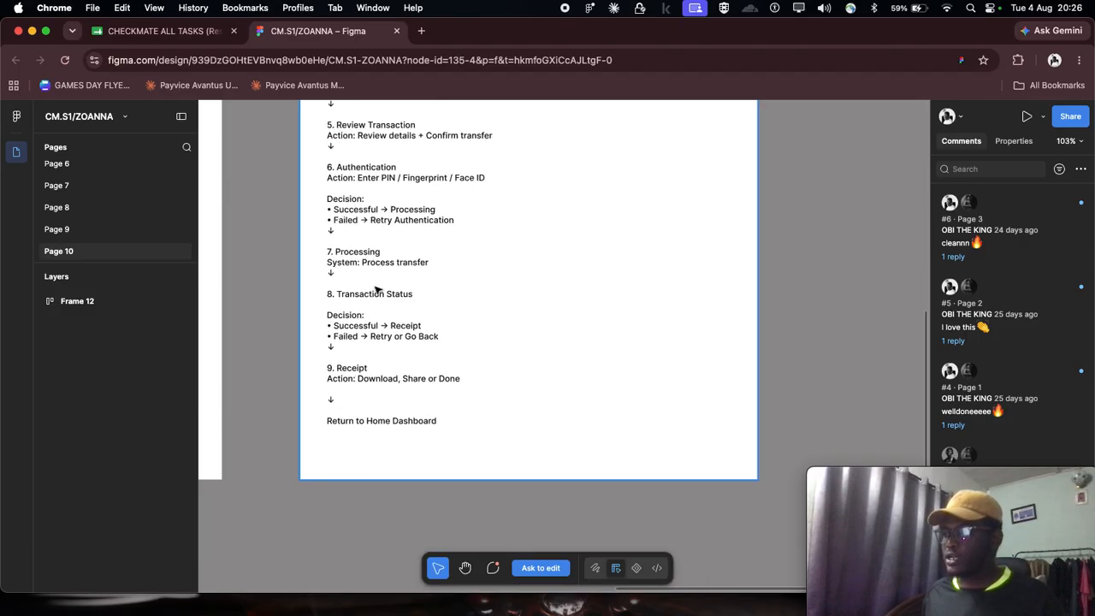
scroll(377, 289, up, 20)
scroll(377, 290, down, 5)
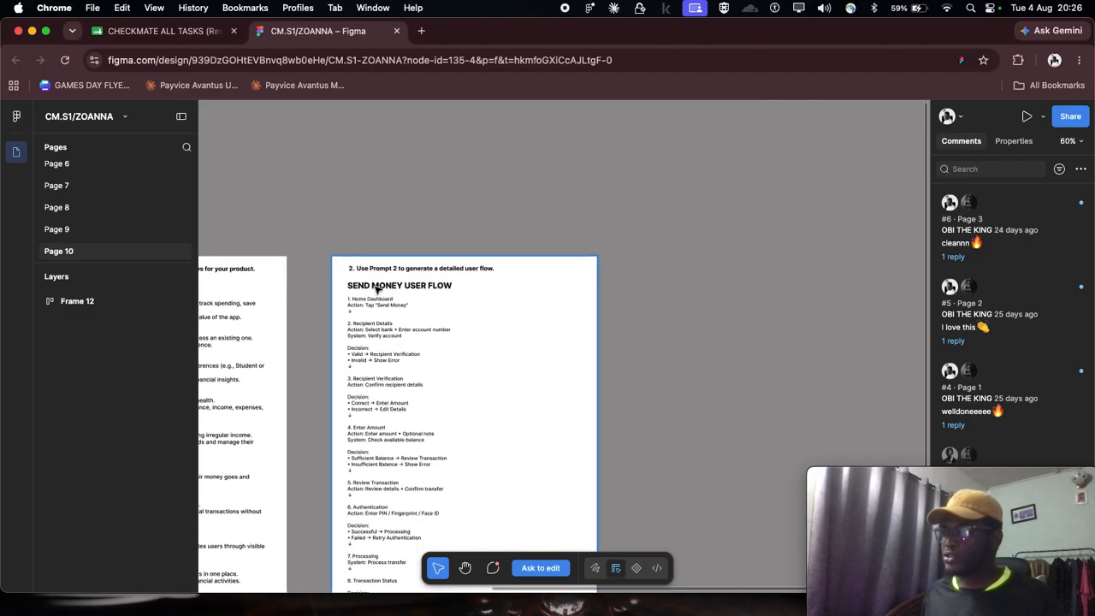
scroll(409, 293, left, 4)
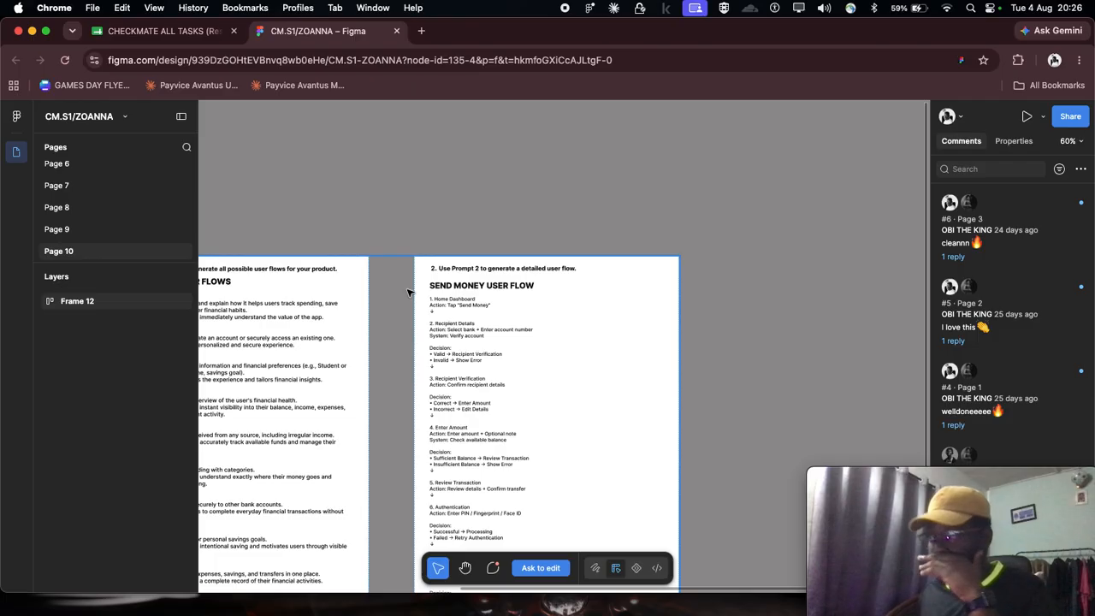
- Close the Figma design file and open the FigJam link in row 4 of the responses sheet
scroll(409, 293, down, 2)
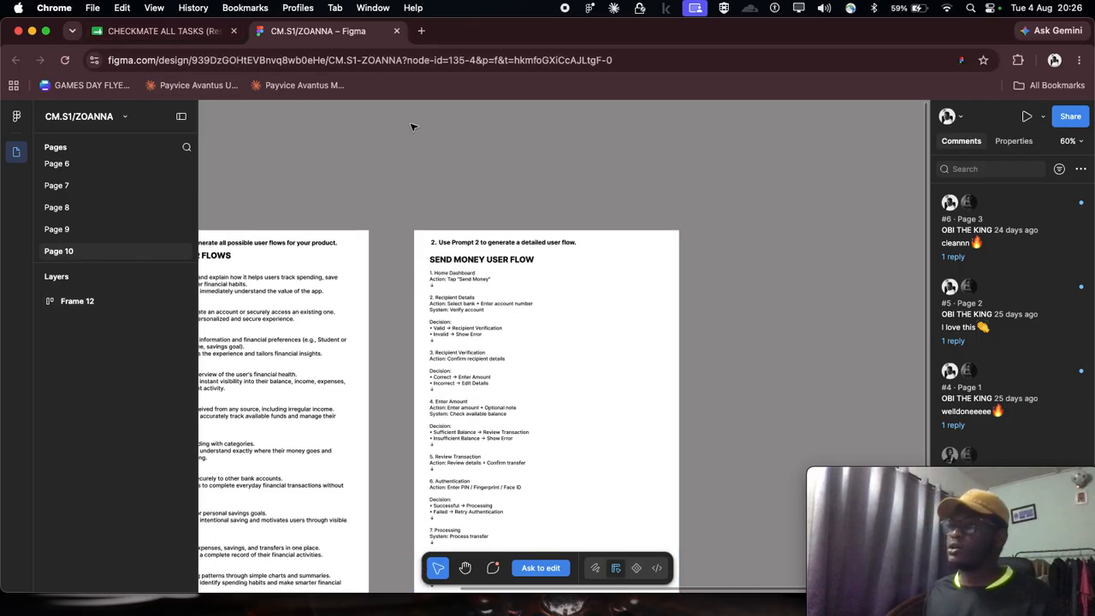
click(396, 31)
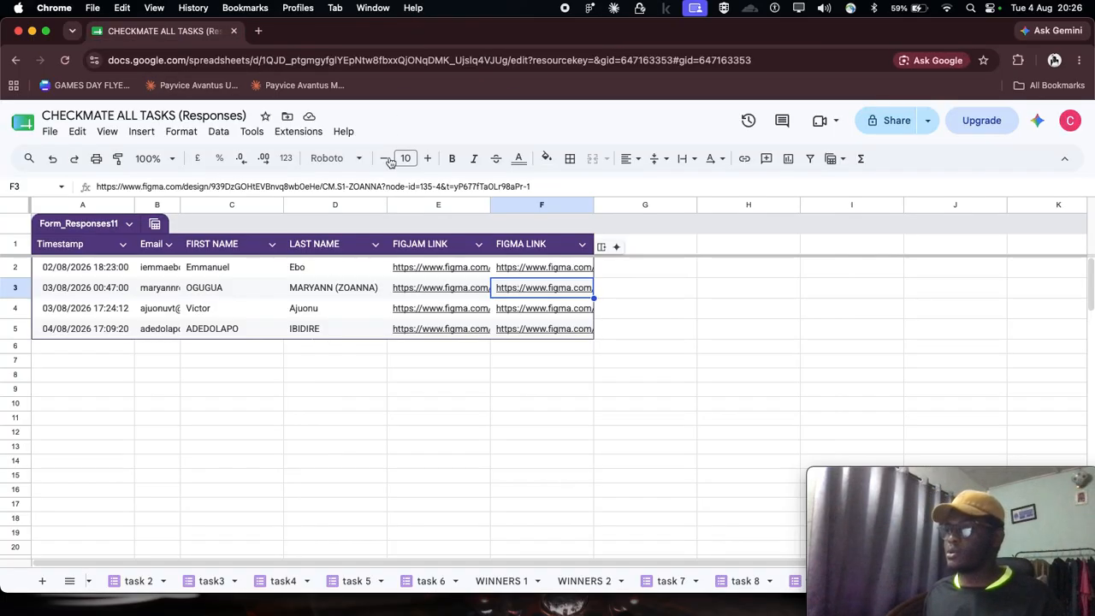
click(454, 408)
click(432, 311)
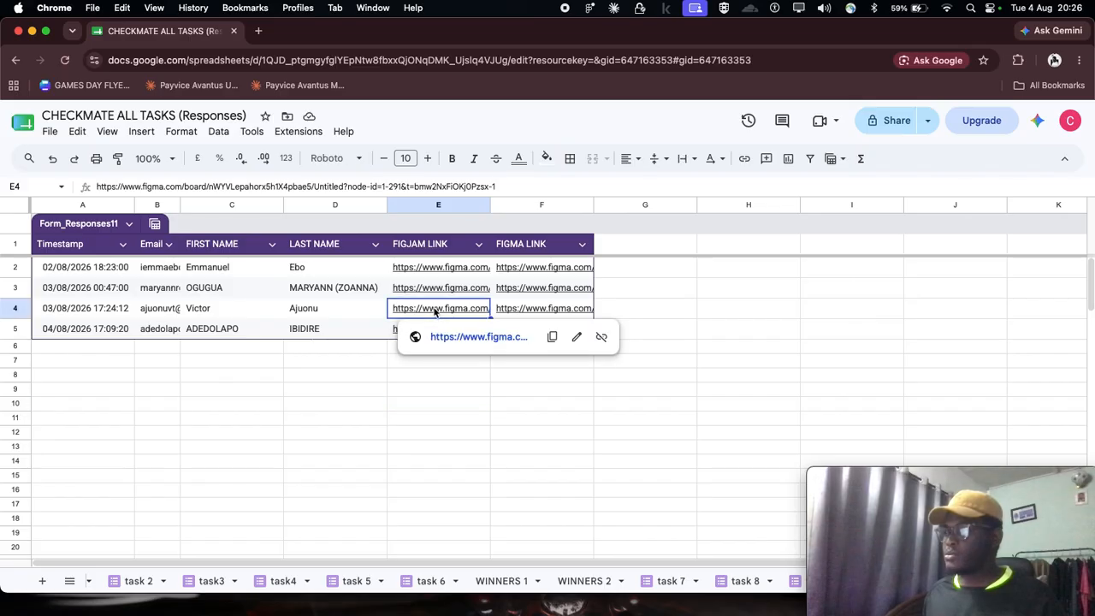
click(468, 339)
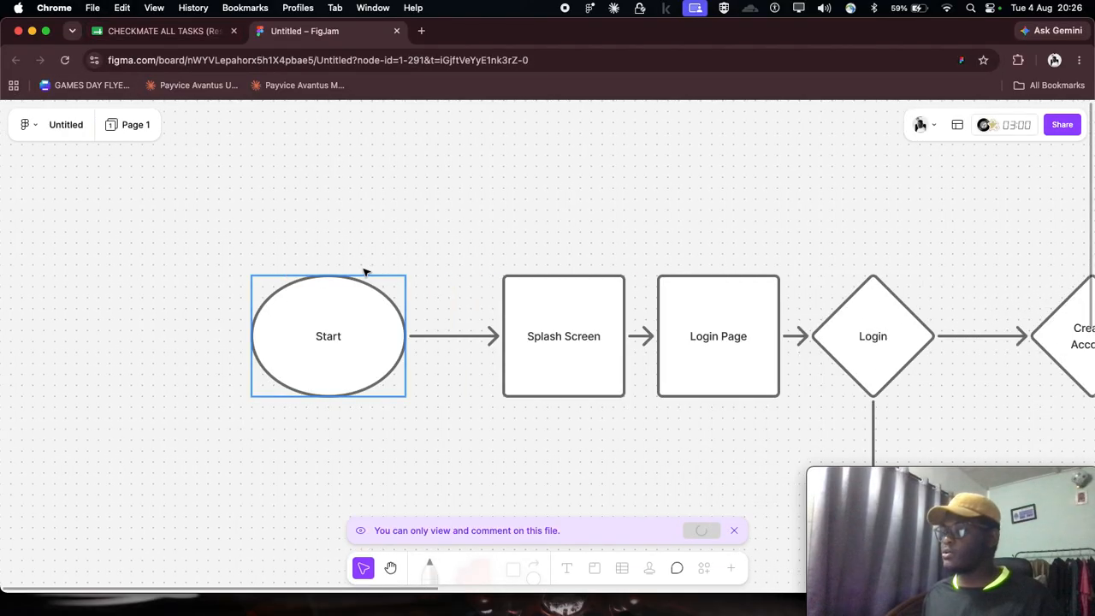
- Skim the FigJam user flow from Start to the final dashboard node, including the branches below the main row
scroll(363, 272, down, 3)
scroll(364, 272, right, 3)
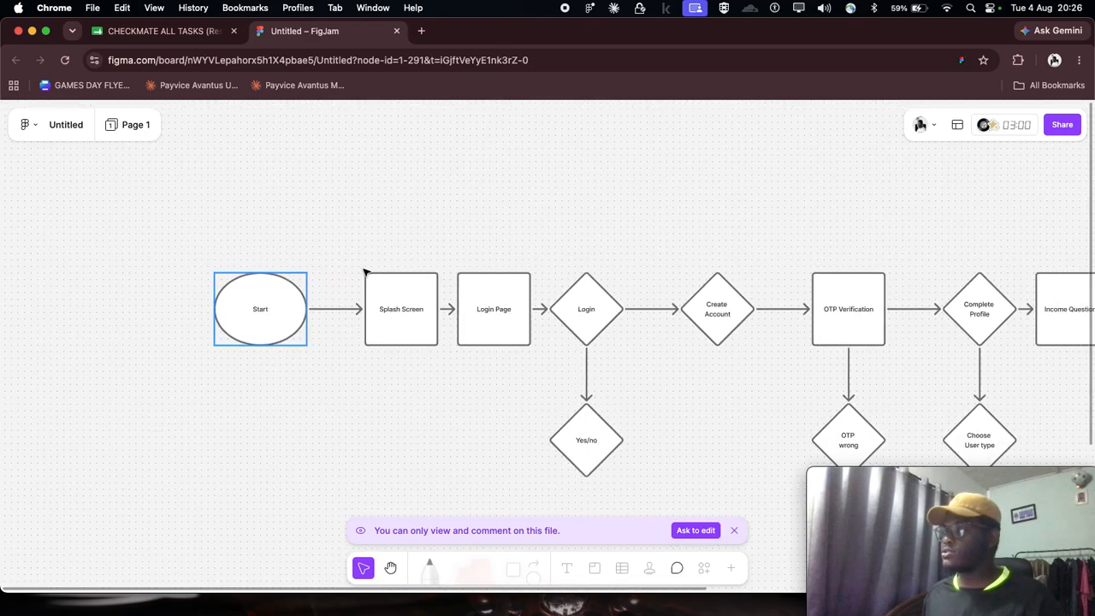
scroll(364, 272, right, 5)
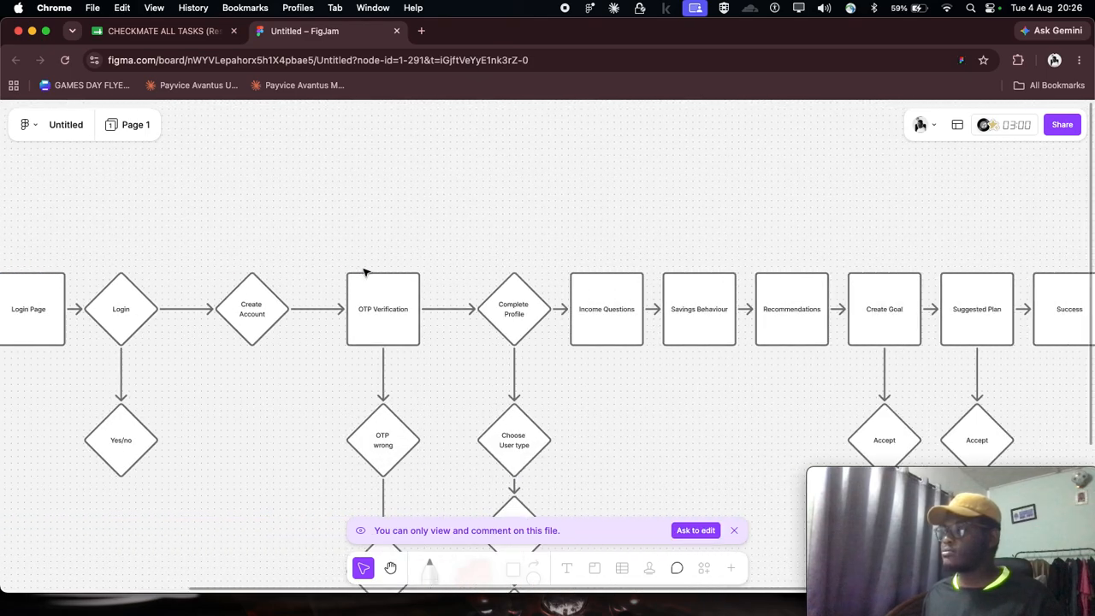
scroll(364, 272, right, 3)
scroll(363, 272, down, 4)
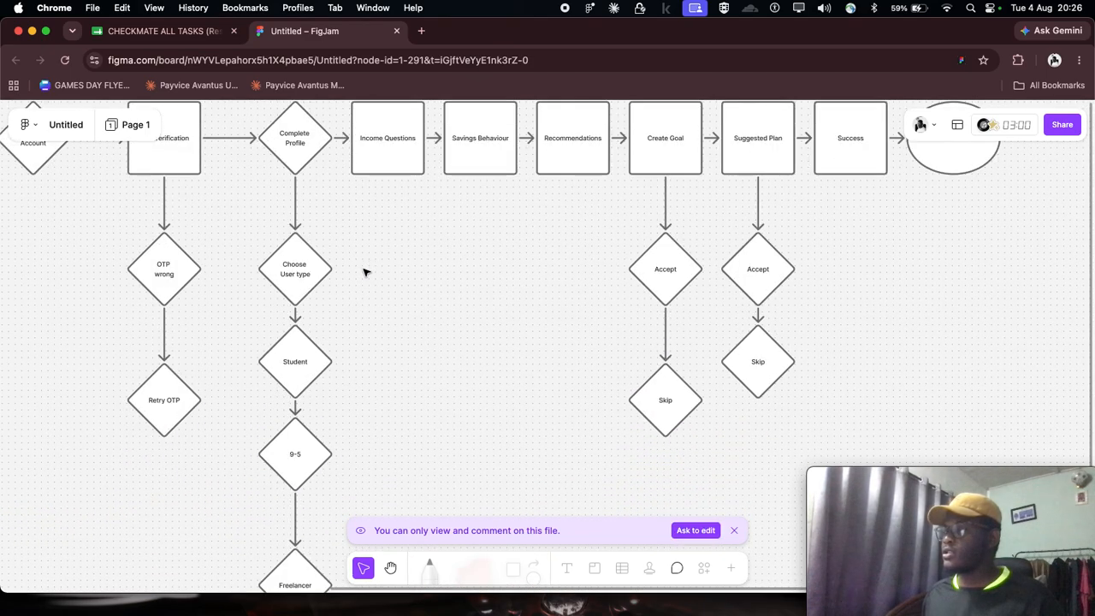
scroll(364, 272, left, 5)
scroll(363, 272, up, 4)
scroll(363, 272, left, 6)
click(296, 246)
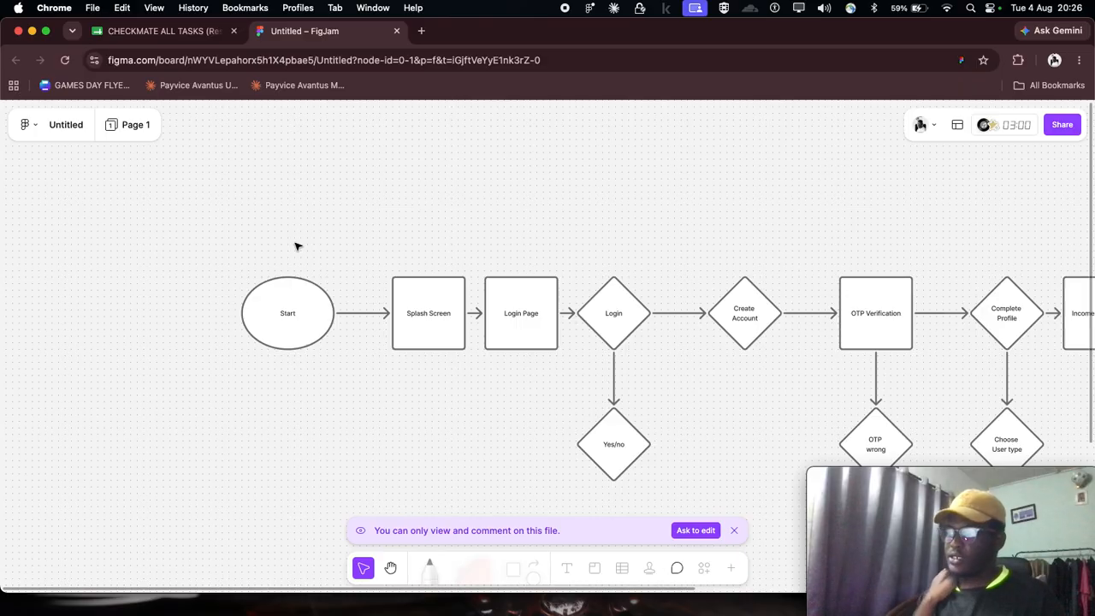
- Examine the main row of the flow up close from Start and Splash Screen to Create Goal
scroll(314, 274, up, 5)
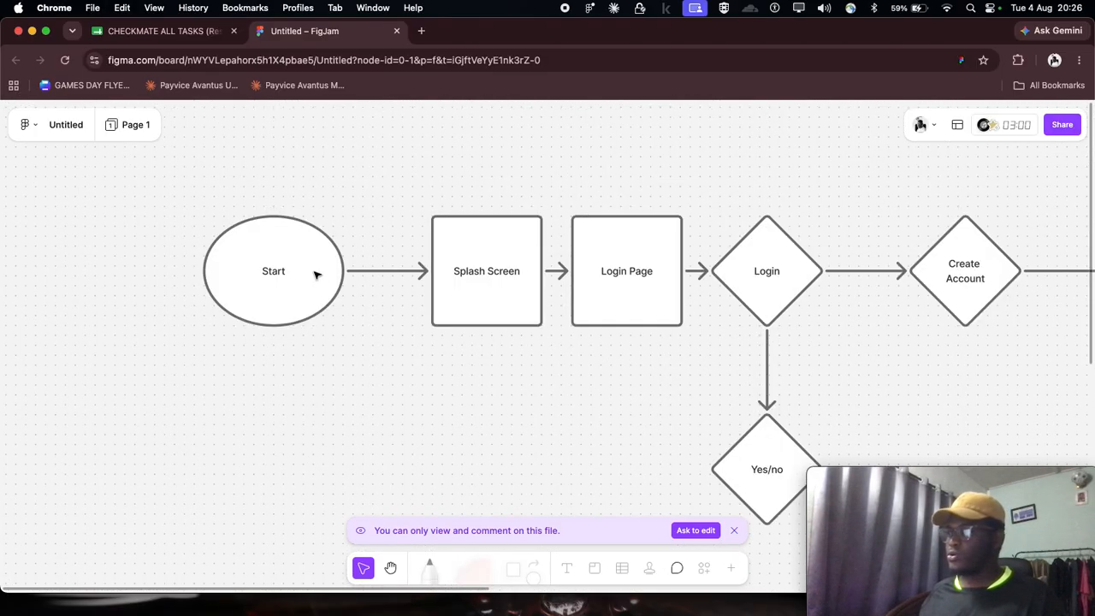
scroll(315, 274, up, 1)
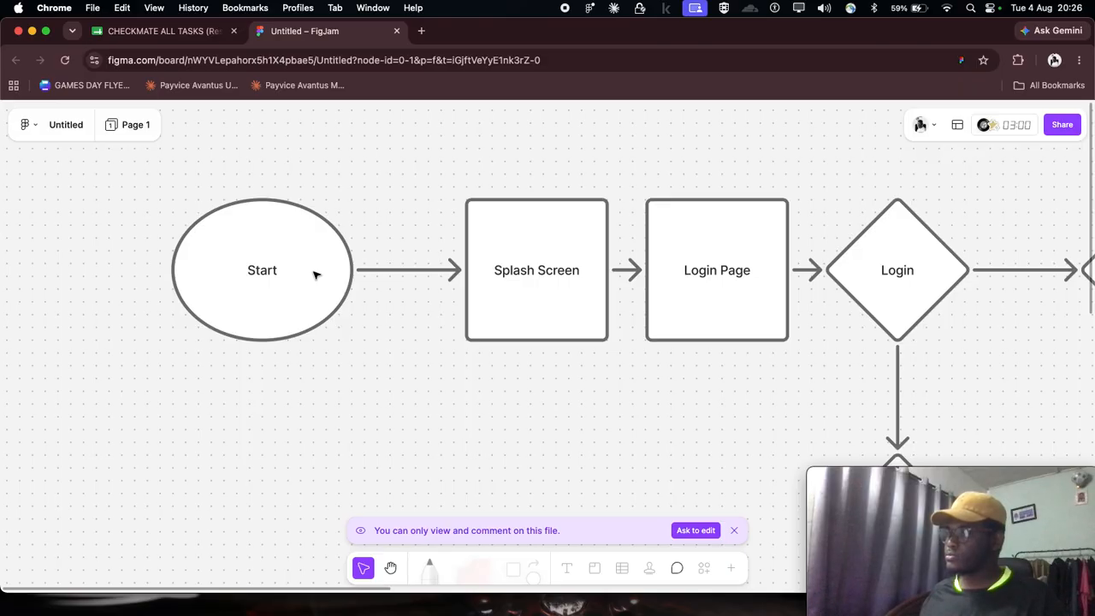
scroll(315, 274, right, 2)
scroll(315, 274, down, 3)
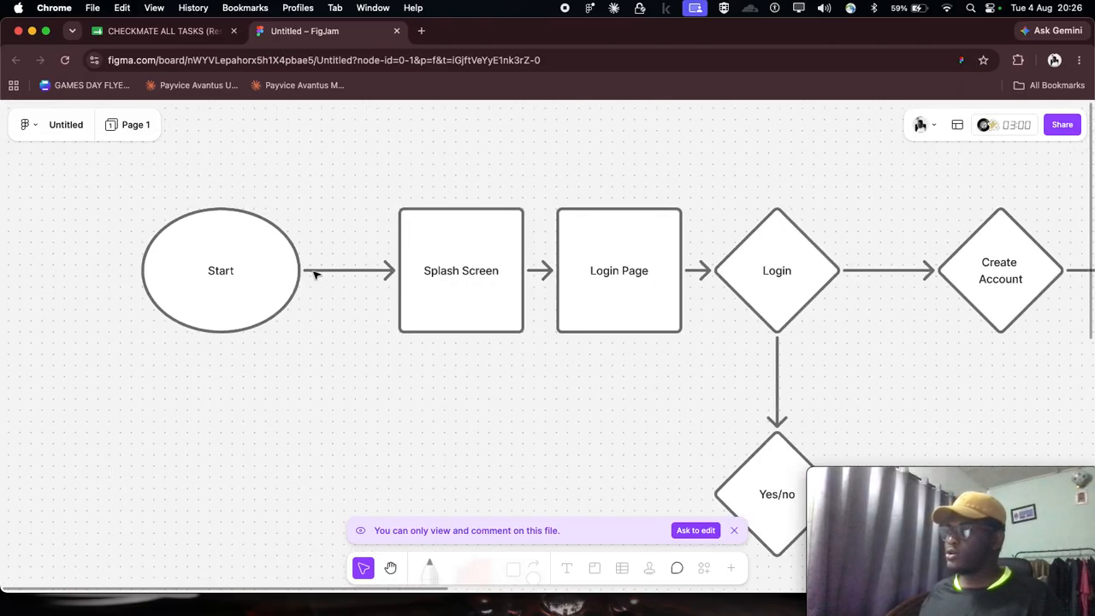
scroll(314, 274, right, 5)
scroll(315, 274, right, 15)
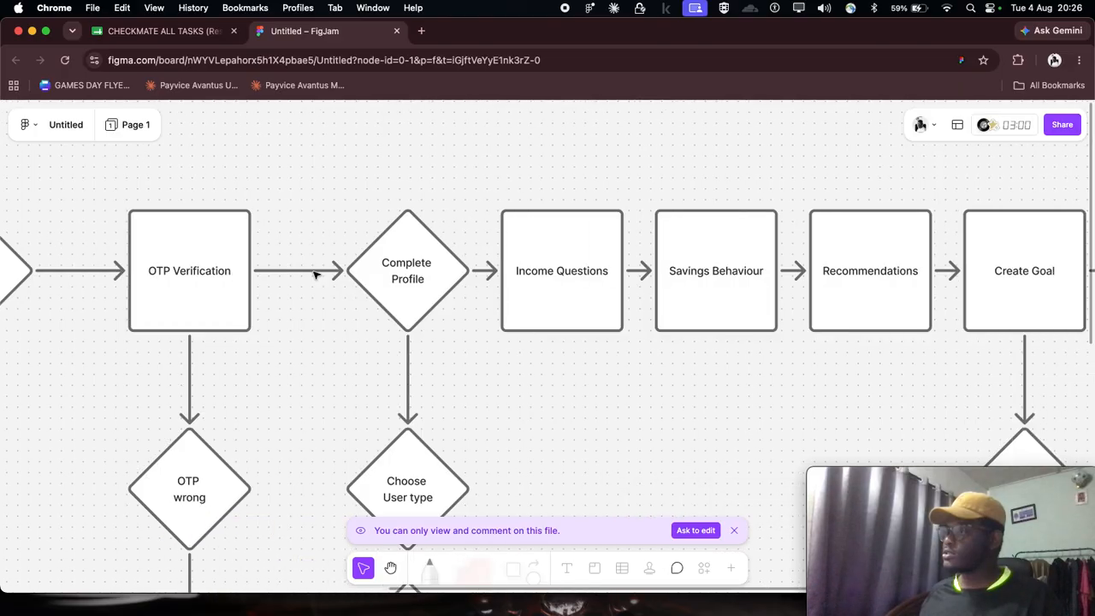
scroll(314, 274, right, 6)
scroll(315, 274, left, 15)
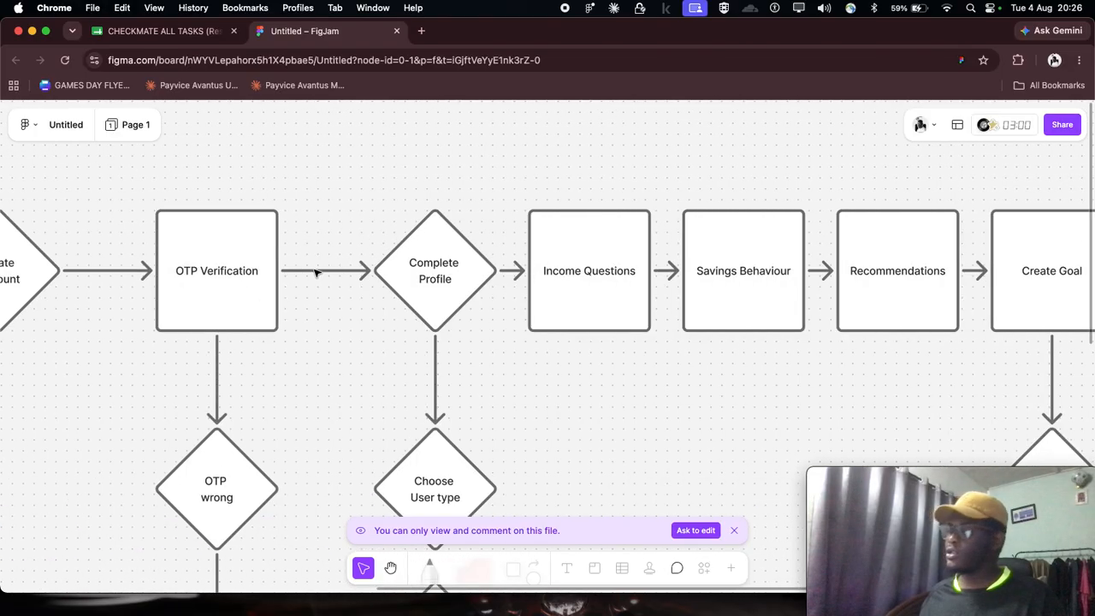
scroll(291, 247, left, 5)
- View the whole flowchart at once and recheck its main row from the dashboard node back to Start
scroll(289, 246, down, 5)
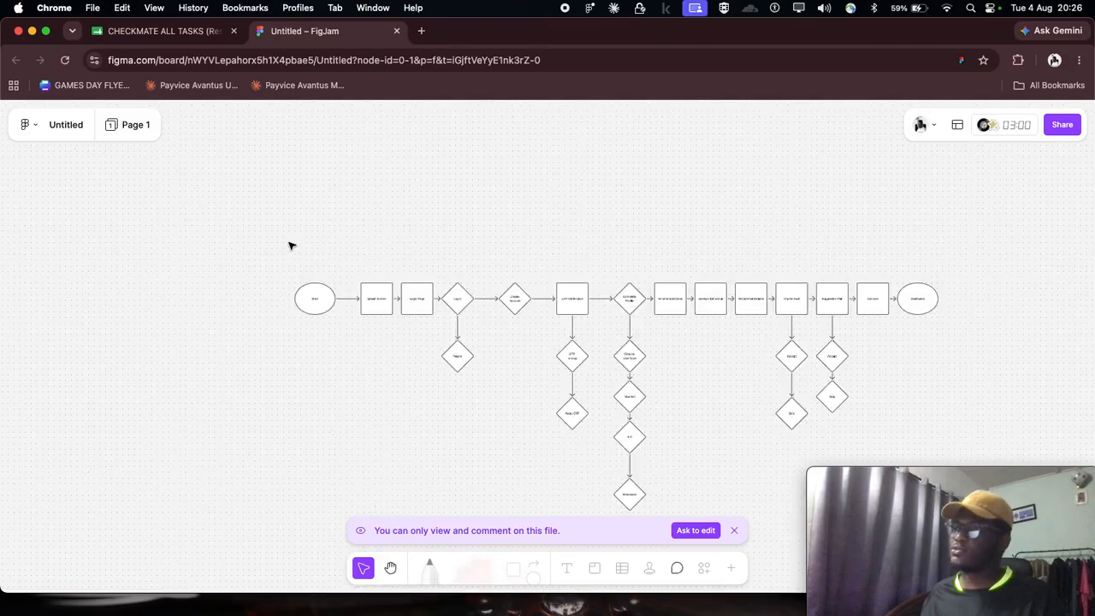
scroll(741, 328, up, 5)
scroll(506, 261, up, 3)
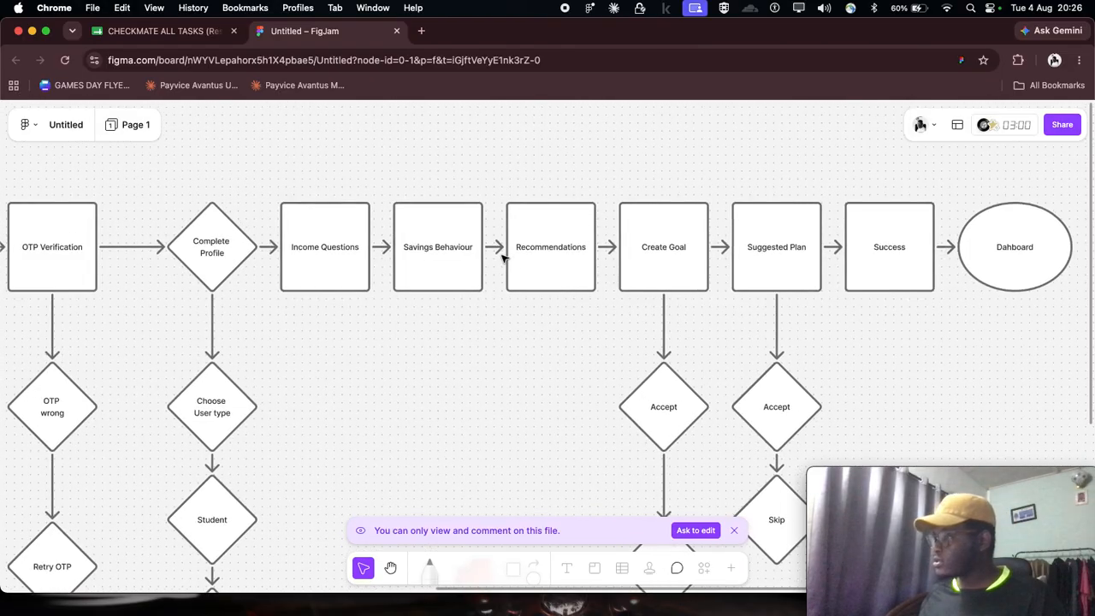
scroll(503, 259, left, 15)
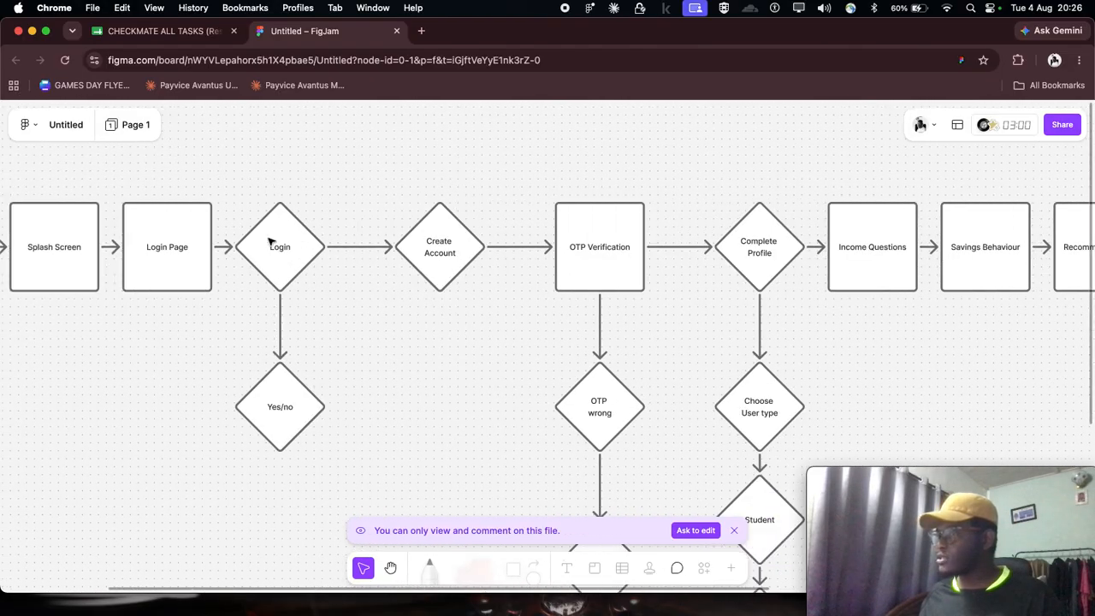
scroll(265, 242, left, 3)
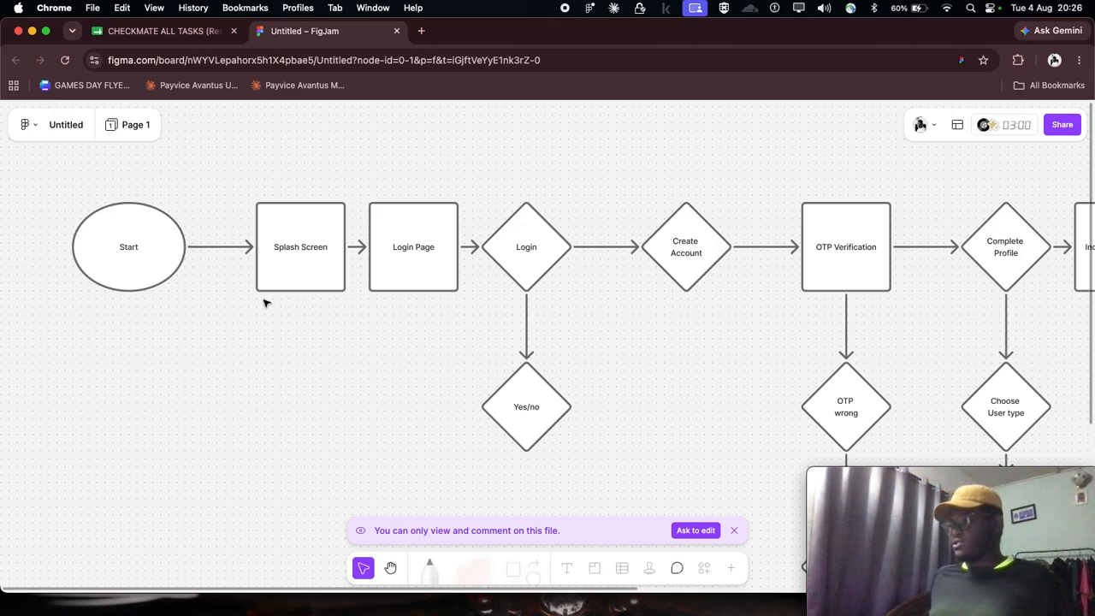
scroll(269, 301, down, 5)
scroll(248, 283, up, 3)
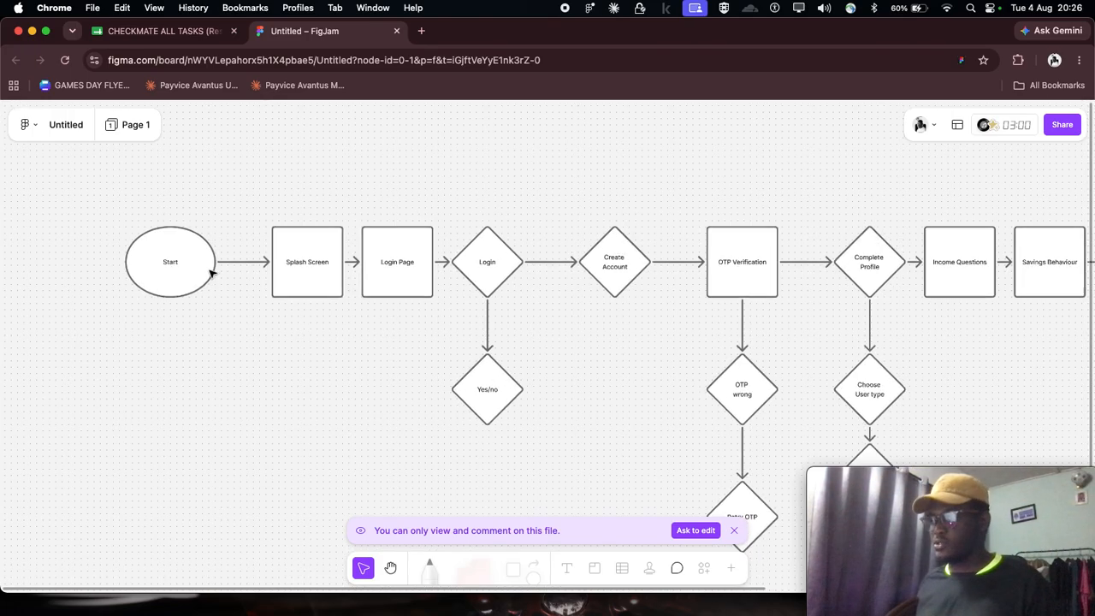
- Trace the flow from Splash Screen through Login and OTP Verification to the Retry OTP and Choose User type branches
scroll(224, 258, up, 3)
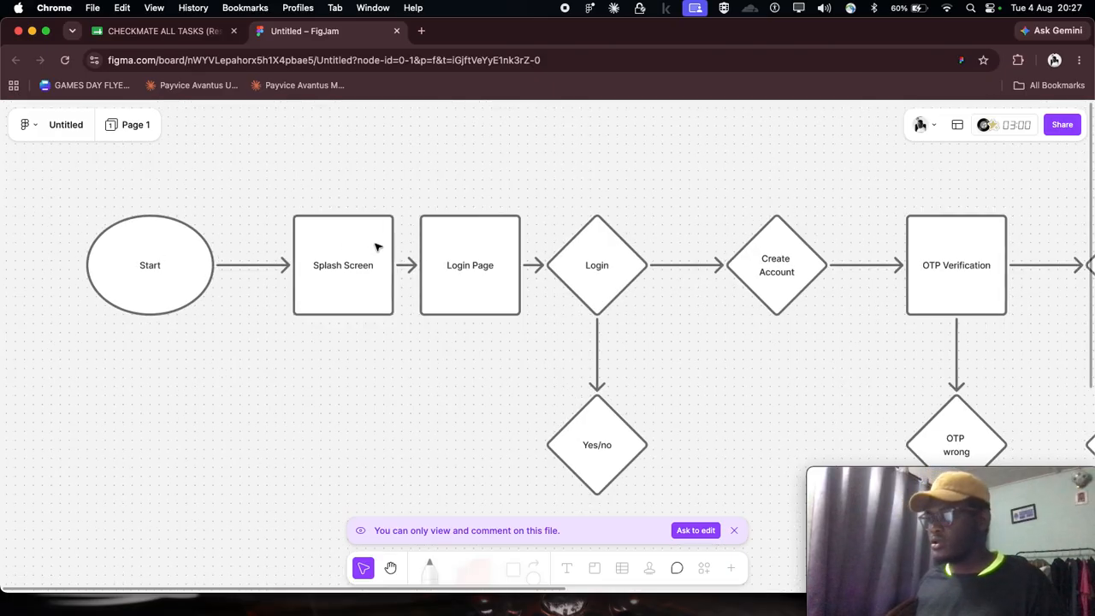
scroll(376, 248, right, 2)
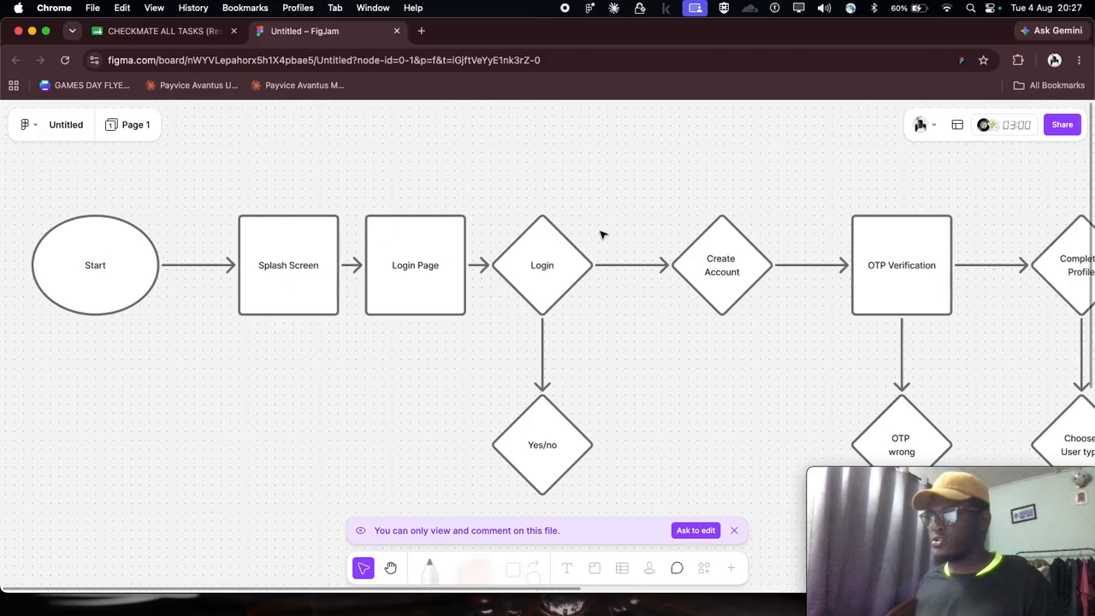
scroll(421, 287, right, 6)
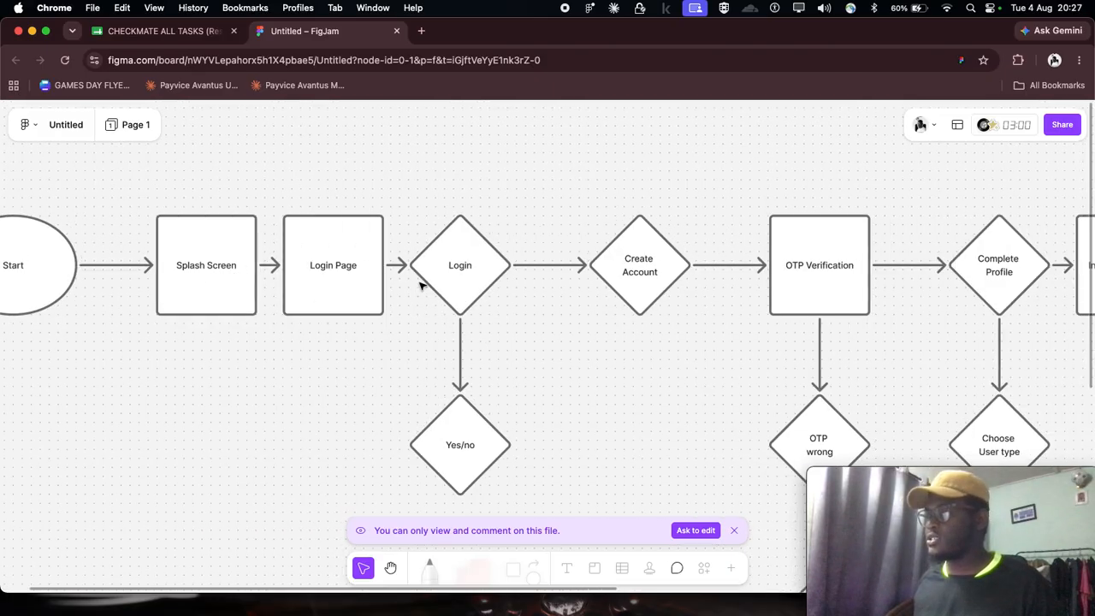
scroll(427, 288, right, 11)
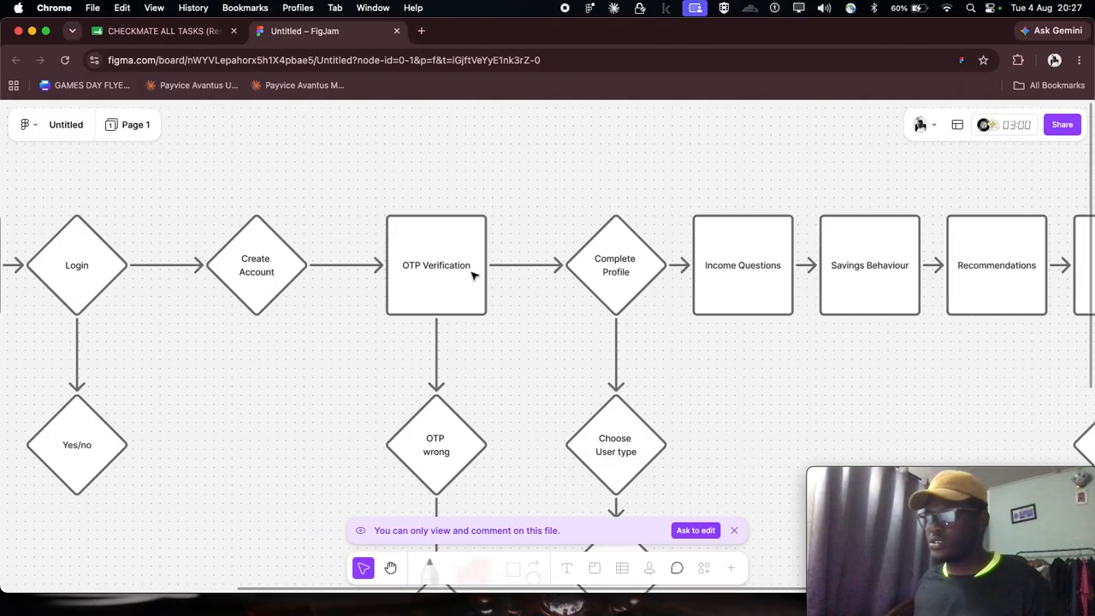
scroll(503, 261, down, 1)
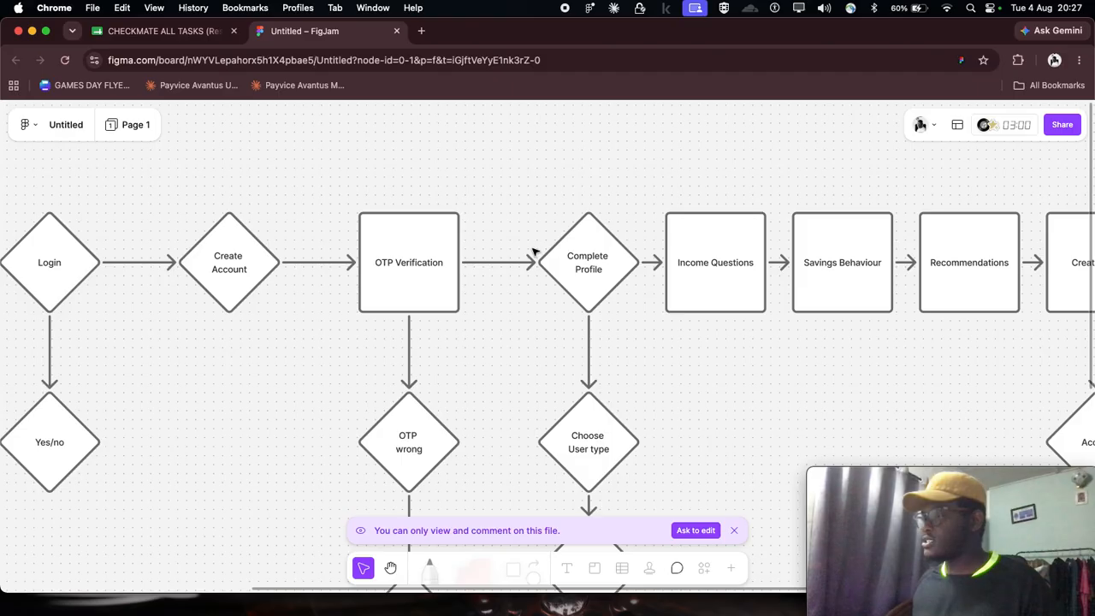
scroll(533, 251, down, 8)
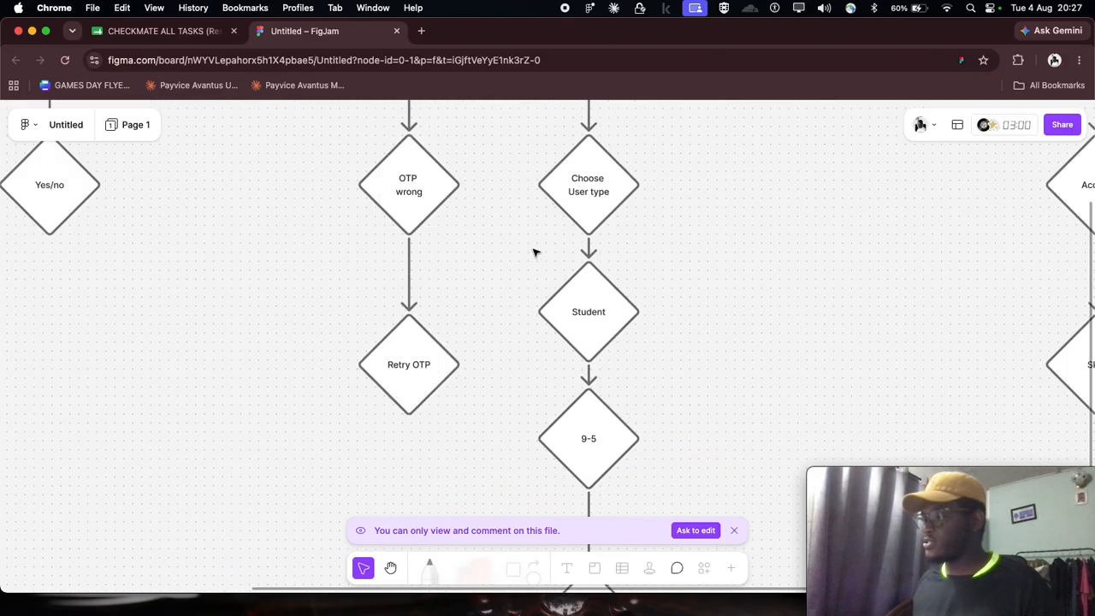
scroll(533, 250, down, 2)
scroll(533, 250, up, 9)
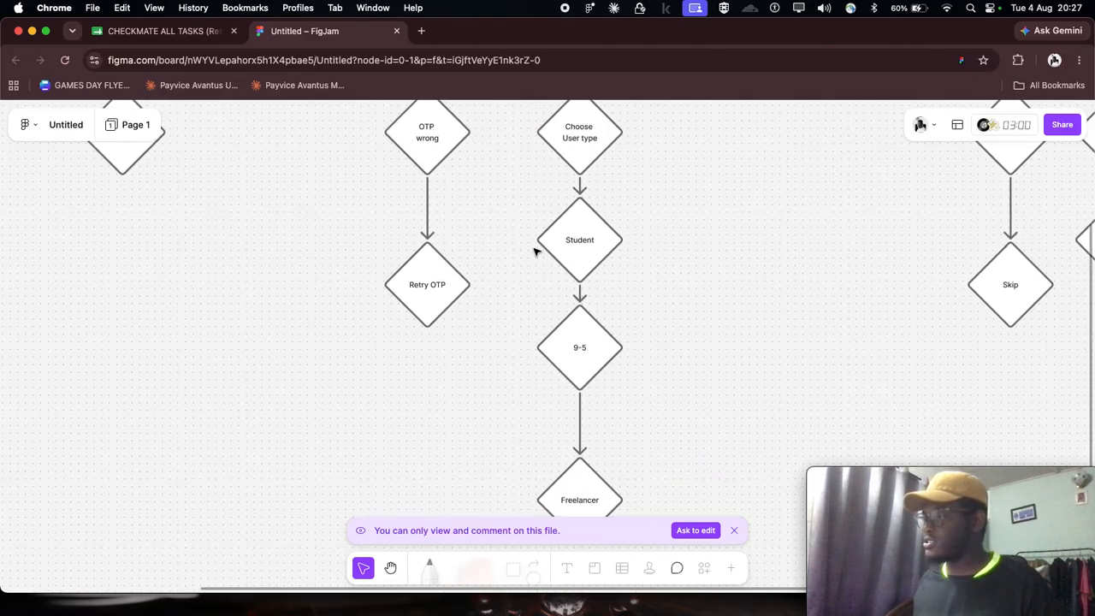
- Review the nodes from Income Questions to the dashboard and the Accept and Skip branches under Create Goal and Suggested Plan
scroll(533, 251, right, 4)
scroll(532, 251, right, 7)
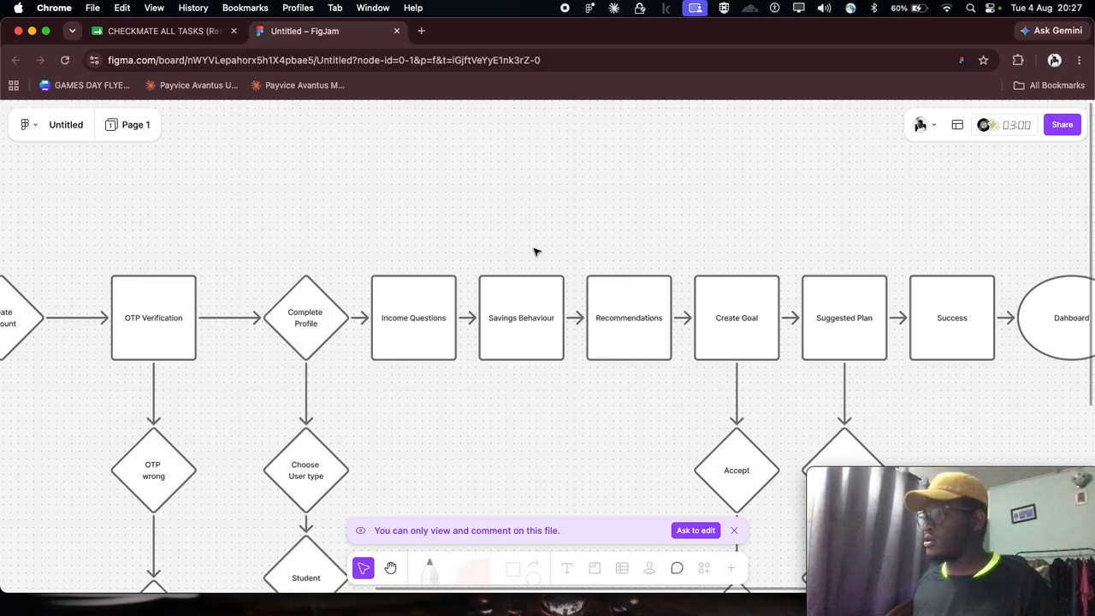
scroll(533, 251, down, 4)
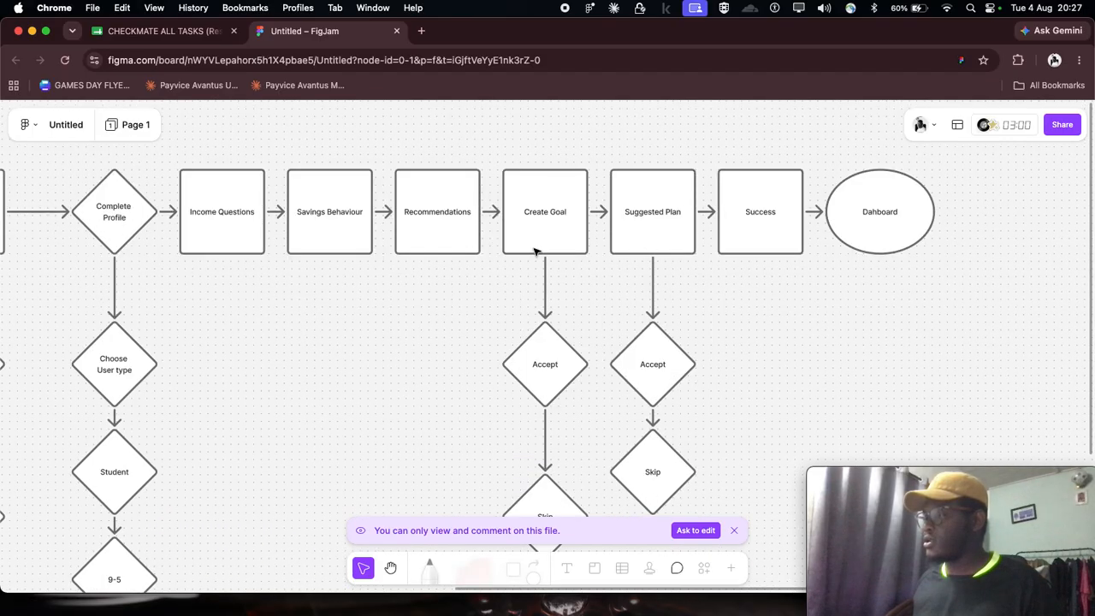
scroll(569, 274, down, 1)
- Recheck the opening nodes from Start to Create Account and the Yes/no branch under Login
scroll(547, 282, left, 9)
scroll(488, 266, left, 5)
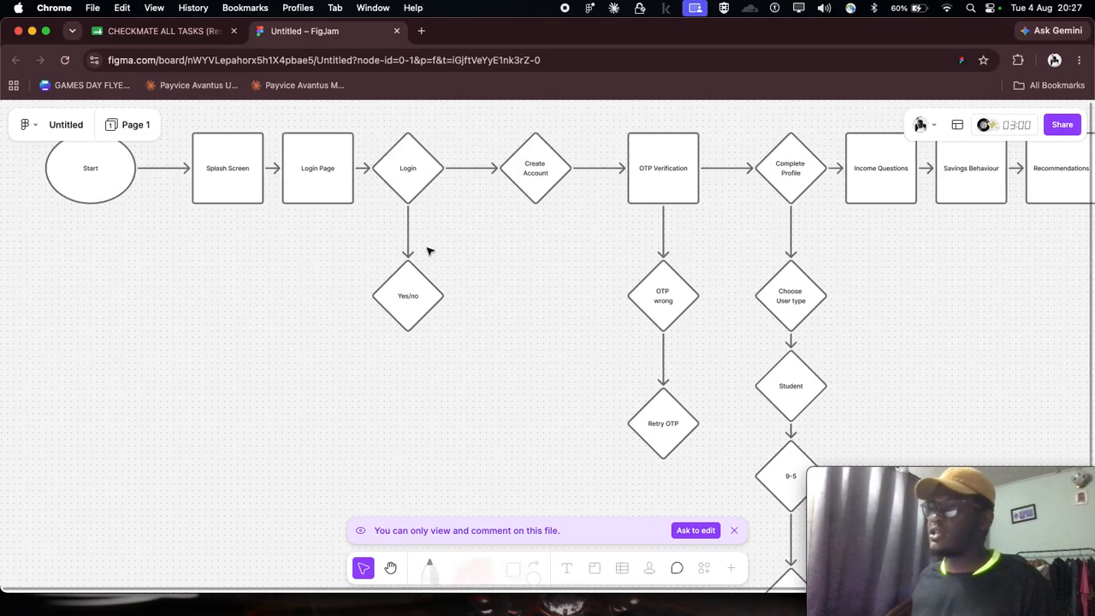
scroll(318, 264, up, 5)
scroll(251, 298, up, 2)
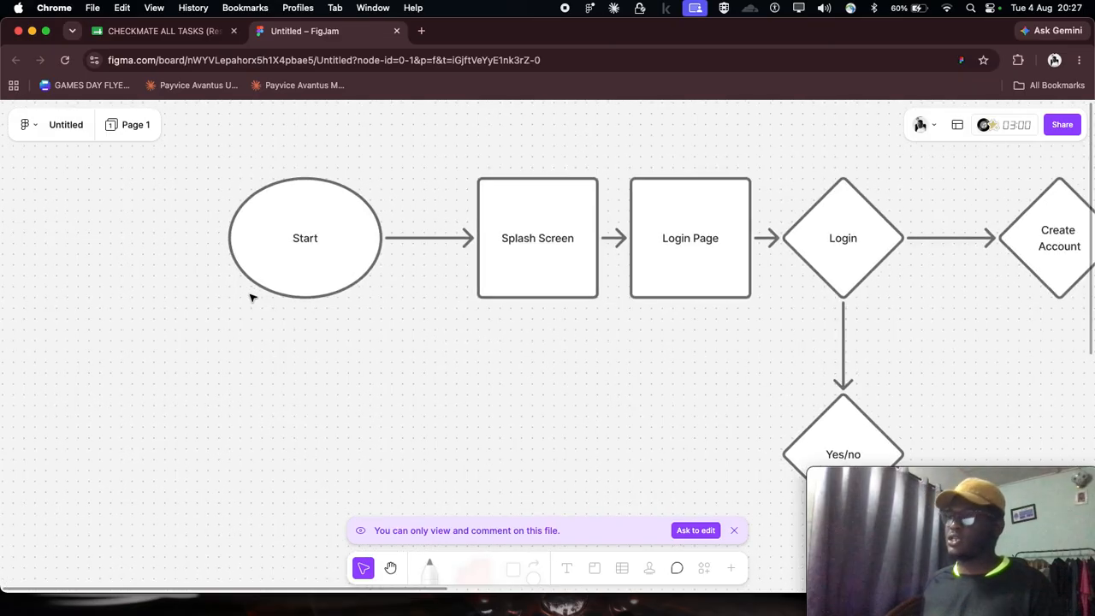
scroll(250, 297, right, 3)
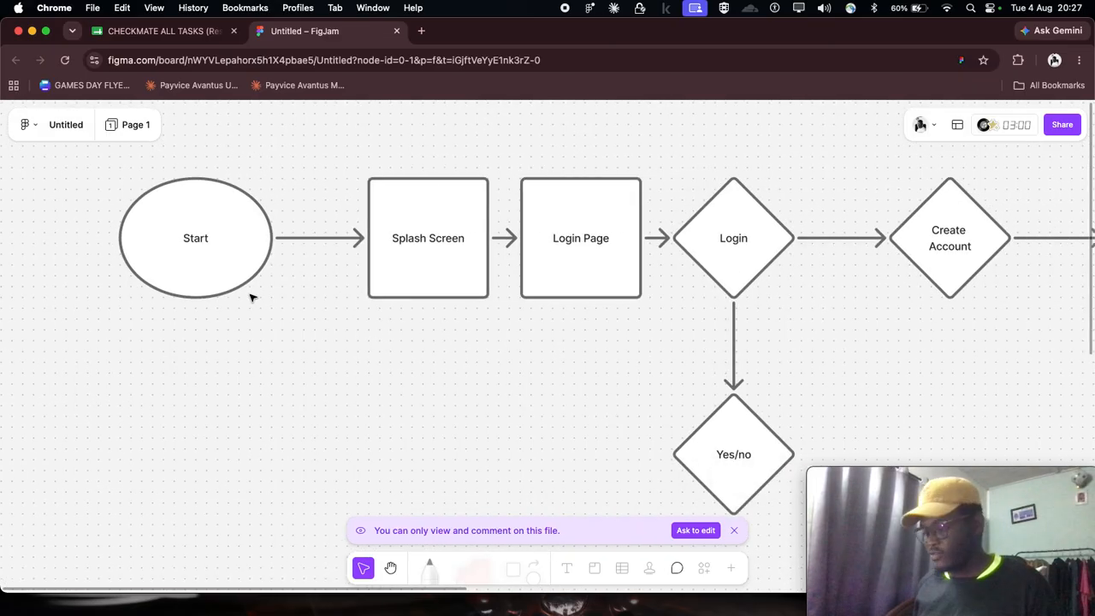
scroll(274, 270, down, 5)
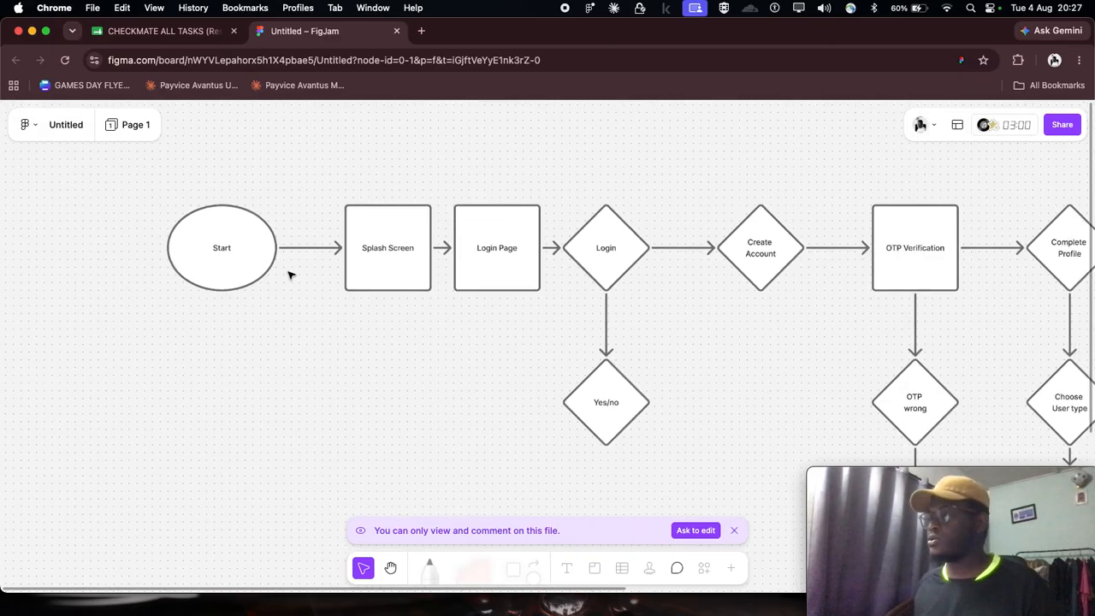
- Switch to the responses sheet, open the Figma link in row 4, and close the FigJam board
click(150, 33)
click(517, 311)
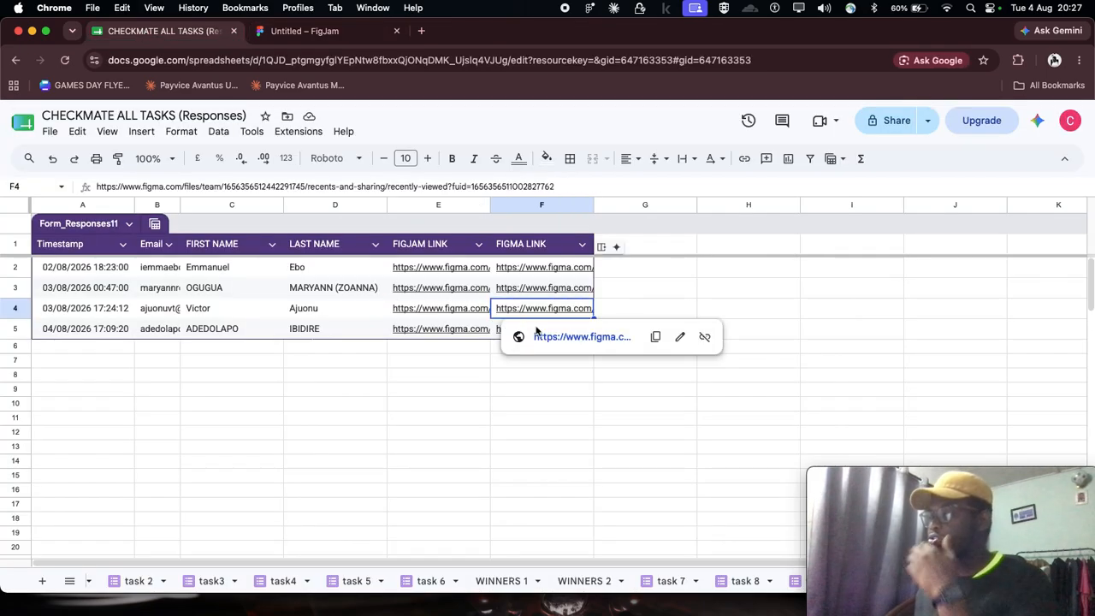
click(545, 339)
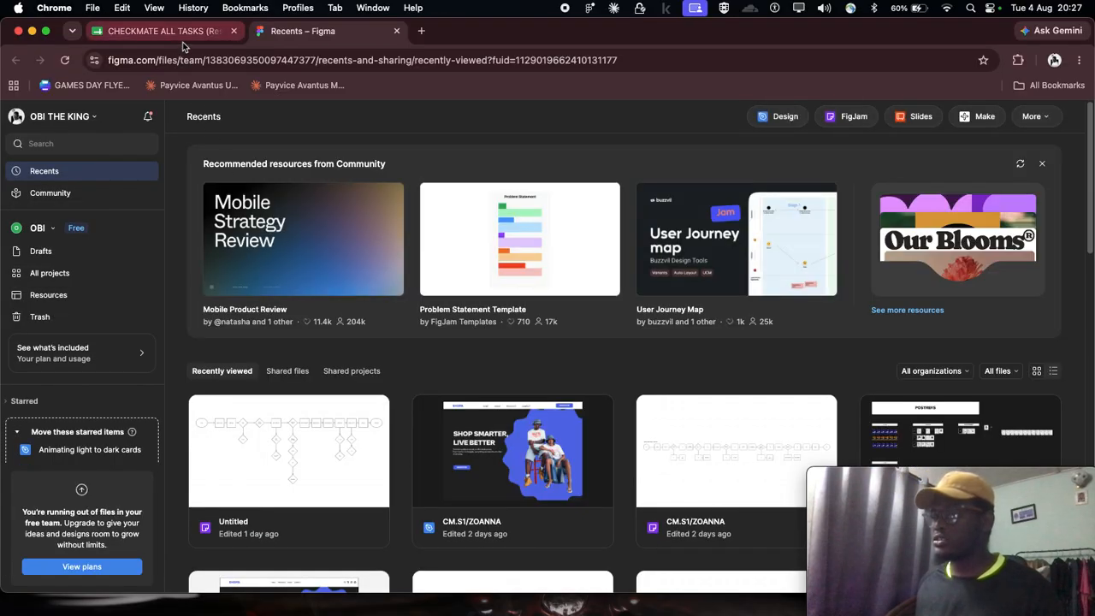
- Return to the responses sheet and open the row 4 Figma link again
click(182, 40)
mouse_move(544, 313)
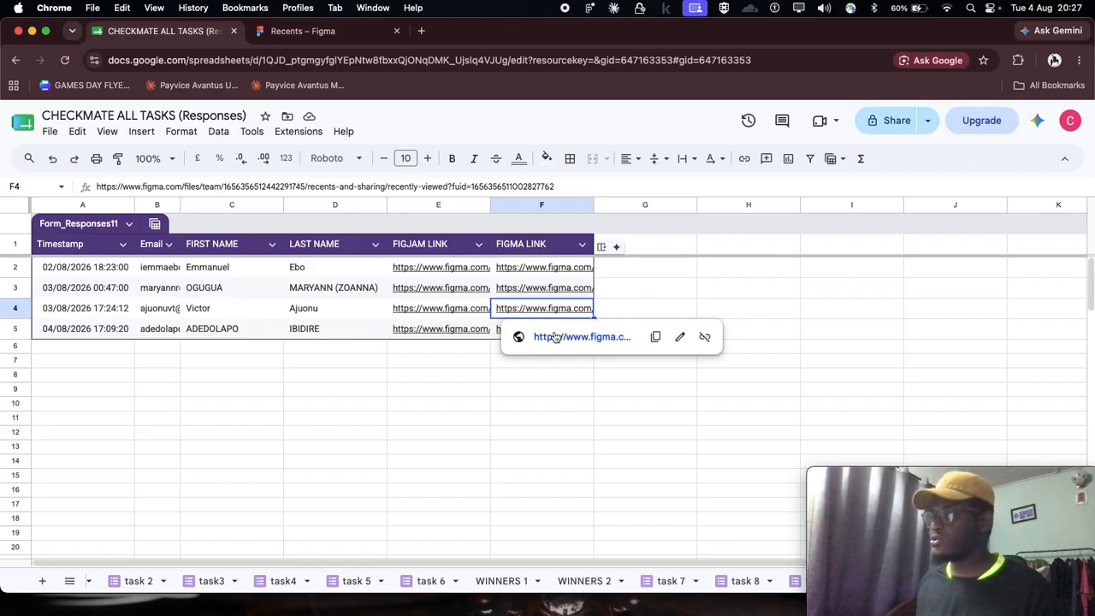
click(545, 335)
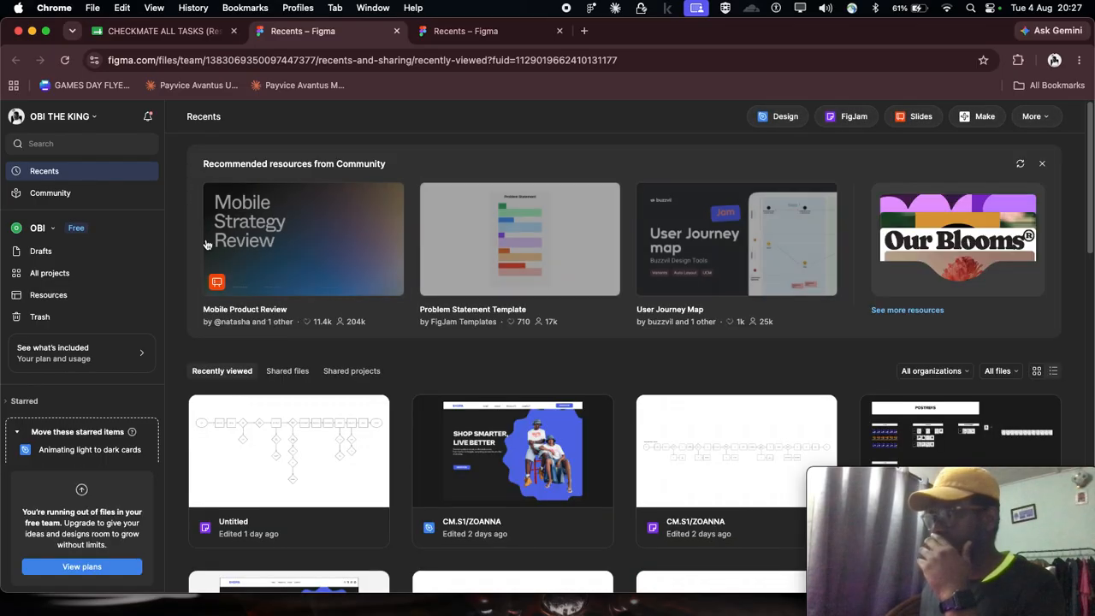
- Look through the recently viewed files on the Recents page and return to the responses sheet
scroll(299, 388, down, 2)
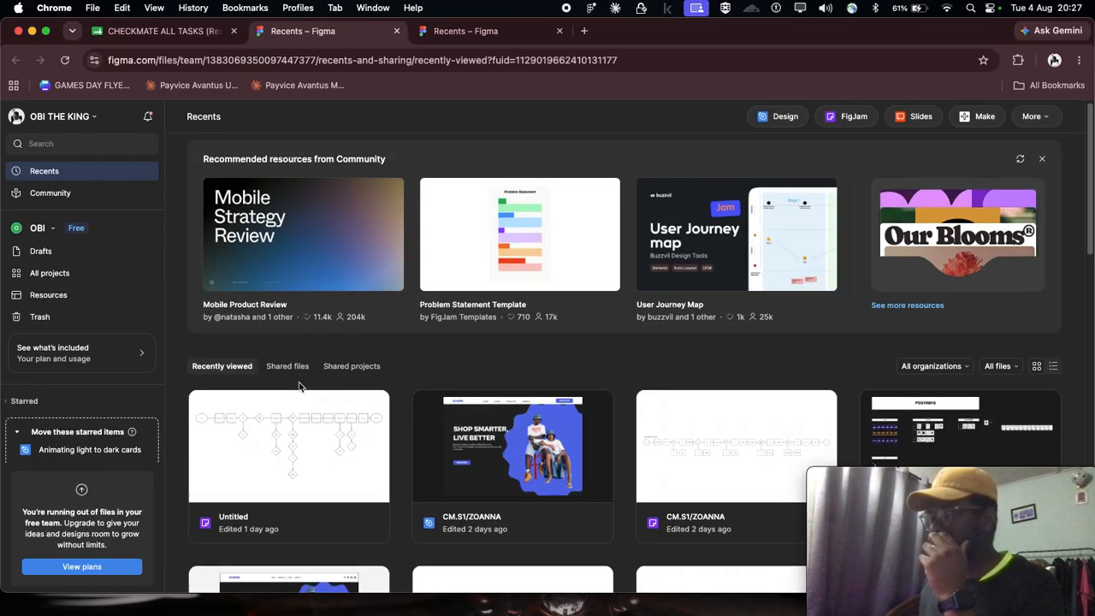
scroll(300, 387, down, 3)
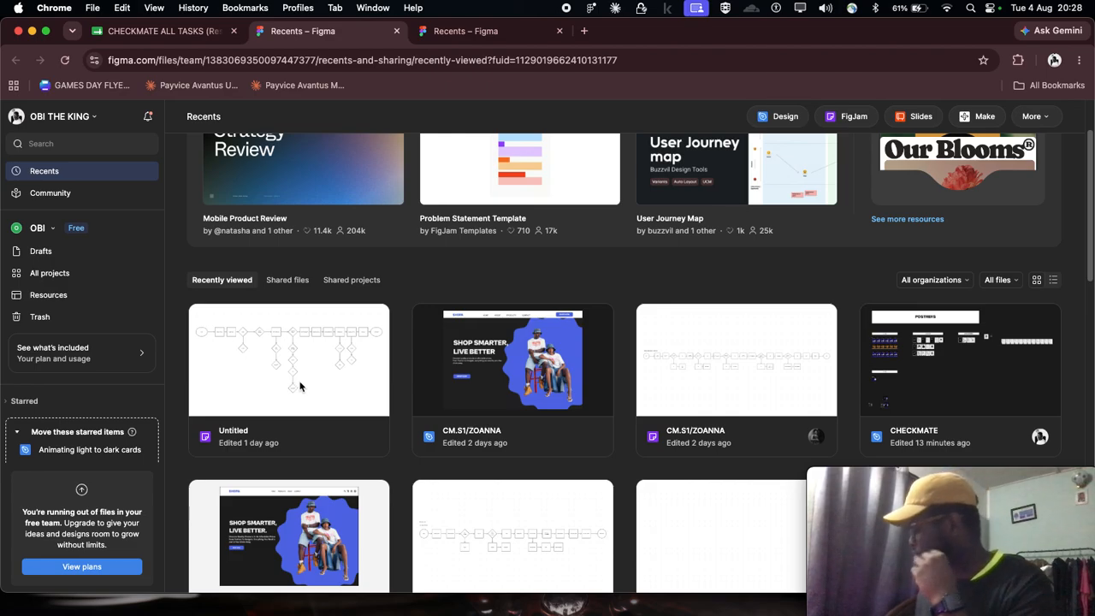
scroll(334, 353, up, 1)
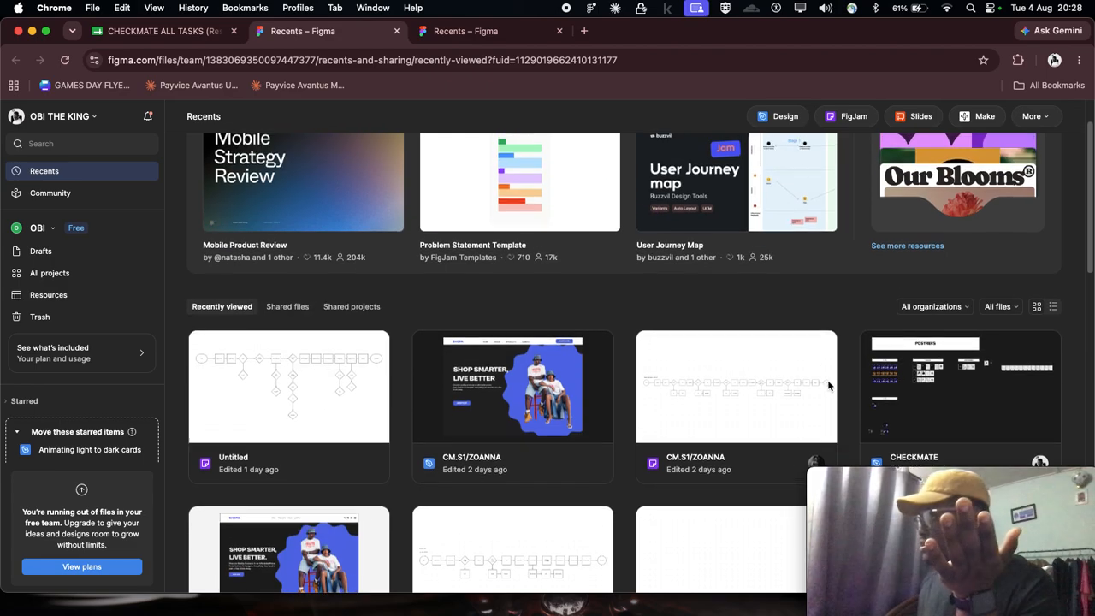
scroll(725, 339, up, 3)
click(163, 31)
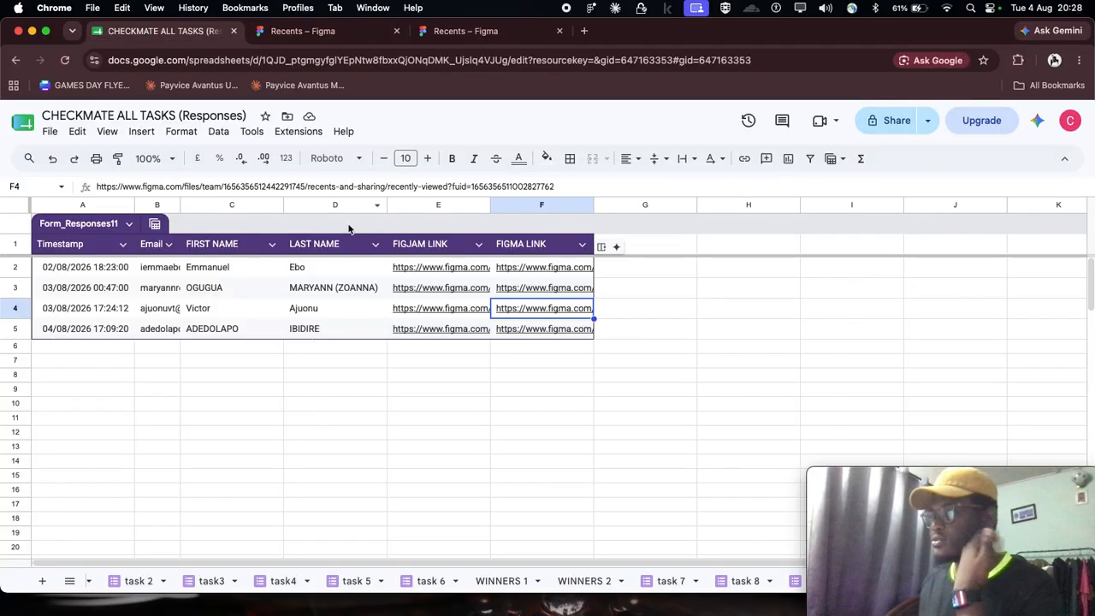
- Open the FigJam link in row 5 of the responses sheet and close its page again
click(395, 331)
click(433, 360)
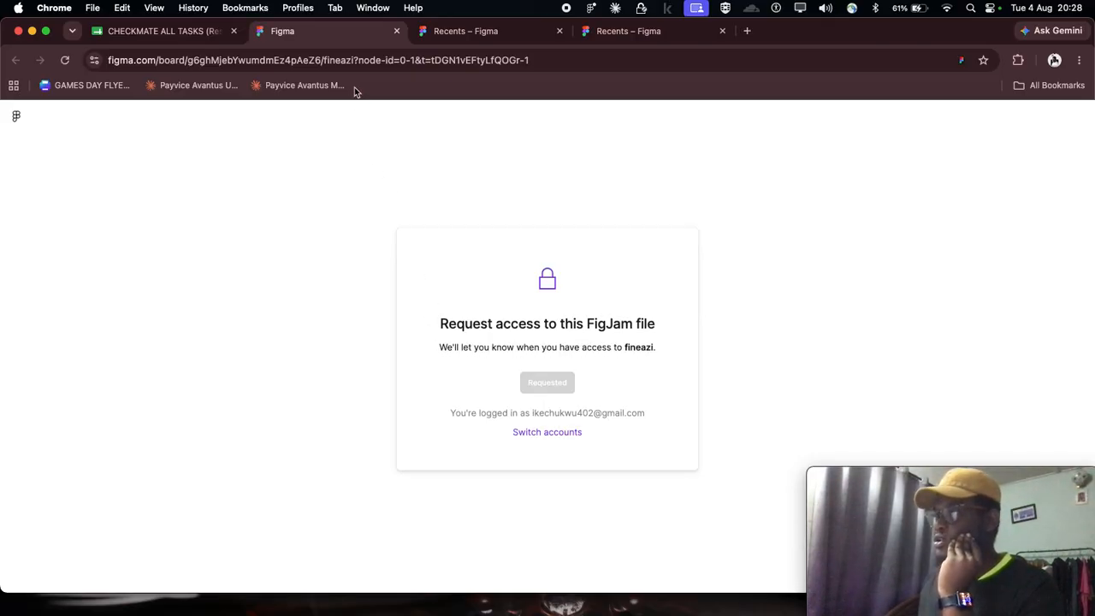
click(397, 31)
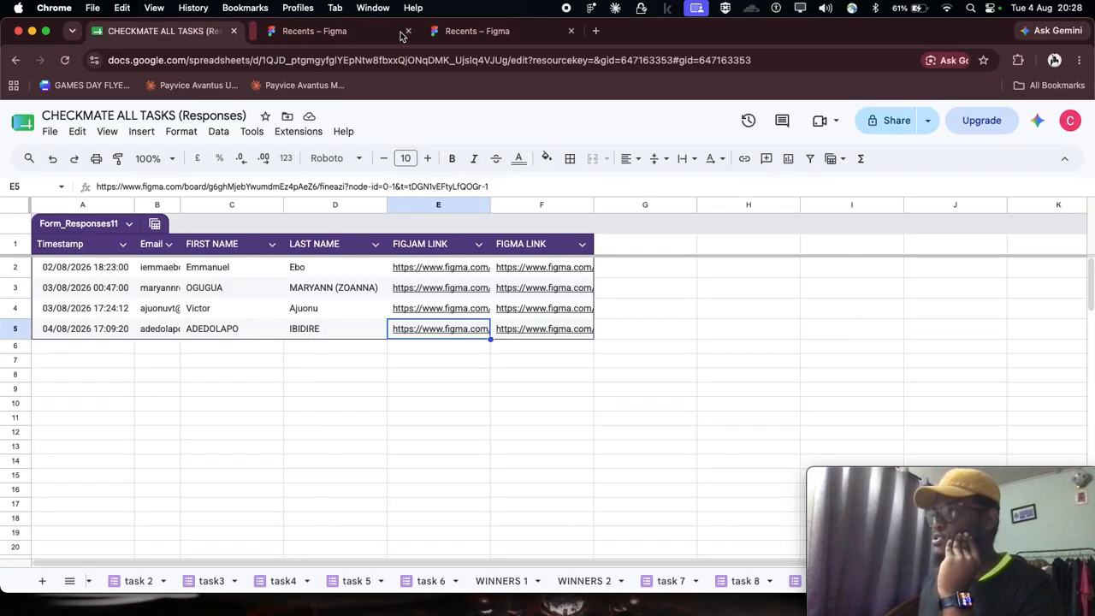
click(406, 478)
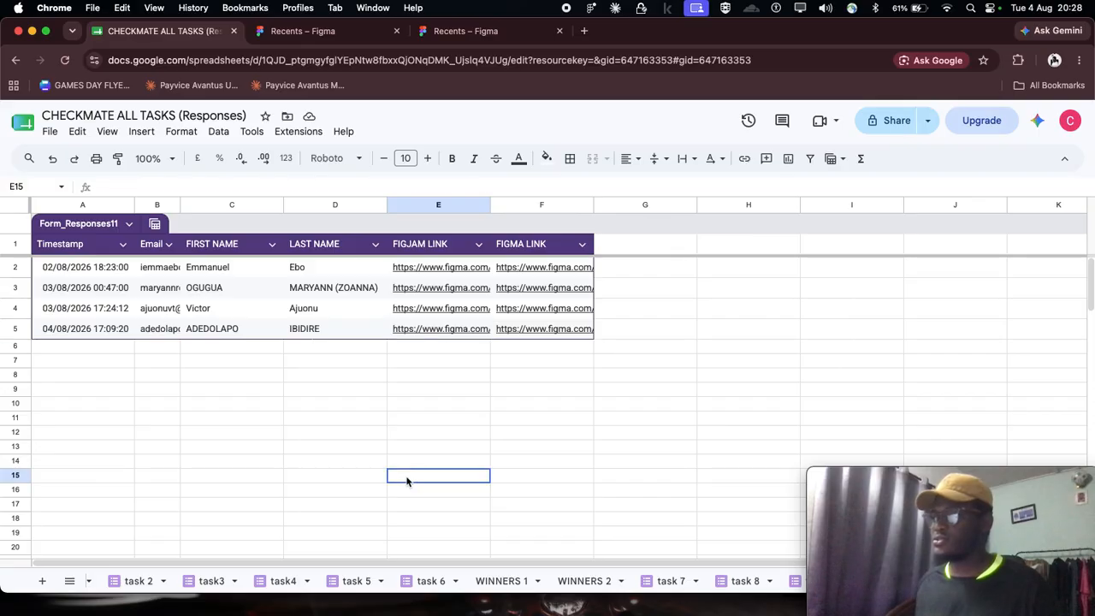
- Open the FigJam link in row 2 and close the two leftover Recents pages
click(430, 269)
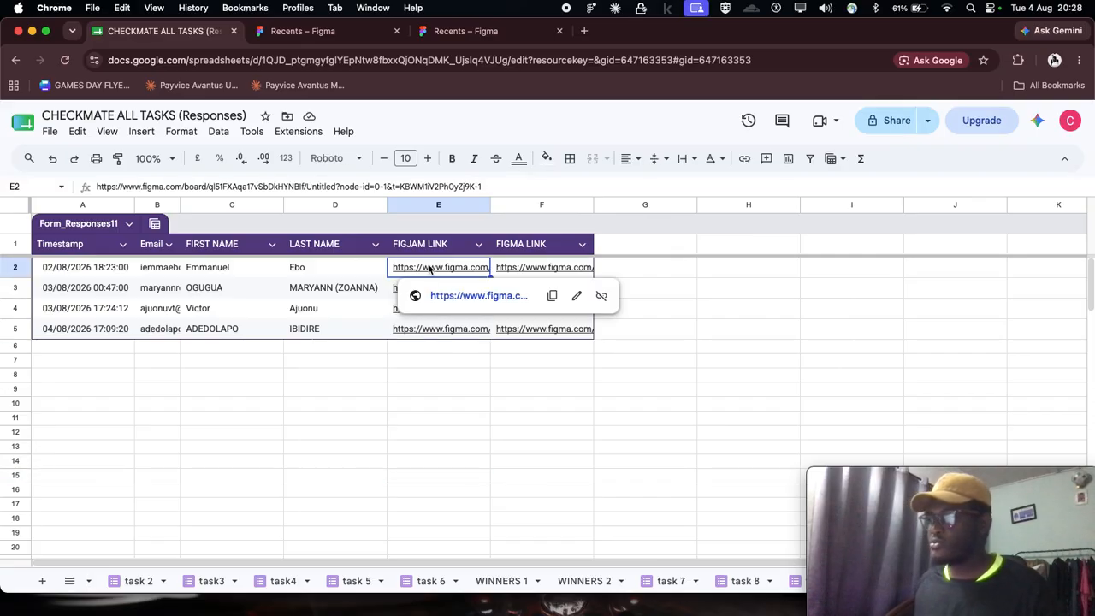
click(345, 386)
click(425, 272)
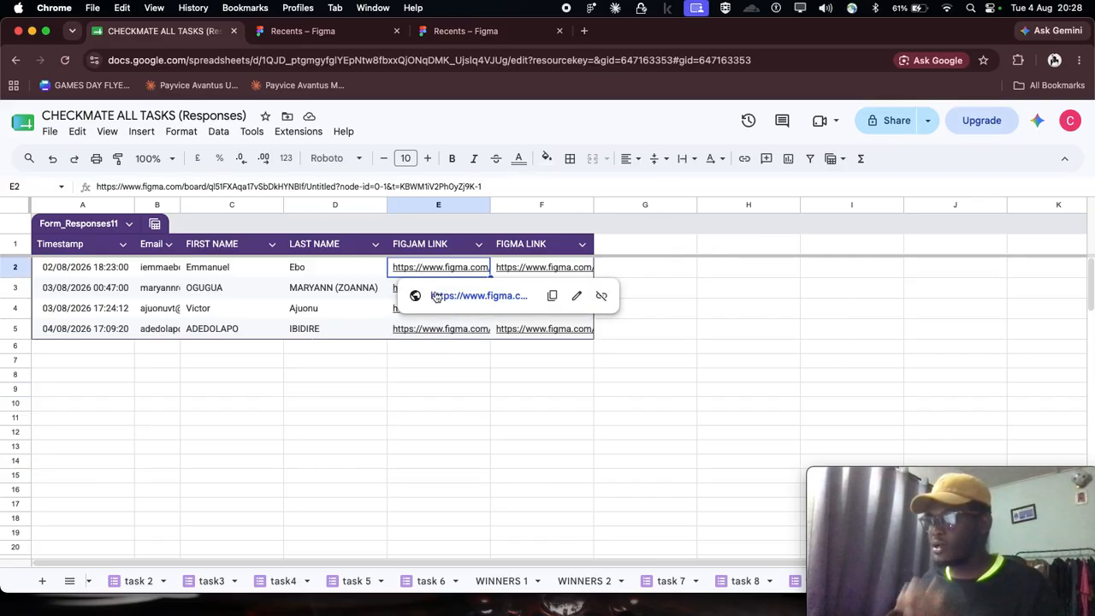
click(430, 295)
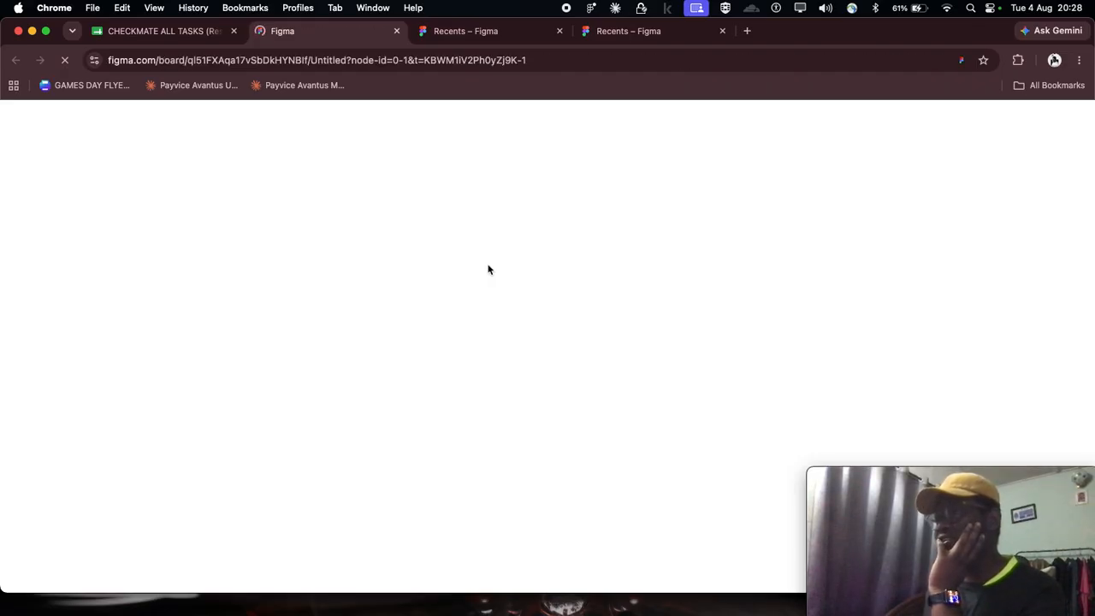
click(561, 36)
click(561, 36)
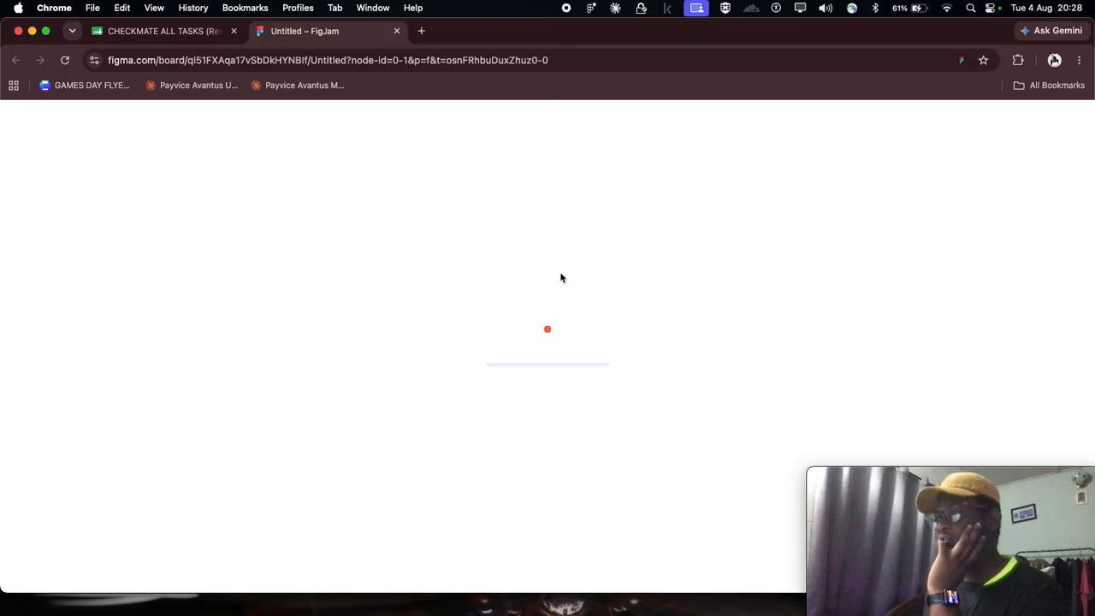
- Review the user onboarding flow from Start to the phone number decision, including the Login branch
scroll(41, 317, up, 3)
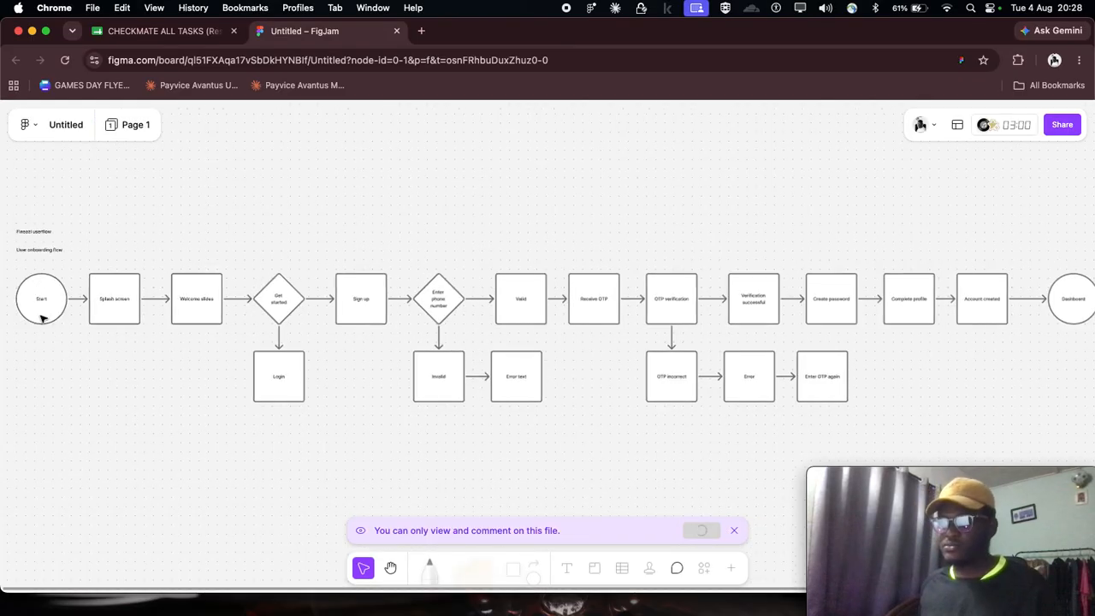
scroll(39, 304, left, 3)
scroll(302, 224, up, 6)
scroll(296, 225, down, 3)
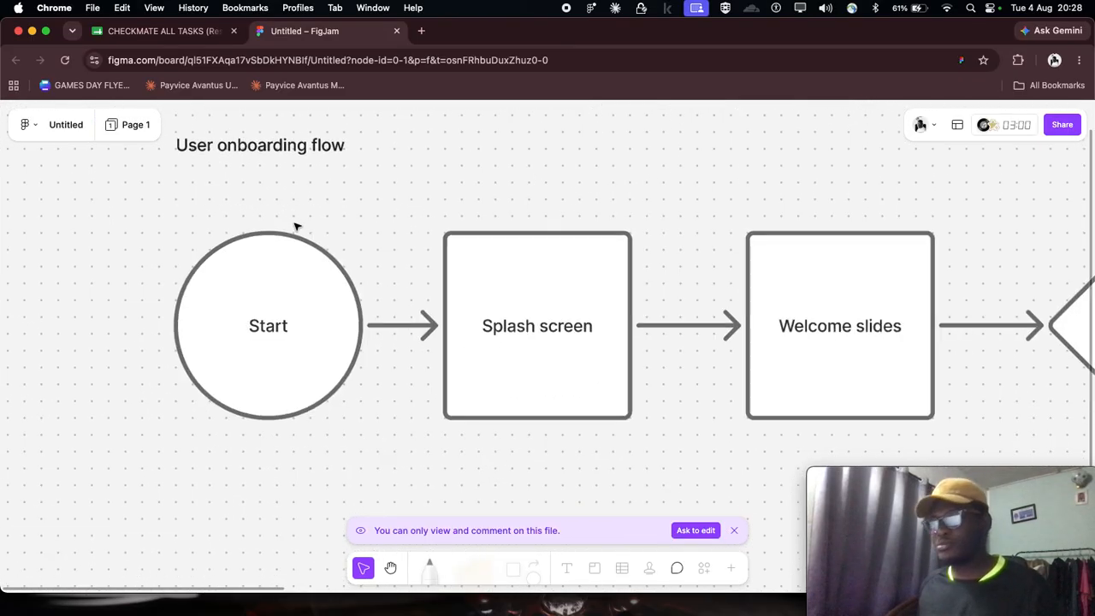
scroll(295, 225, down, 2)
scroll(296, 226, right, 4)
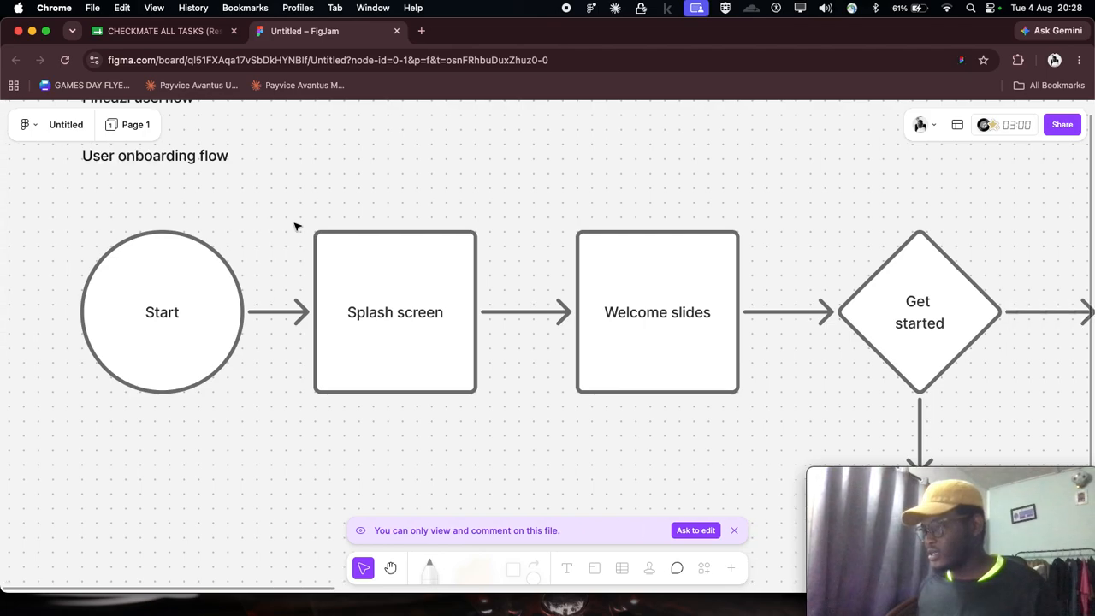
scroll(295, 226, right, 6)
scroll(295, 225, down, 2)
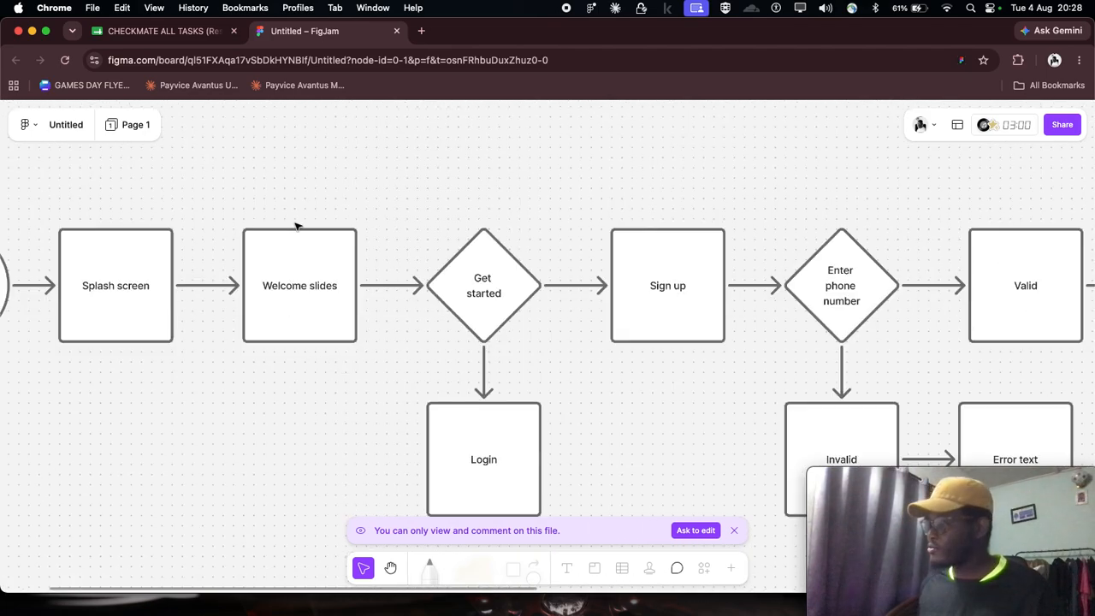
- Review the onboarding flow from the phone number check through OTP verification to Dashboard, including the error branches, and close the board
scroll(295, 225, right, 10)
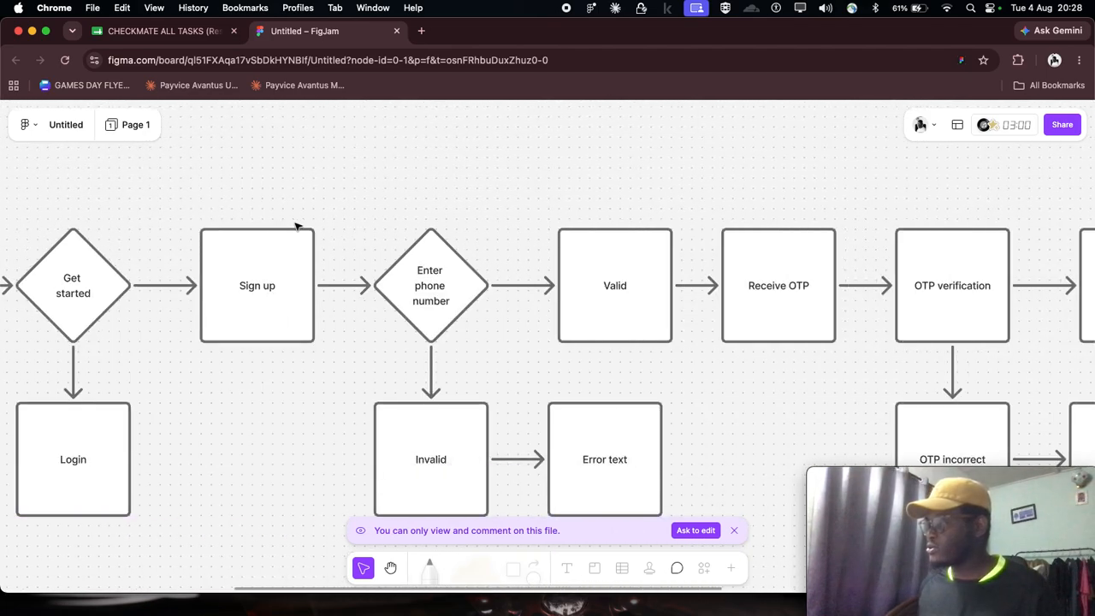
scroll(295, 226, right, 10)
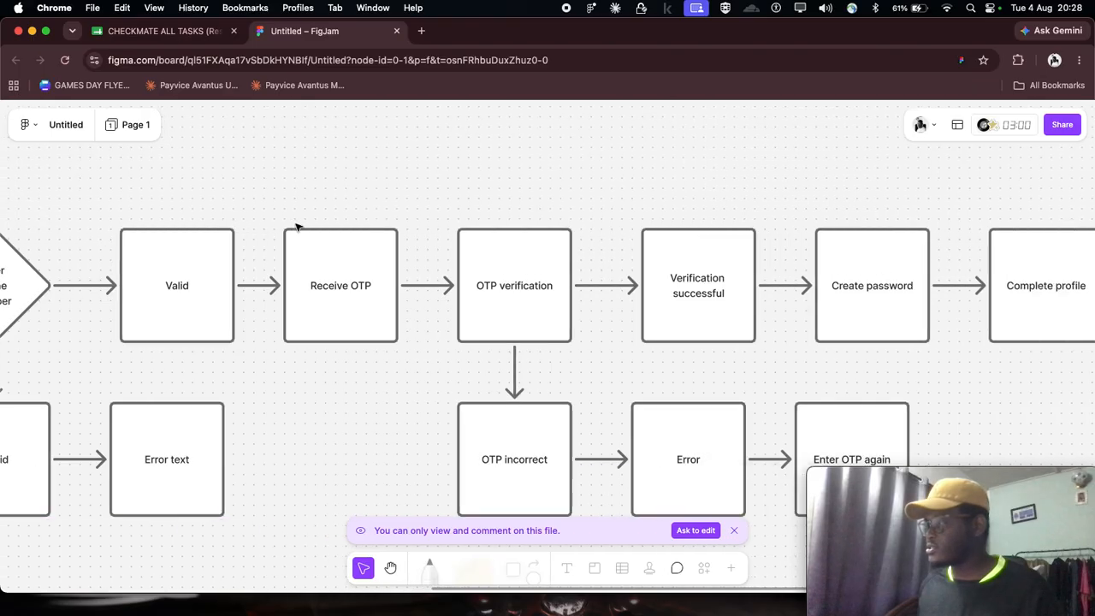
scroll(295, 226, right, 7)
scroll(296, 226, right, 3)
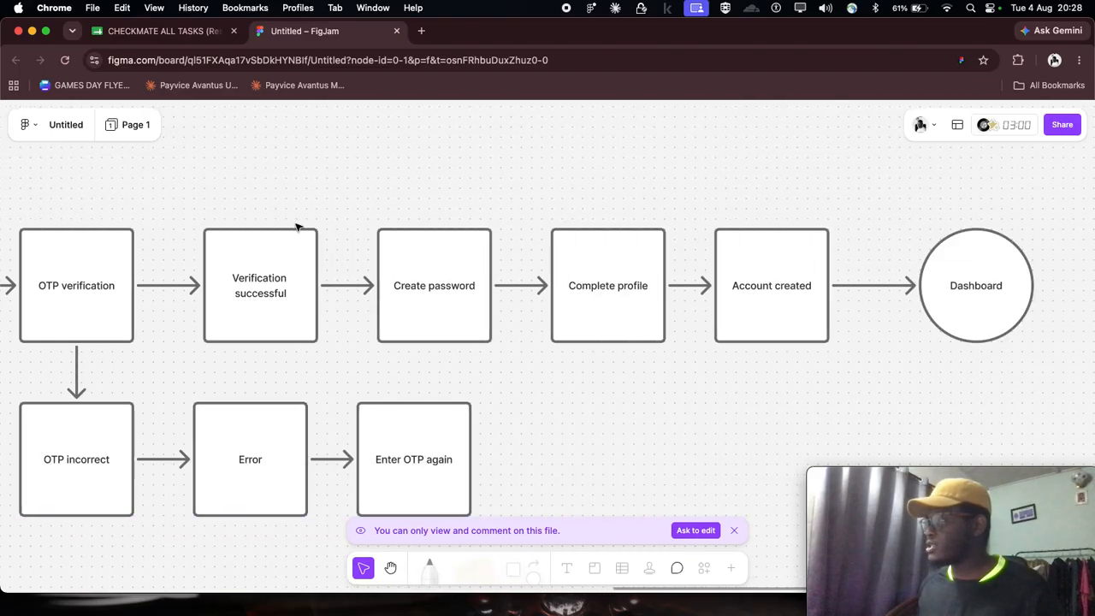
scroll(297, 226, right, 1)
scroll(295, 226, left, 8)
scroll(293, 224, right, 1)
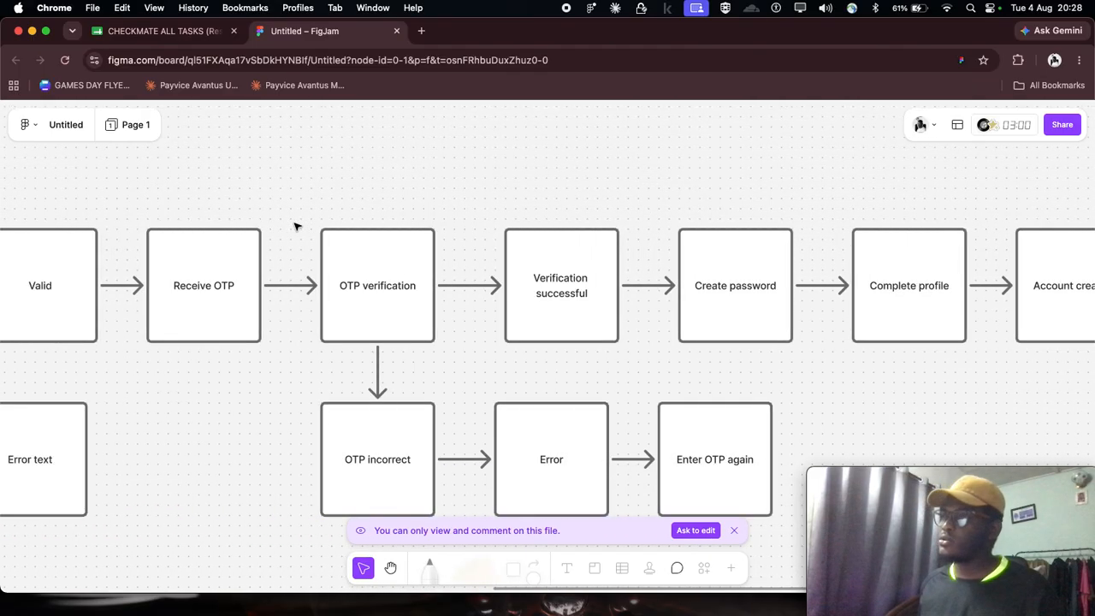
scroll(293, 224, down, 5)
scroll(294, 224, left, 2)
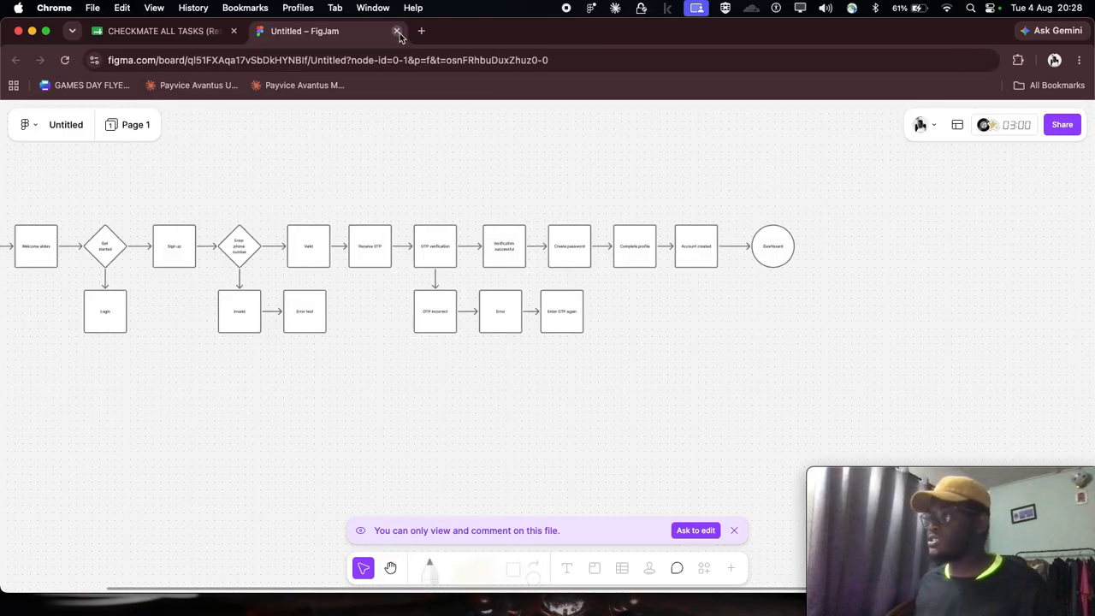
click(396, 31)
- Switch to the Figma desktop app and open the blank Untitled FigJam board
mouse_move(683, 604)
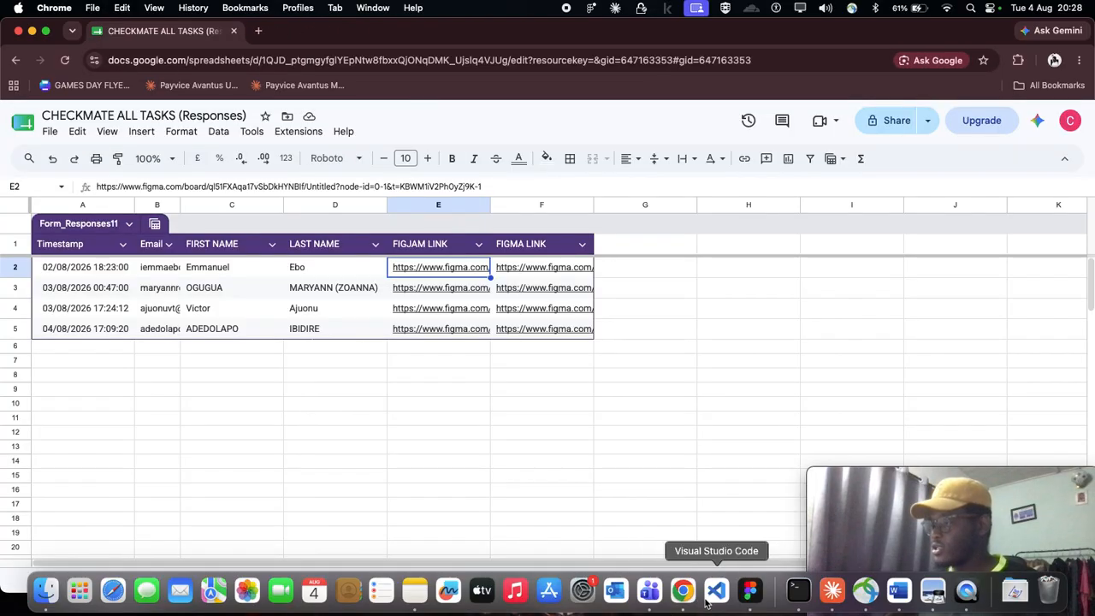
click(750, 591)
scroll(516, 341, up, 5)
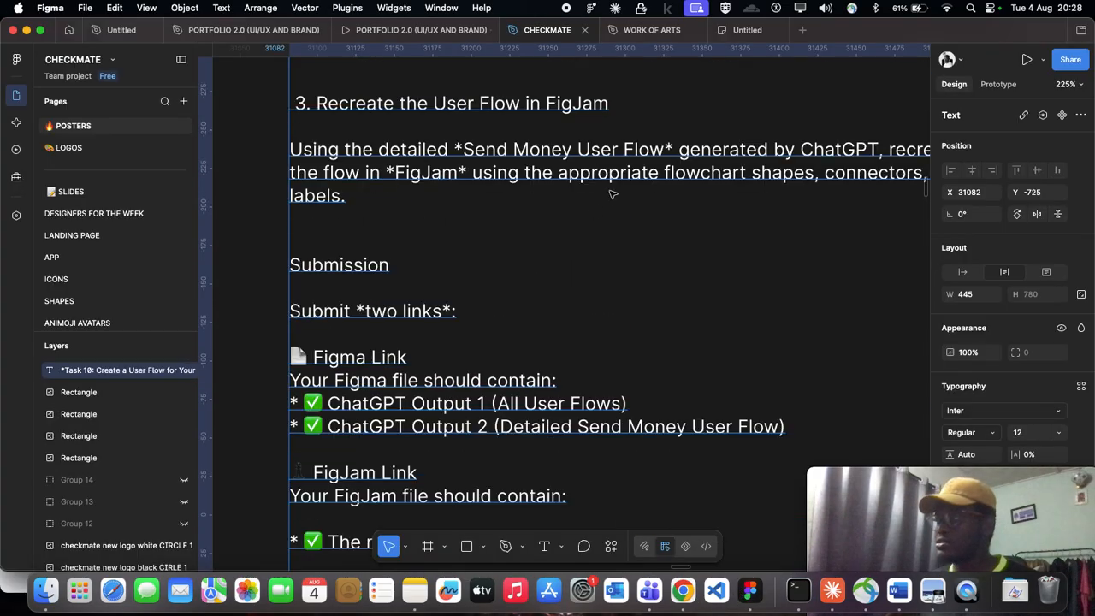
click(731, 34)
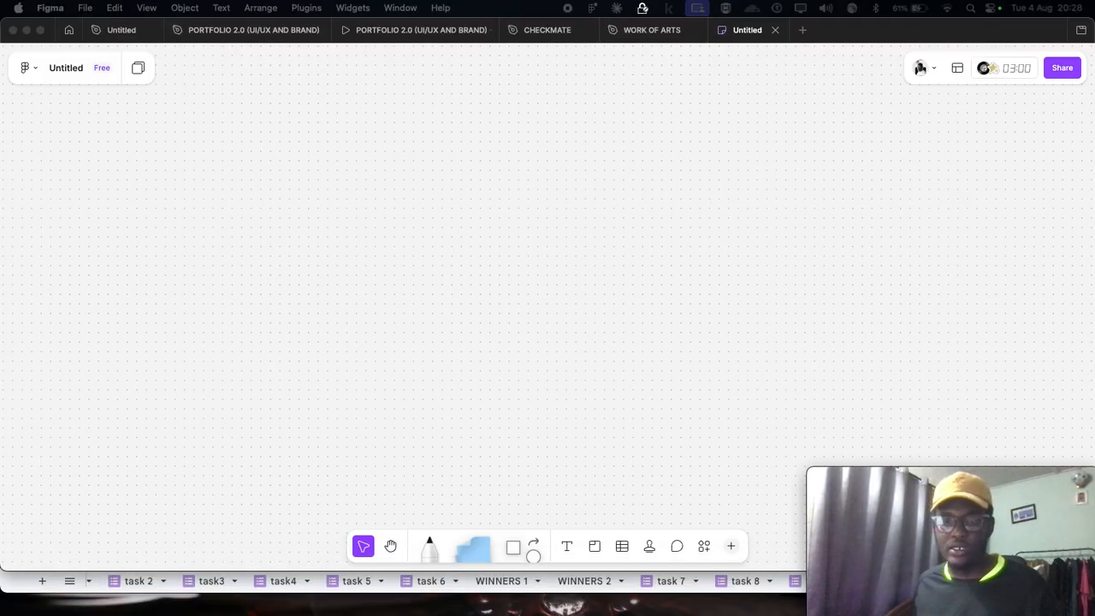
key(super+Tab)
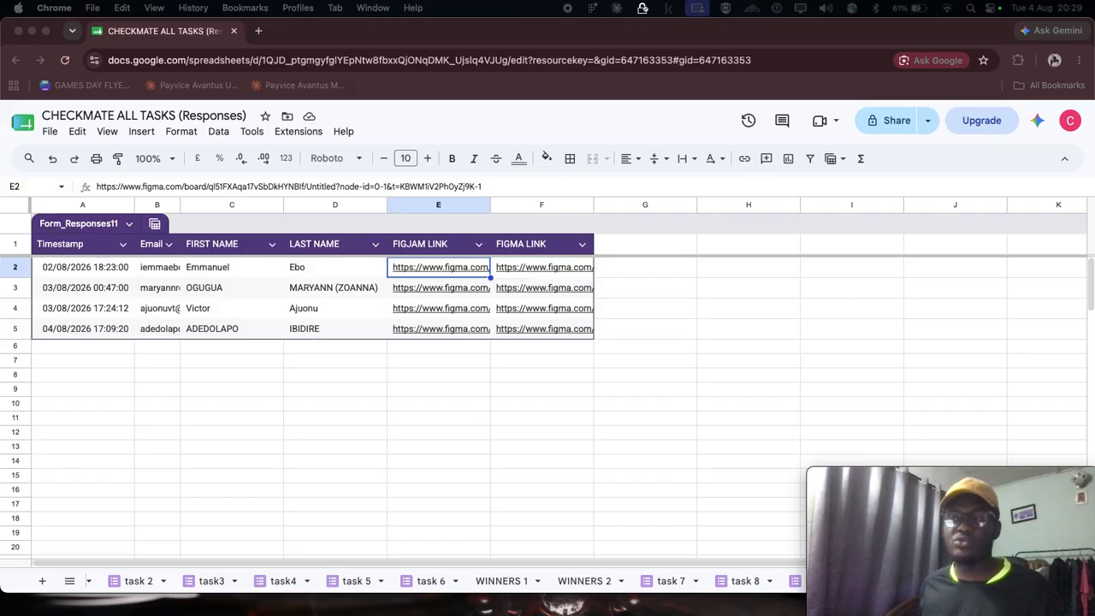
mouse_move(748, 590)
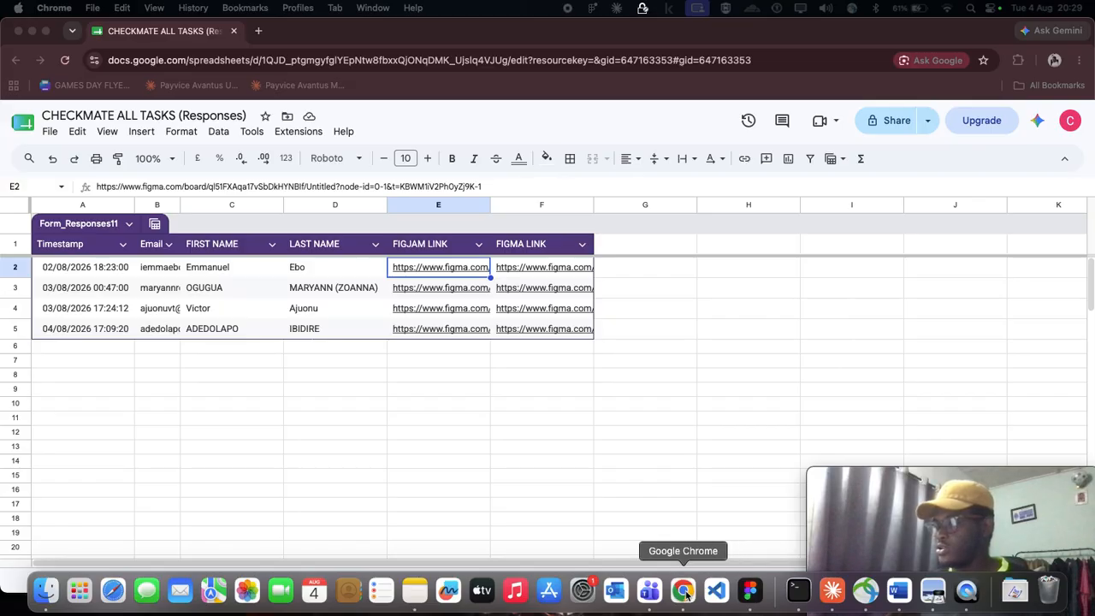
click(749, 590)
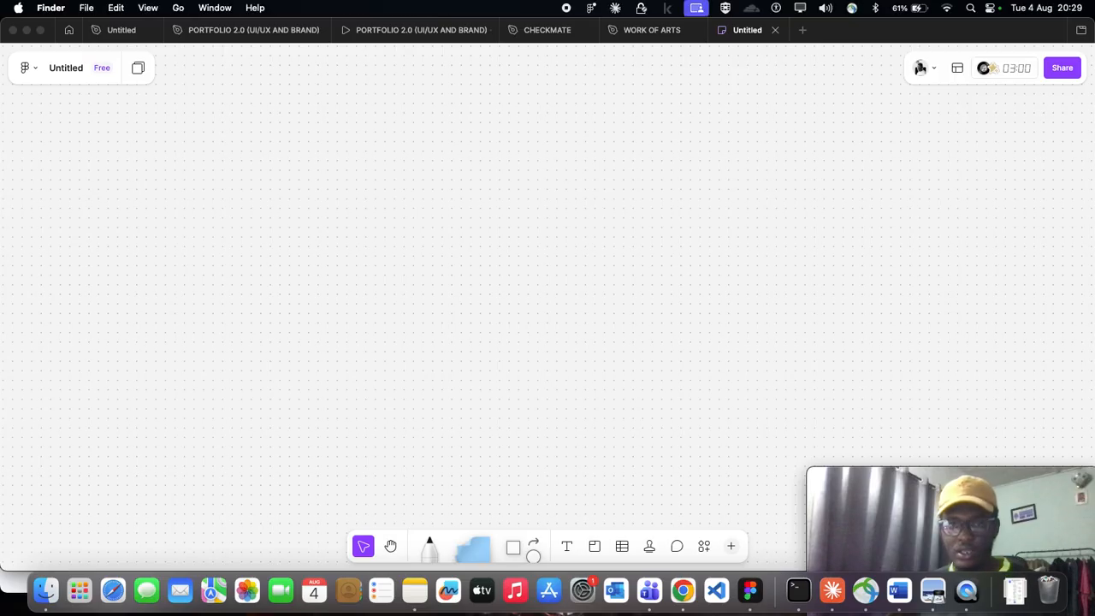
key(super+Tab)
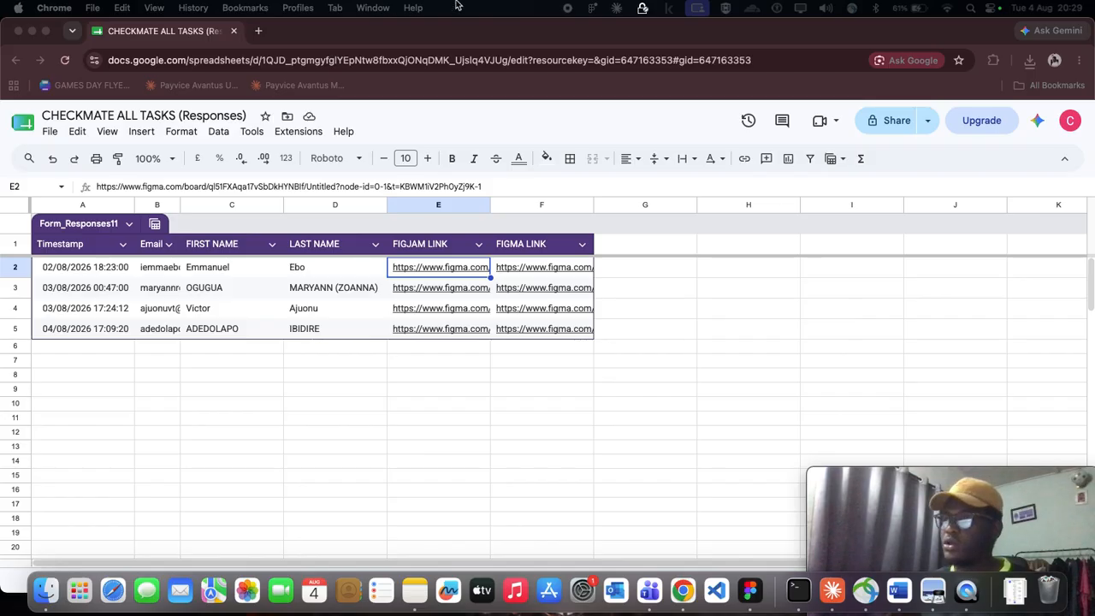
click(749, 591)
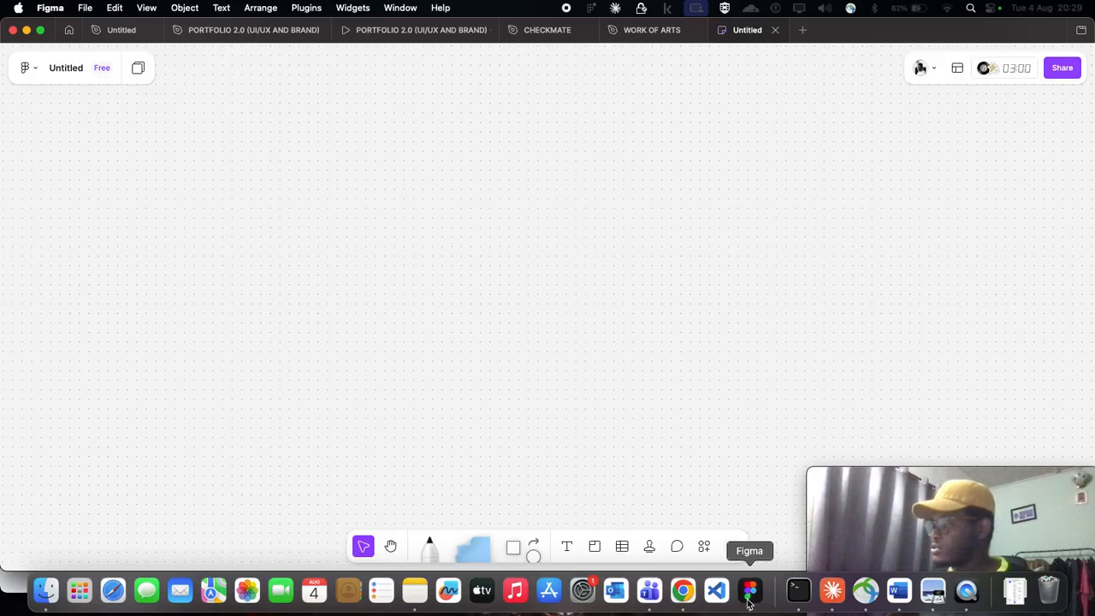
- Add the text "send money user flow" as a heading in the upper-left area of the blank board
key(t)
click(195, 152)
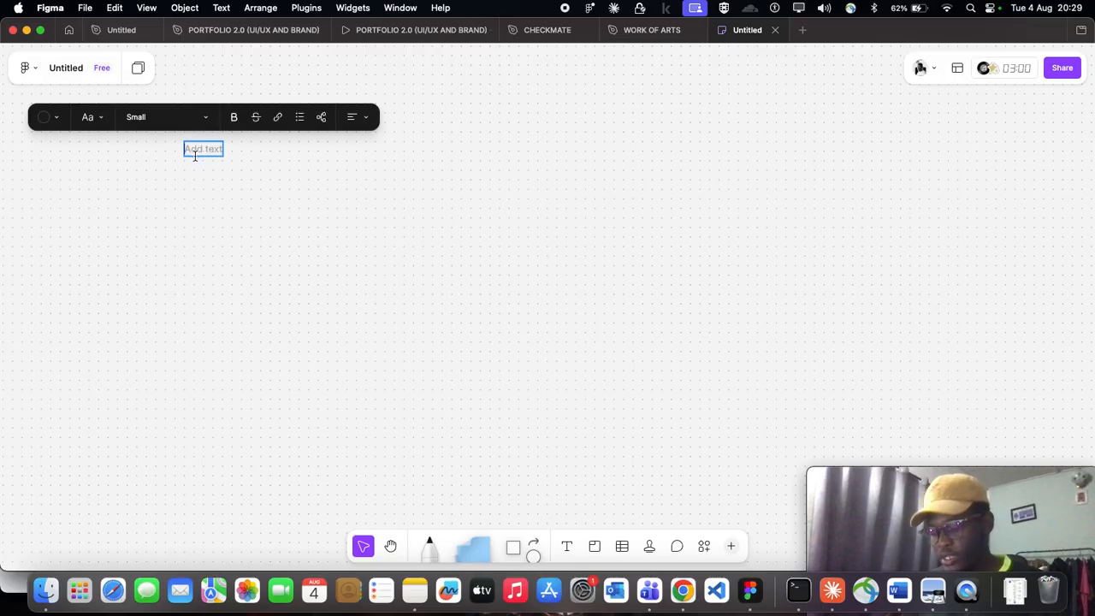
text(send money user flow)
key(Escape)
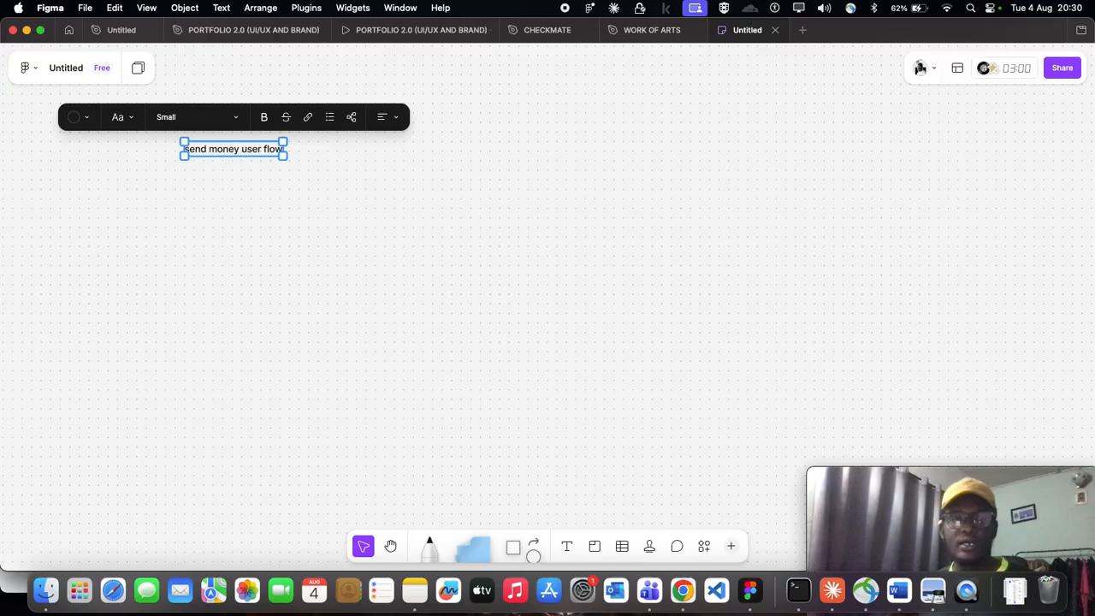
click(219, 205)
scroll(210, 201, down, 1)
scroll(207, 198, up, 2)
scroll(205, 195, down, 2)
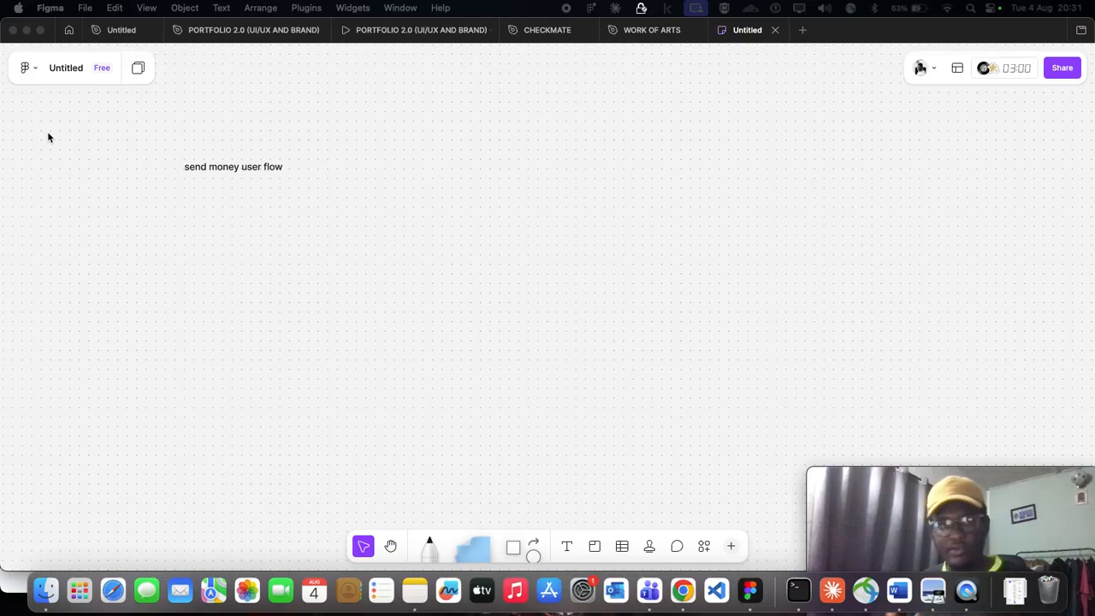
click(253, 172)
click(253, 172)
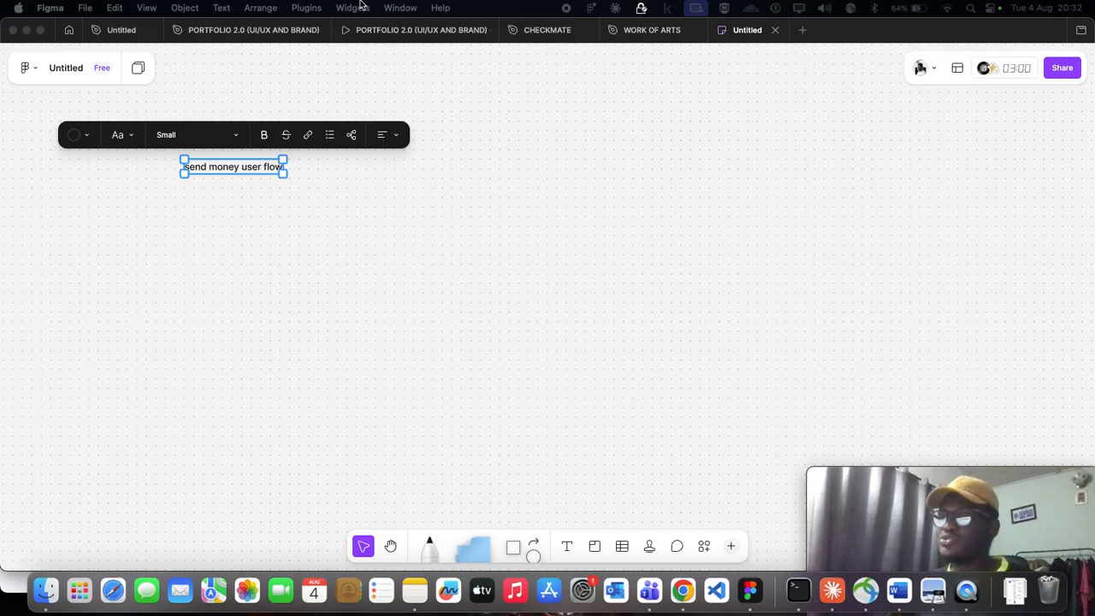
click(345, 224)
scroll(206, 168, down, 1)
click(211, 266)
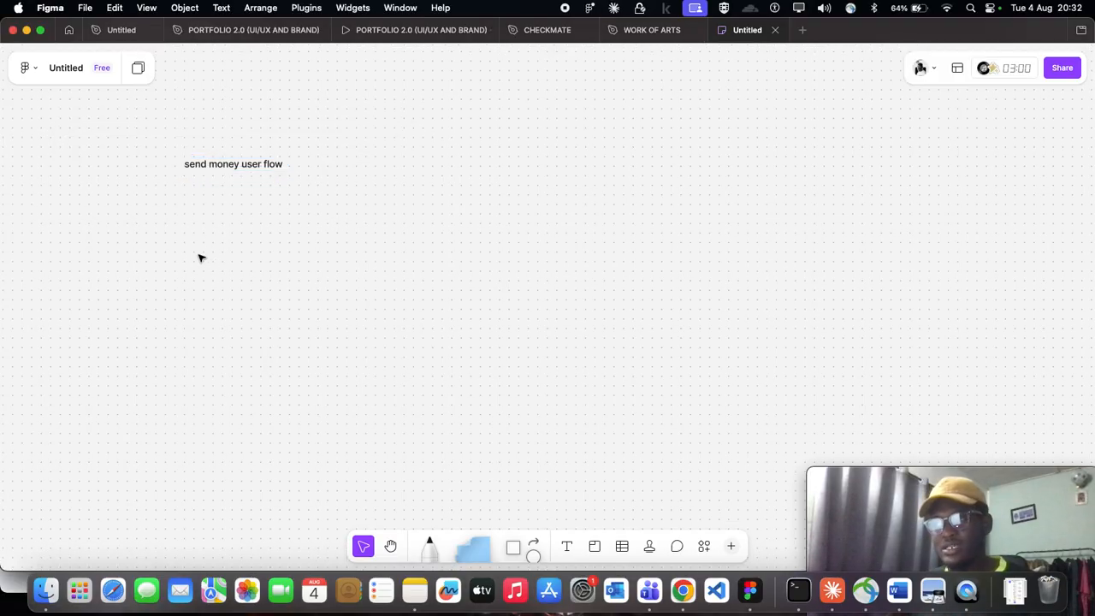
scroll(229, 209, down, 3)
scroll(231, 210, up, 4)
scroll(233, 217, up, 1)
scroll(233, 217, down, 3)
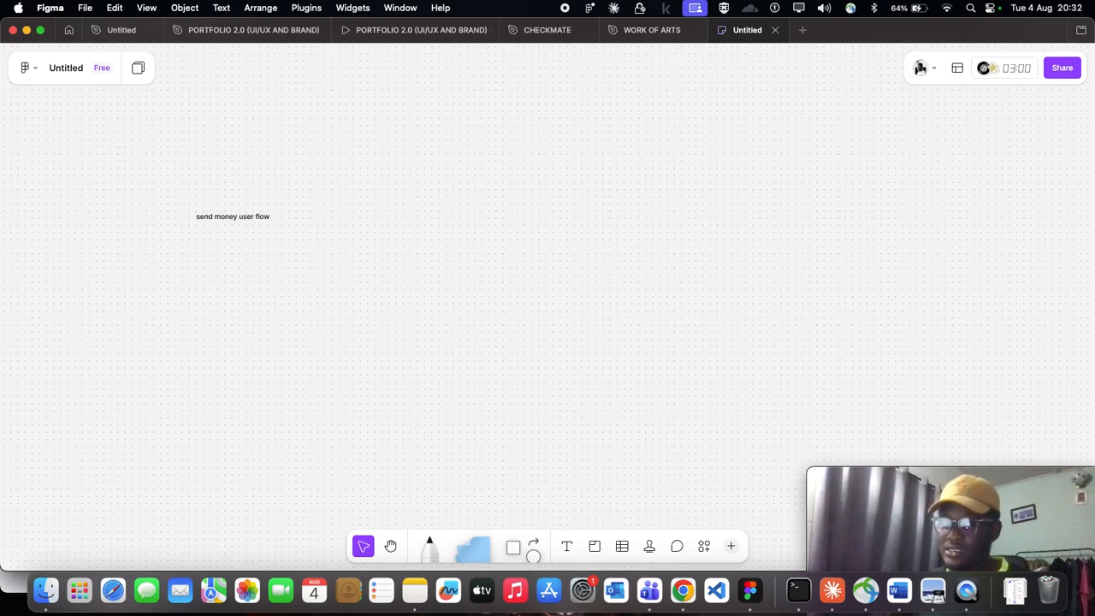
scroll(316, 262, up, 1)
scroll(232, 234, up, 3)
scroll(208, 213, down, 3)
scroll(209, 212, up, 3)
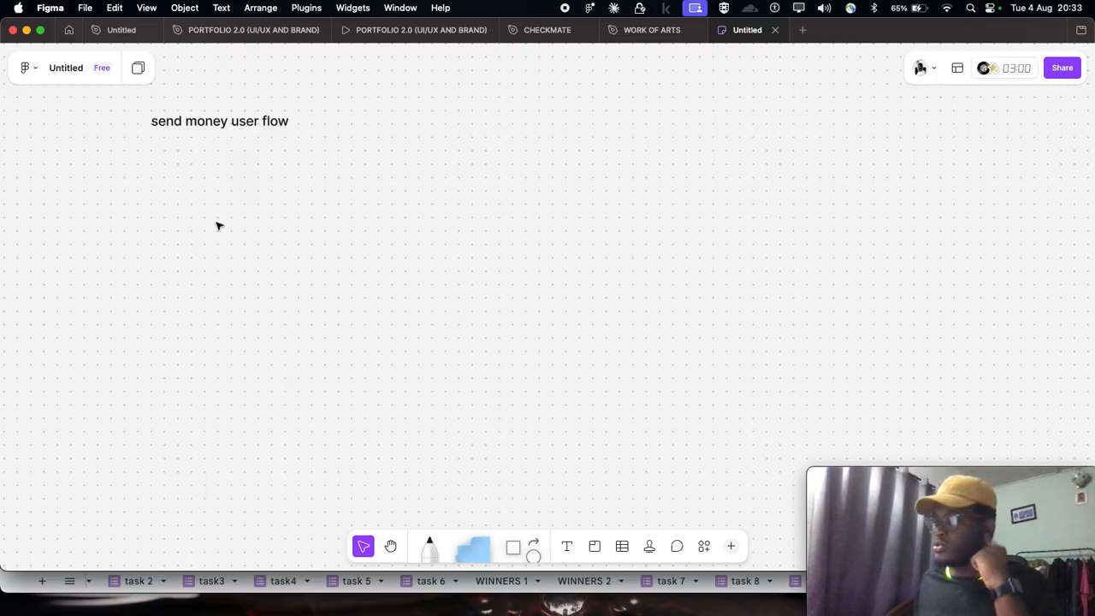
- Switch to the Fineazi send money user flow image in Preview and look over the whole diagram
scroll(390, 215, up, 1)
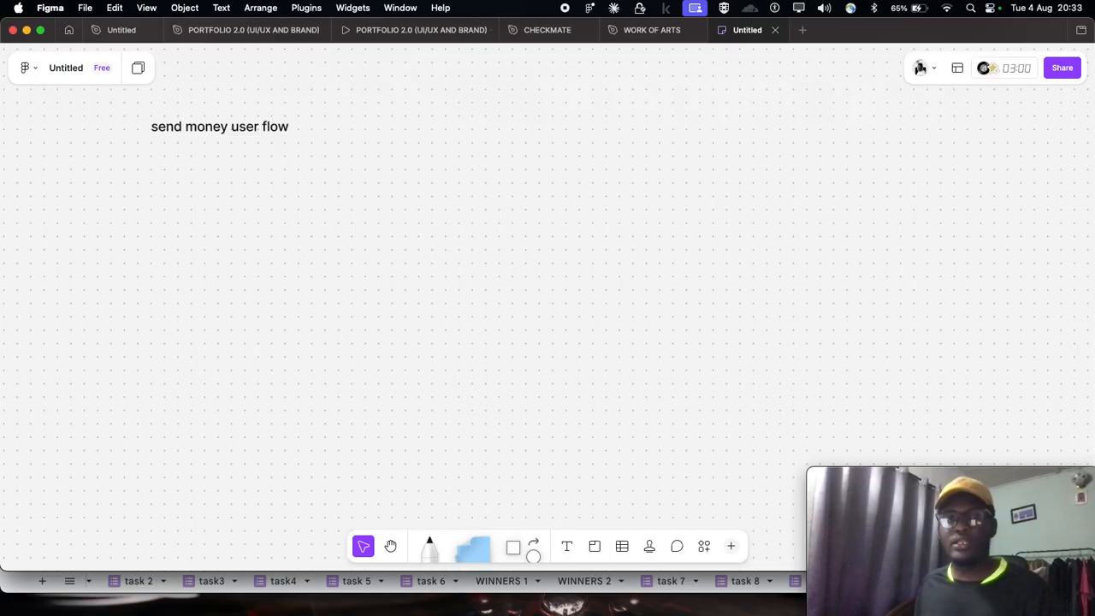
drag(90, 2, 208, 7)
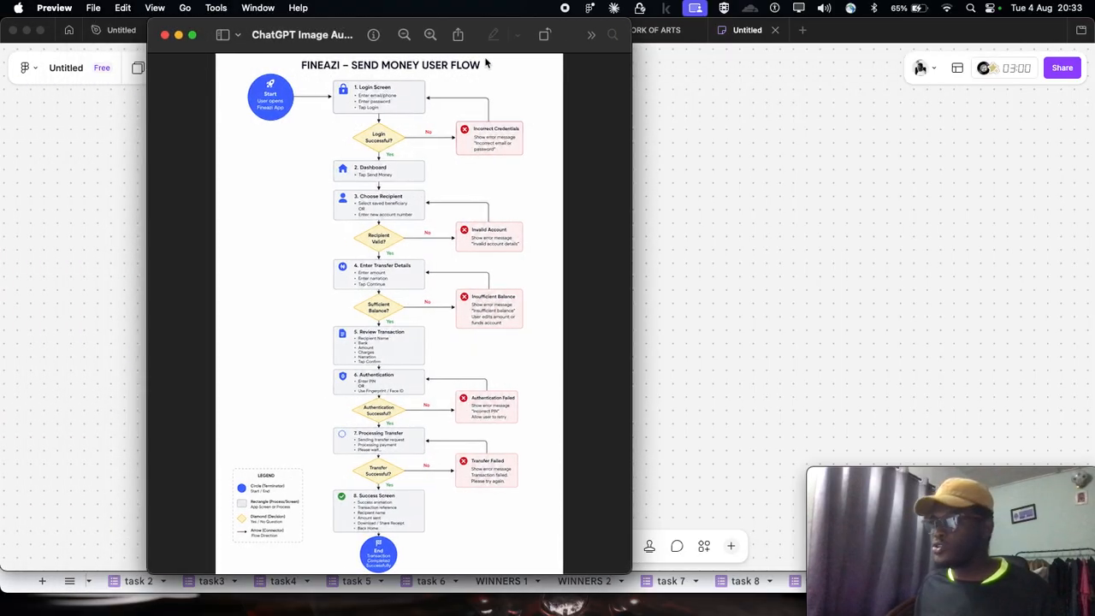
click(193, 35)
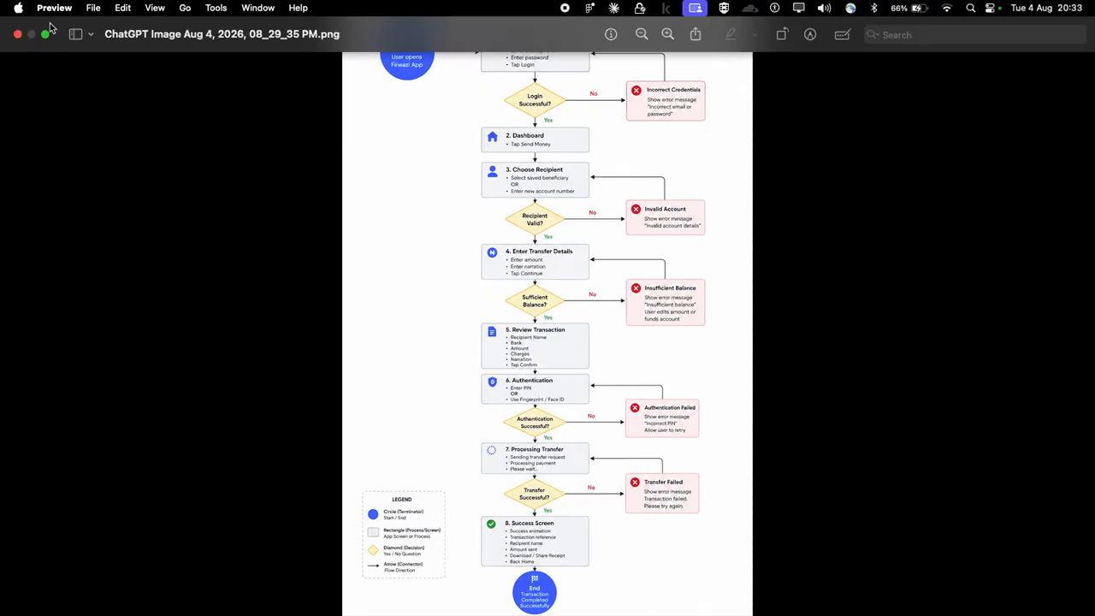
click(49, 30)
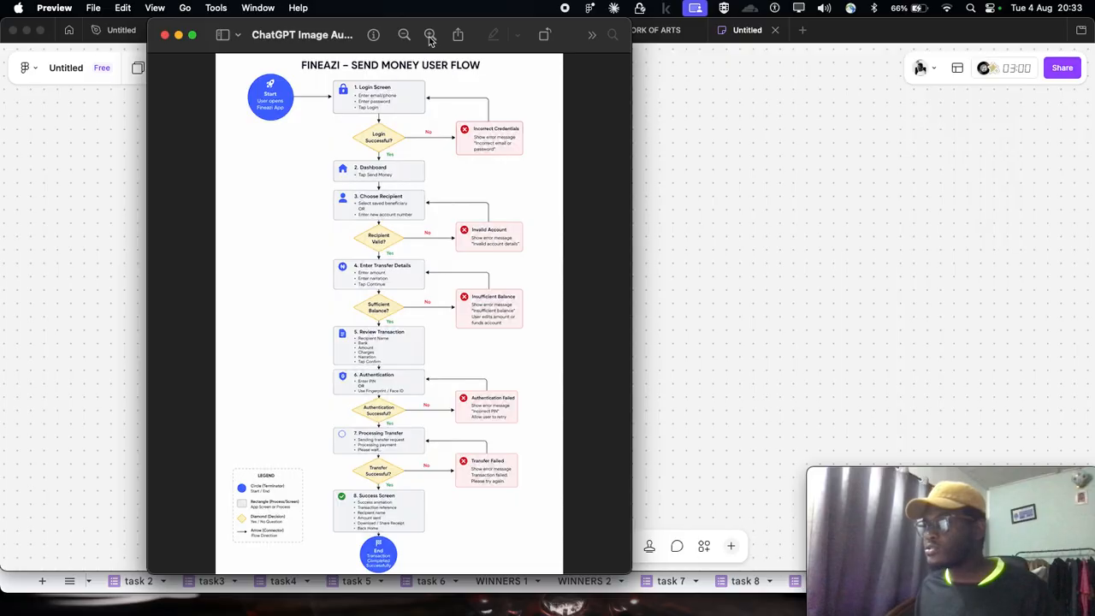
click(306, 420)
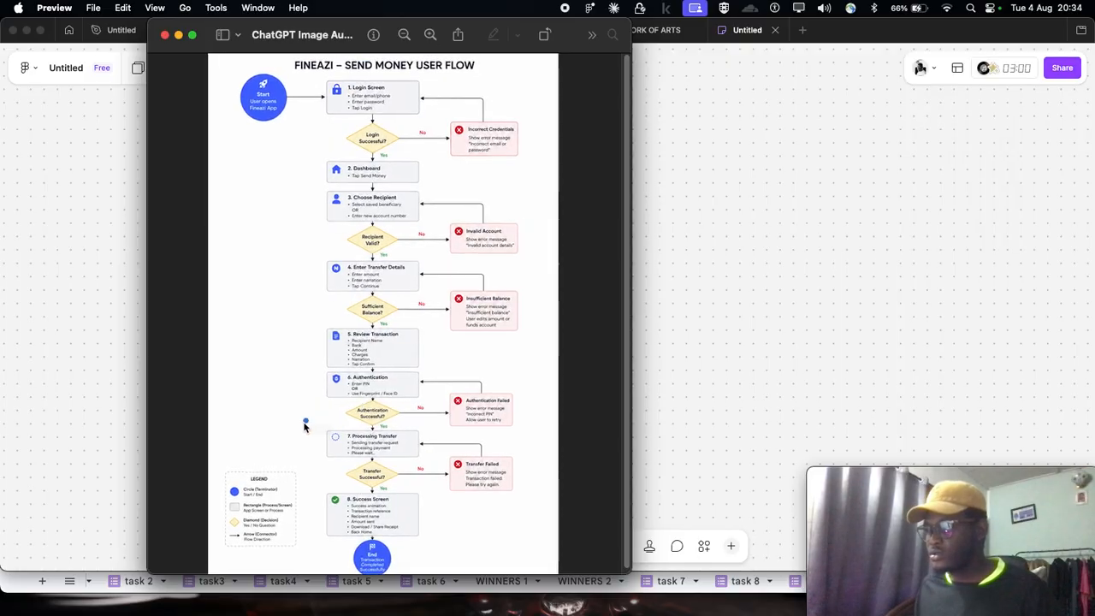
scroll(264, 491, down, 1)
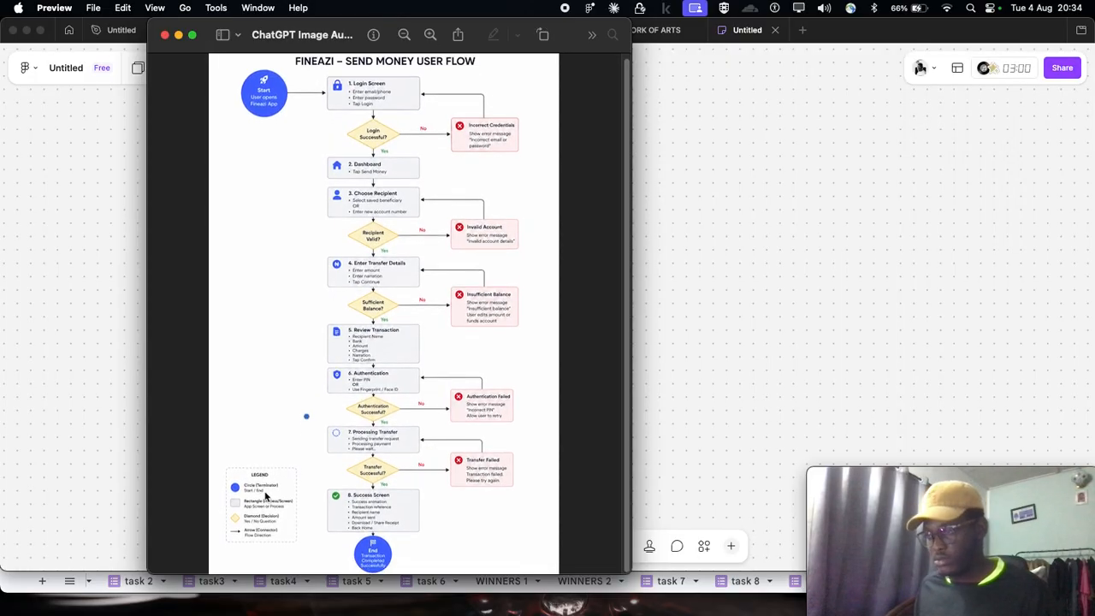
- Examine the image's legend for the meanings of the circle, rectangle, diamond and arrow shapes
click(431, 35)
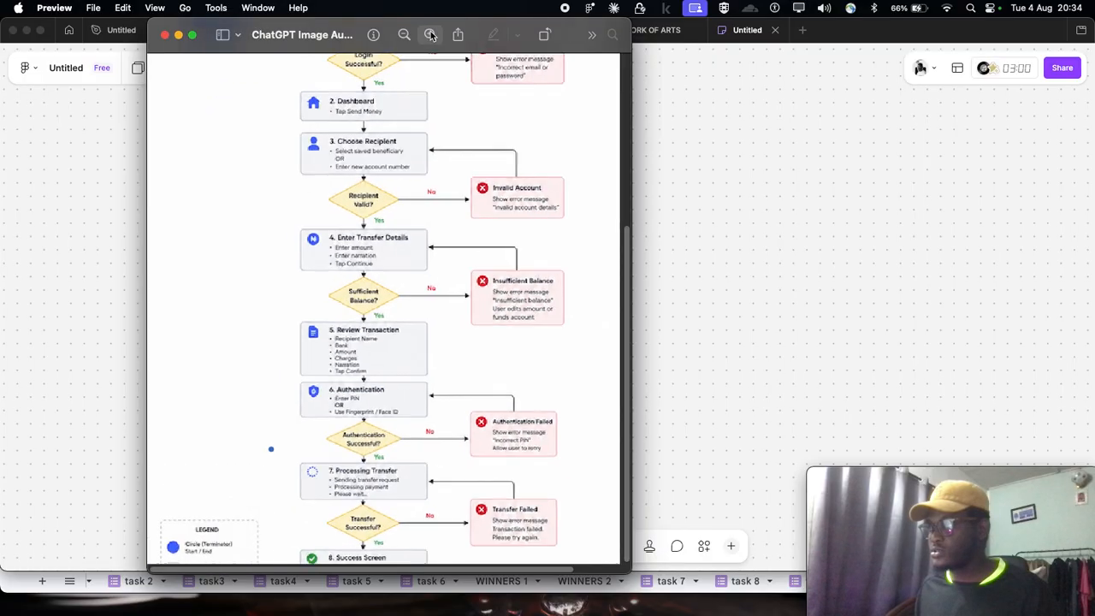
scroll(364, 343, left, 3)
scroll(299, 425, down, 3)
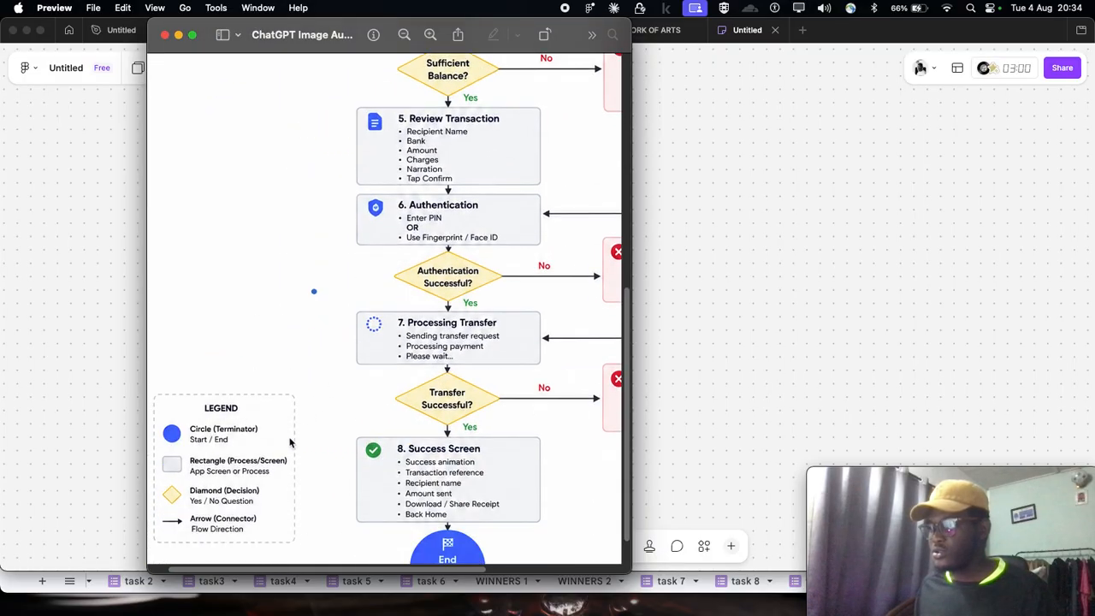
scroll(334, 291, up, 2)
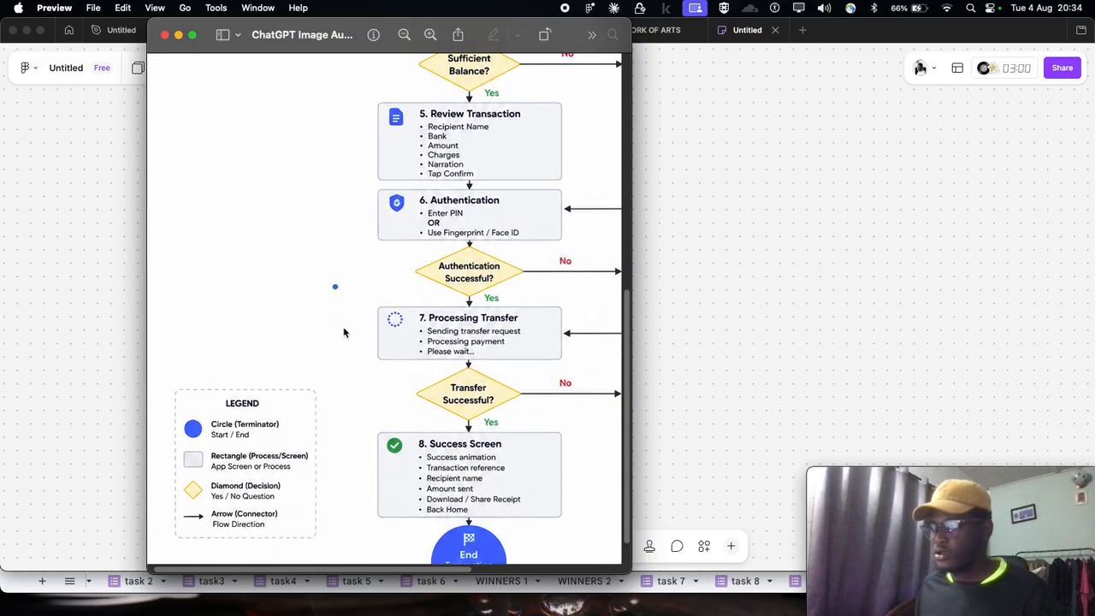
click(435, 37)
scroll(308, 308, down, 2)
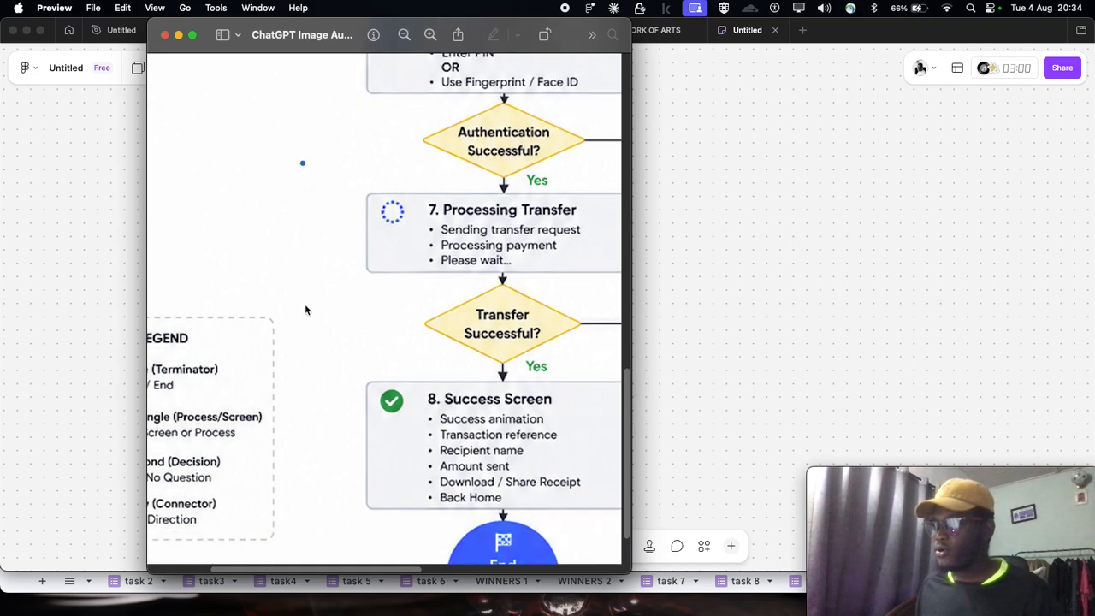
scroll(289, 325, left, 3)
scroll(288, 329, down, 1)
scroll(288, 330, left, 2)
scroll(284, 334, down, 1)
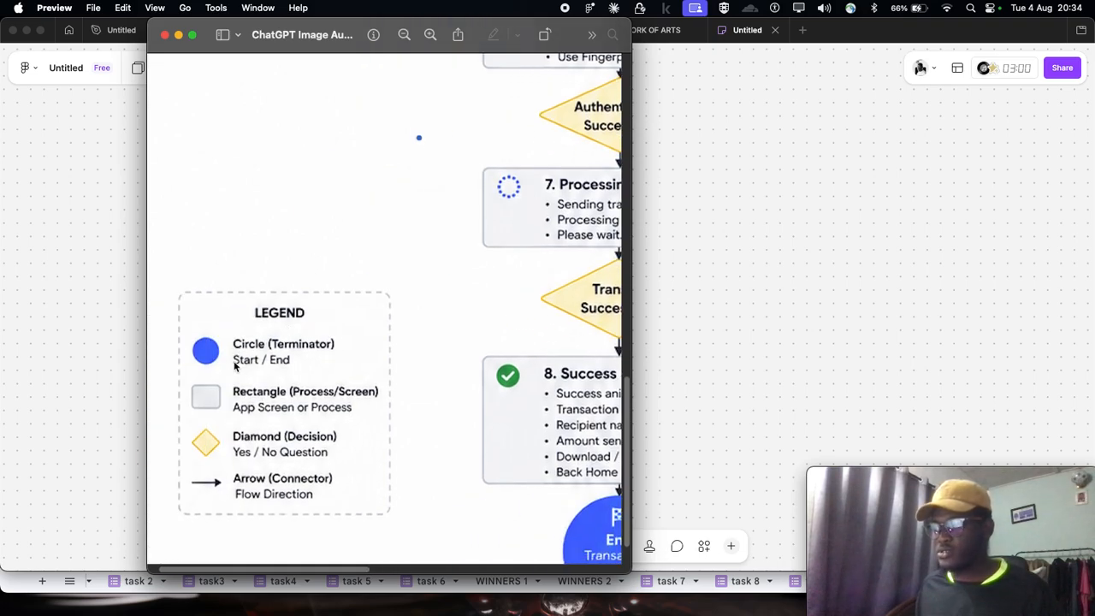
scroll(290, 369, down, 1)
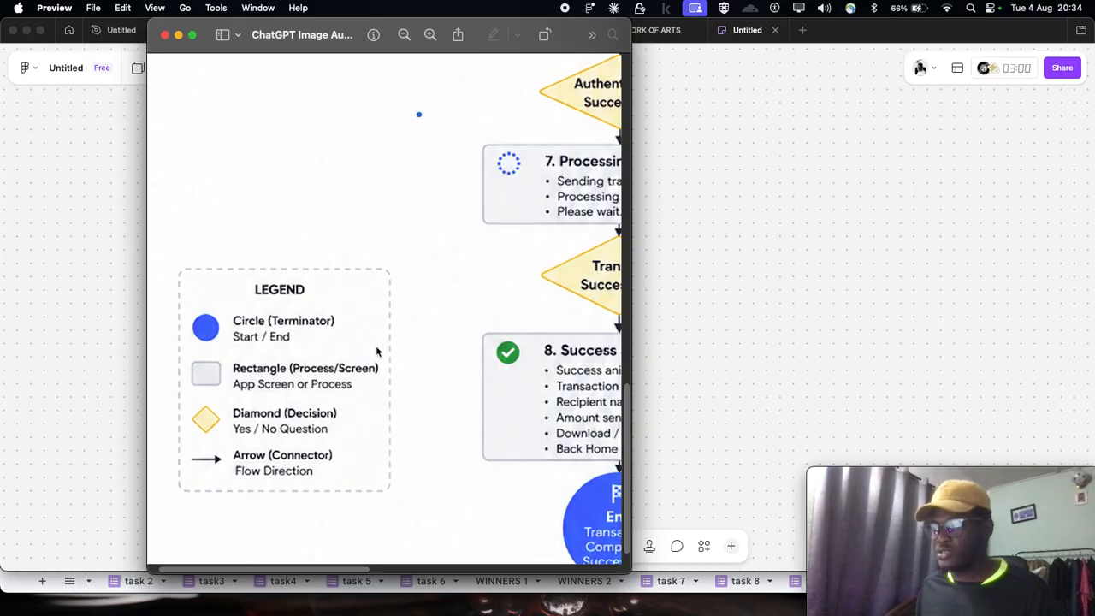
scroll(377, 399, down, 1)
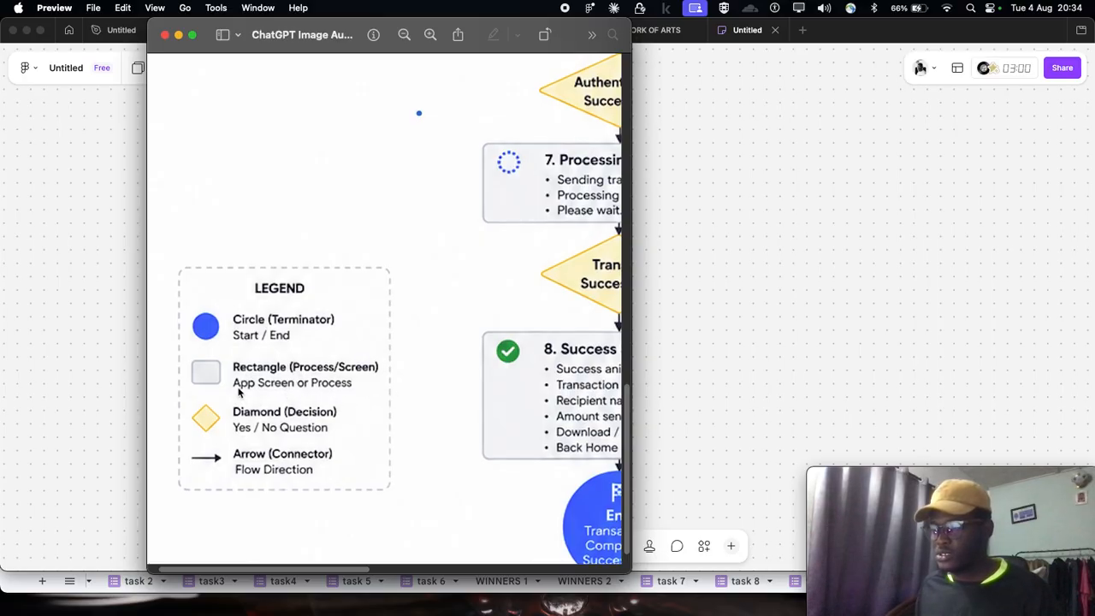
scroll(261, 419, down, 1)
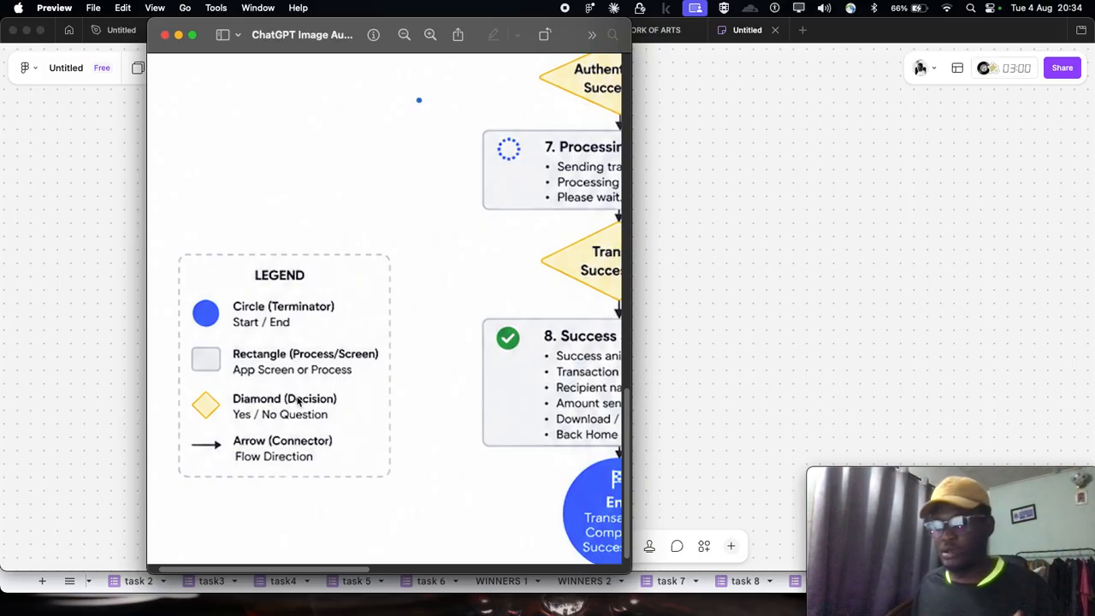
- Review the full Fineazi reference flow once more and close the image to return to the FigJam board
scroll(338, 375, up, 5)
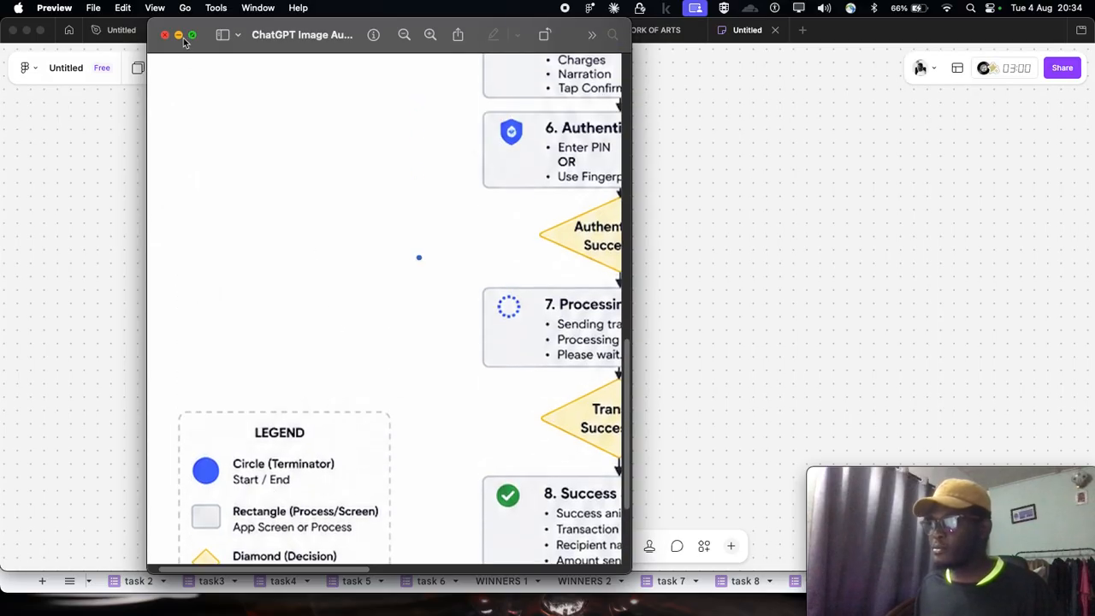
scroll(318, 103, down, 1)
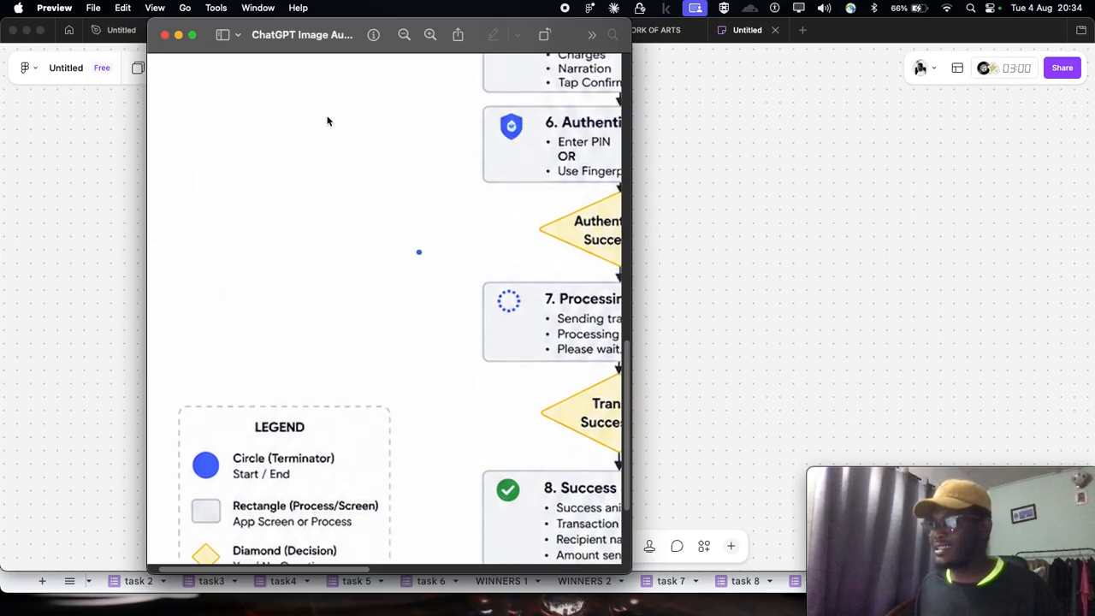
click(404, 36)
click(403, 36)
click(404, 36)
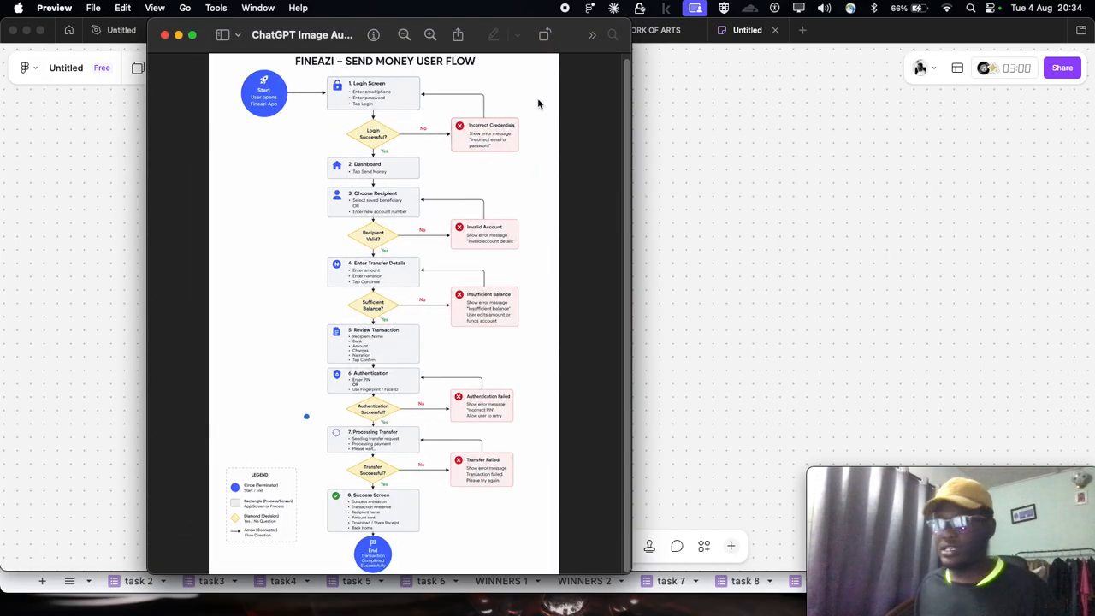
click(165, 35)
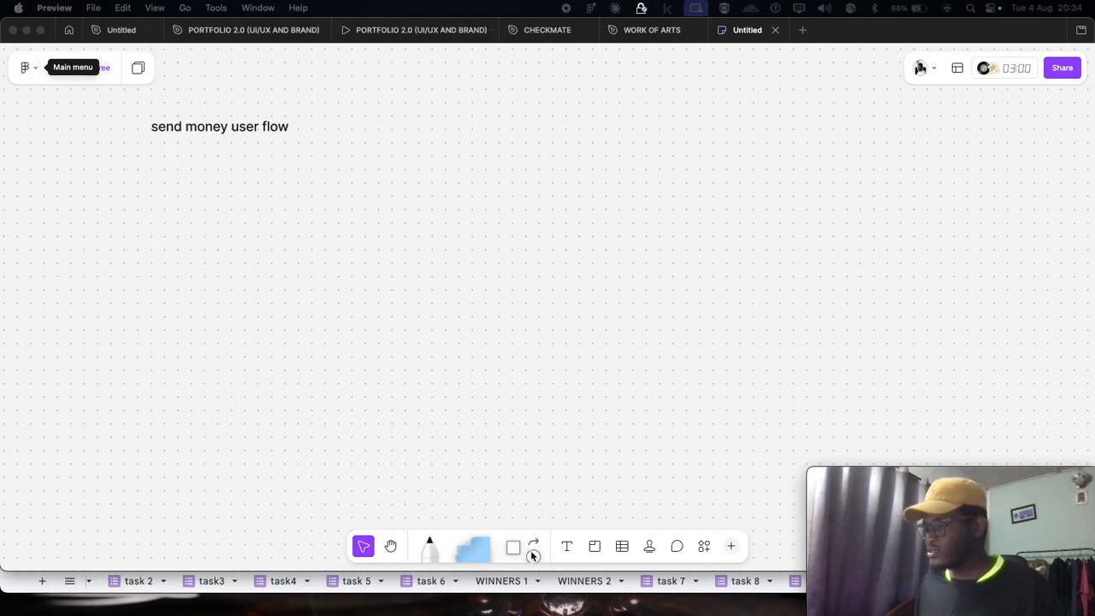
- Place an ellipse below the "send money user flow" heading and label it "start"
click(532, 554)
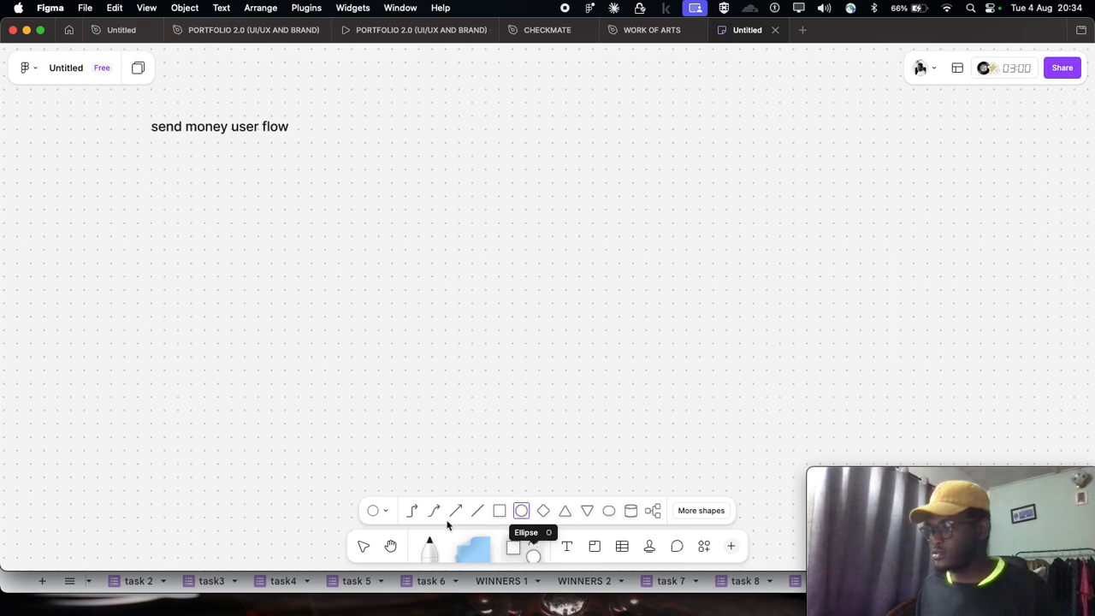
click(522, 512)
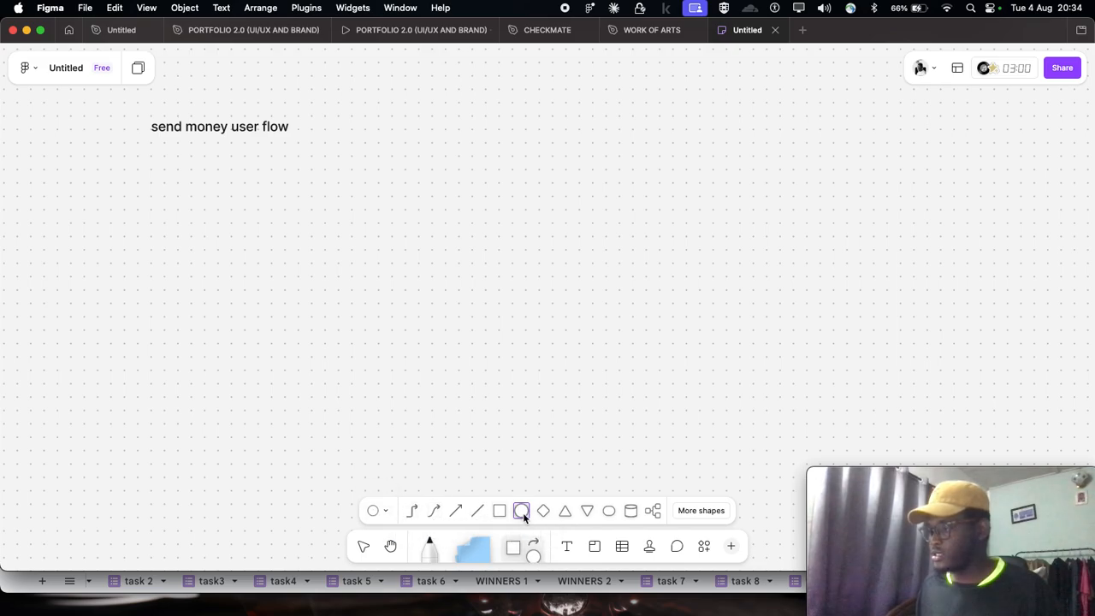
click(67, 180)
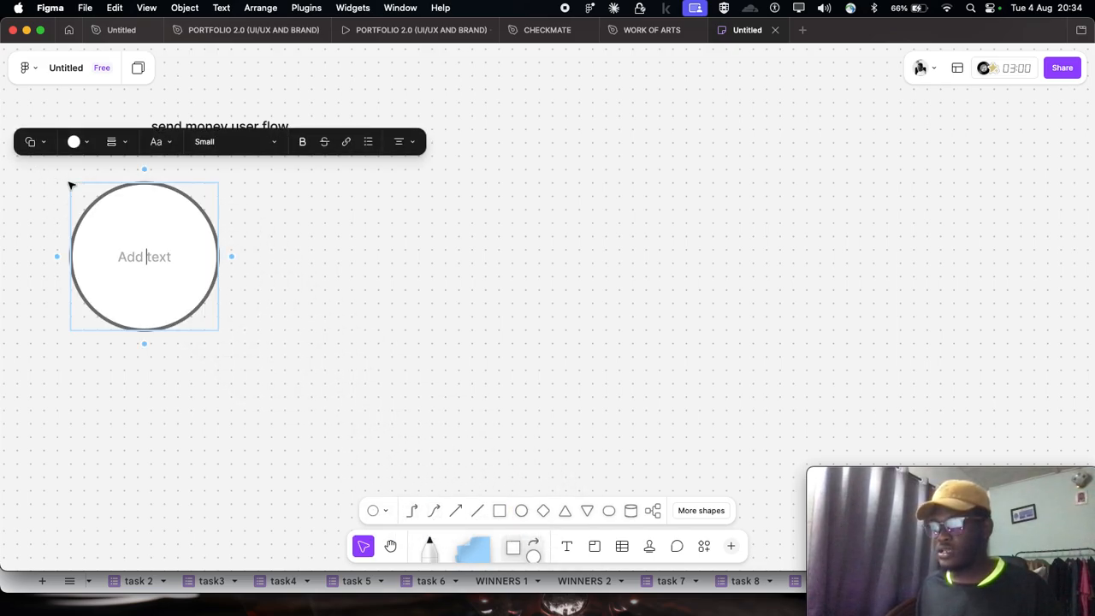
text(start)
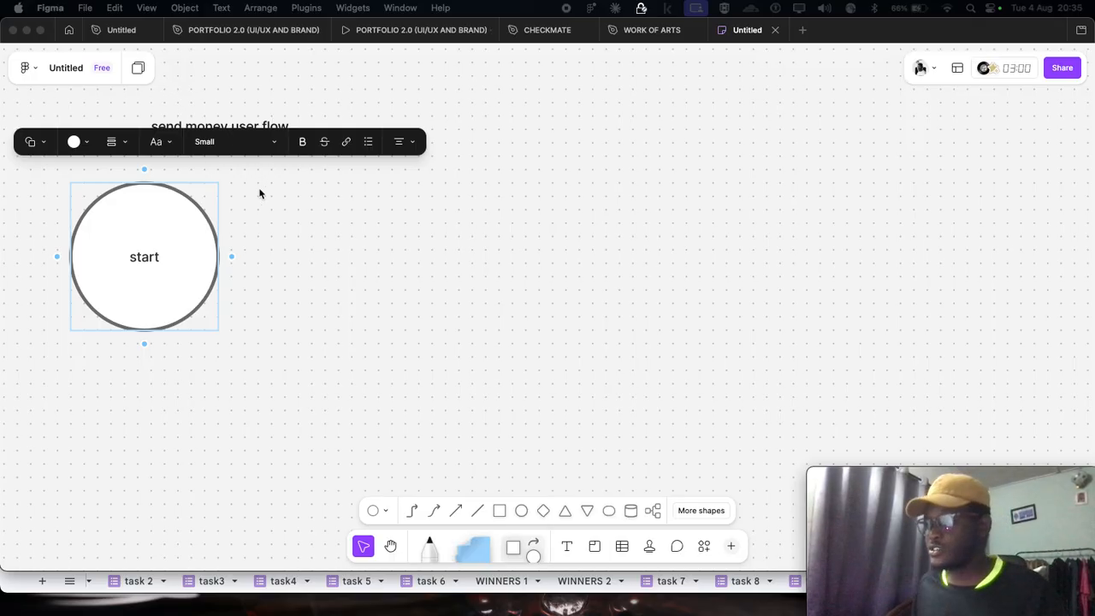
- Add a square connected by an arrow to the right of the start circle and label it "LOGIN SCREEN"
click(232, 258)
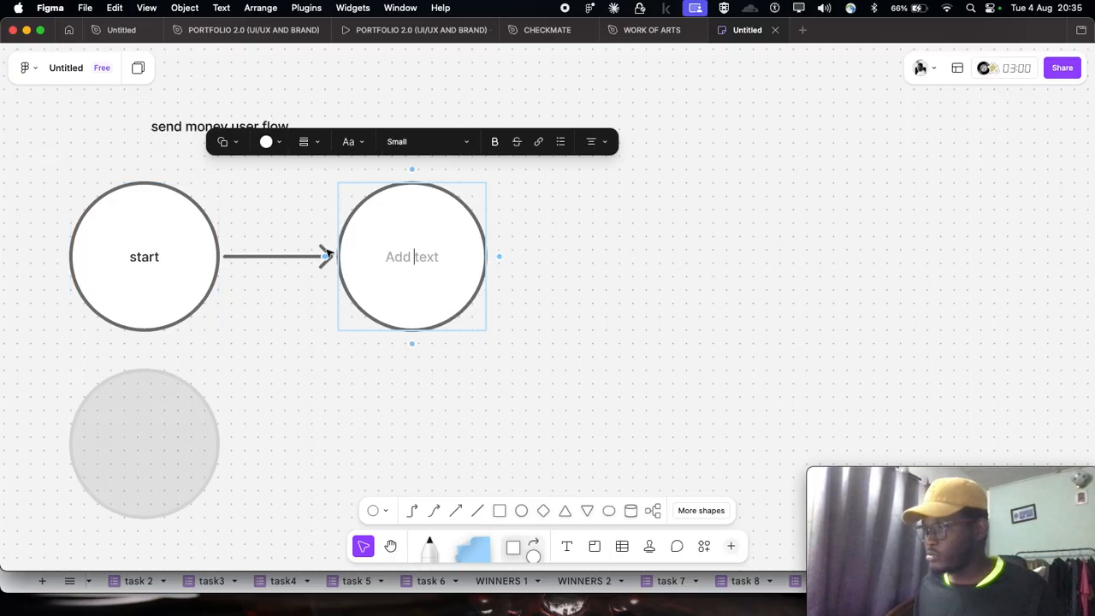
click(268, 142)
click(233, 148)
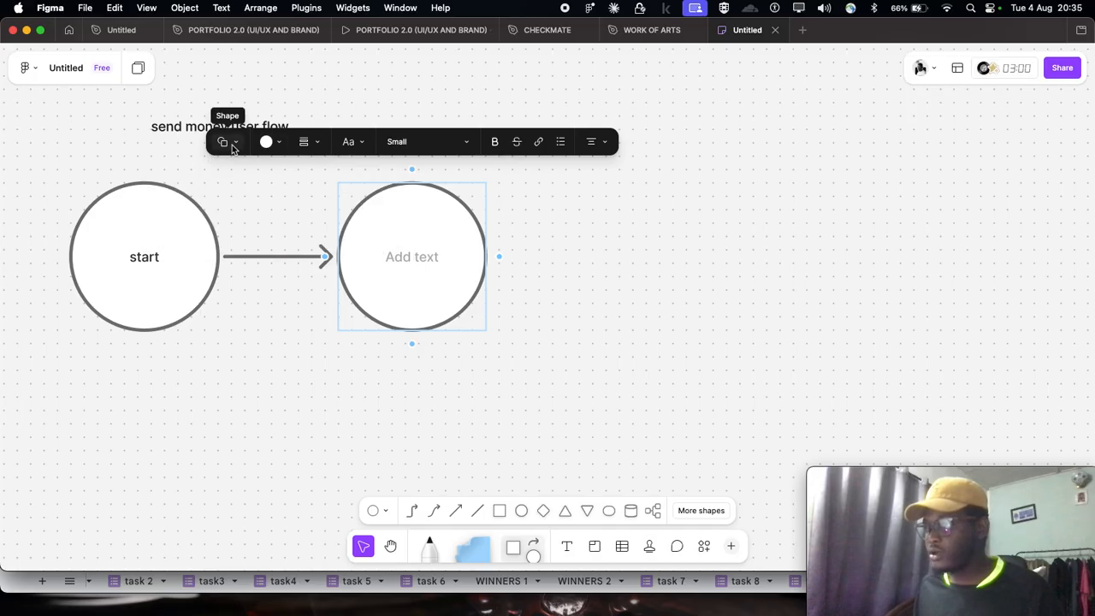
click(232, 145)
click(198, 202)
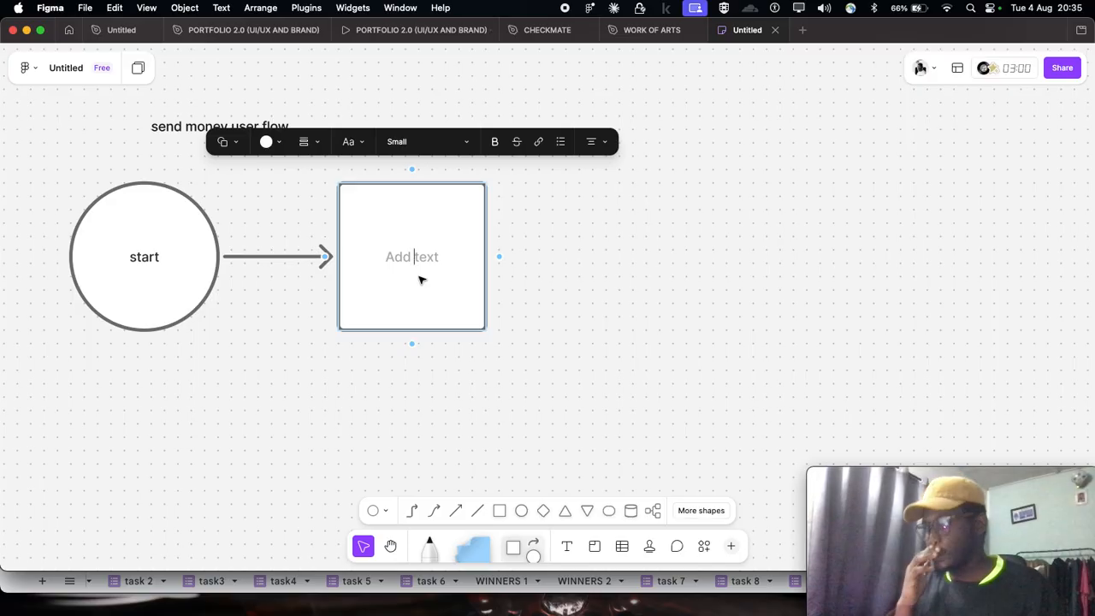
text(LOG)
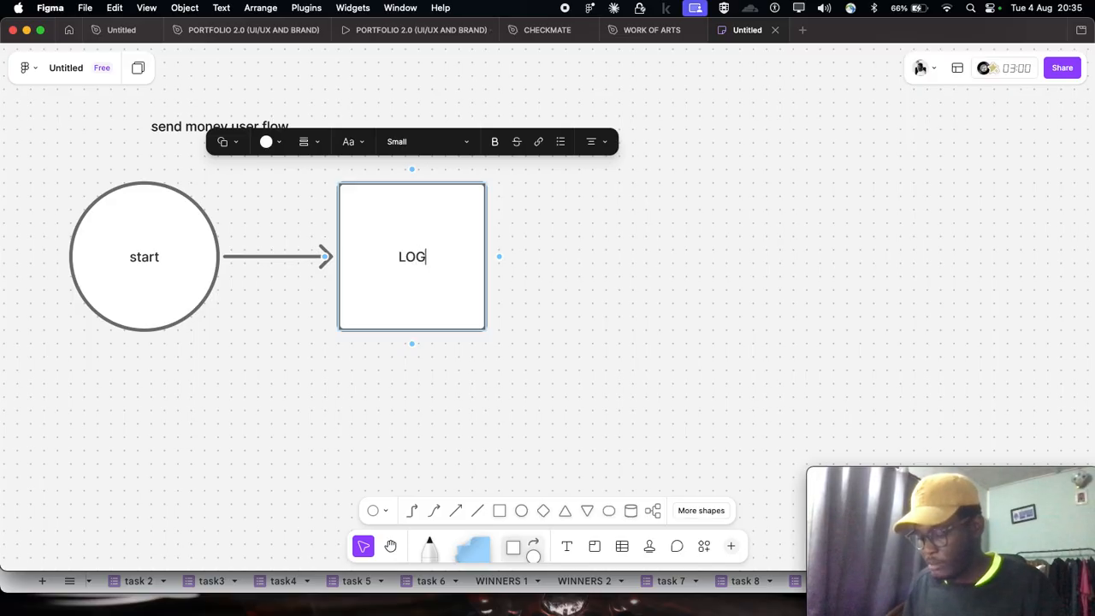
text(IN SCREEN)
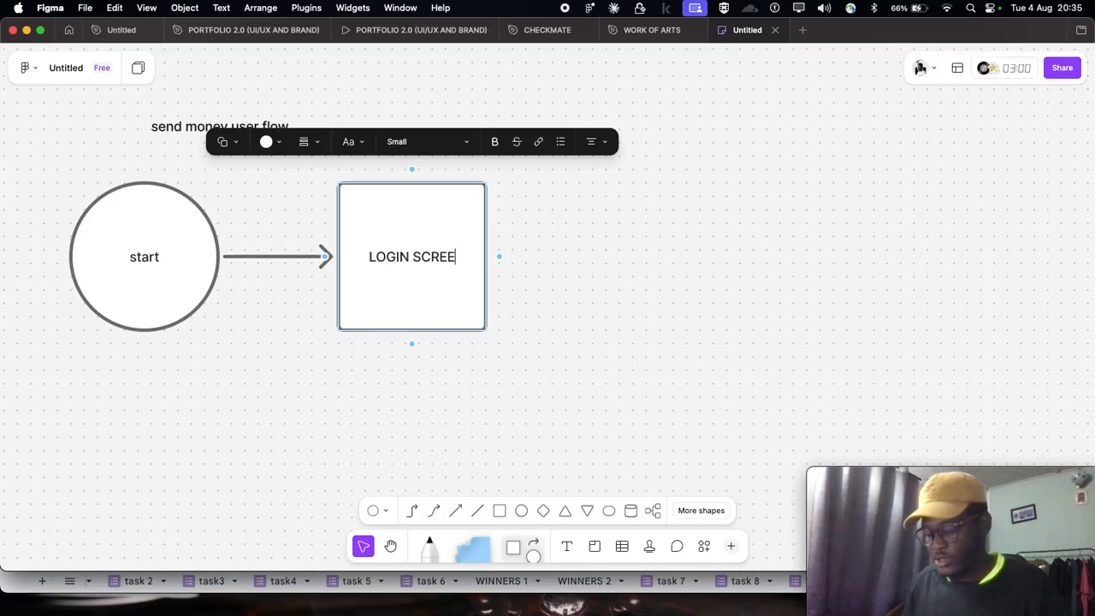
click(619, 278)
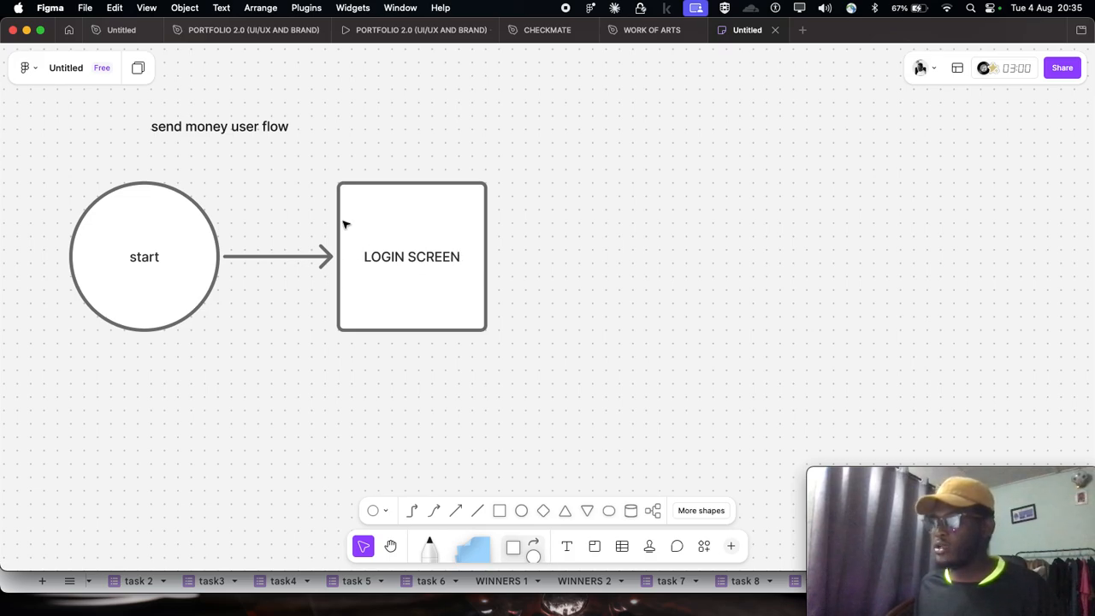
- Add "email, password,login" as a second line of text below "LOGIN SCREEN" in the square
double_click(443, 262)
click(461, 263)
key(Return)
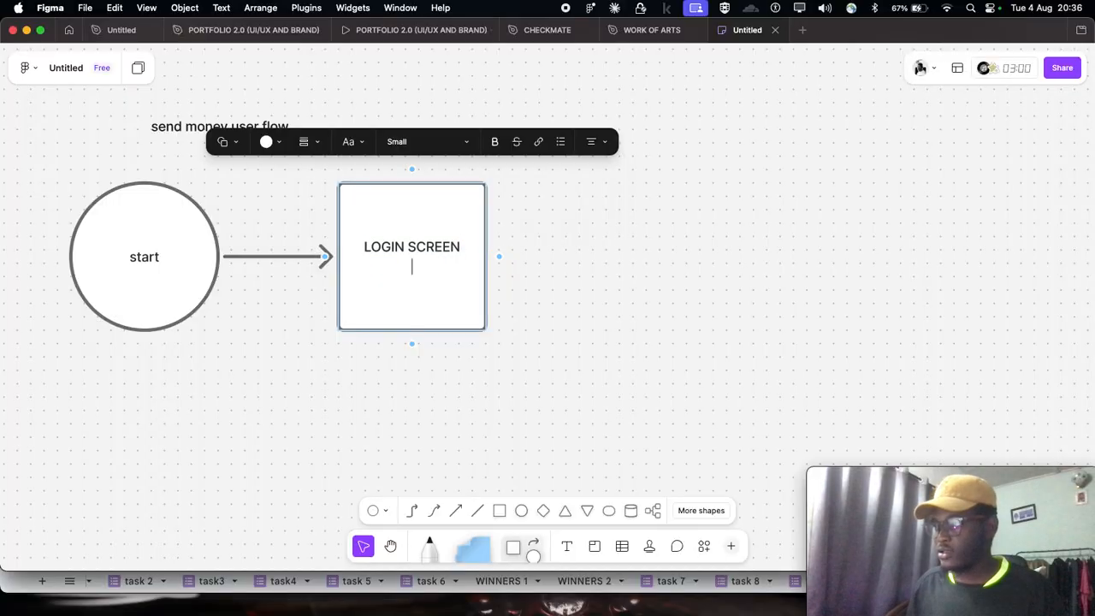
text(EMAIL)
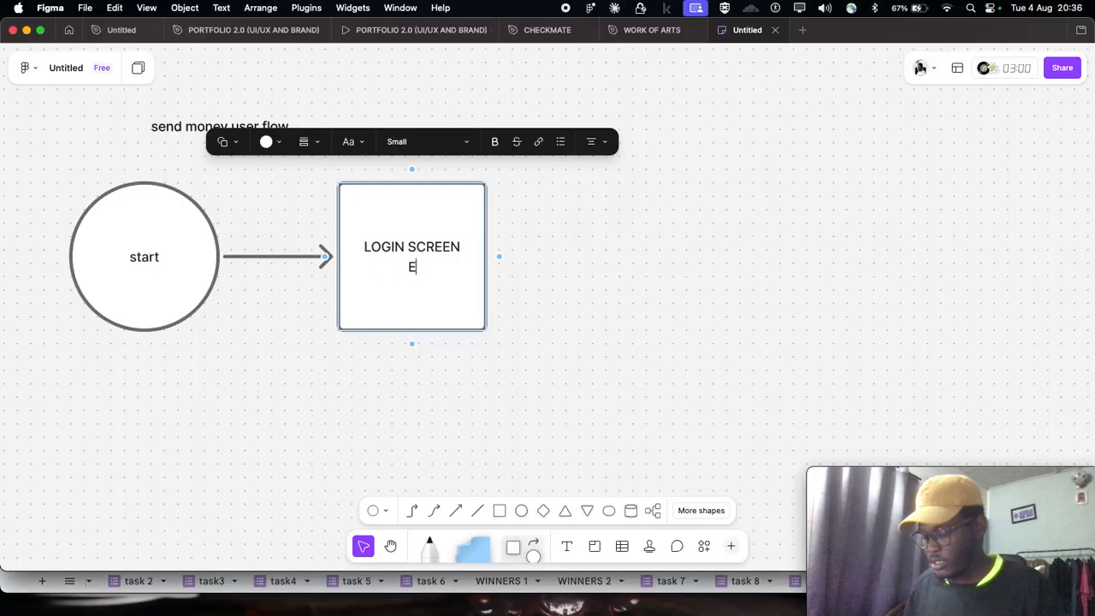
key(BackSpace)
key(BackSpace)
key(BackSpace)
key(BackSpace)
key(BackSpace)
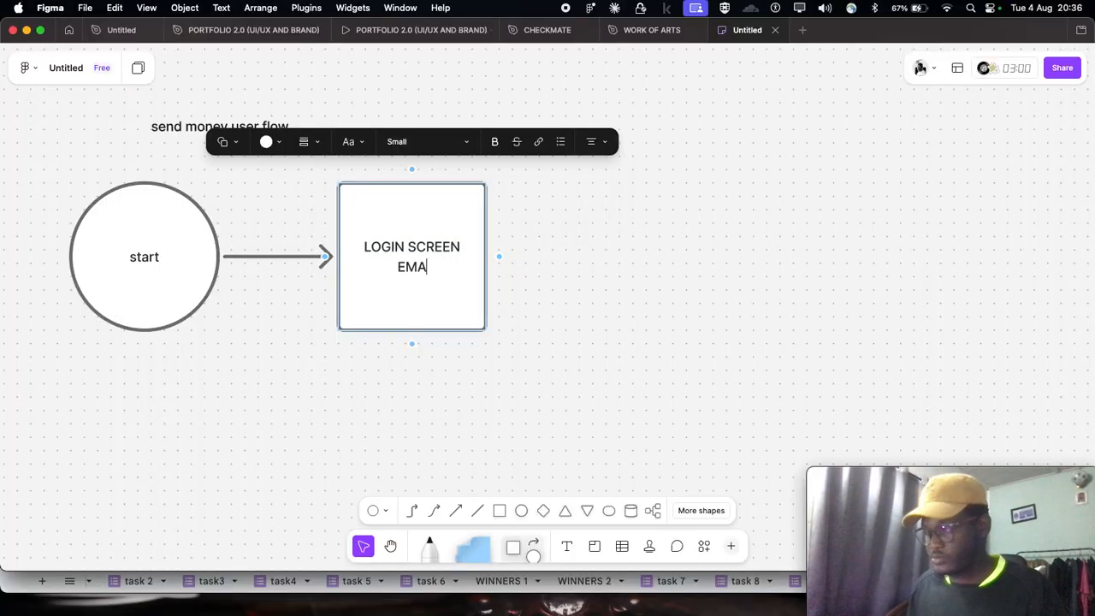
text(email, passwor)
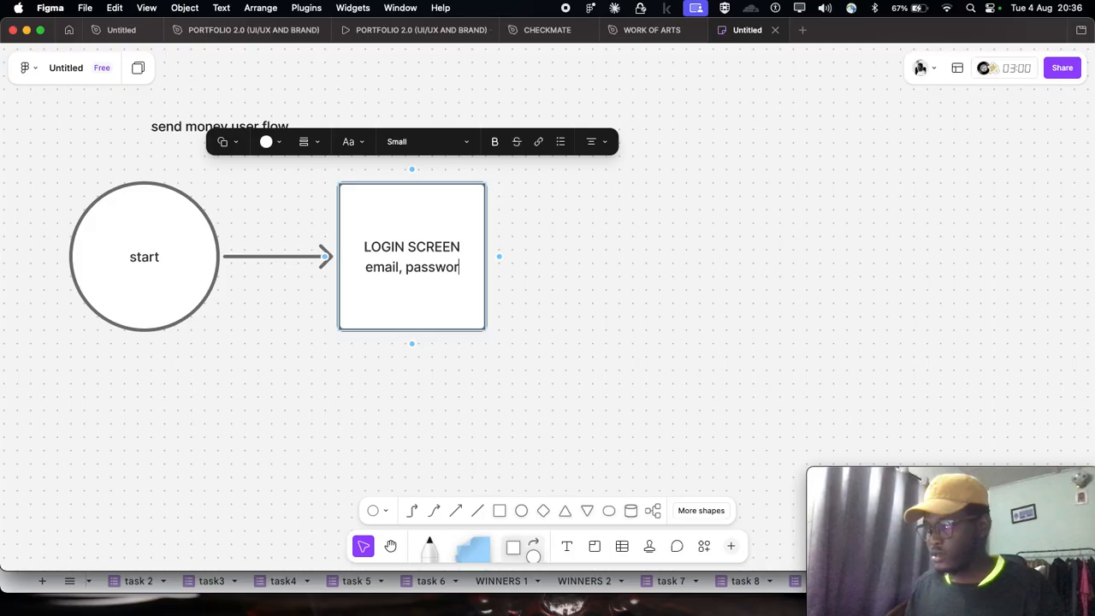
text(d)
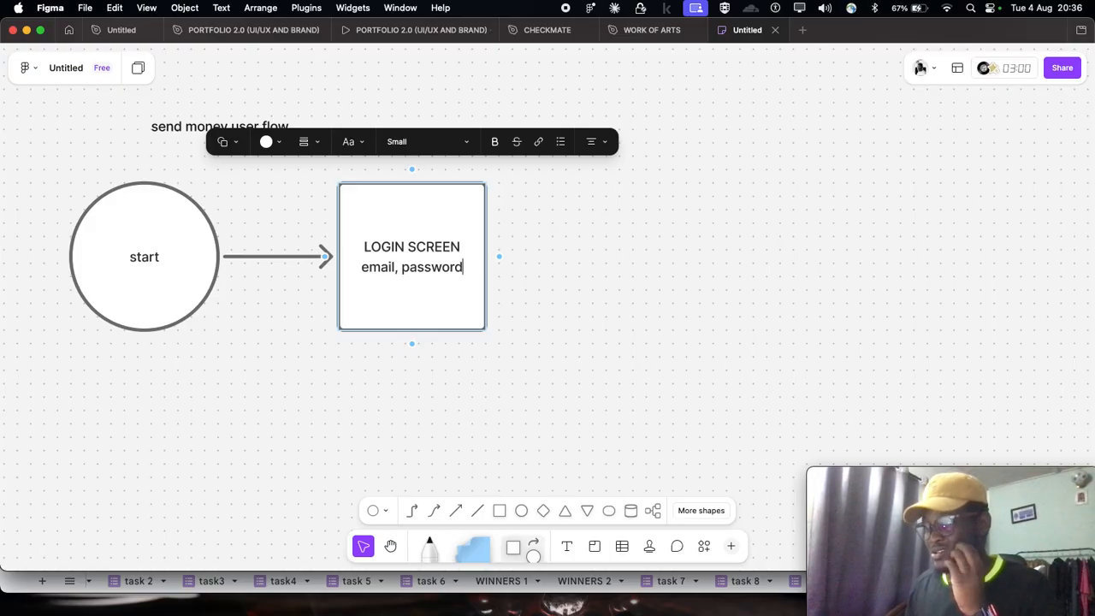
text(,lo)
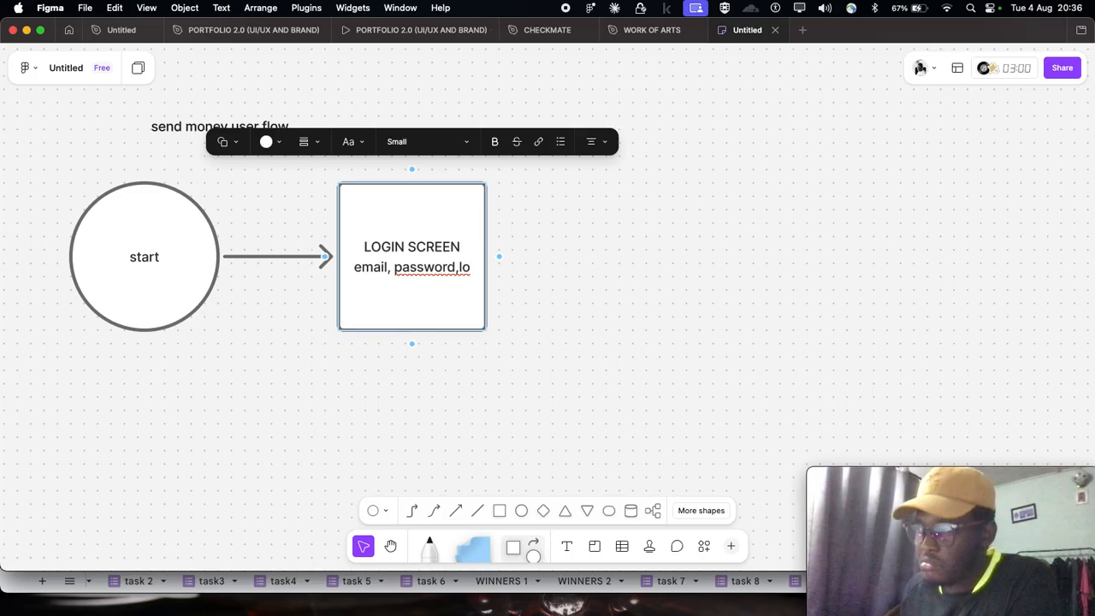
key(BackSpace)
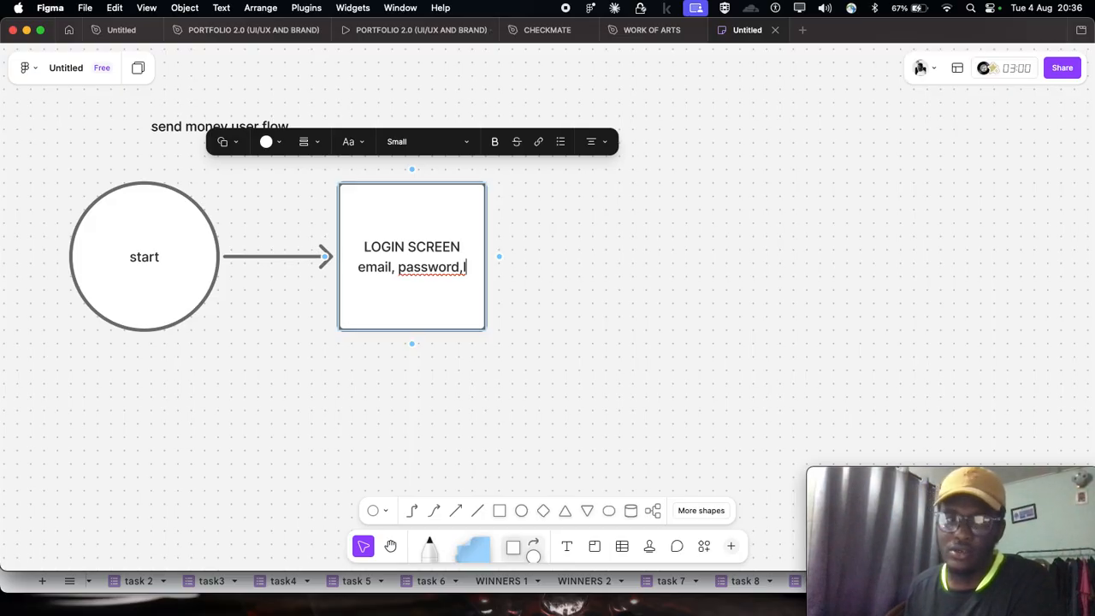
text(ogin)
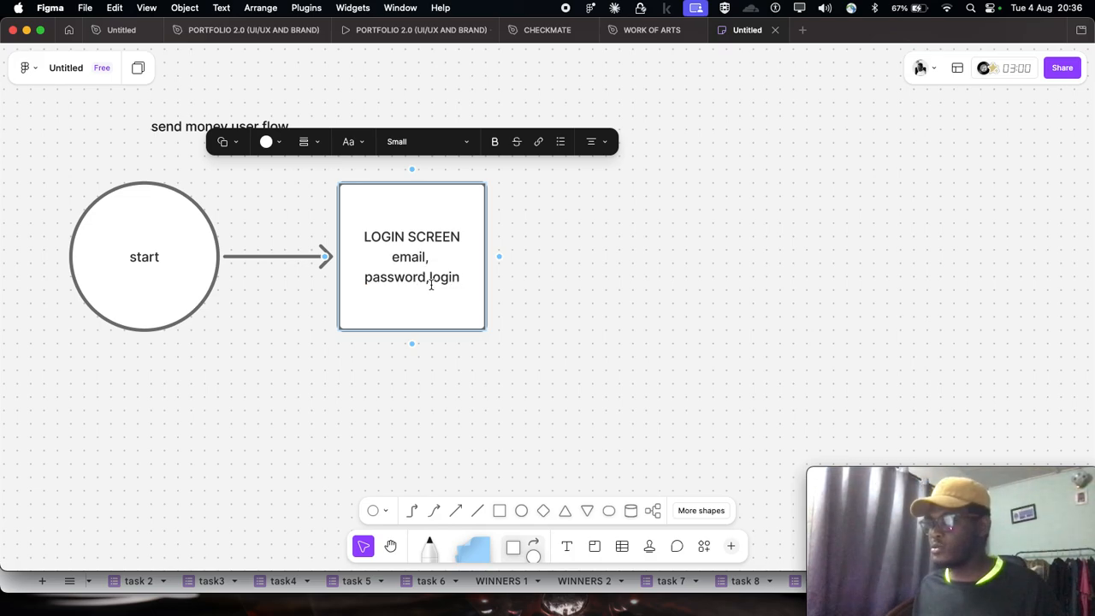
click(561, 266)
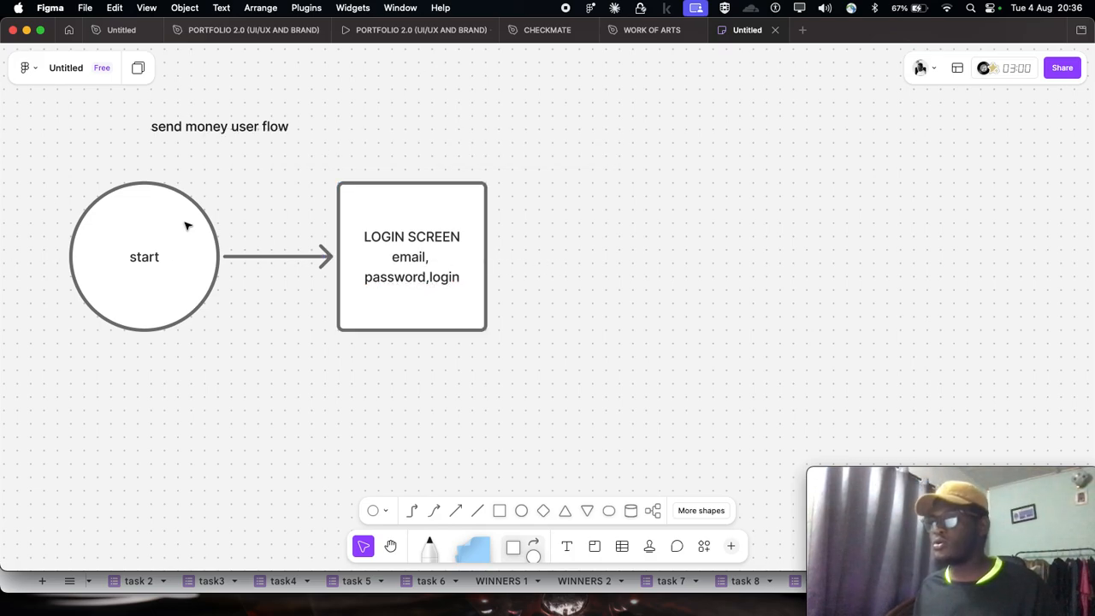
- Add a diamond connected by an arrow to the right of the login screen square and label it "Login succewsful?"
scroll(188, 225, down, 1)
scroll(188, 225, right, 2)
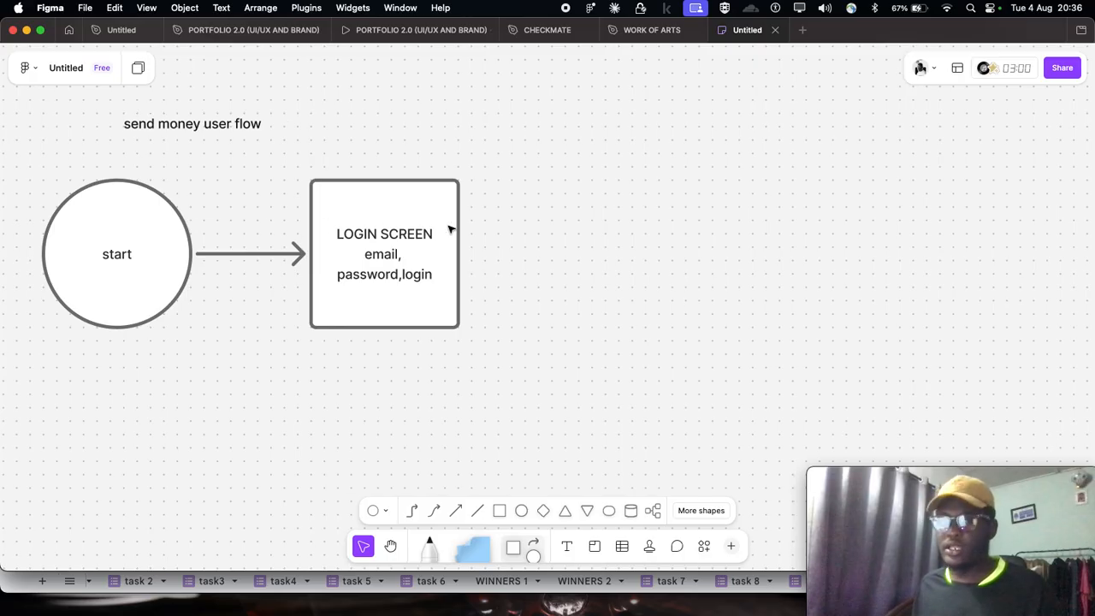
click(462, 251)
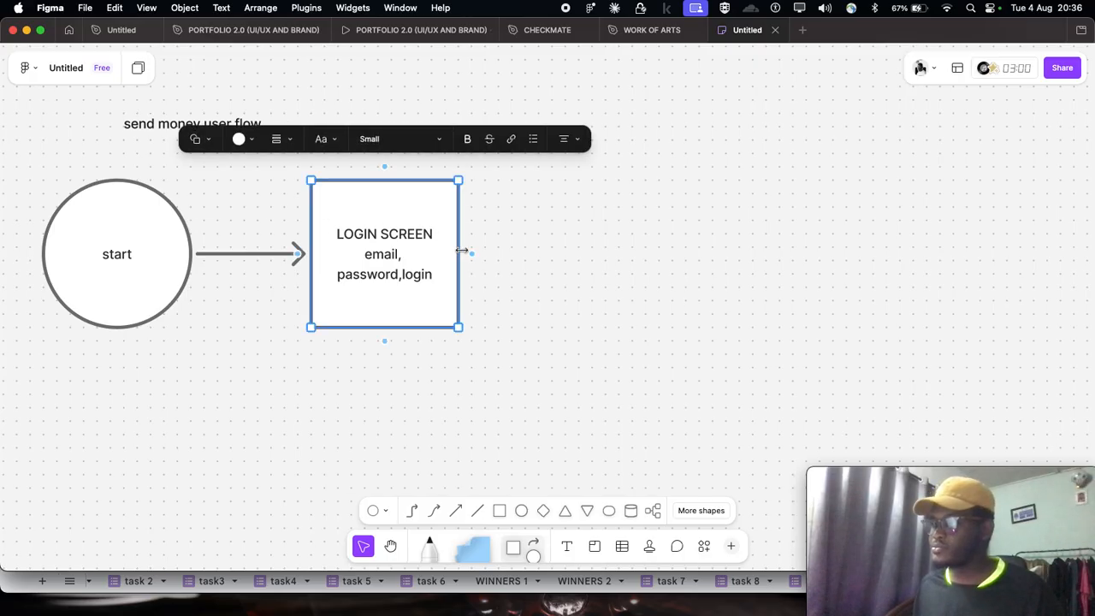
drag(471, 251, 572, 255)
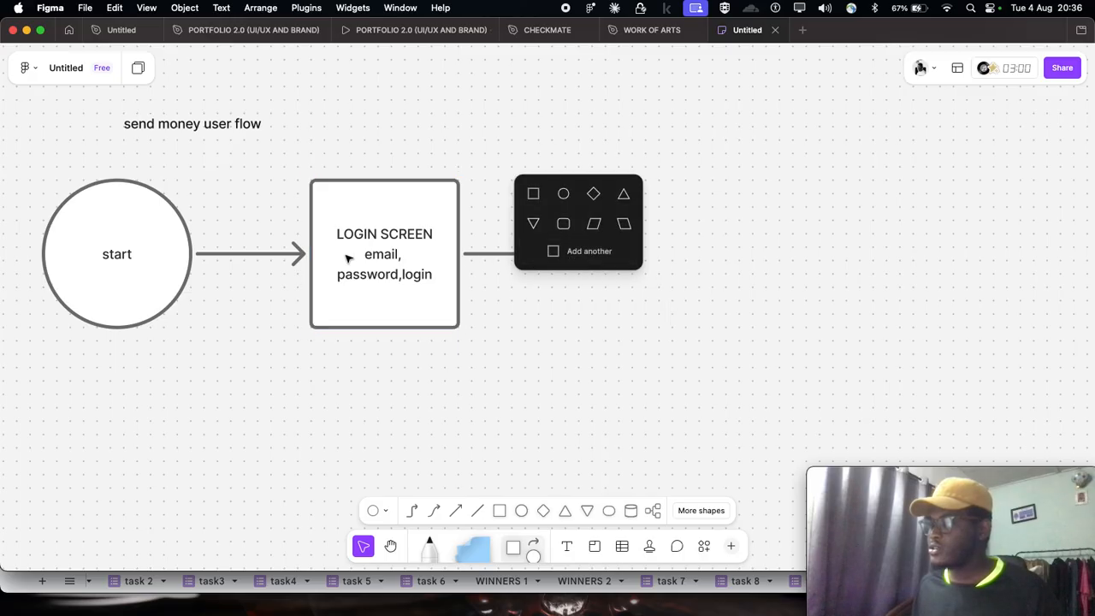
scroll(470, 201, down, 1)
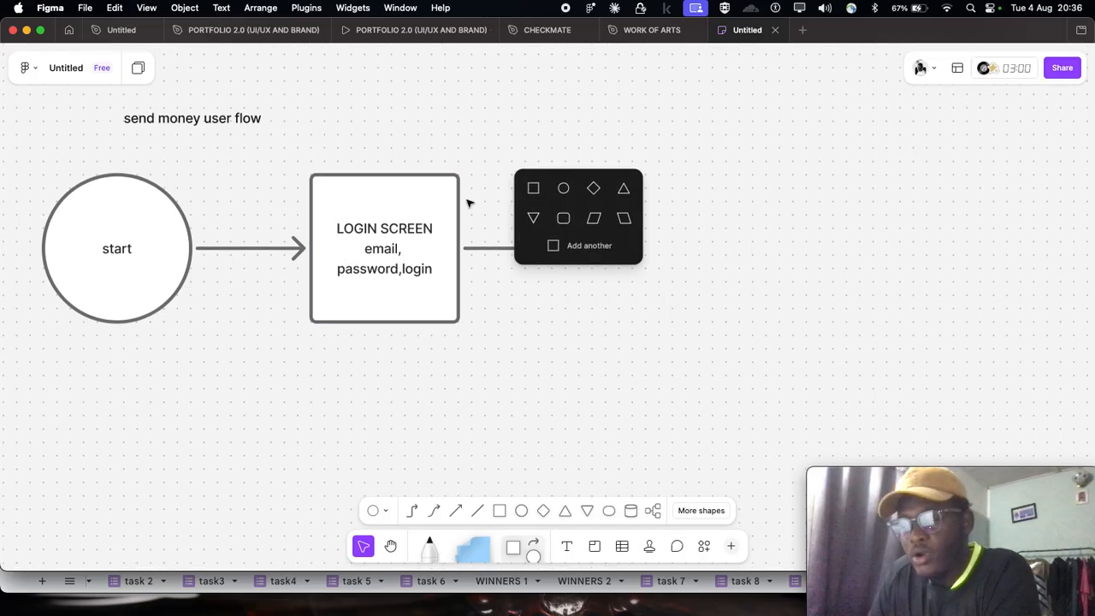
click(602, 201)
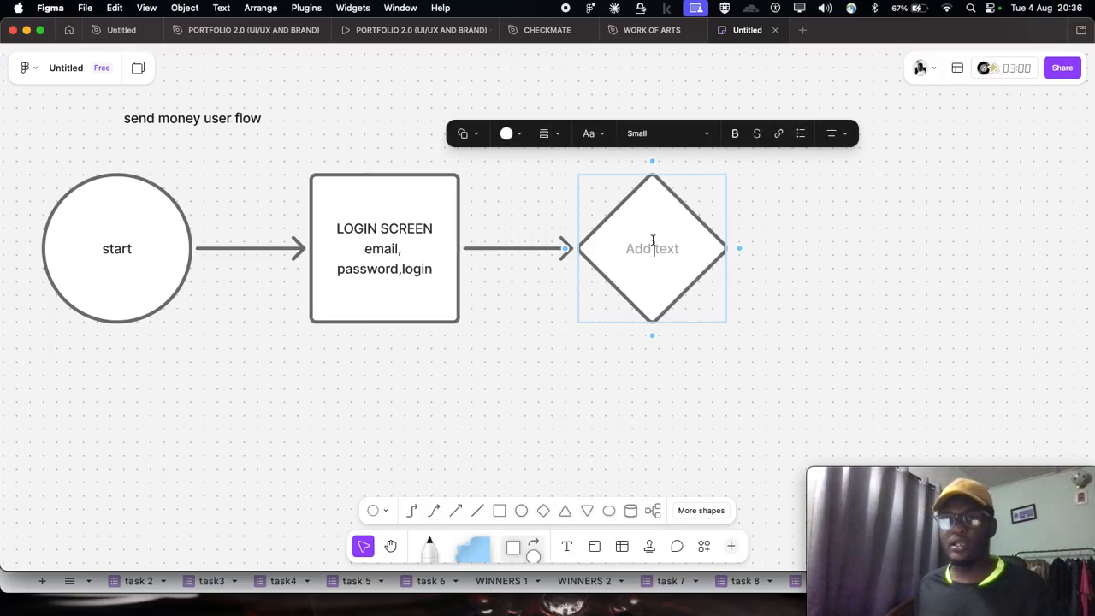
text(Login succewsf)
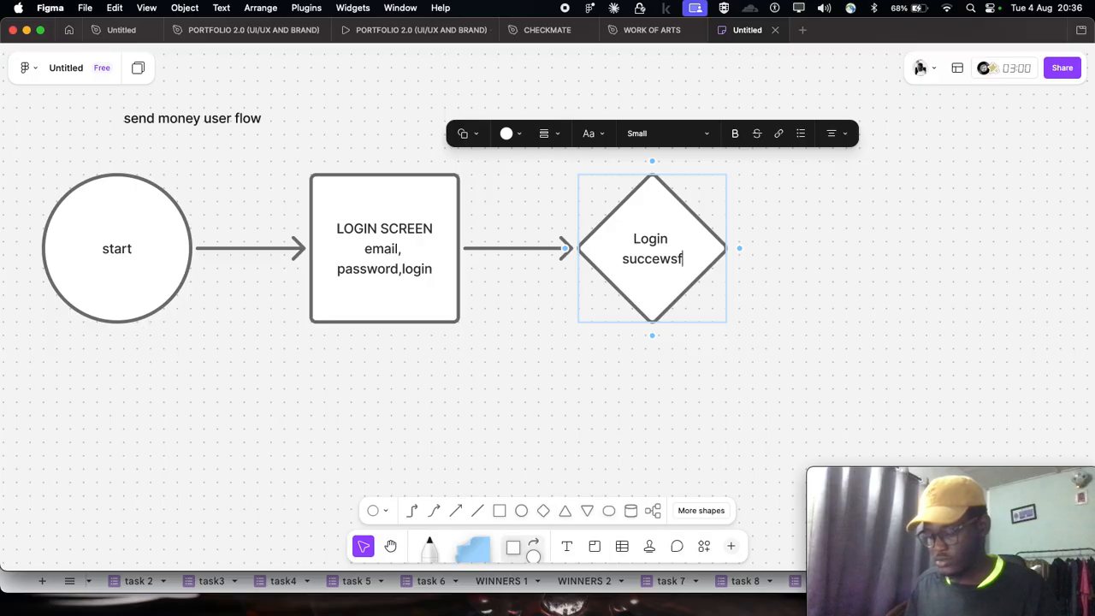
text(ul?)
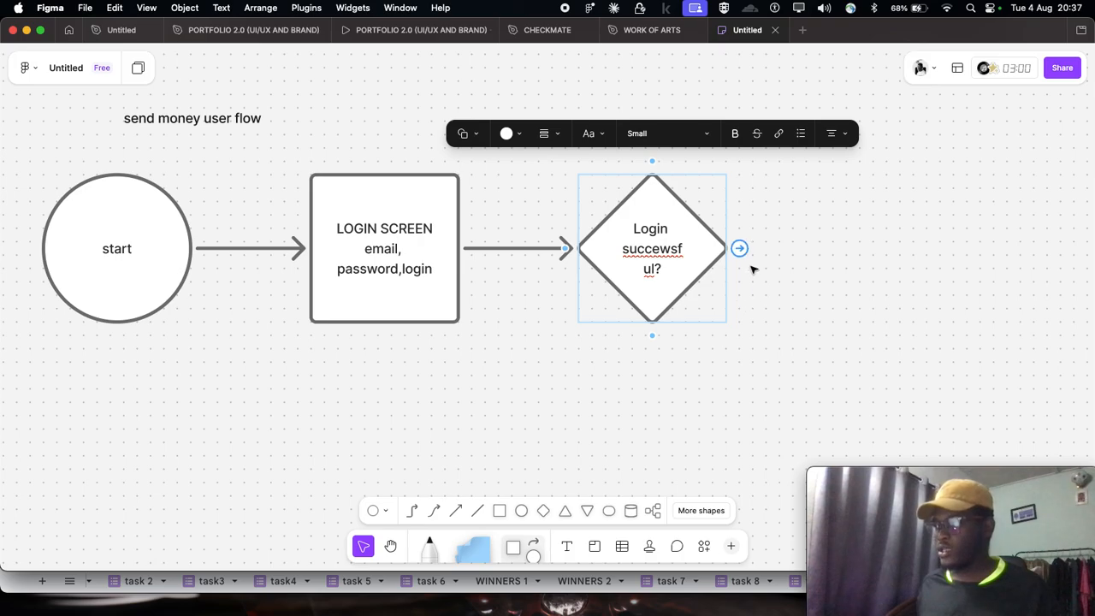
- Add a square connected by an arrow below the login decision diamond and label it "incorrect login"
scroll(597, 306, right, 2)
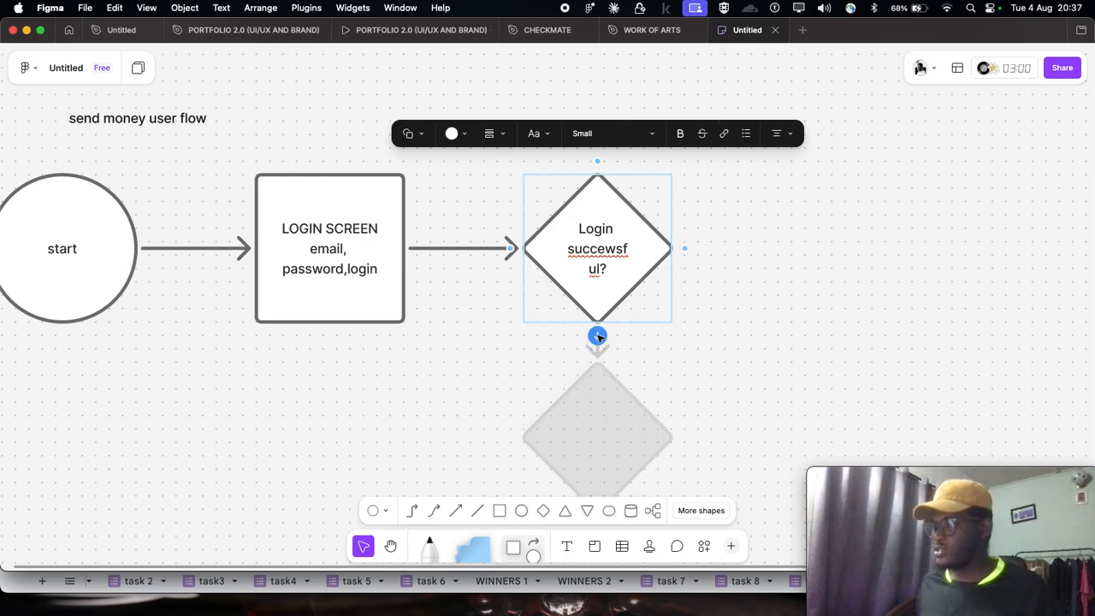
click(597, 335)
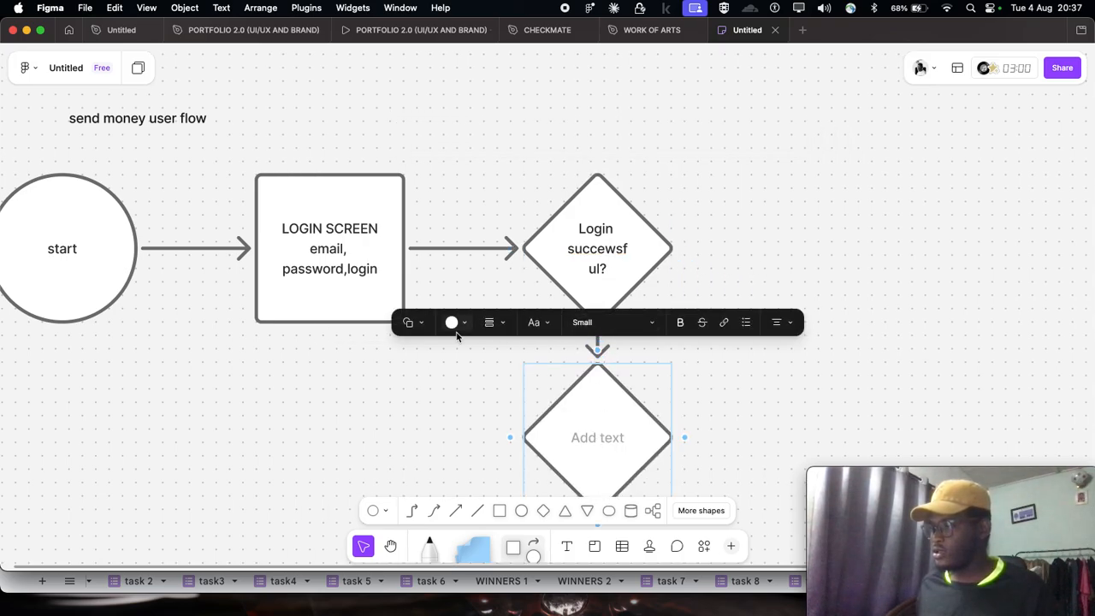
click(424, 325)
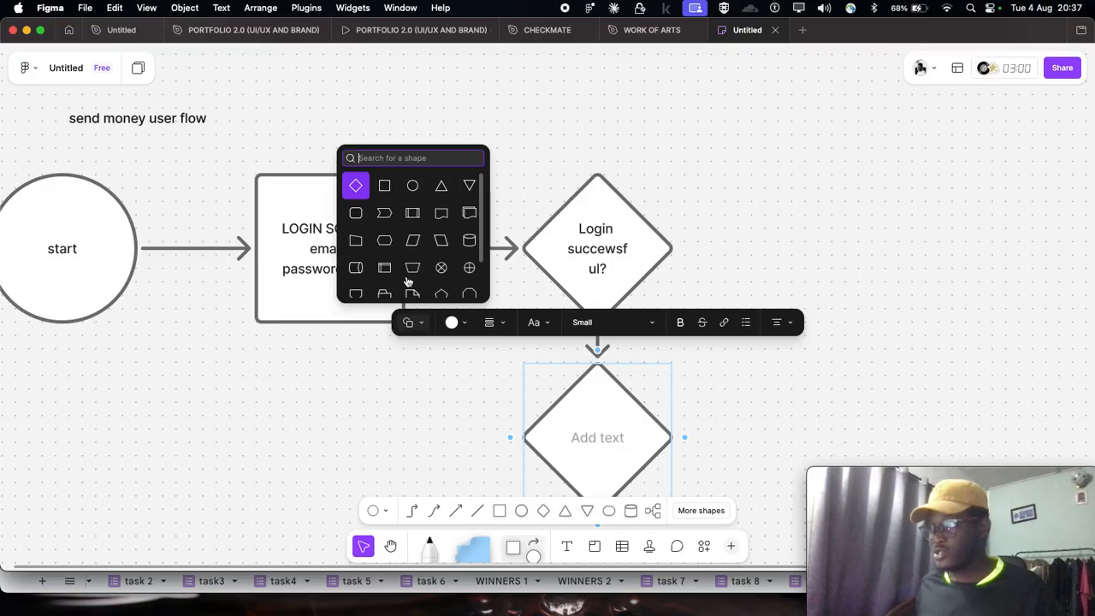
click(388, 198)
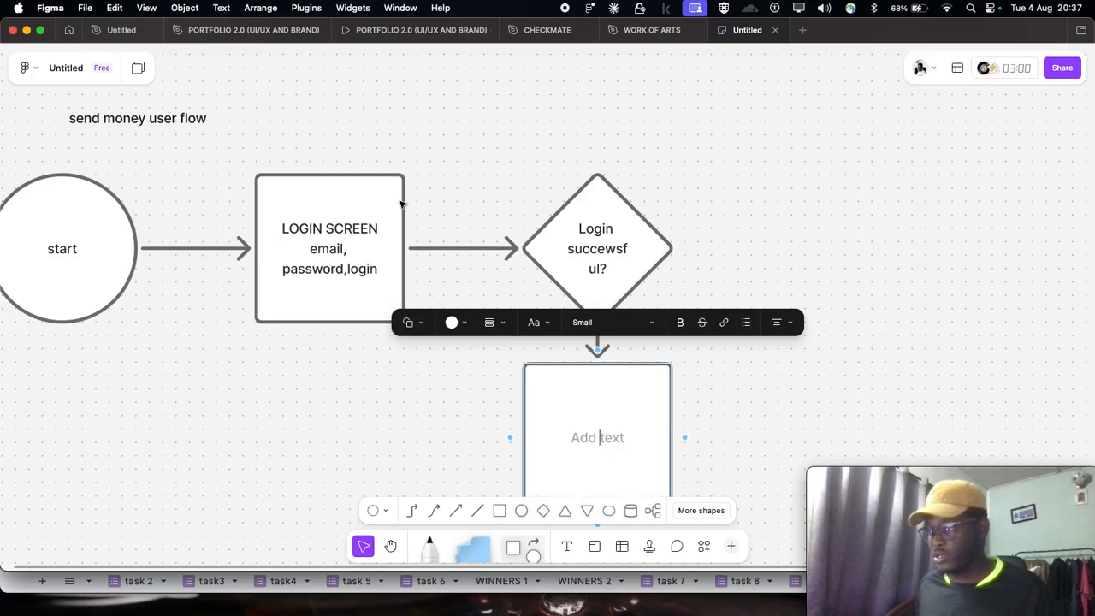
scroll(599, 420, down, 5)
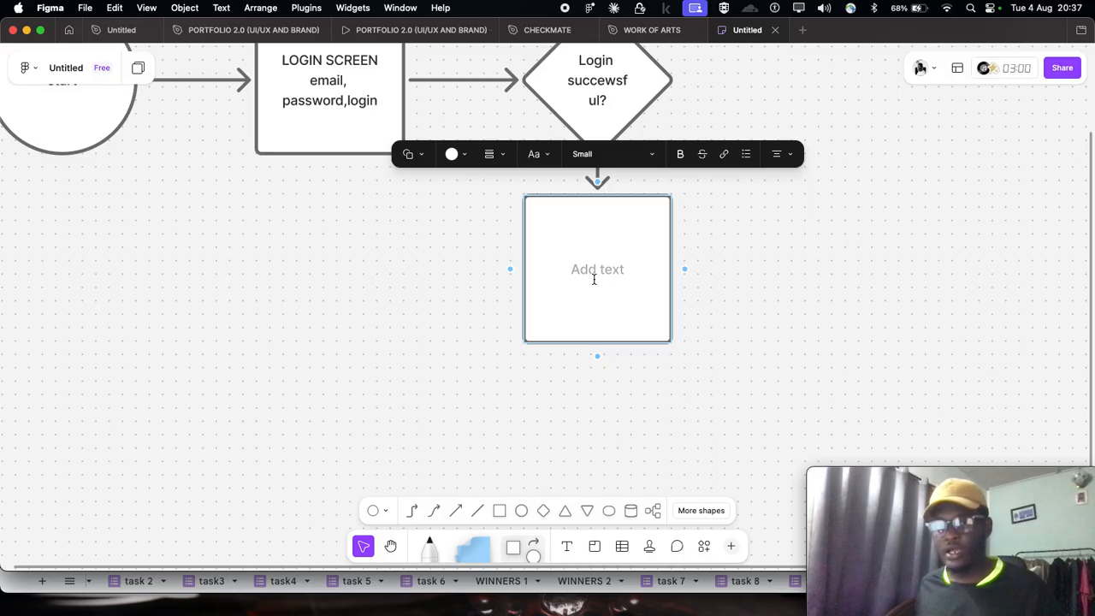
scroll(594, 279, up, 1)
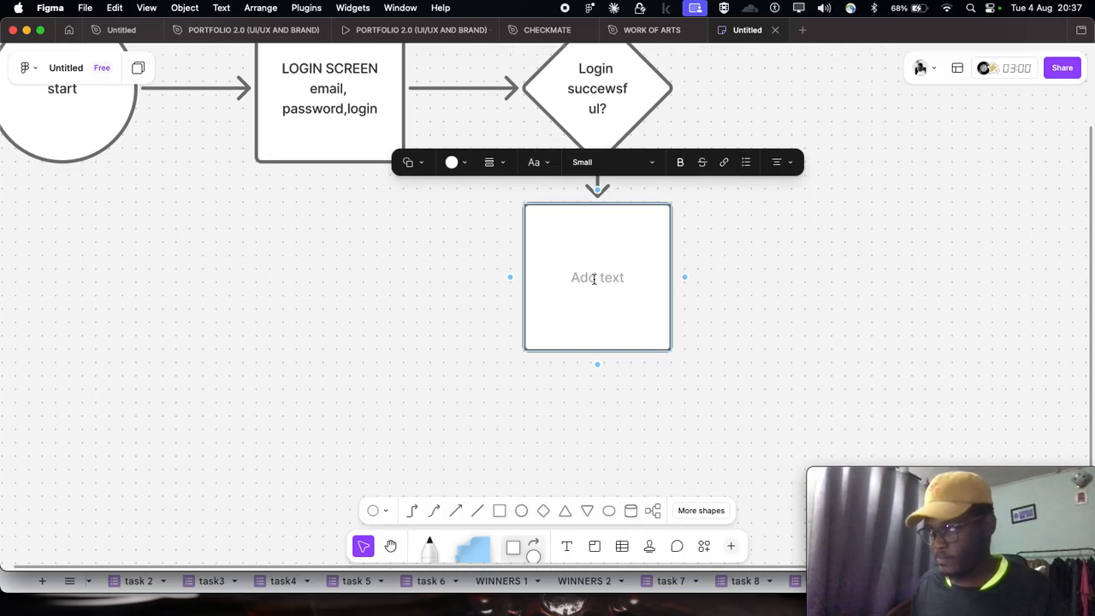
text(inco)
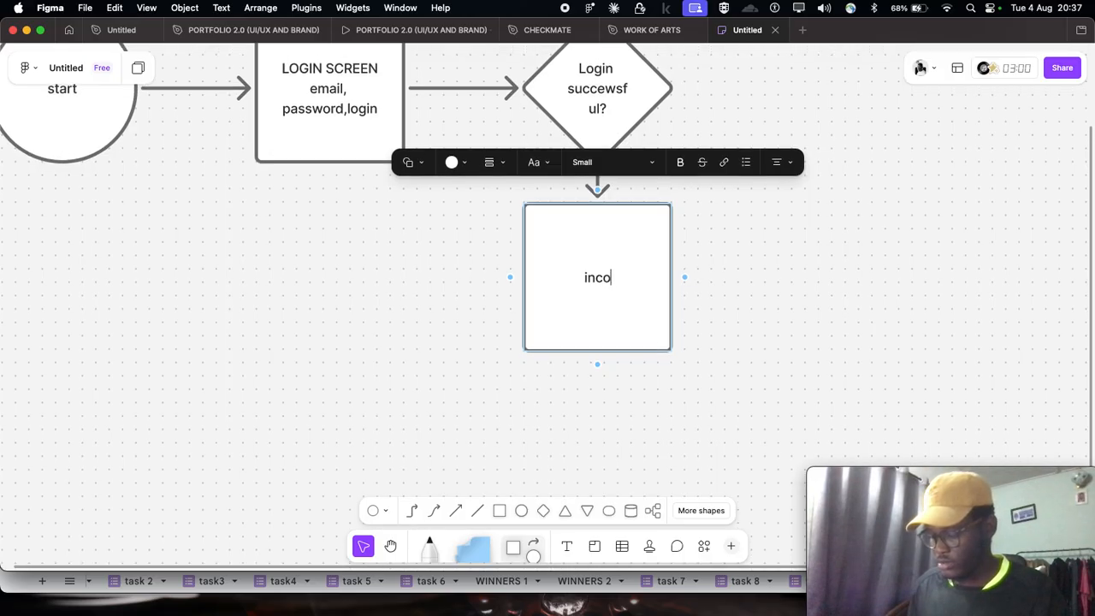
text(rrect)
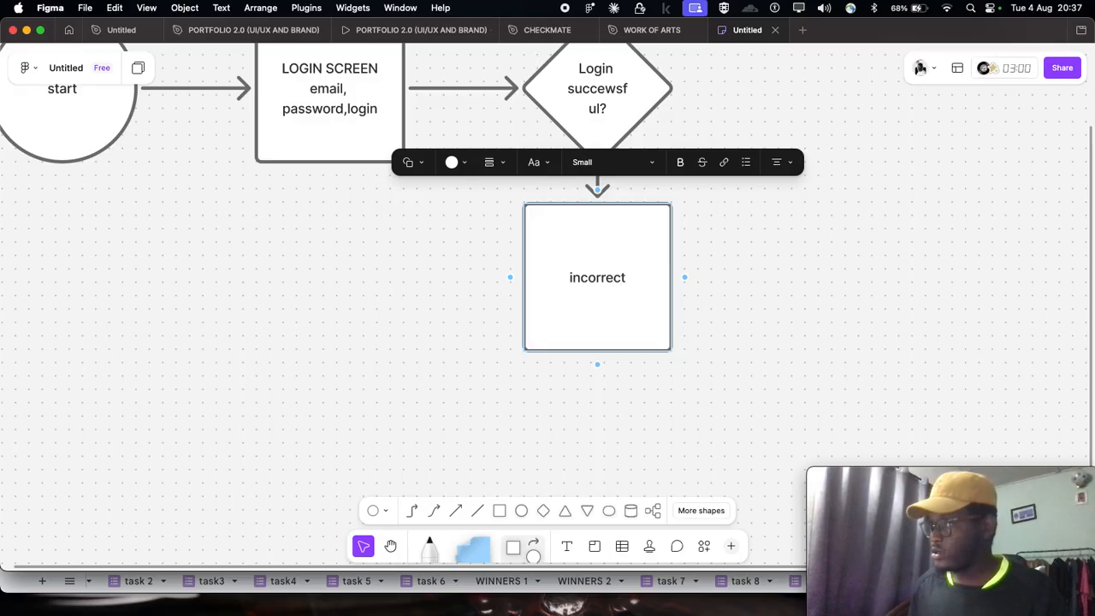
text( login)
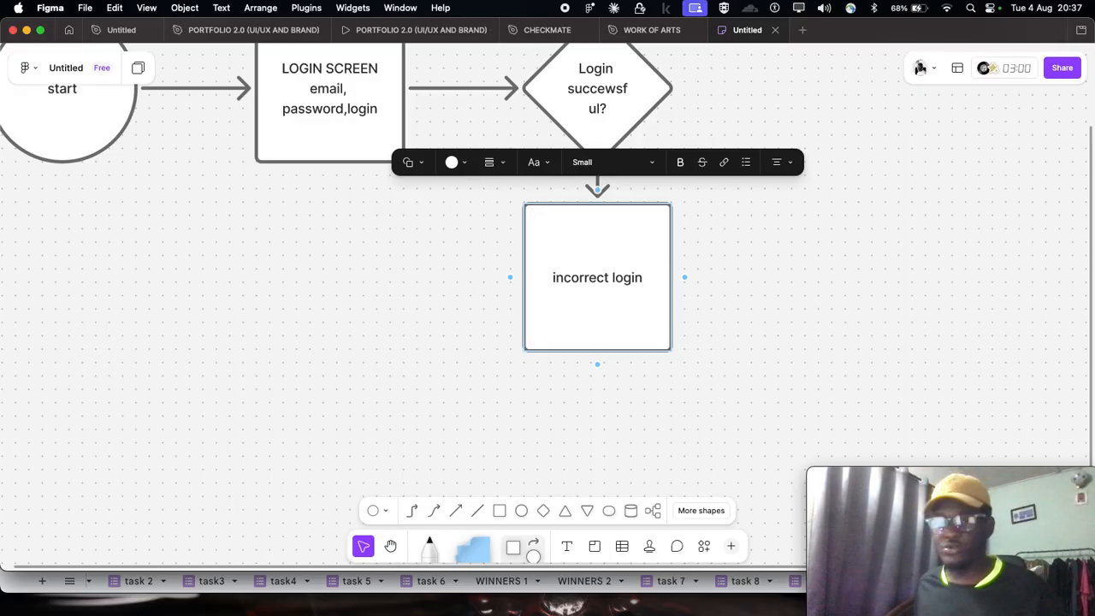
- Add a square connected by an arrow to the right of the login decision diamond and label it "HOME DASHBOARD"
scroll(785, 317, up, 2)
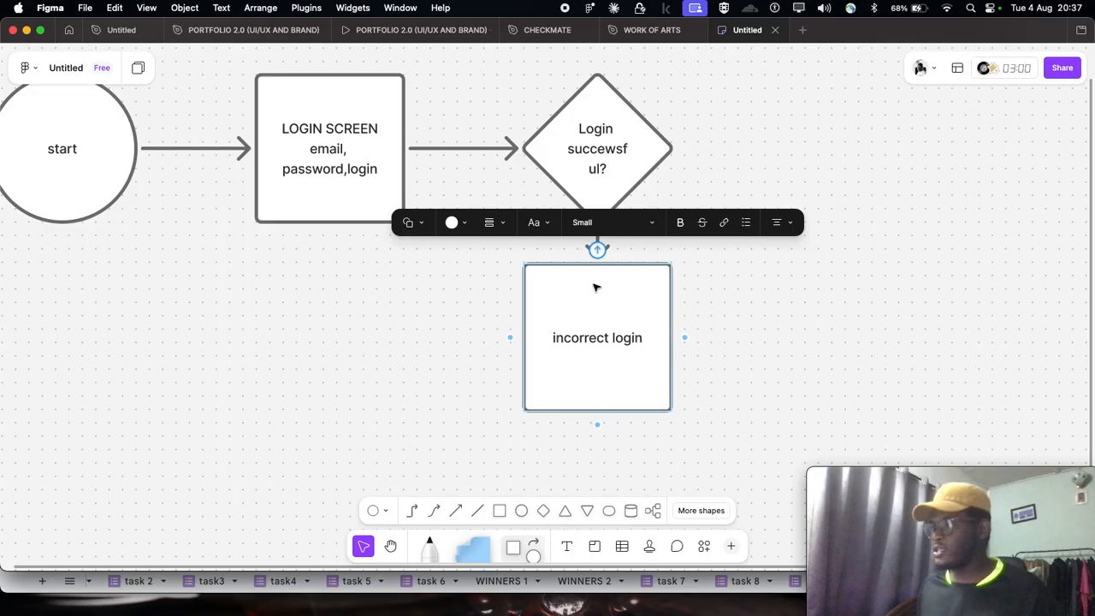
scroll(328, 301, down, 2)
scroll(433, 266, right, 2)
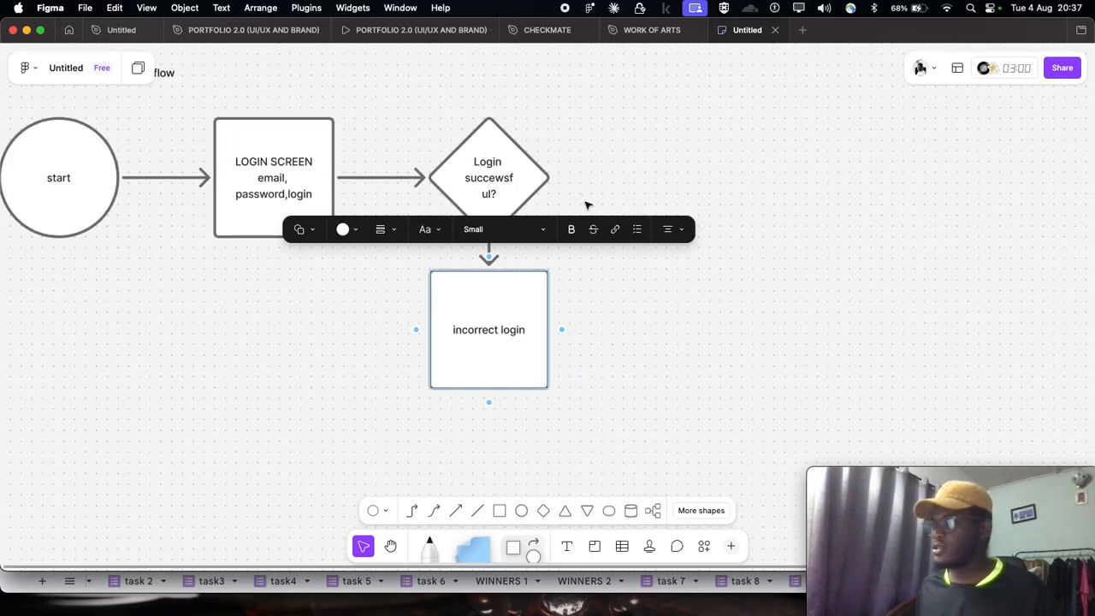
click(587, 205)
click(505, 171)
drag(561, 177, 616, 178)
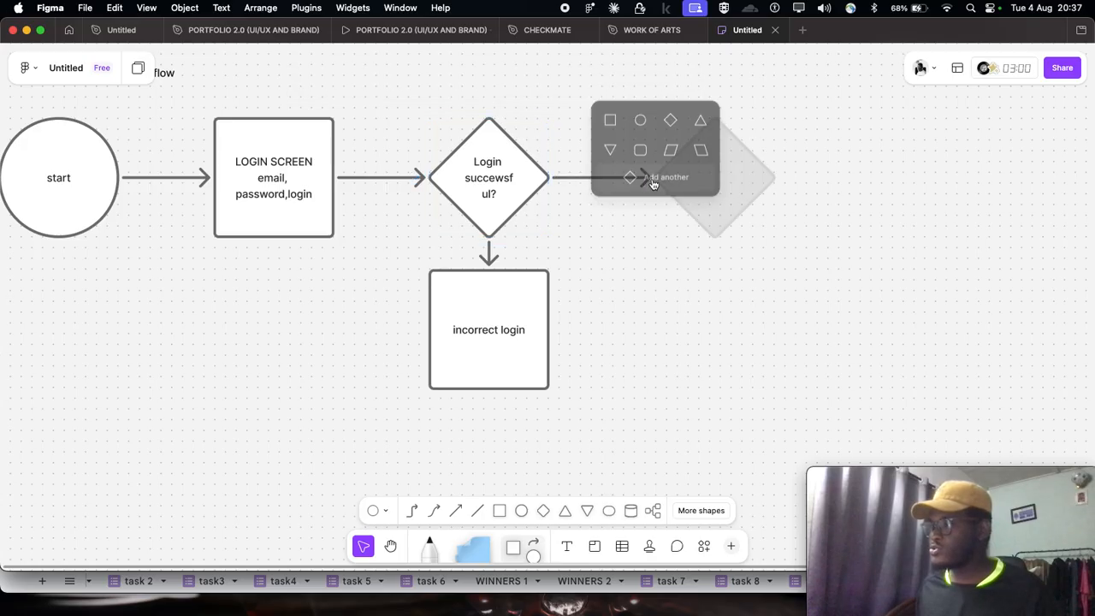
click(610, 117)
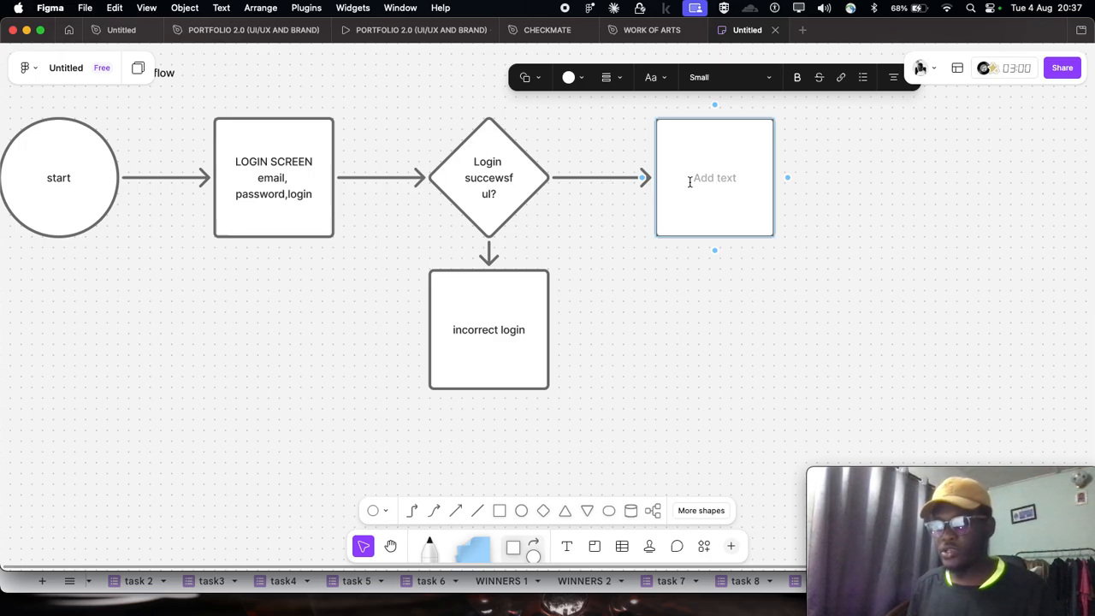
text(d)
key(BackSpace)
text(DASHBOARD)
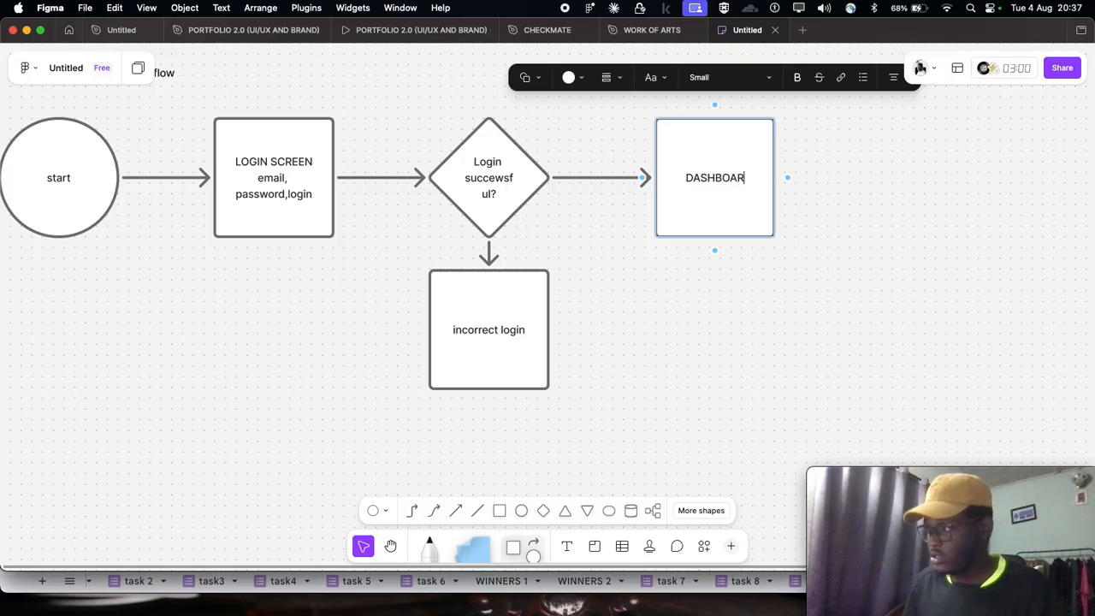
key(Caps_Lock)
click(682, 178)
text(HOME)
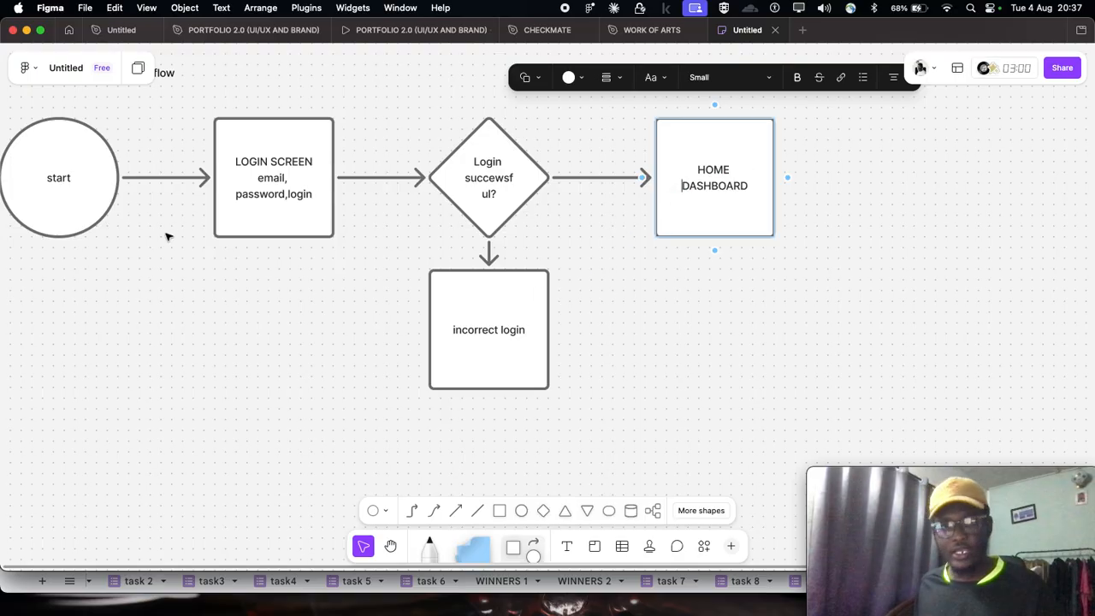
- Add a second line of text reading "OPEM" below "start" in the circle
scroll(166, 235, left, 5)
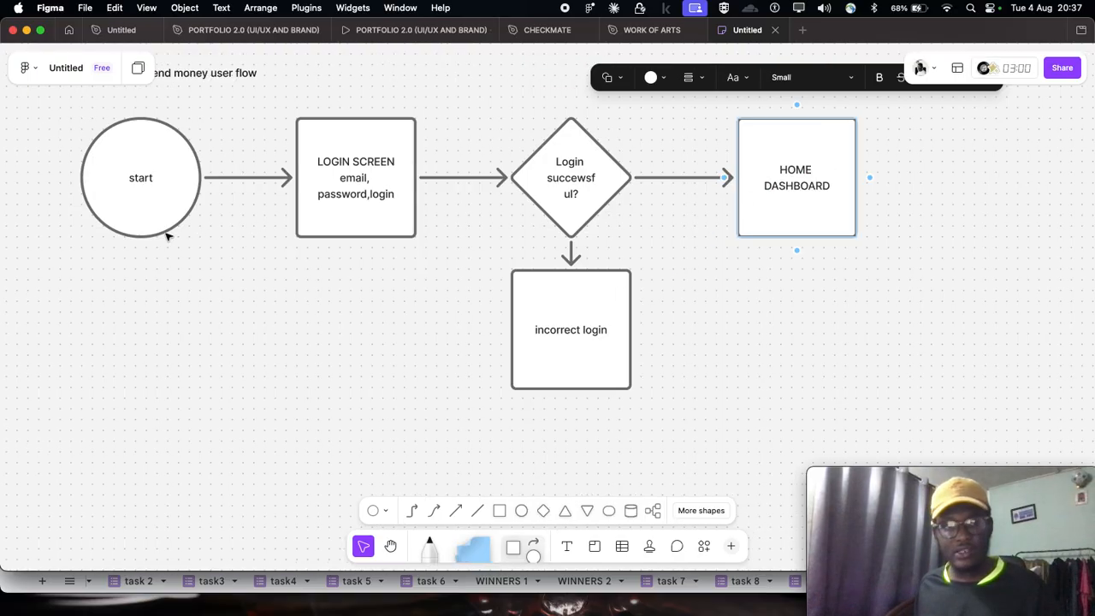
click(154, 180)
click(156, 185)
key(Return)
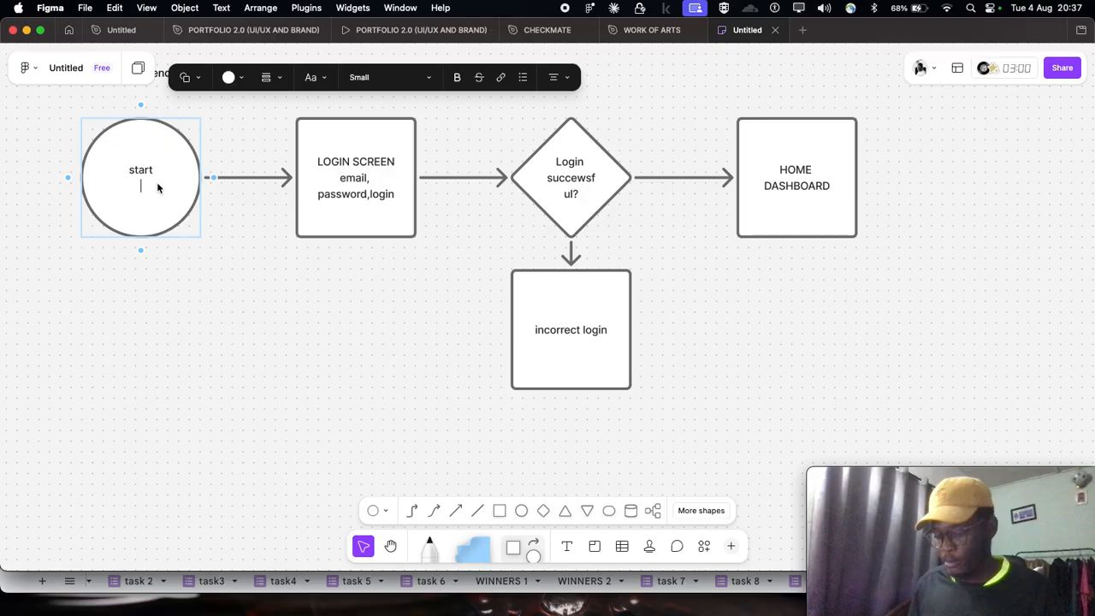
text(OPEM)
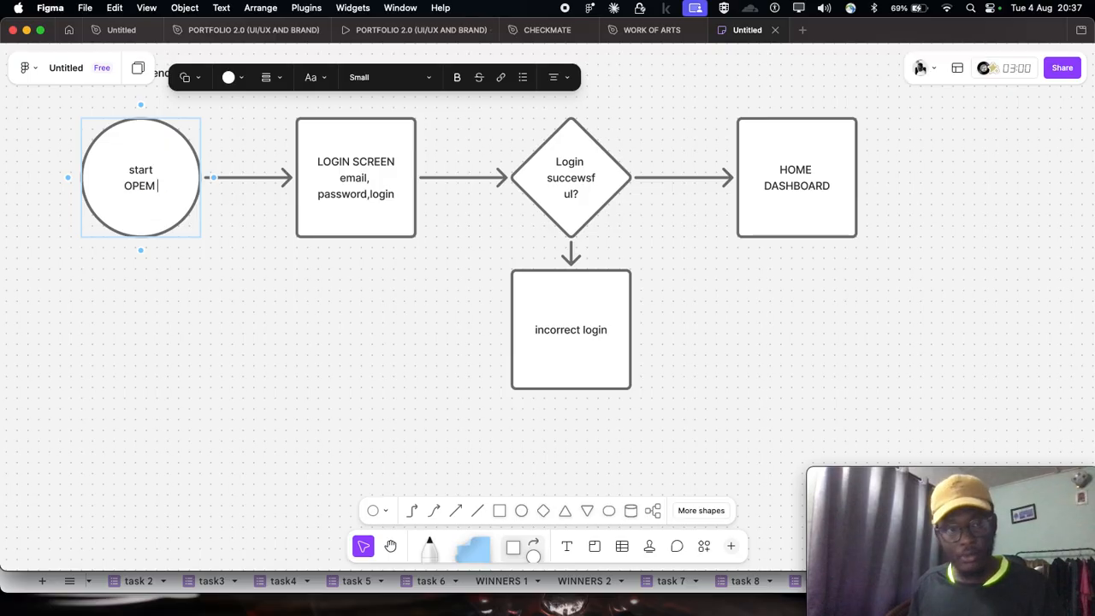
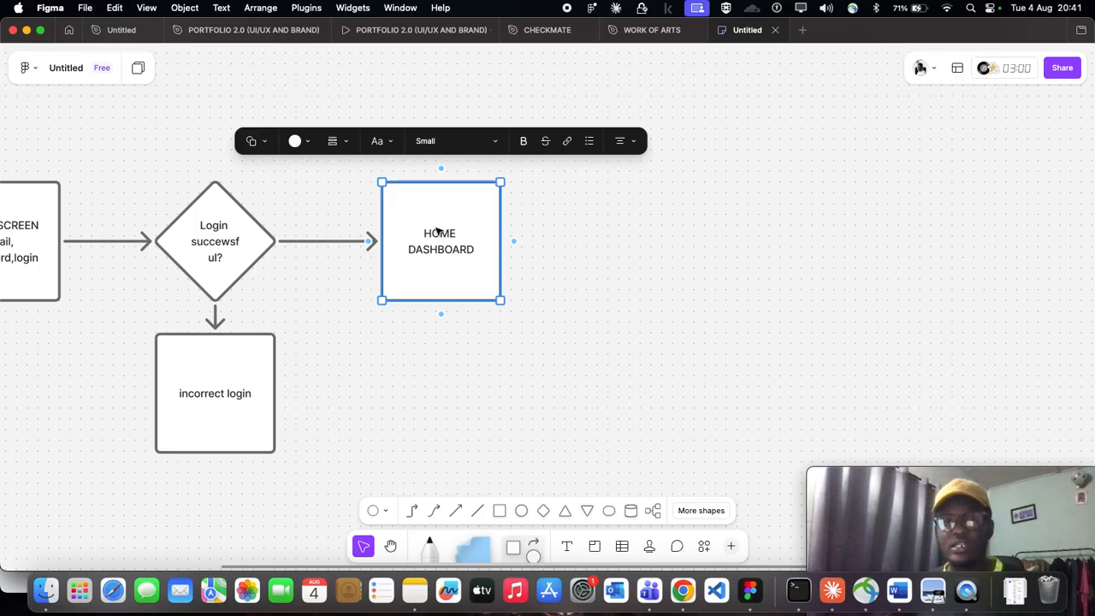
- Add the text "balance., sendmoney, buy airtime" on a new line below "HOME DASHBOARD" in its square
scroll(443, 236, right, 3)
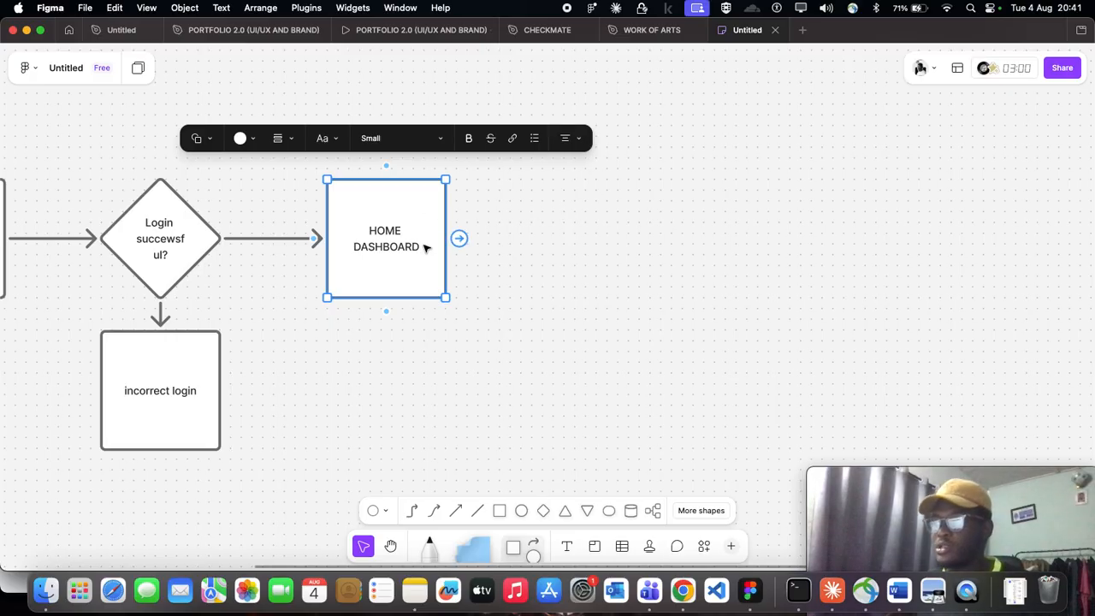
double_click(413, 249)
click(416, 248)
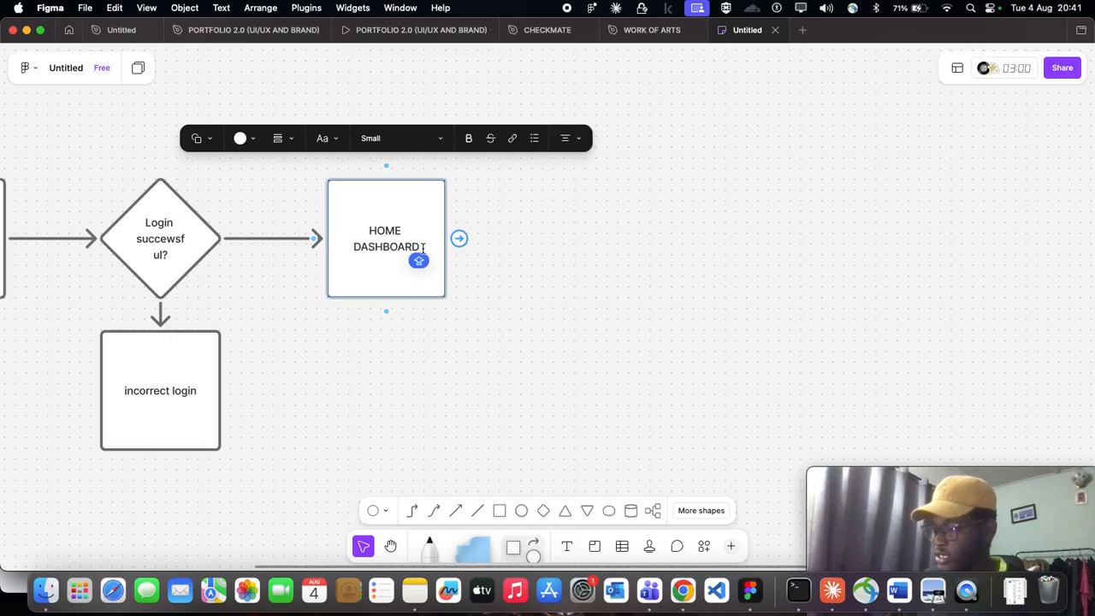
key(Return)
key(Caps_Lock)
text(BALANCE)
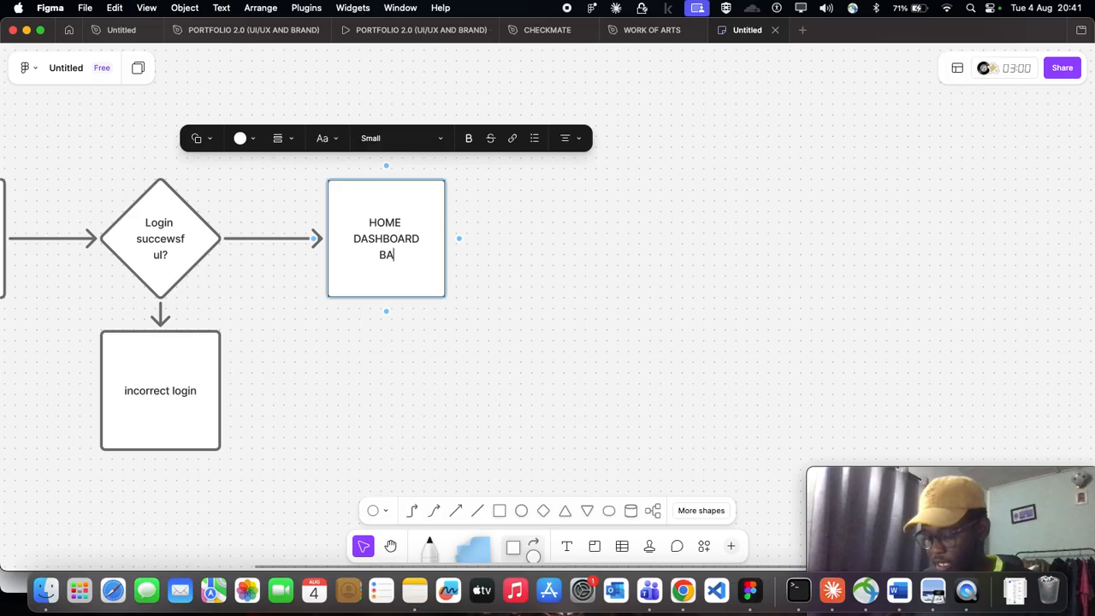
key(Caps_Lock)
key(BackSpace)
key(BackSpace)
key(BackSpace)
key(BackSpace)
key(BackSpace)
key(BackSpace)
key(BackSpace)
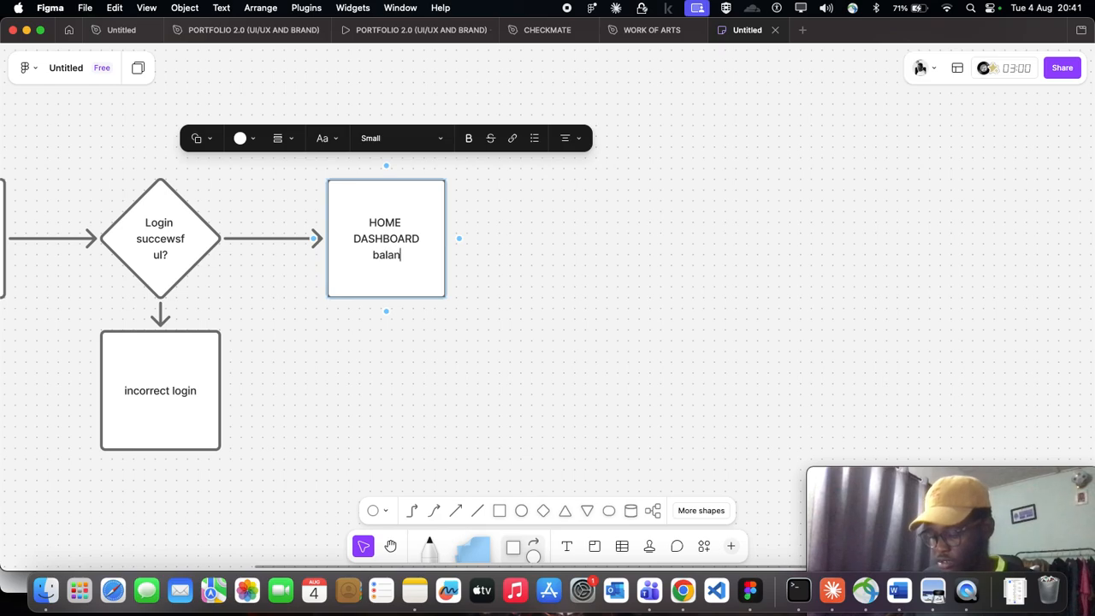
text(balance.,)
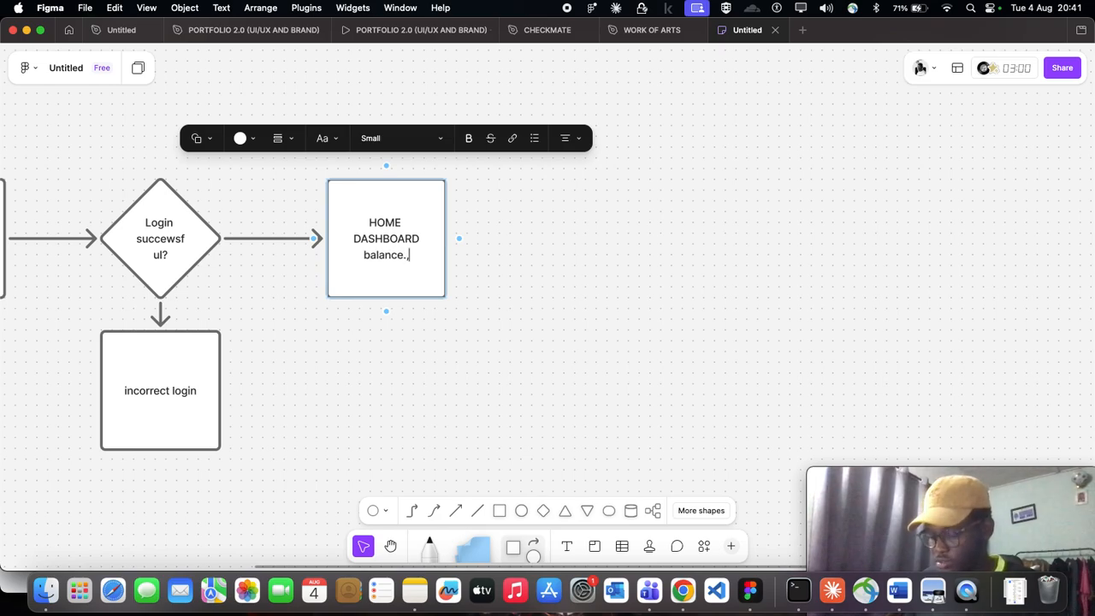
text( send)
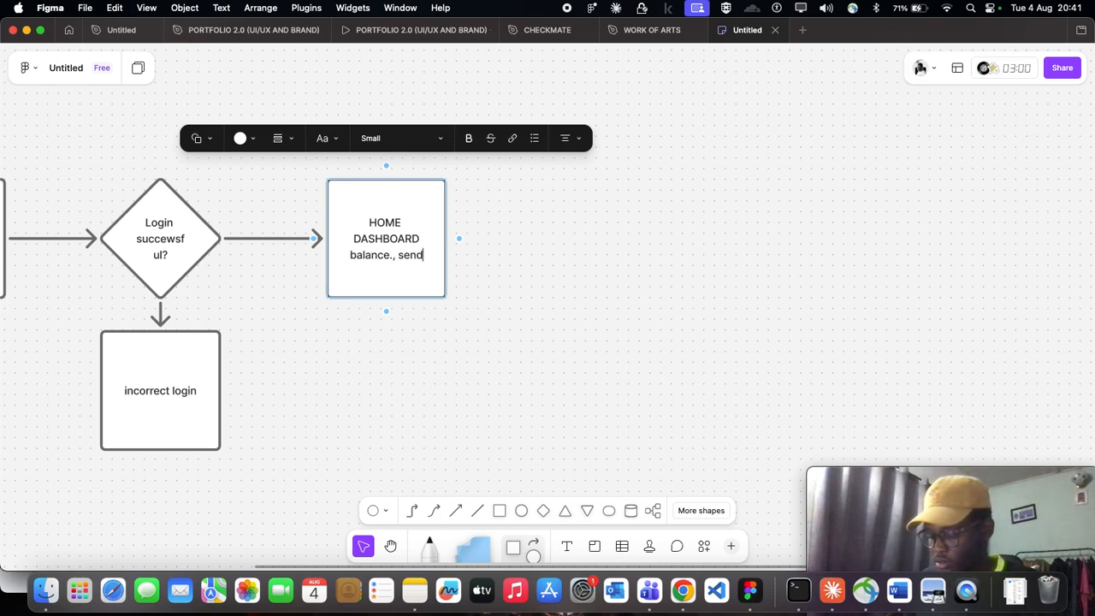
text(mo)
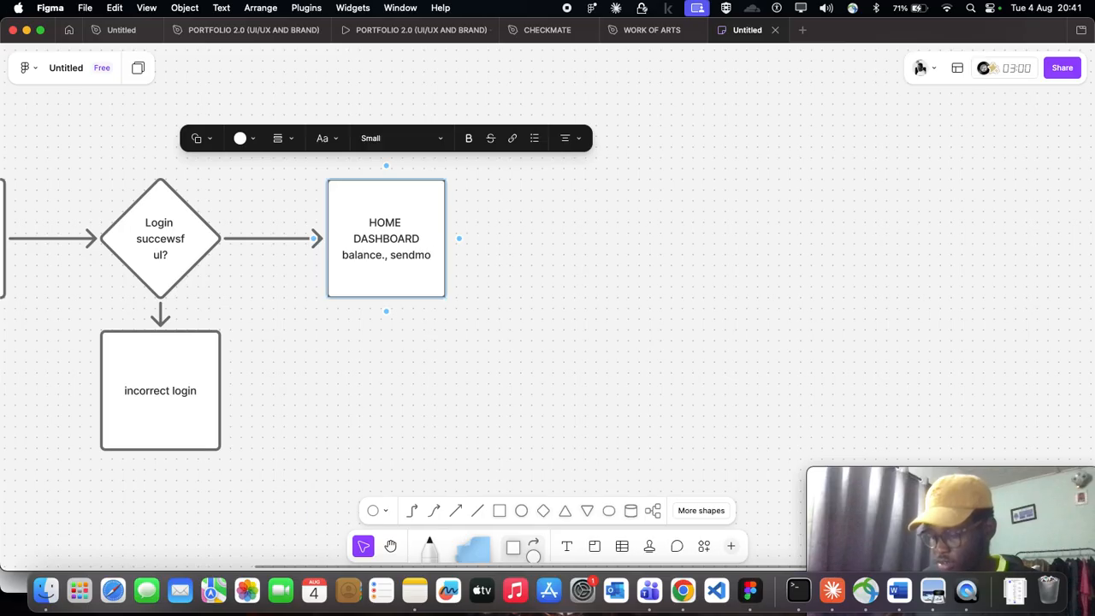
text(ney, bi)
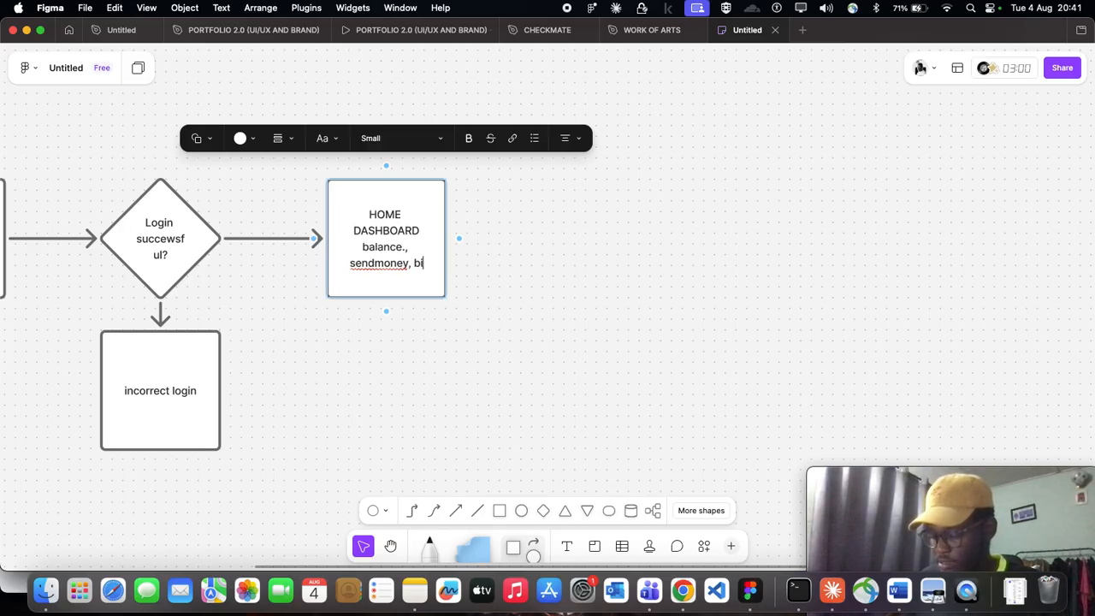
key(BackSpace)
text(uy airtime)
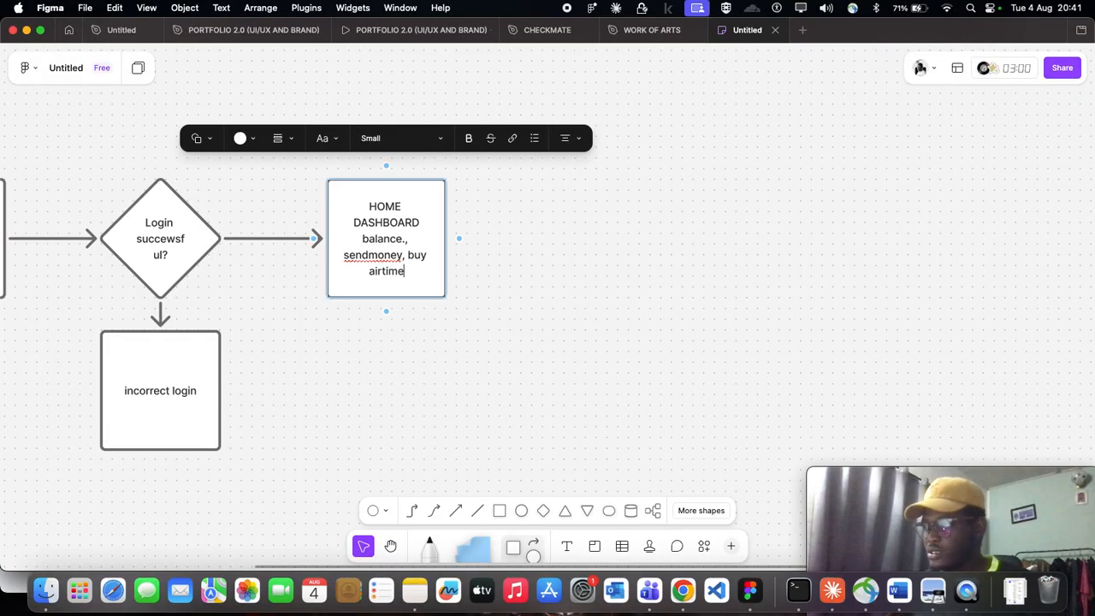
text(,)
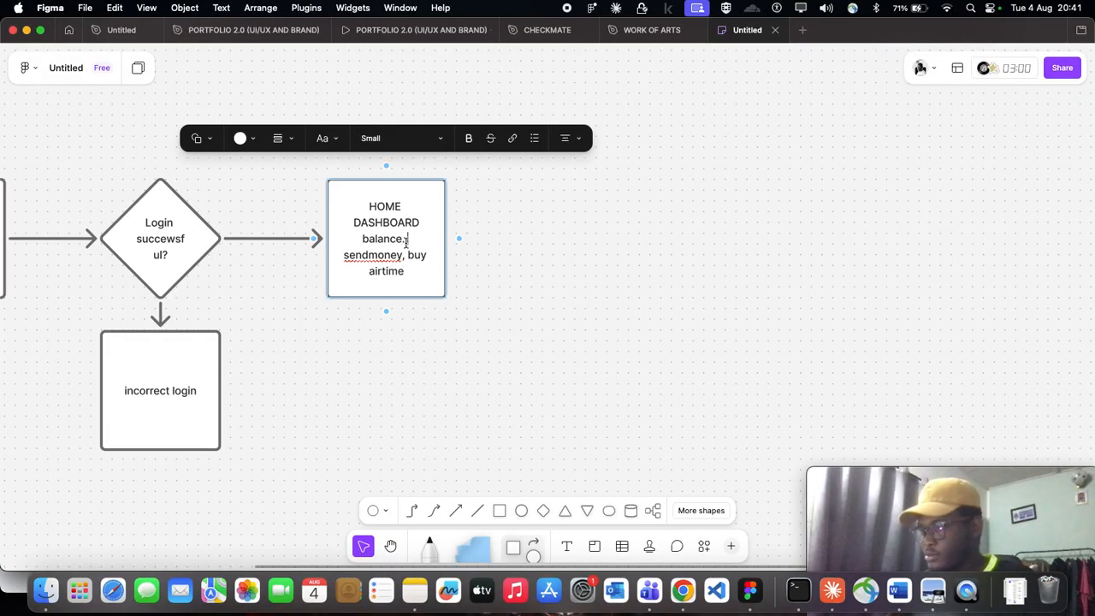
- Remove the stray period after "balance" in the home dashboard square's label
key(BackSpace)
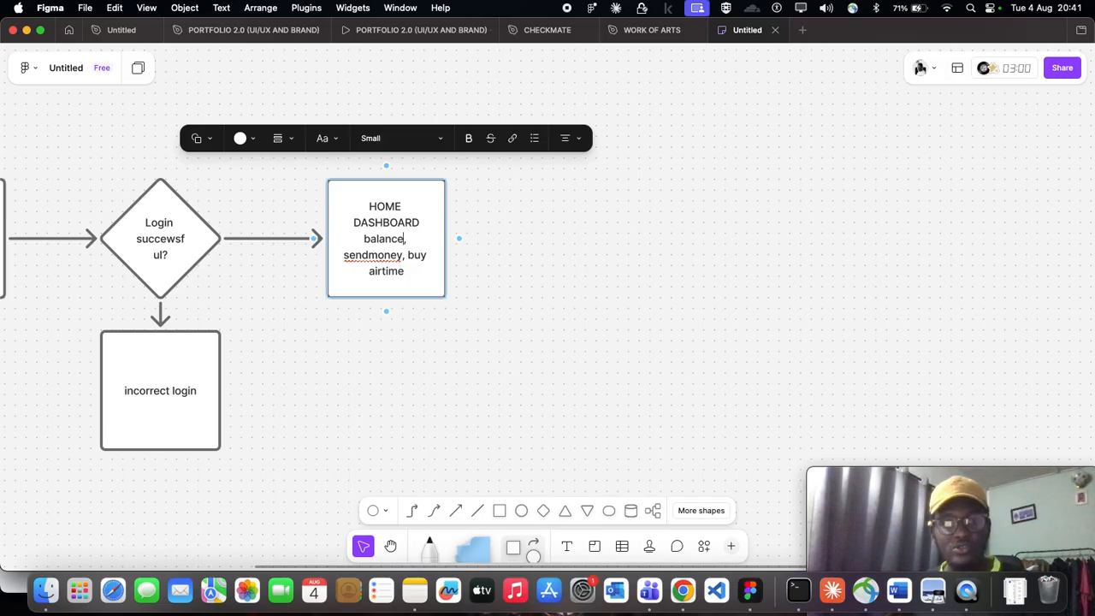
click(593, 247)
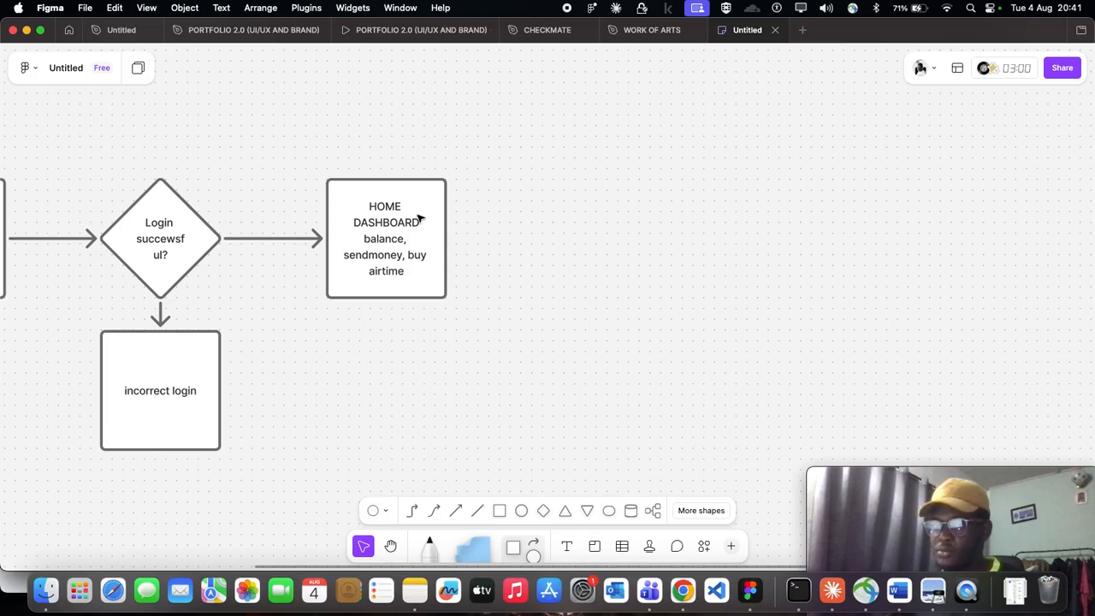
- Make the word "sendmoney" bold in the home dashboard square
click(450, 244)
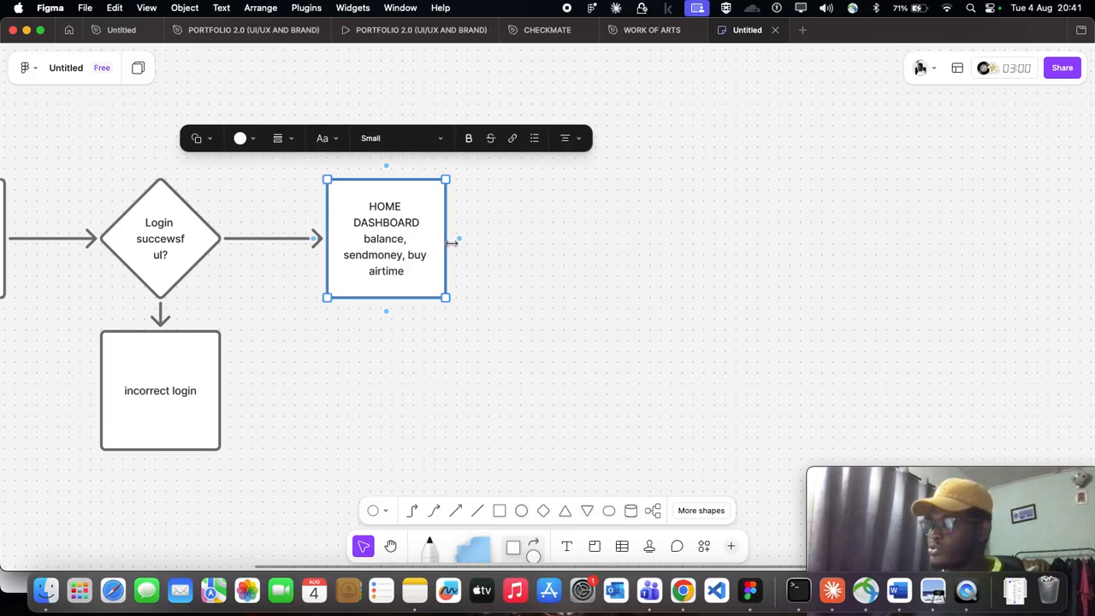
drag(458, 239, 543, 238)
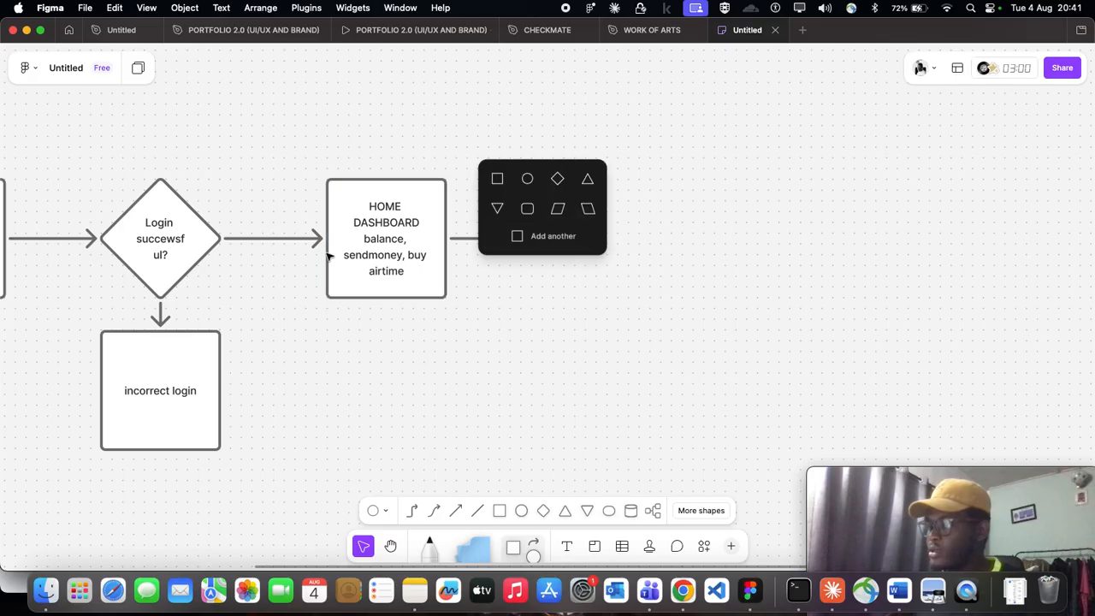
double_click(396, 254)
drag(401, 255, 342, 255)
key(super+b)
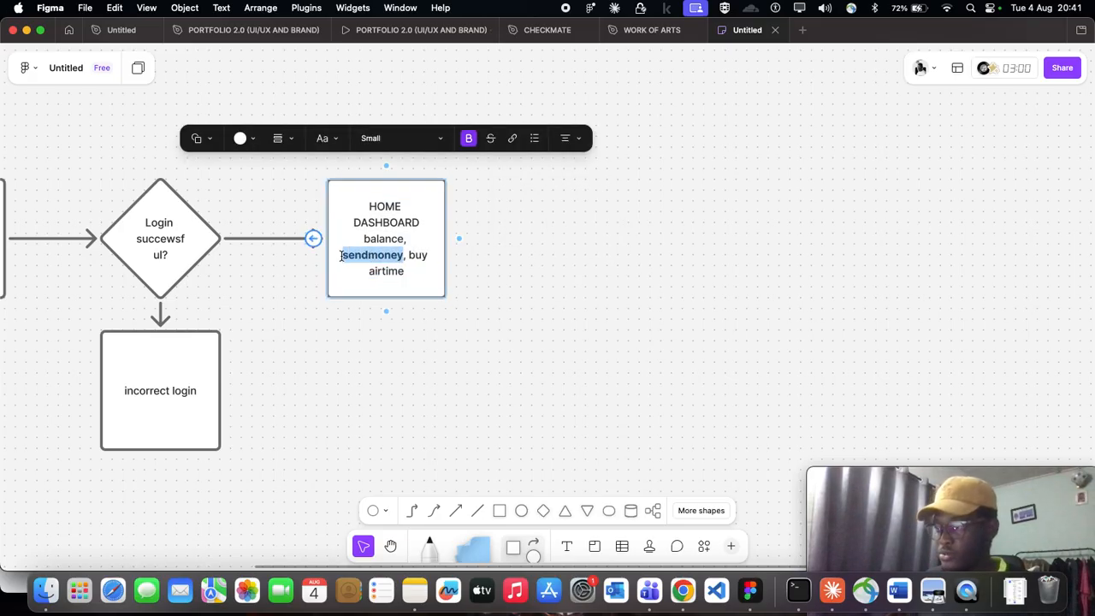
click(468, 244)
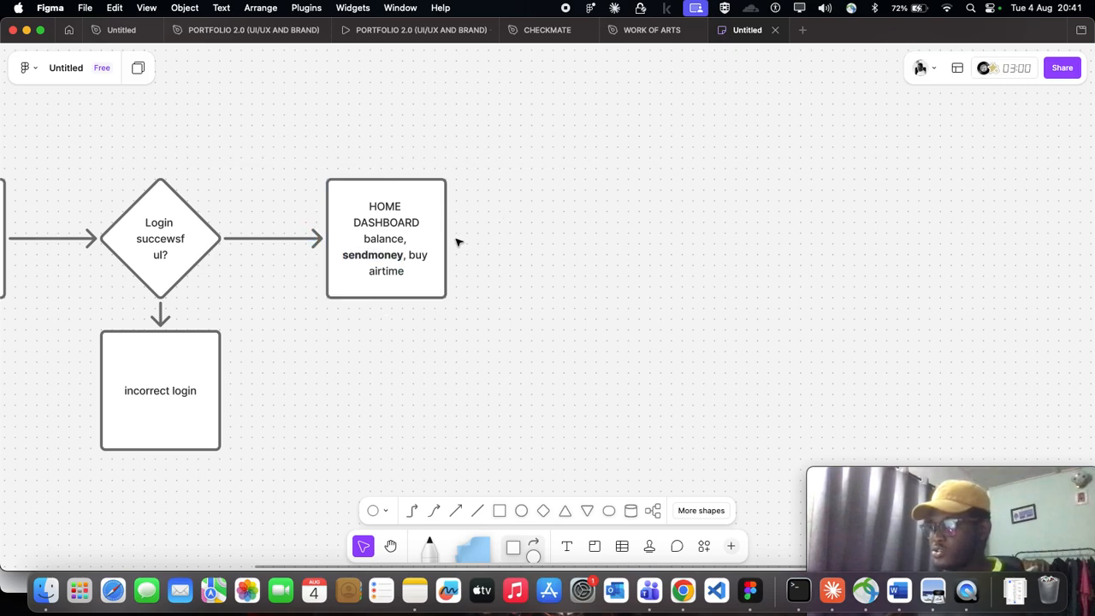
- Add a square connected by an arrow to the right of the home dashboard square and label it "choose recipient"
click(453, 241)
drag(457, 237, 558, 245)
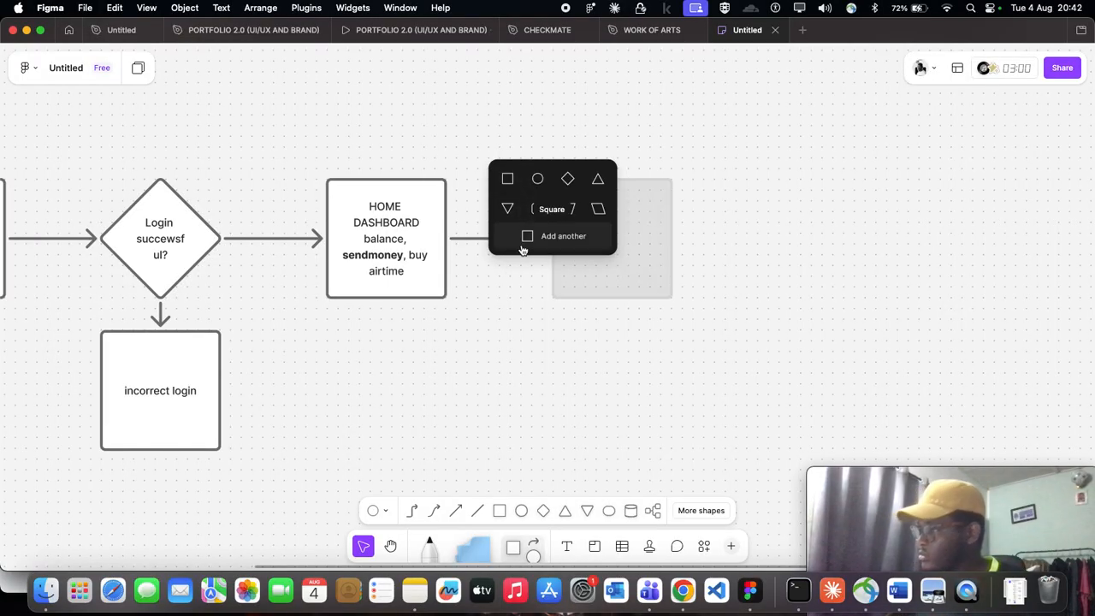
click(507, 179)
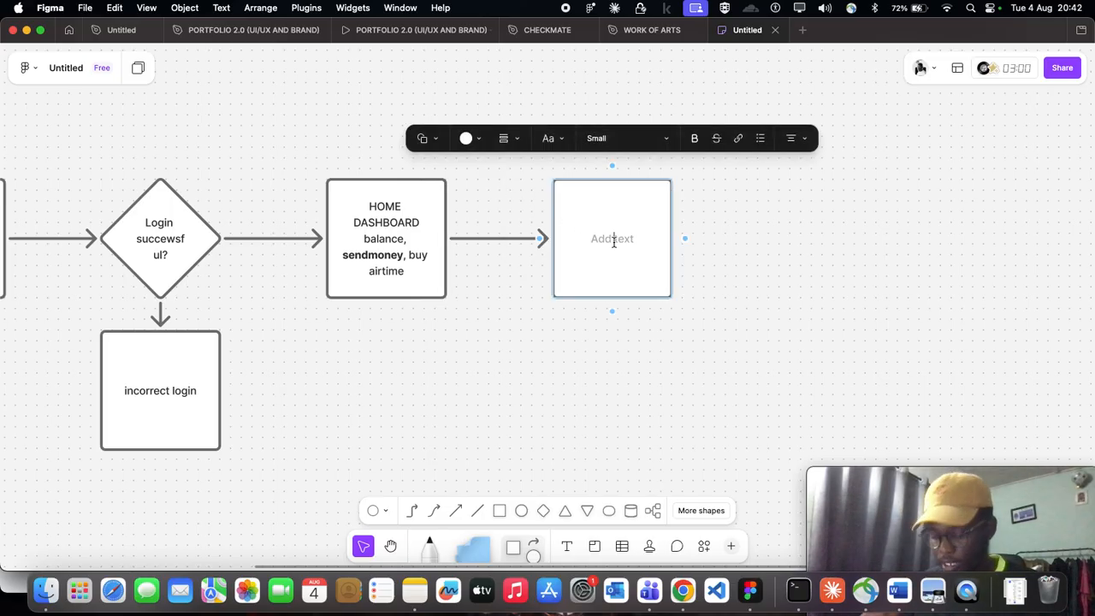
text(ch)
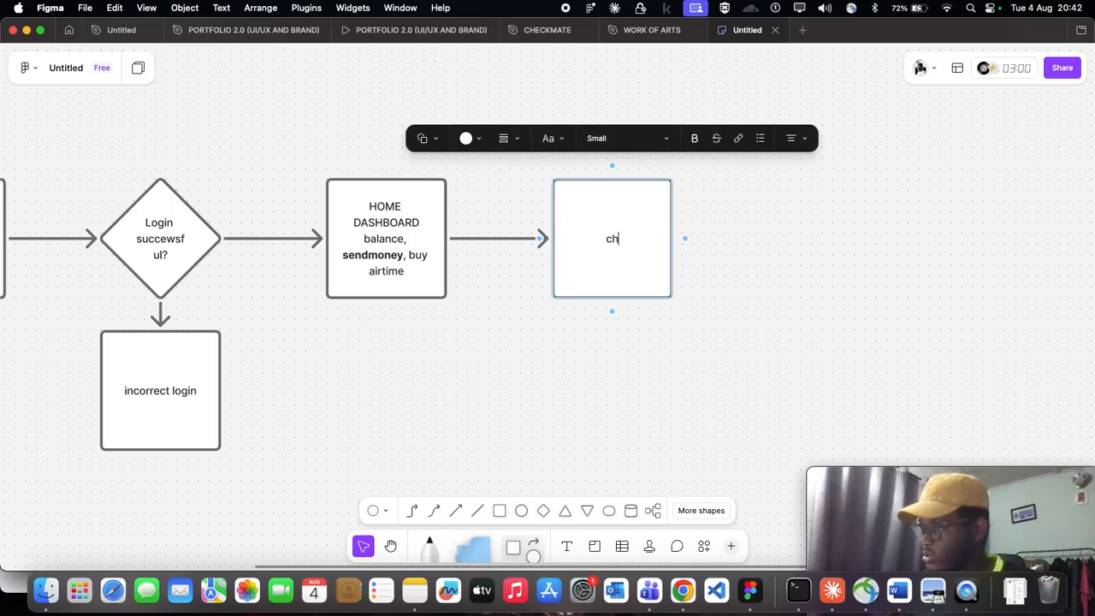
text(oose )
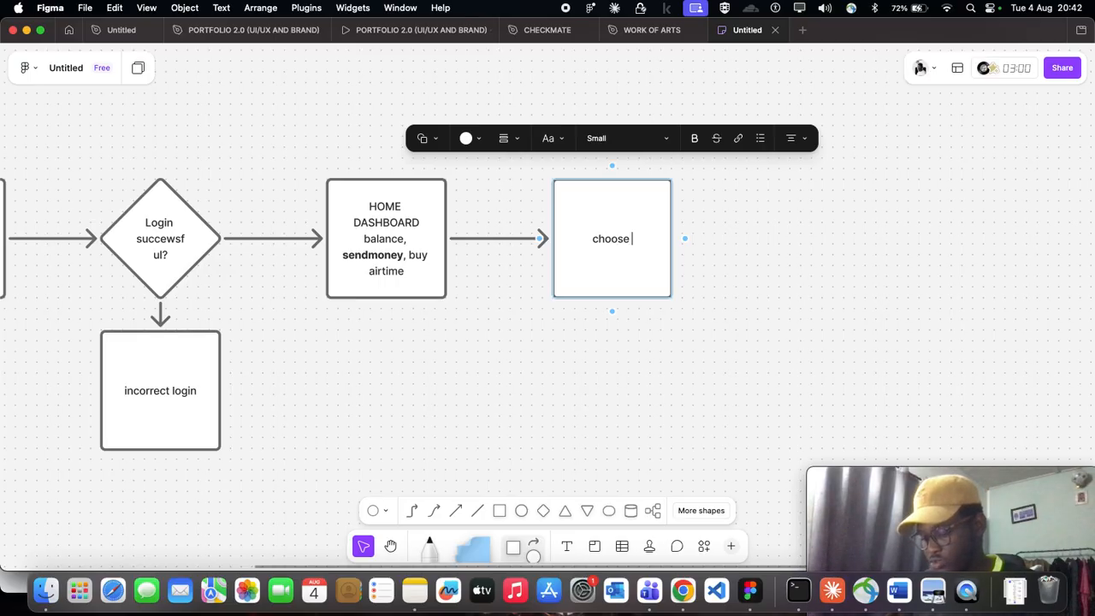
text(recipiemn)
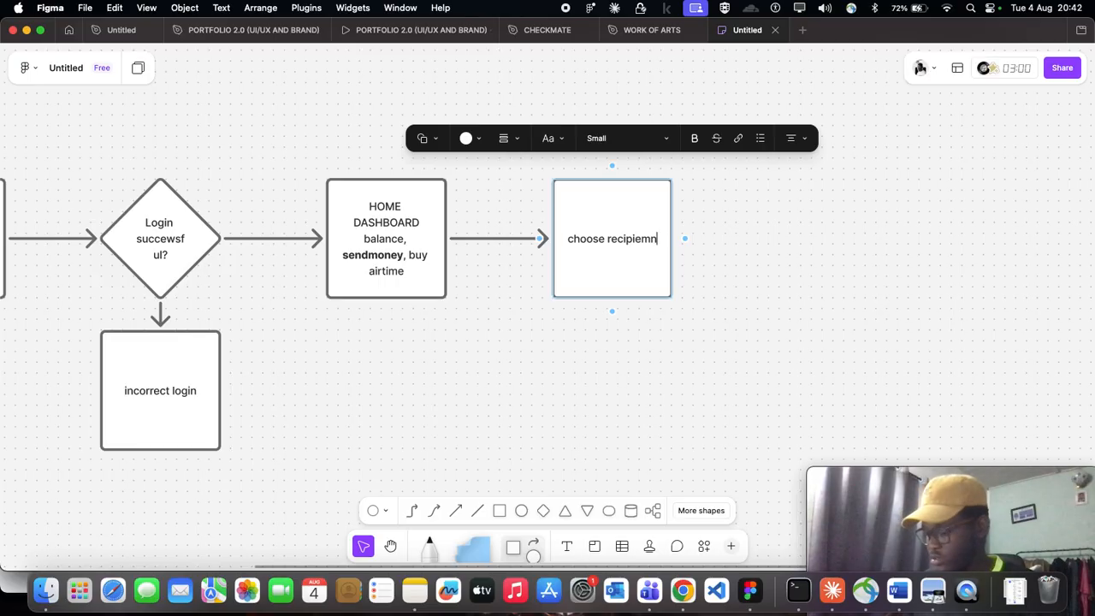
text(t)
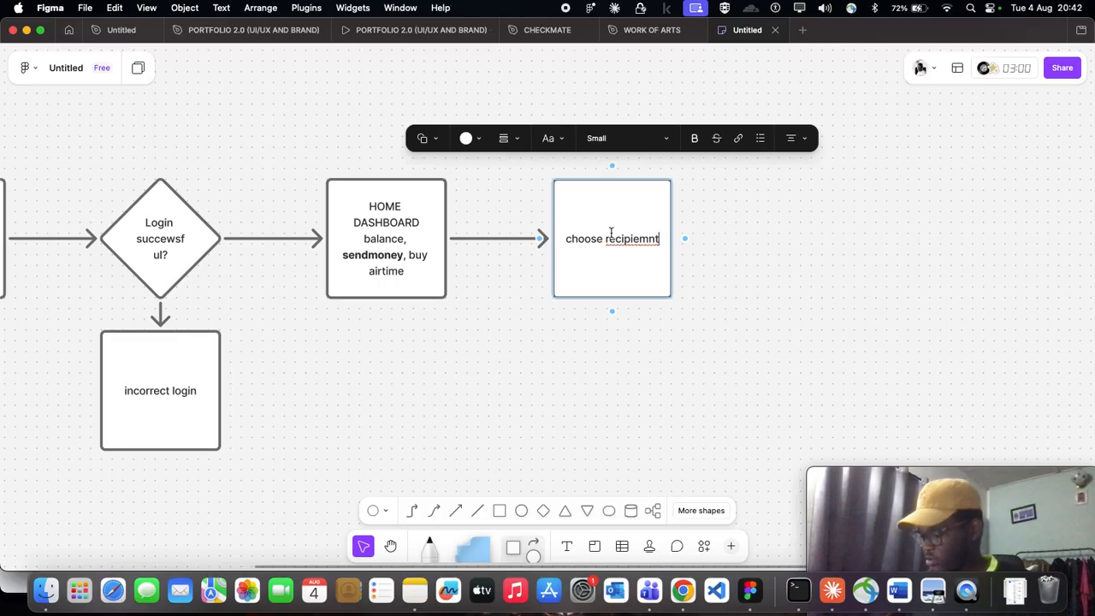
key(Left)
key(Left)
key(BackSpace)
scroll(630, 239, down, 2)
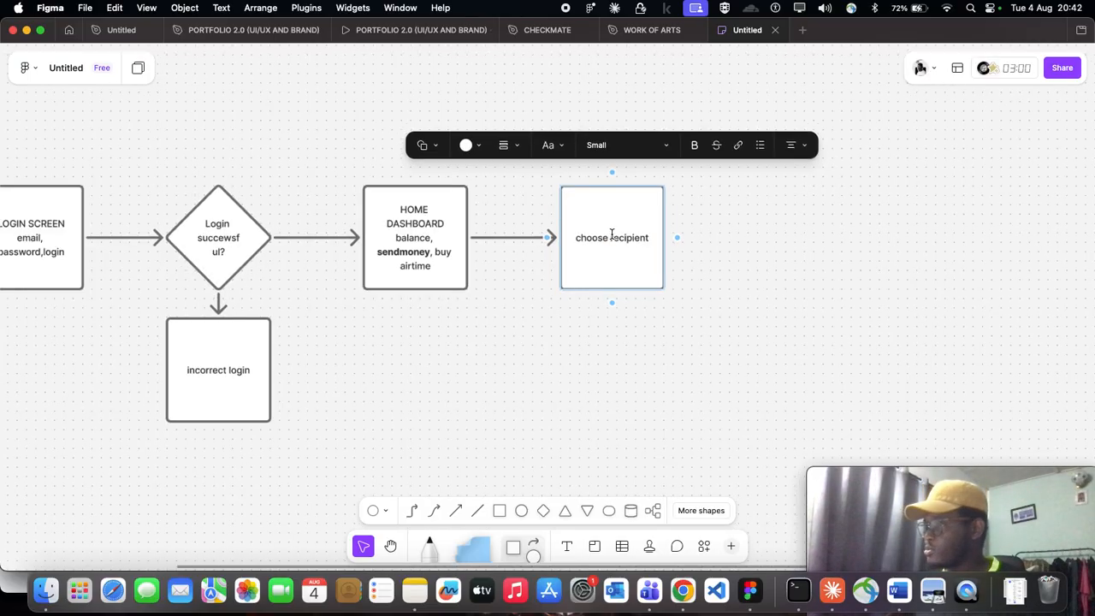
scroll(631, 240, up, 3)
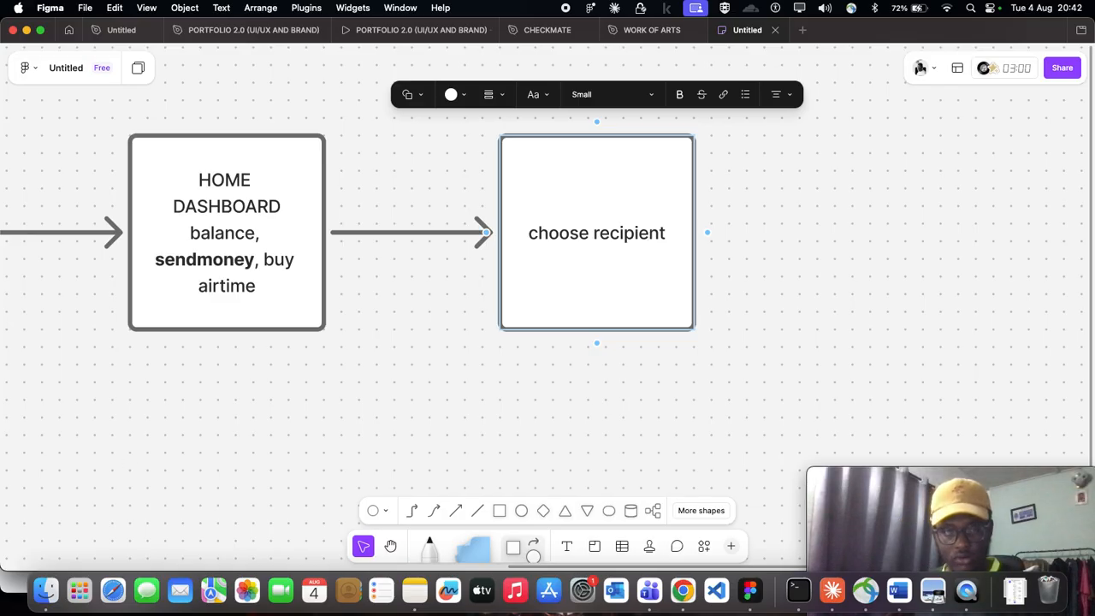
drag(1016, 475, 1004, 614)
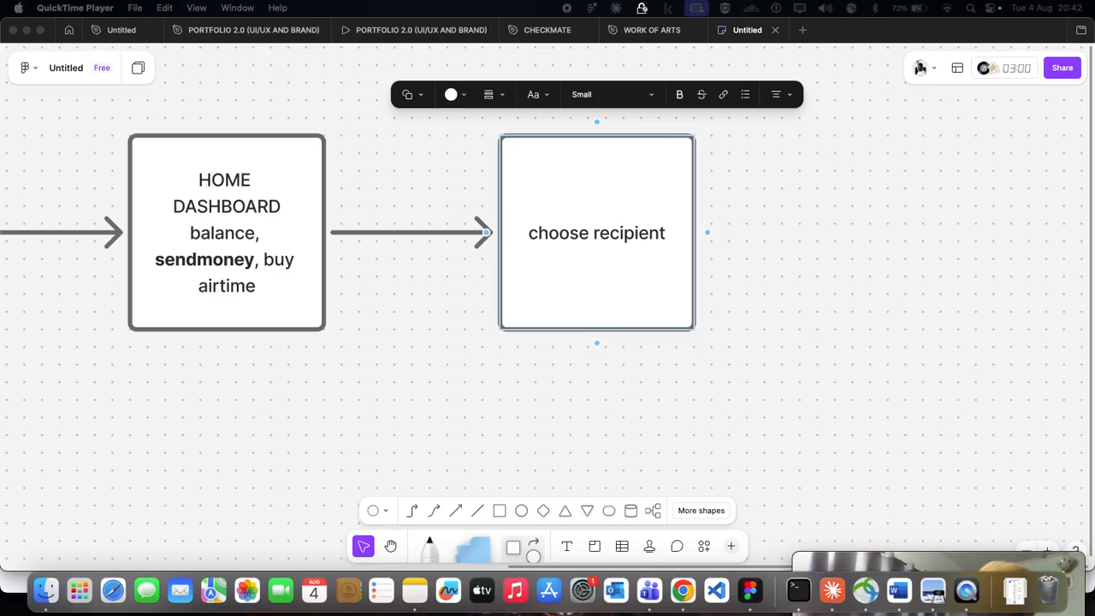
scroll(596, 257, down, 1)
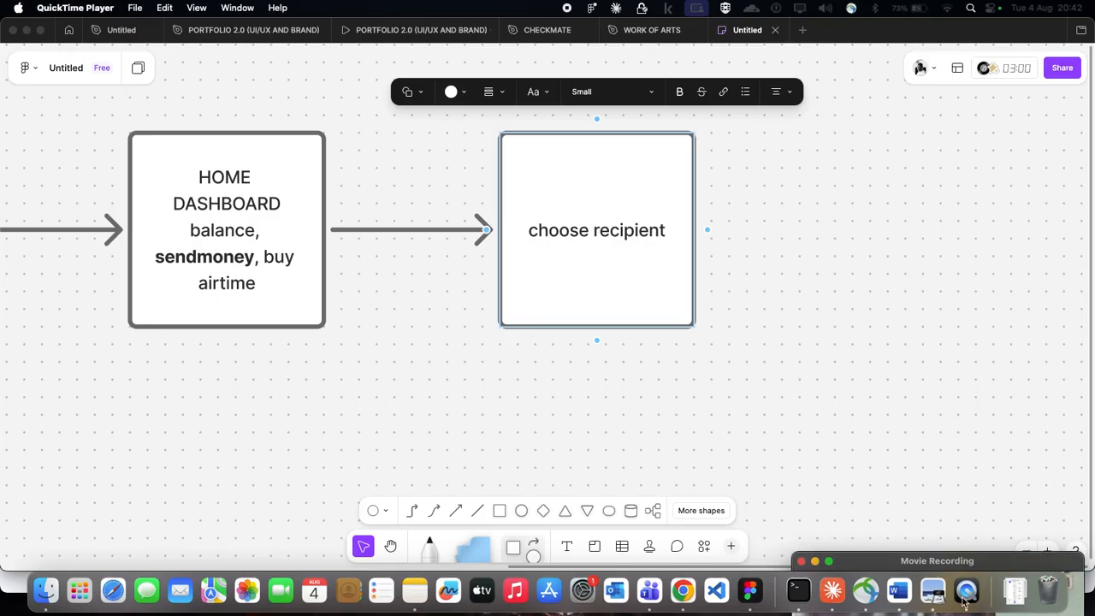
drag(988, 557, 1094, 604)
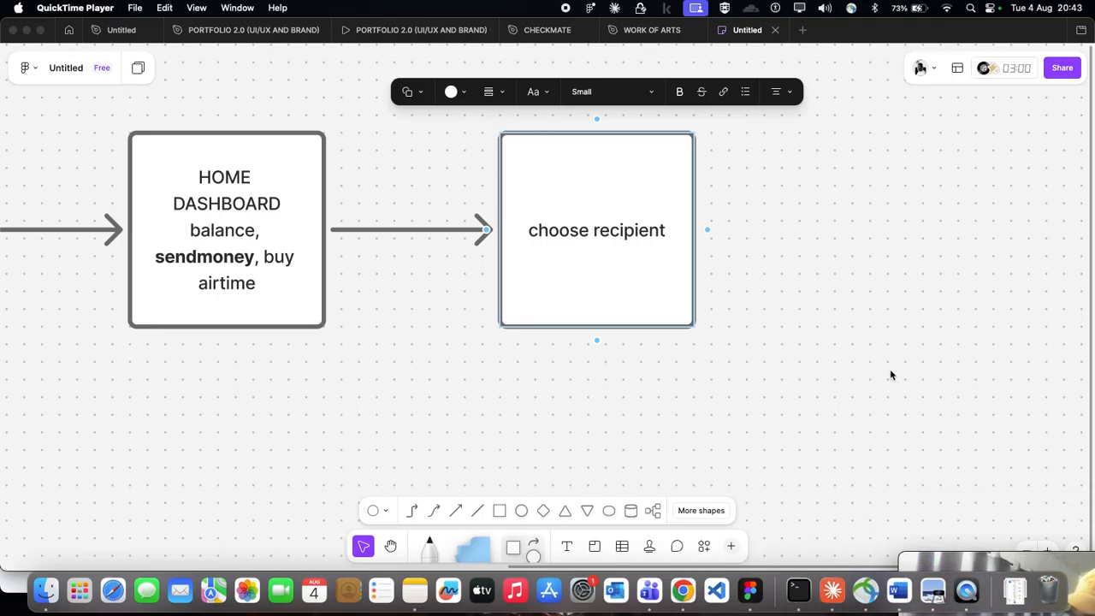
drag(1053, 563, 1051, 588)
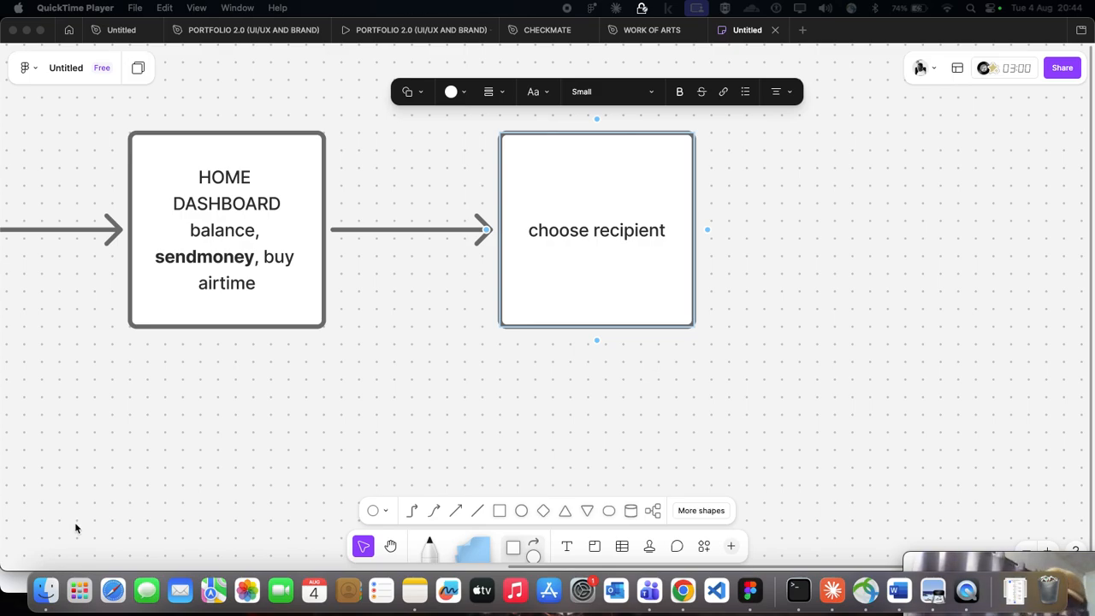
drag(975, 556, 933, 413)
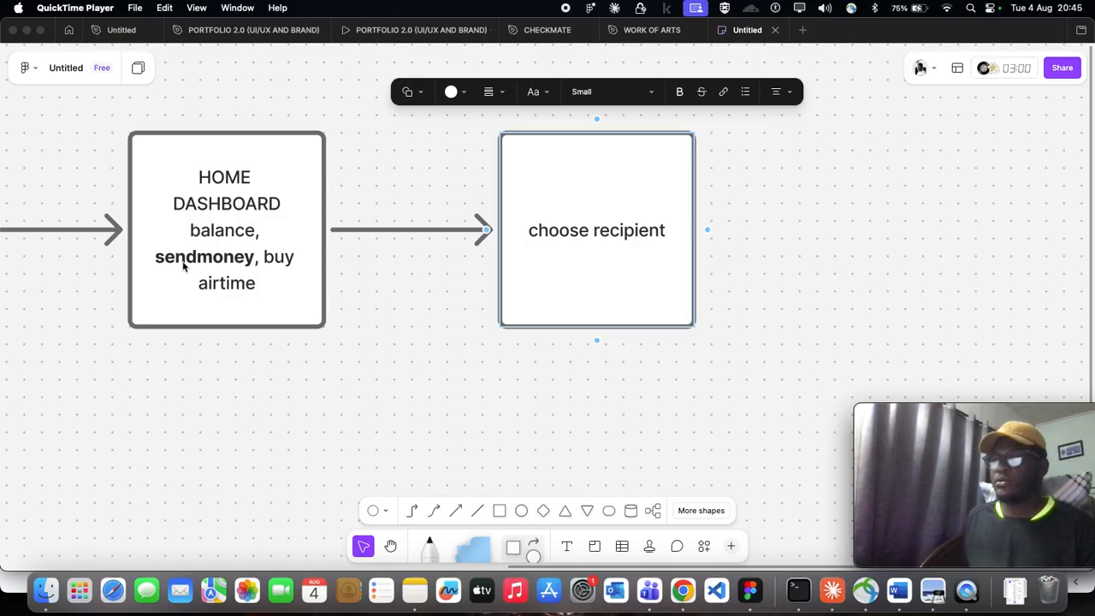
- Add a second line of text reading "beneficiciary" below "choose recipient" in its square
scroll(184, 267, down, 1)
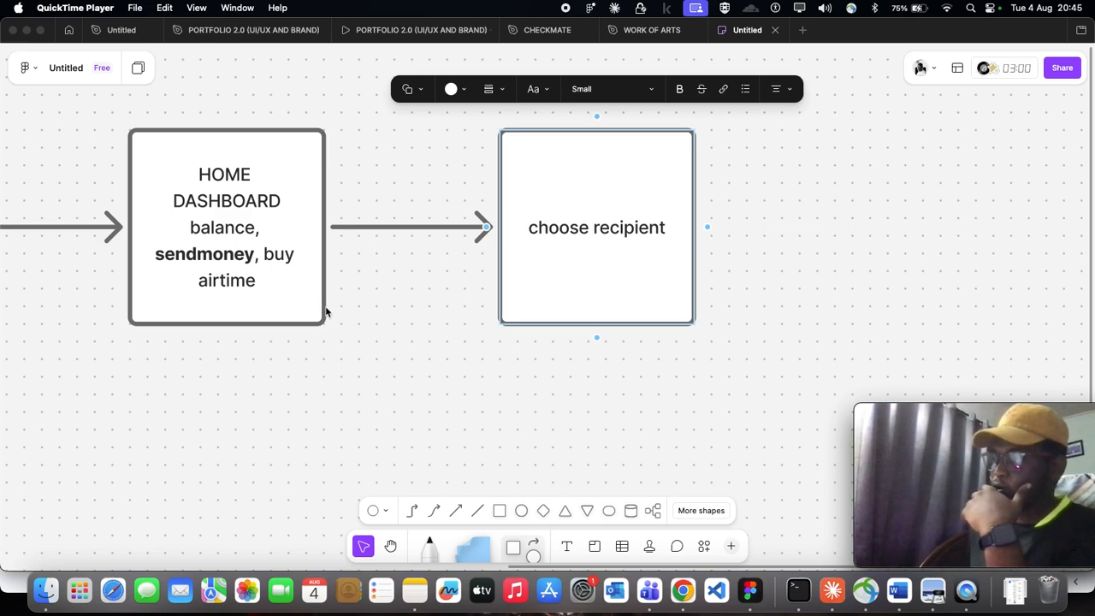
double_click(585, 234)
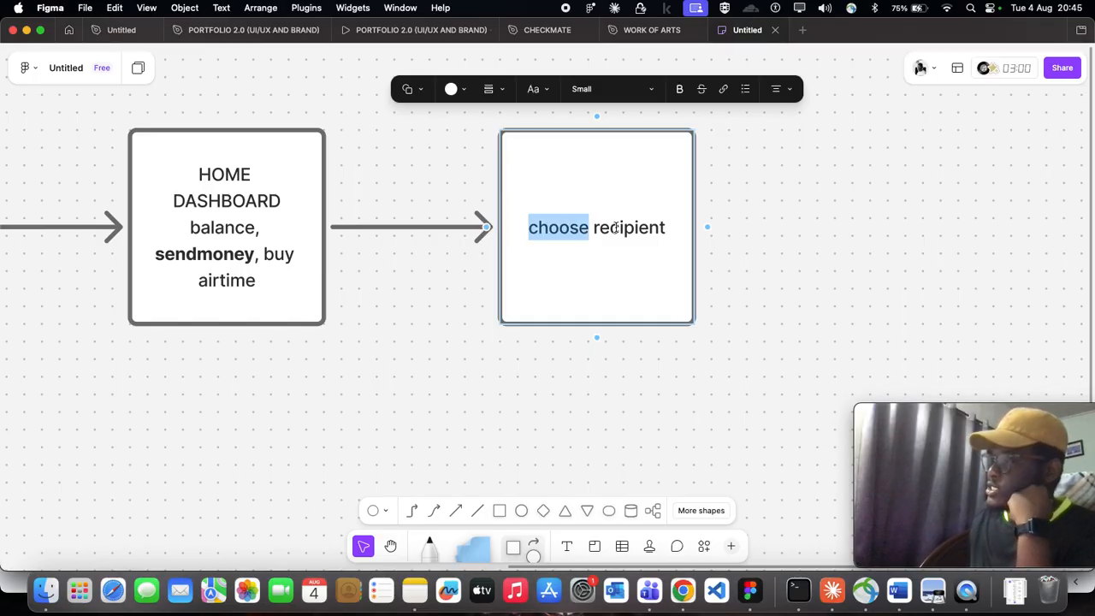
click(671, 231)
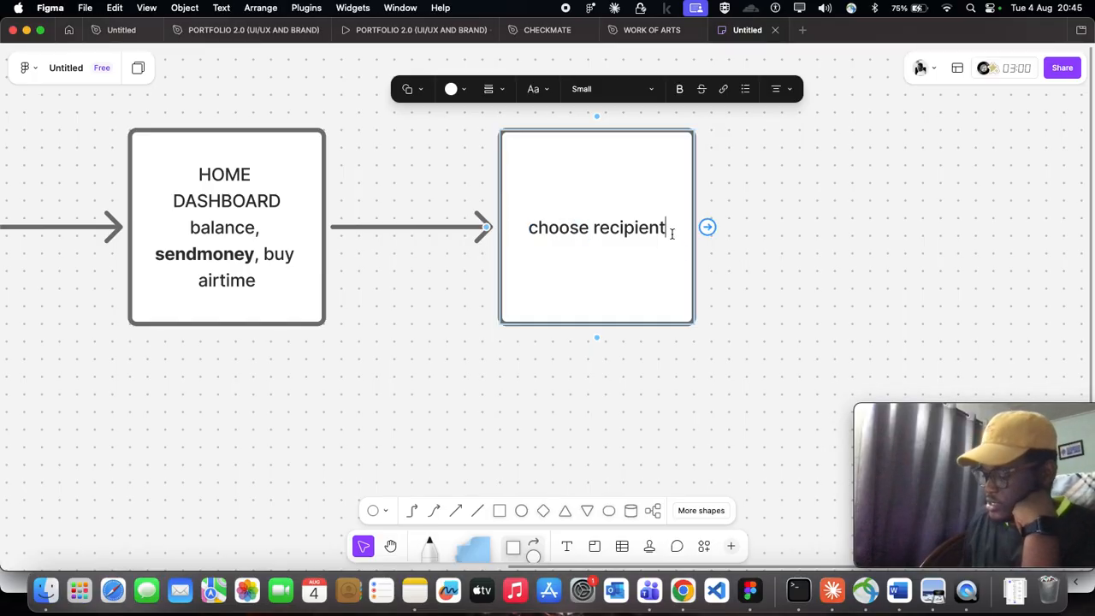
key(Return)
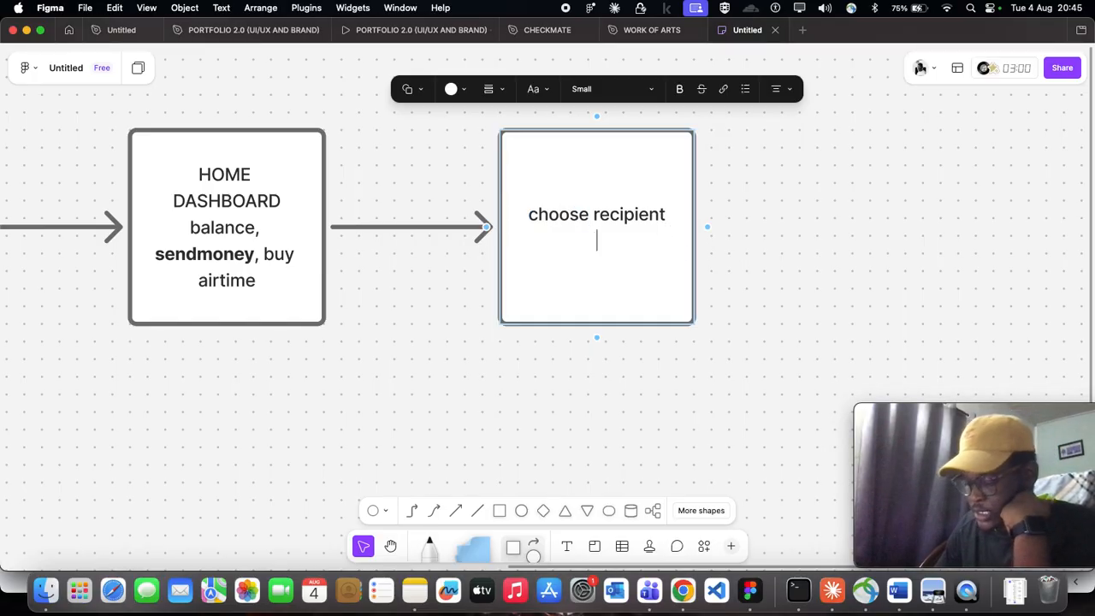
text(benefici)
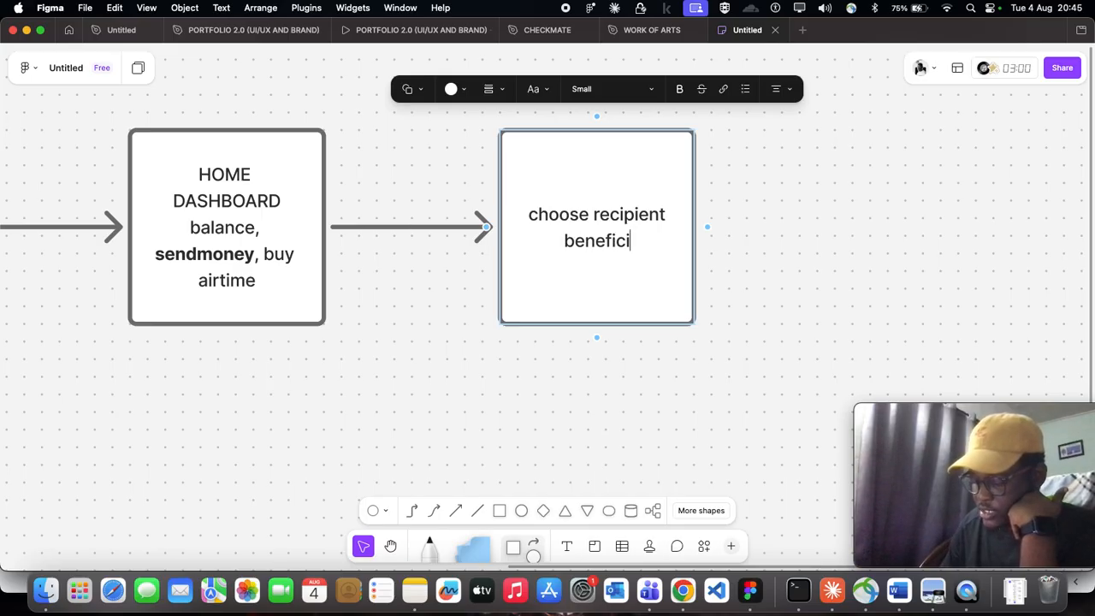
text(ciary)
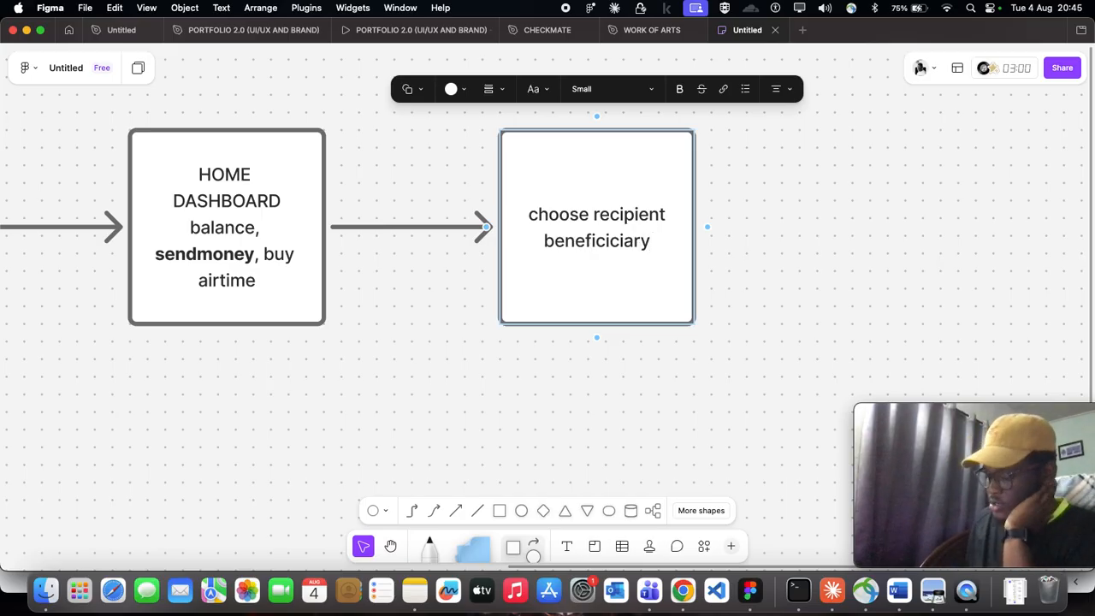
text(,)
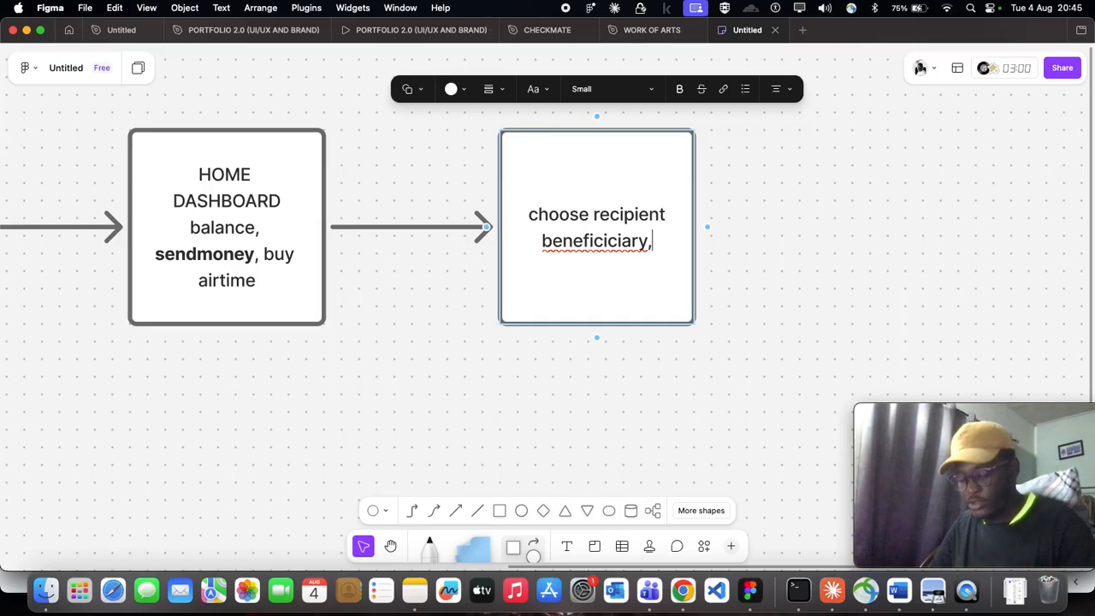
text(q)
- Extend the second line of the choose recipient square so it reads "beneficiciary,add an new account no."
key(BackSpace)
text(a)
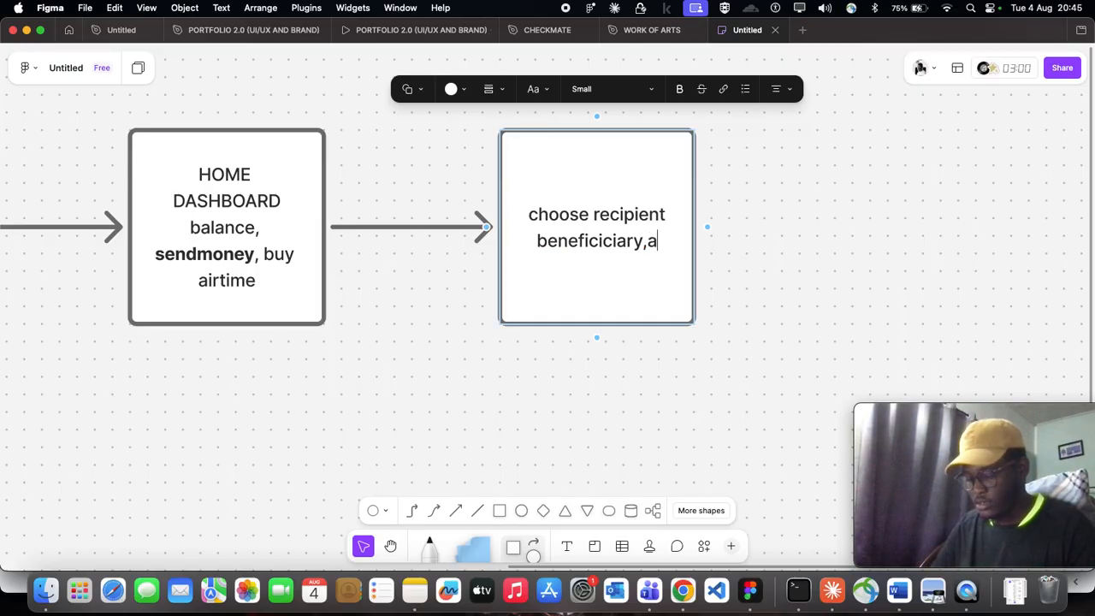
text(dd an ew a)
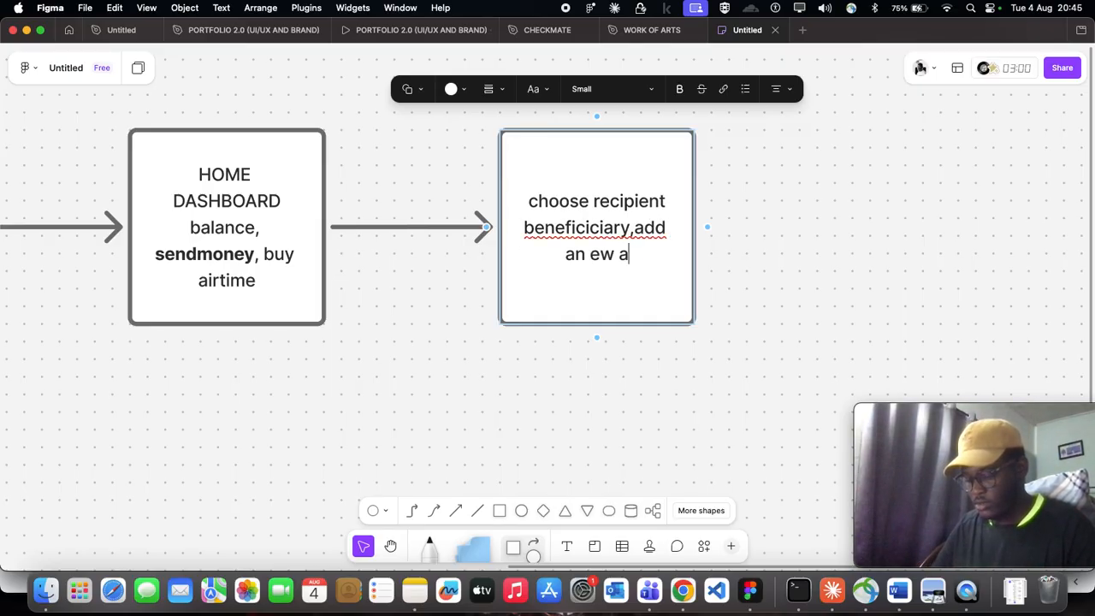
text(ccount no.)
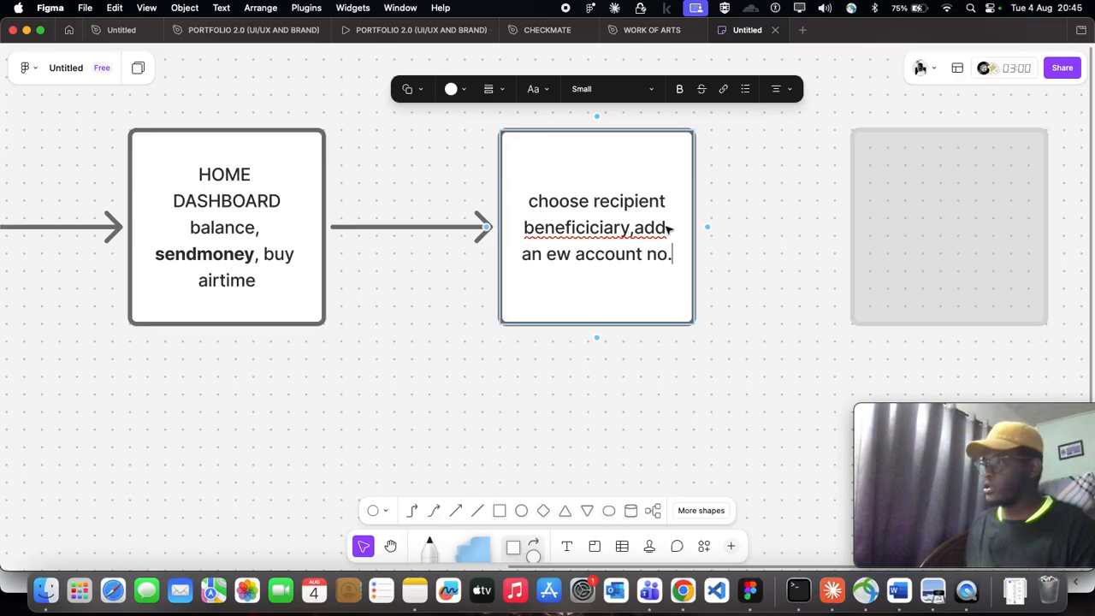
click(547, 251)
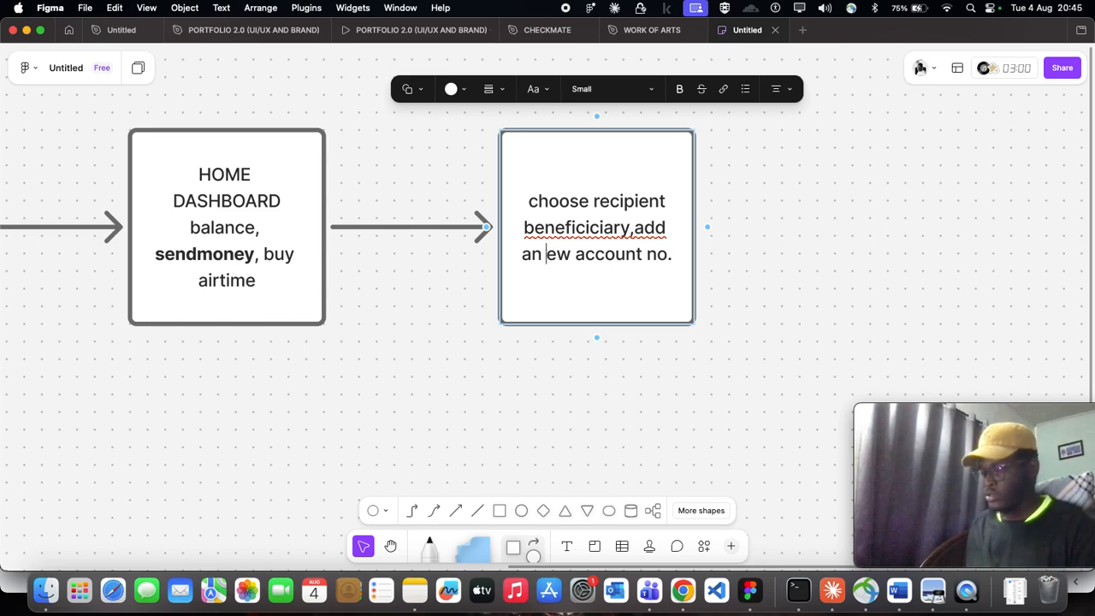
text(n)
key(Escape)
key(Escape)
- Make the words "choose recipient" bold in their square
double_click(587, 189)
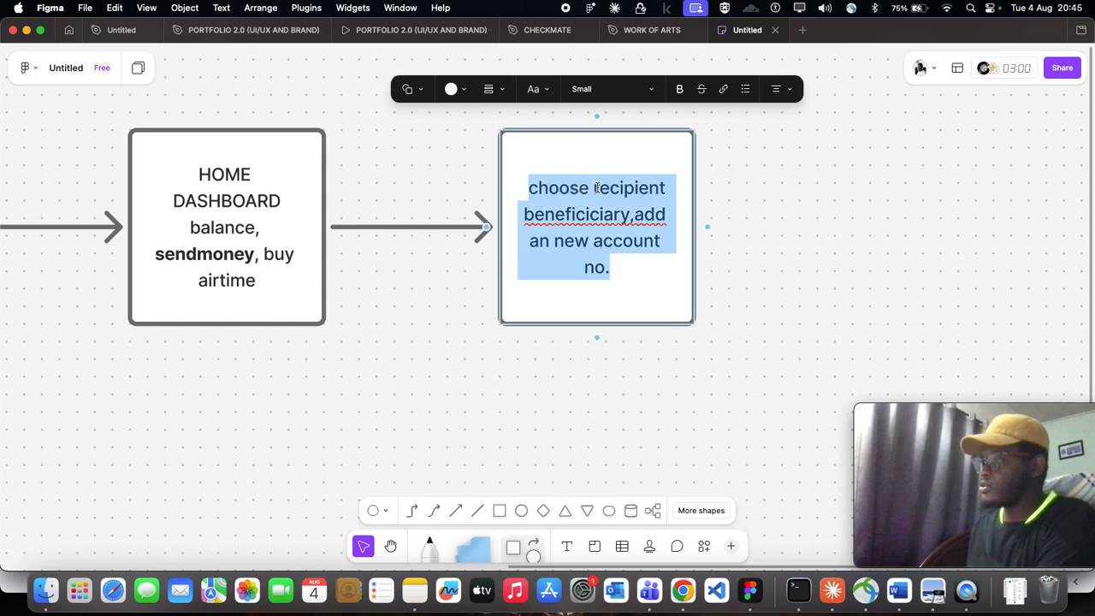
drag(666, 190, 533, 181)
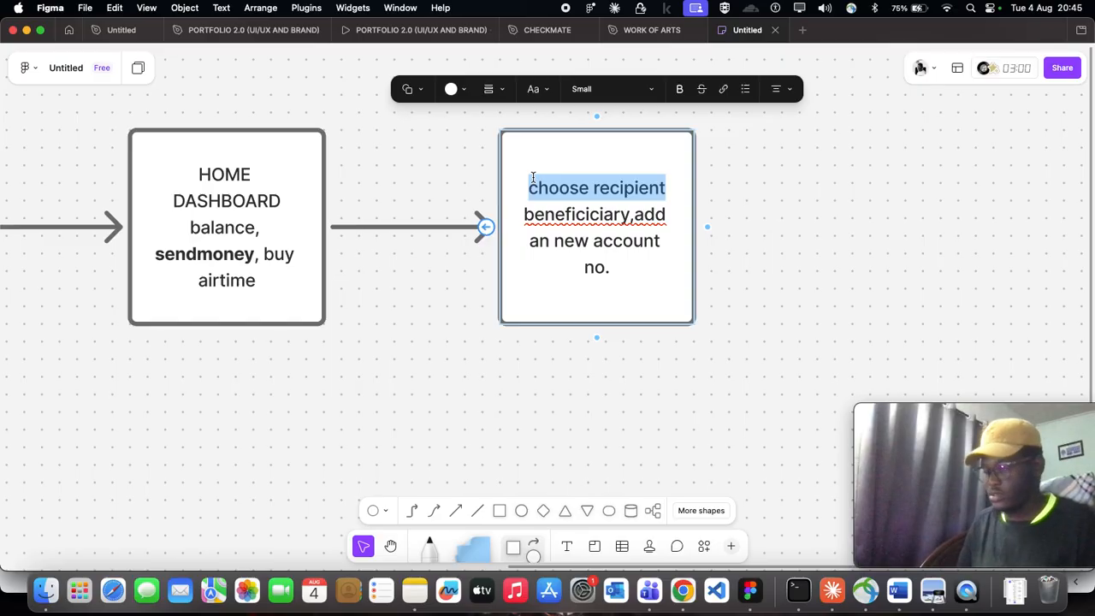
key(super+b)
click(537, 90)
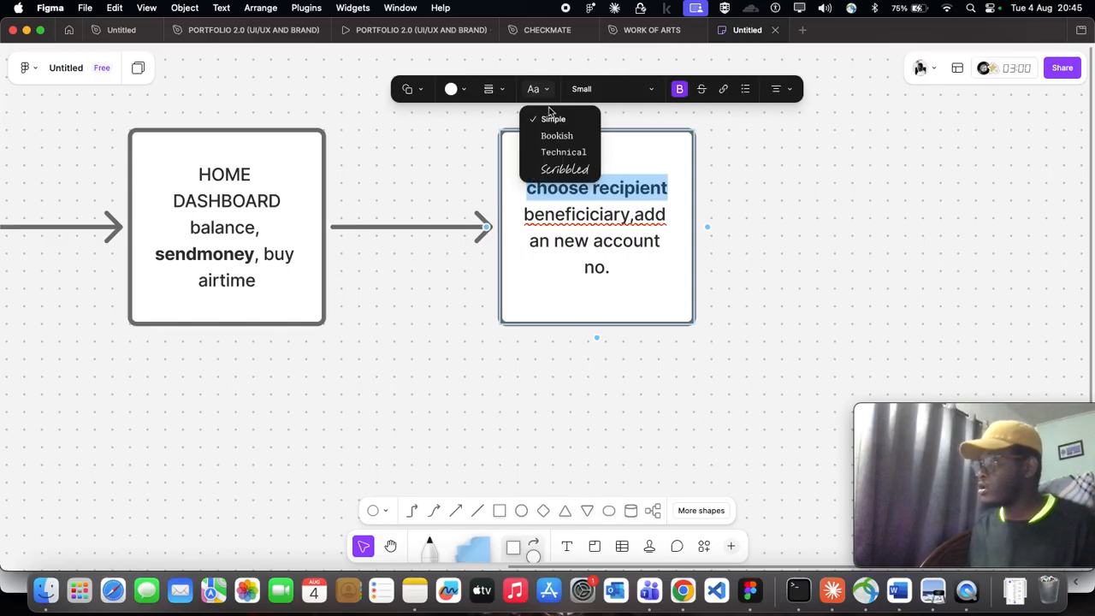
click(549, 96)
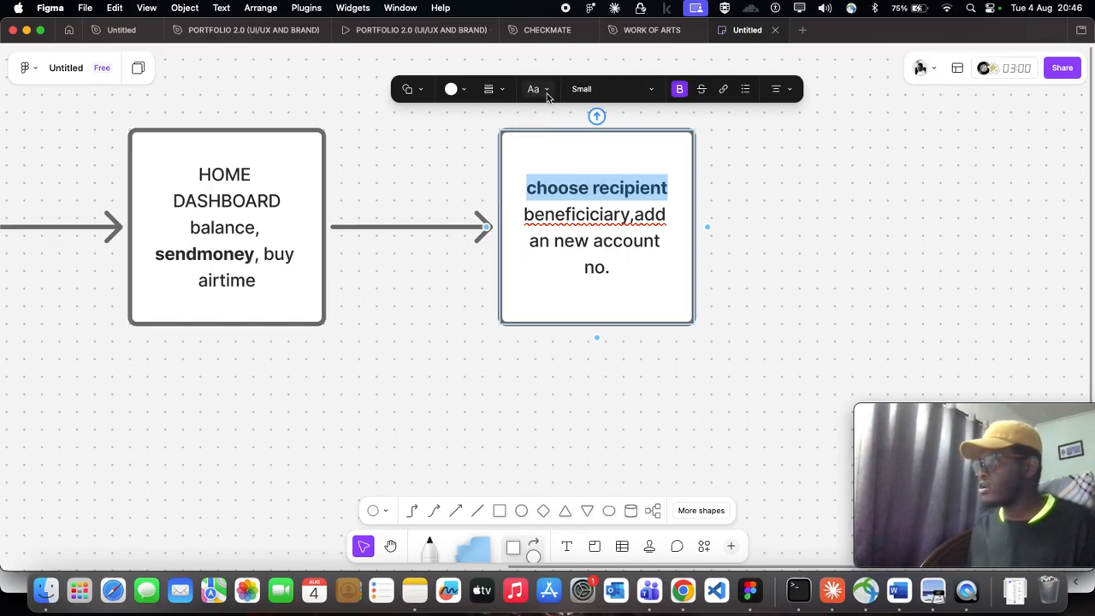
click(714, 219)
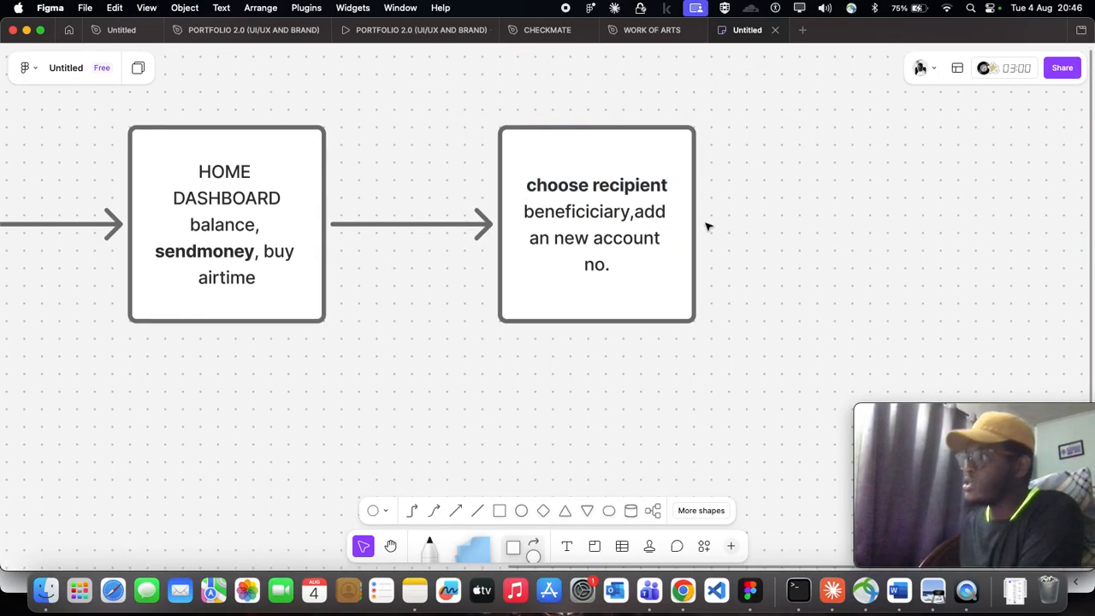
- Insert a blank line between the "choose recipient" heading and the text below it
click(678, 184)
click(678, 185)
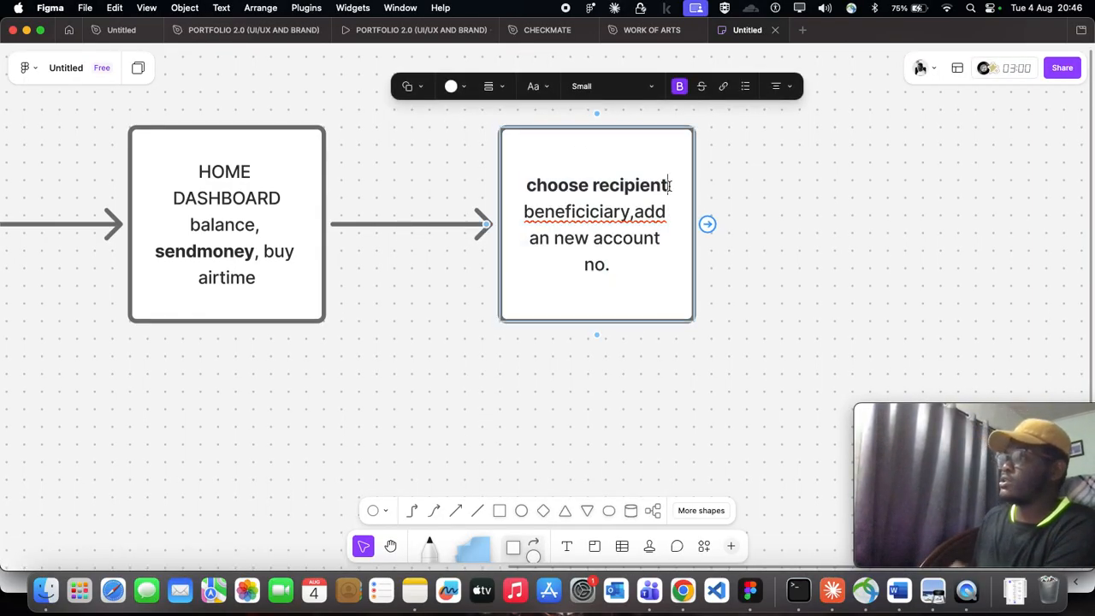
key(Return)
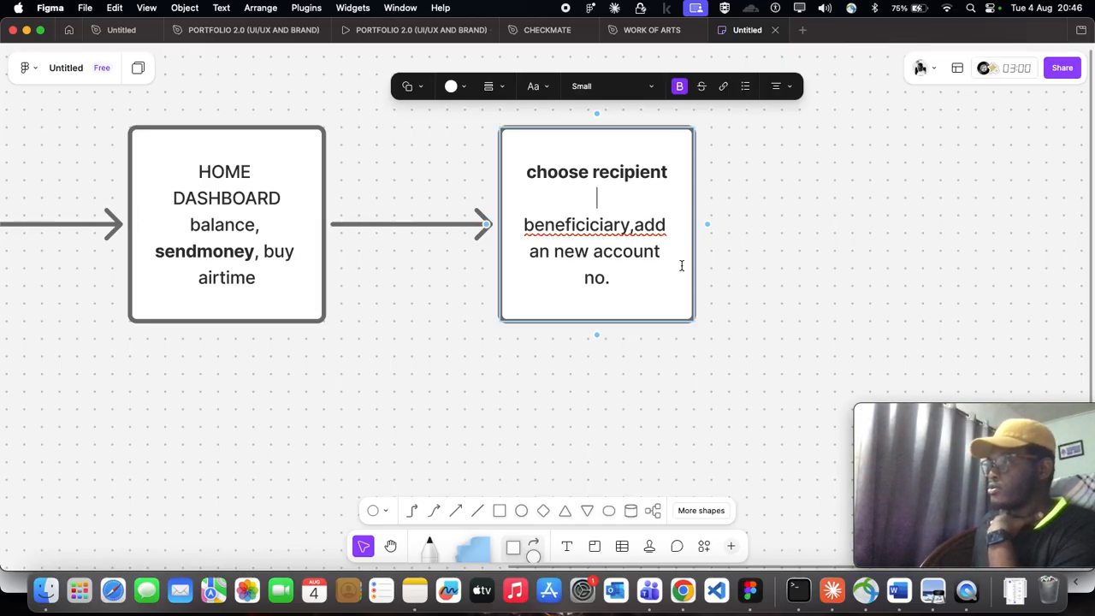
click(767, 245)
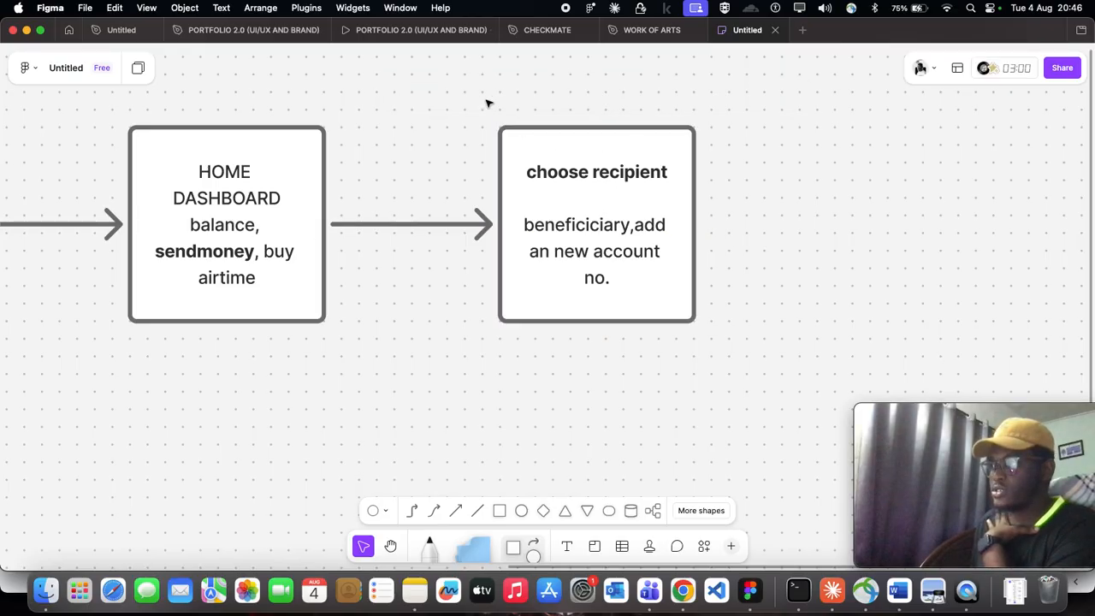
- Add a diamond connected by a short arrow to the right of the choose recipient square
click(685, 229)
drag(707, 223, 758, 224)
click(769, 160)
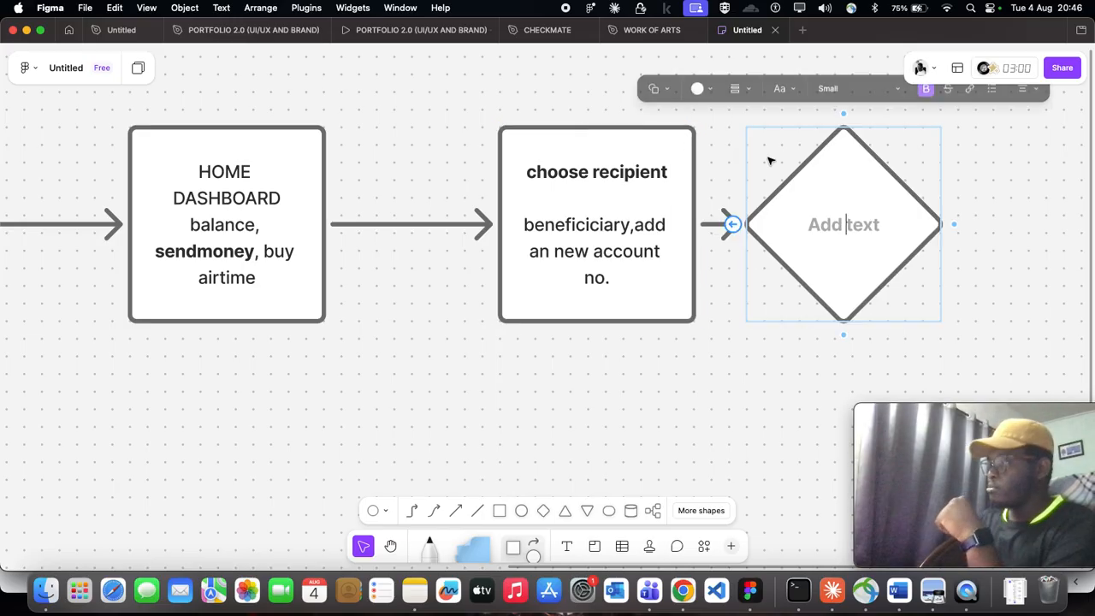
scroll(238, 266, right, 2)
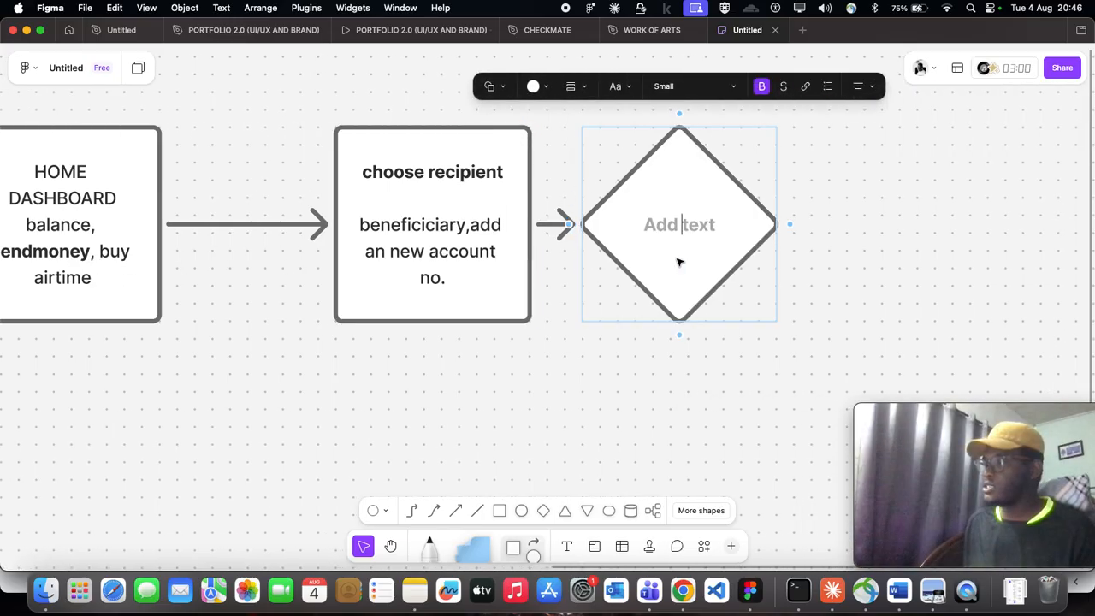
drag(552, 228, 614, 224)
- Label the new decision diamond "recipient valid?"
click(676, 211)
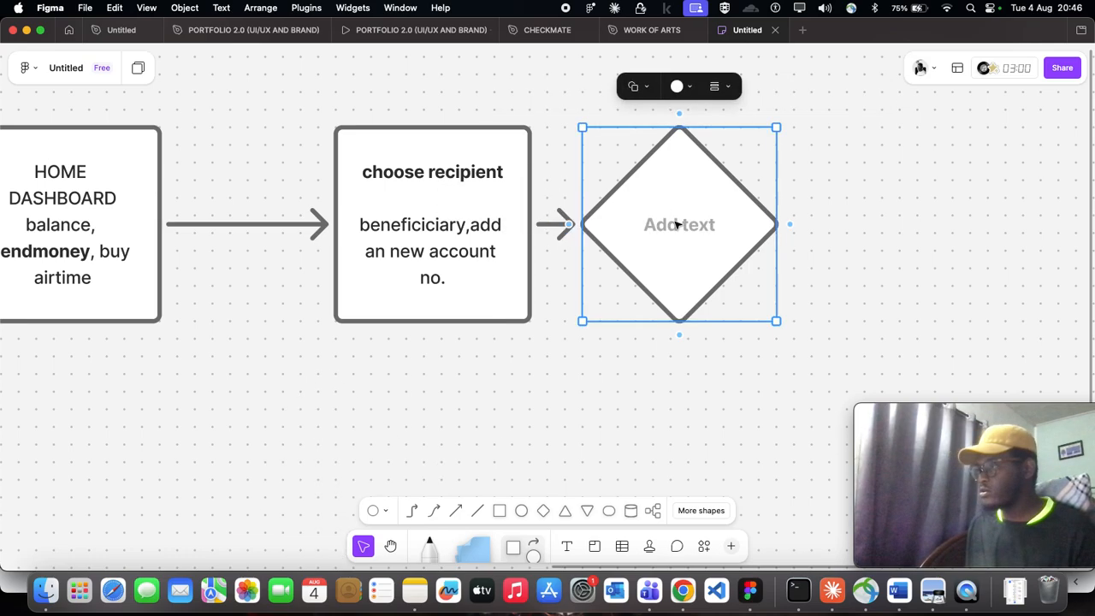
click(677, 224)
text(rec)
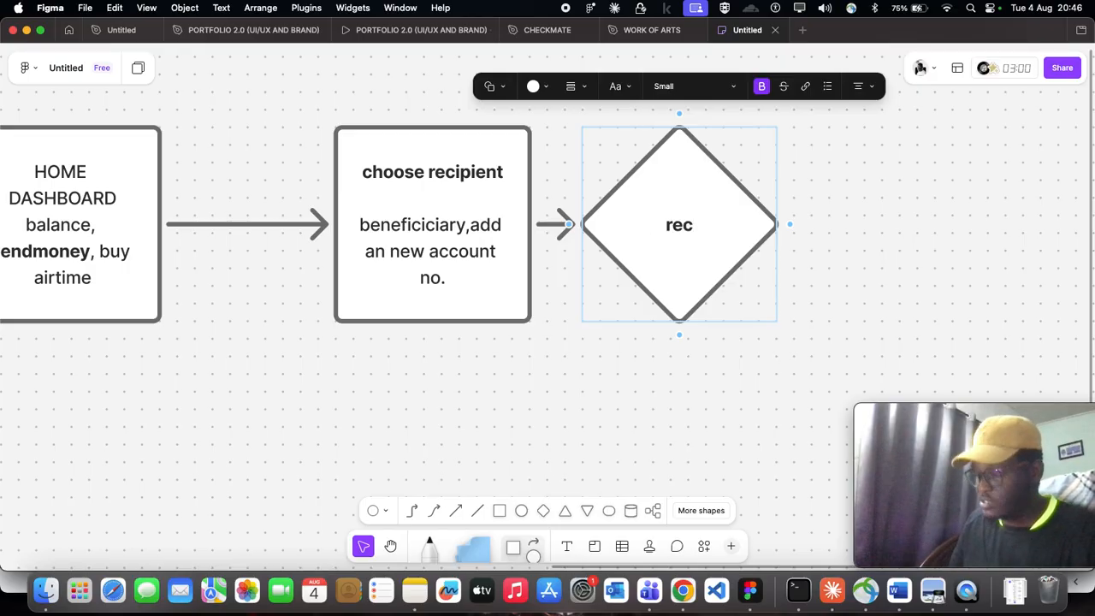
text(i)
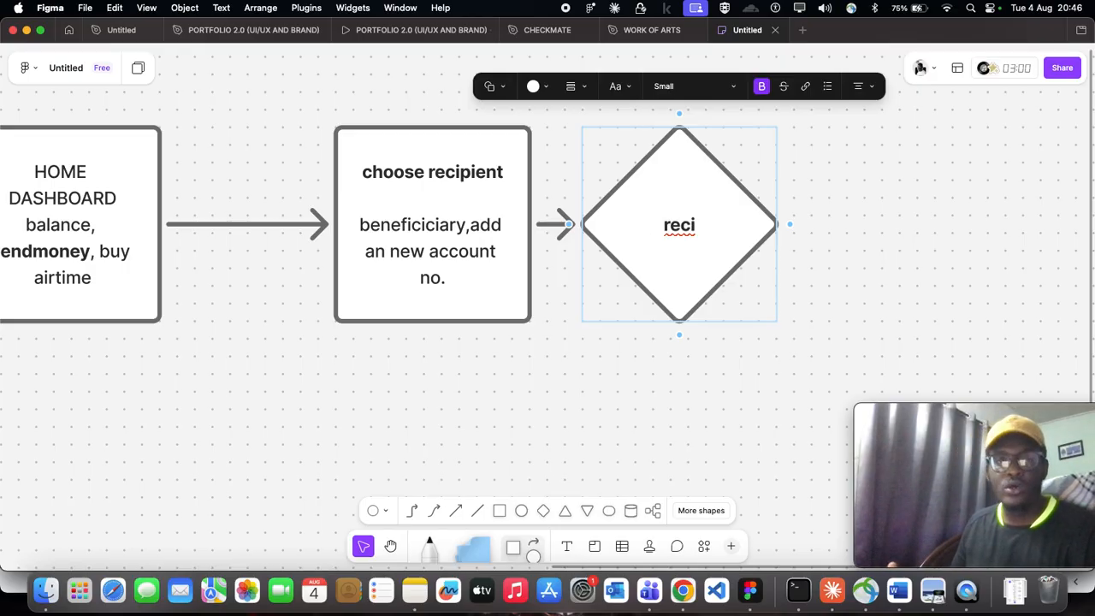
text(pient valid?)
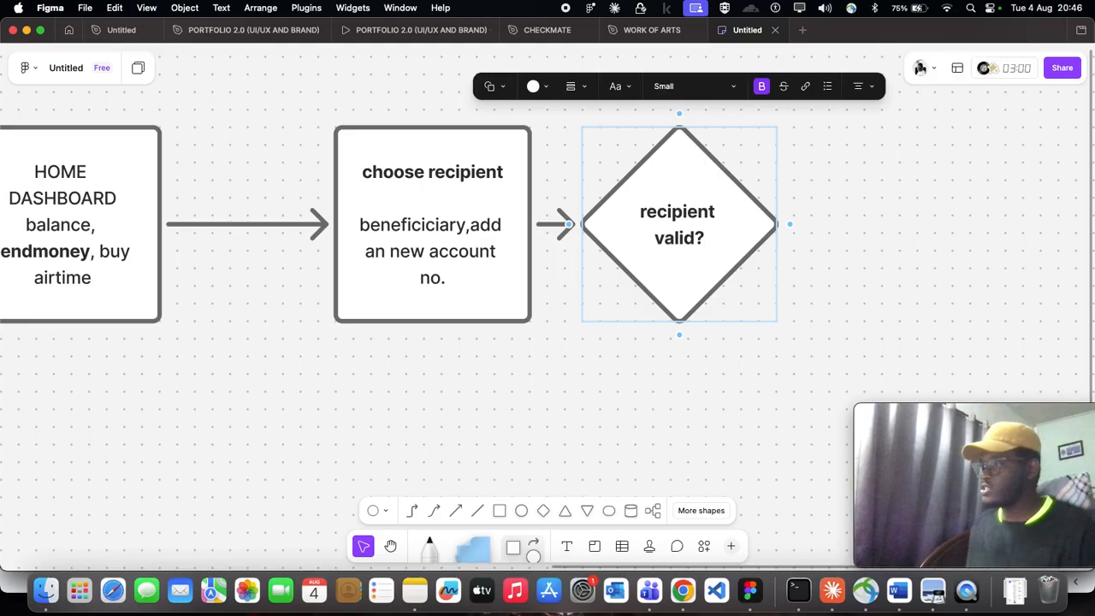
- Add a square connected by an arrow to the right of the "recipient valid?" diamond
scroll(445, 264, down, 3)
scroll(547, 248, right, 4)
mouse_move(576, 244)
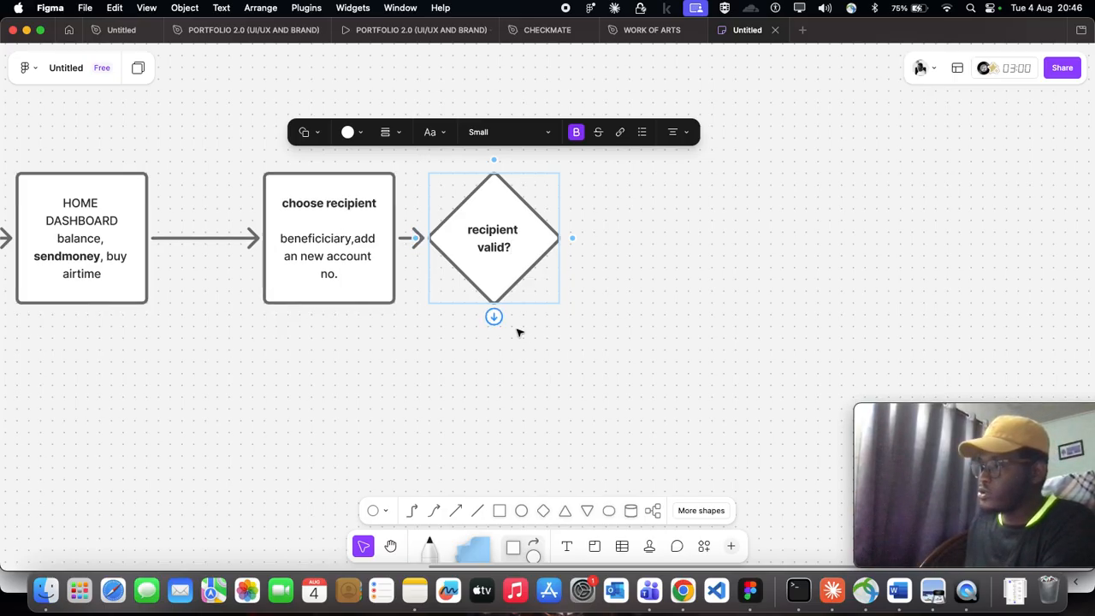
drag(573, 238, 648, 243)
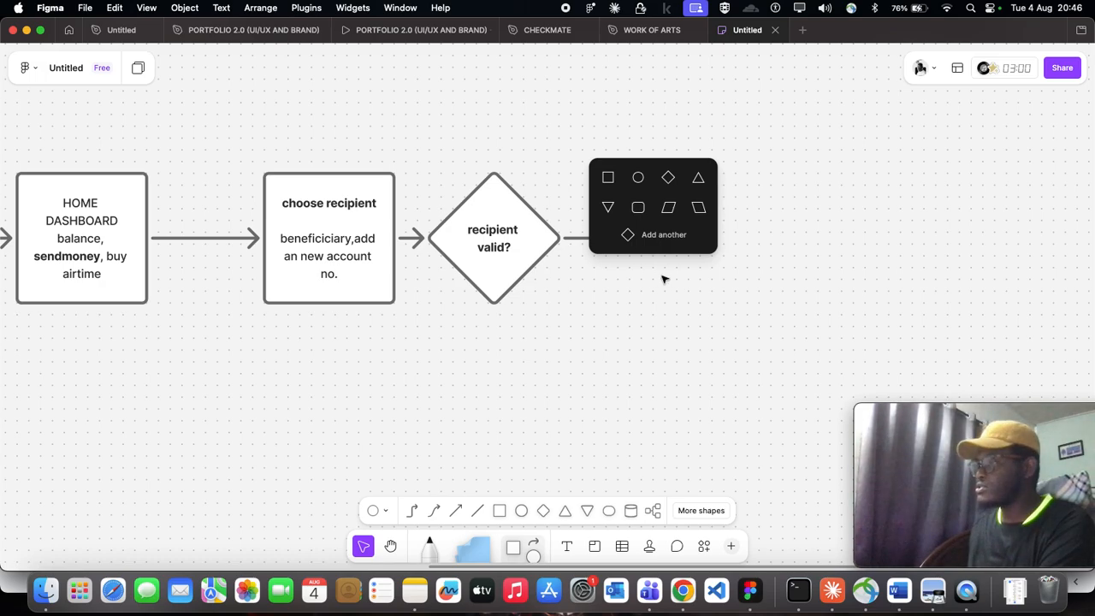
click(503, 287)
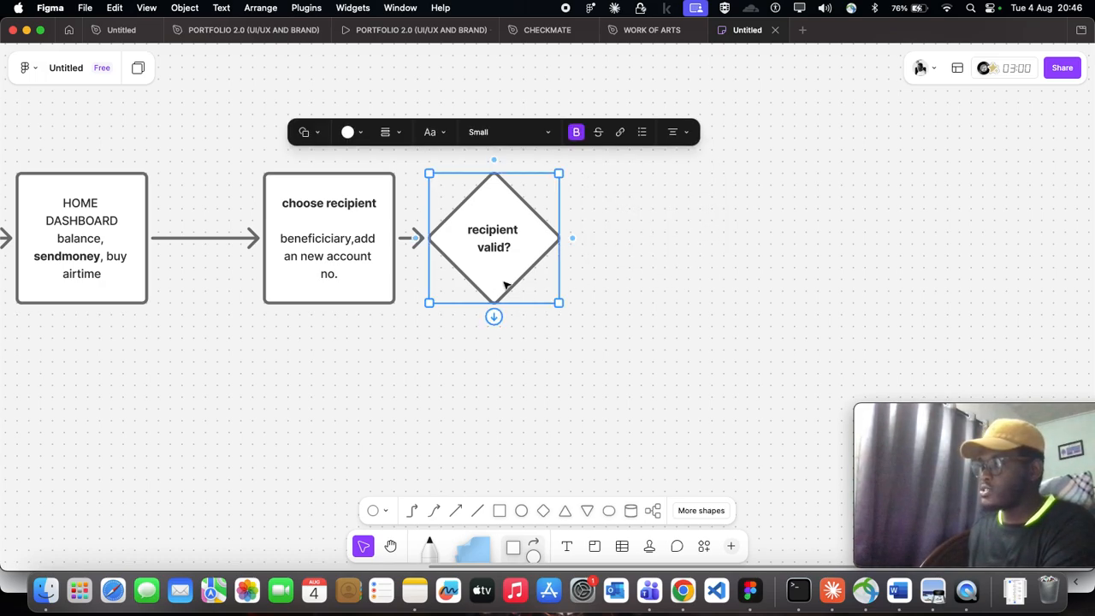
drag(572, 237, 684, 244)
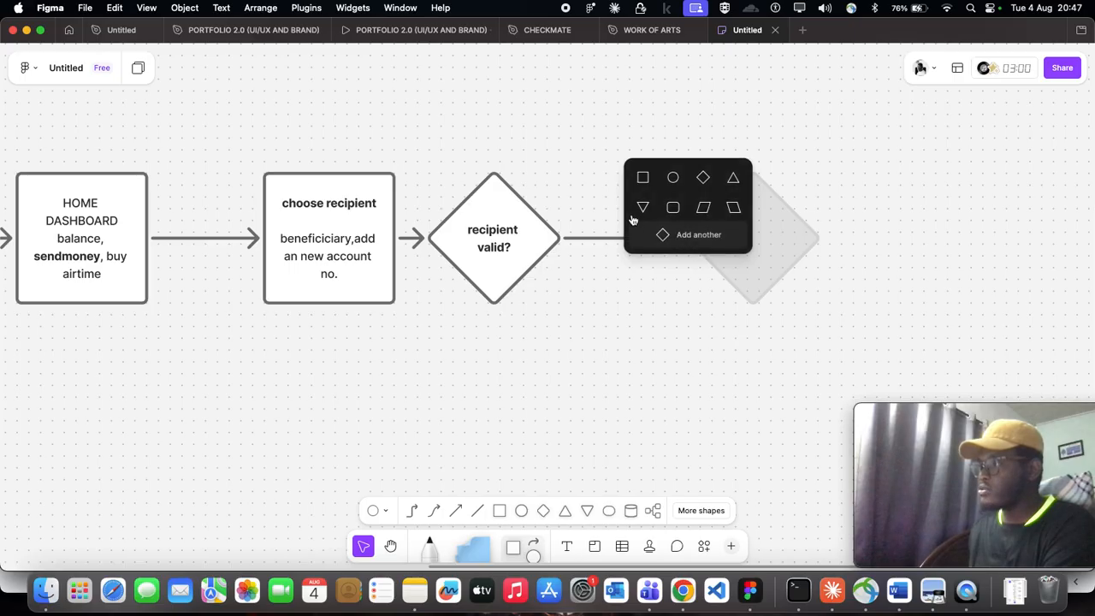
click(643, 178)
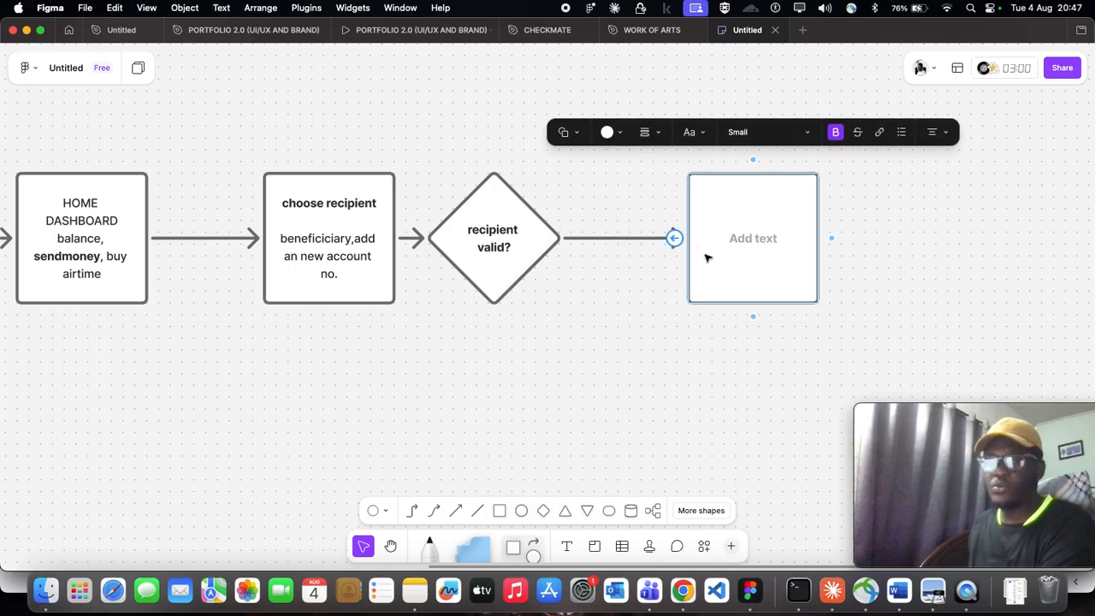
- Enter the text "enter transfer" in the new square after the "recipient valid?" diamond
text(enter transfre)
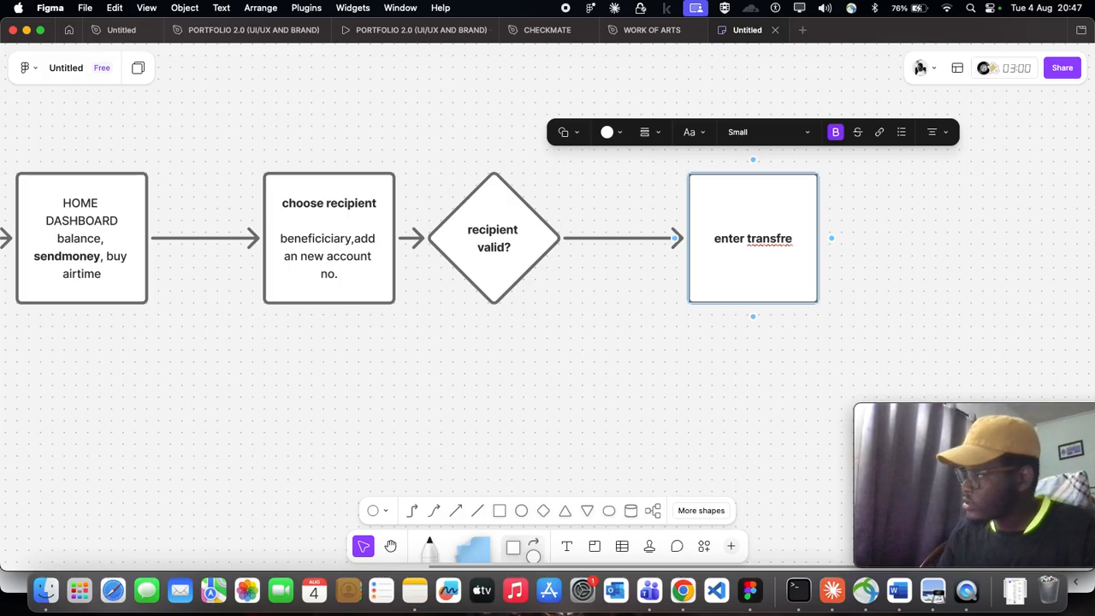
key(BackSpace)
key(BackSpace)
text(er)
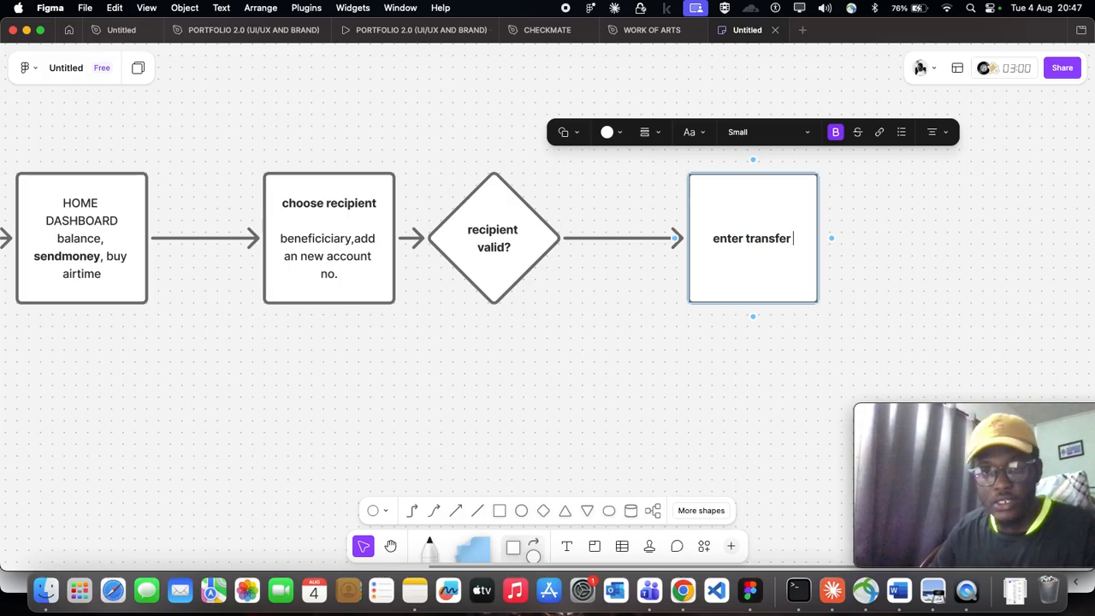
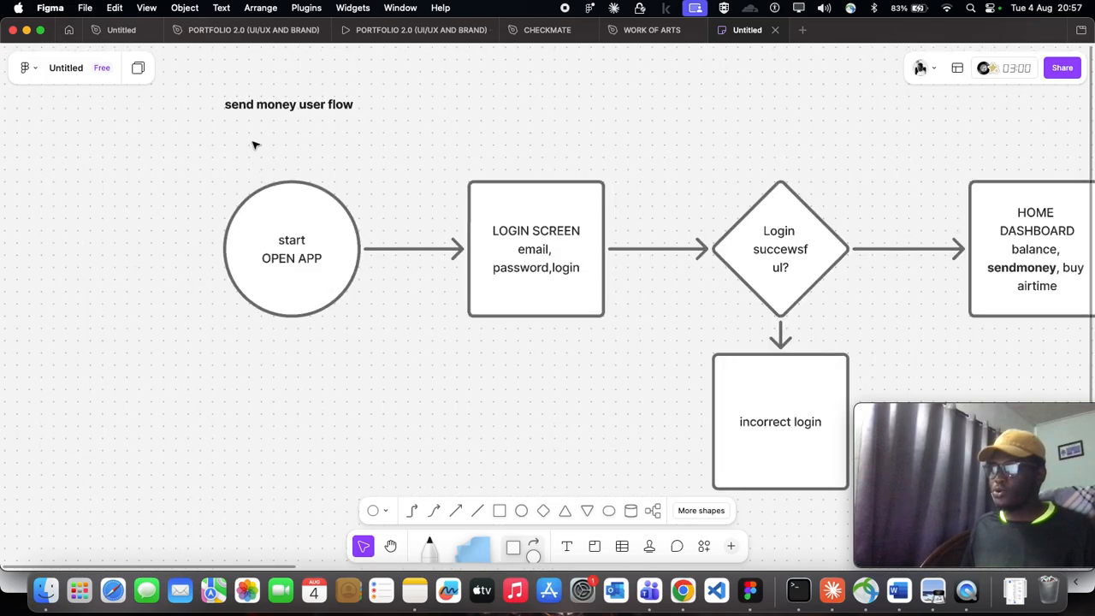
scroll(255, 170, up, 1)
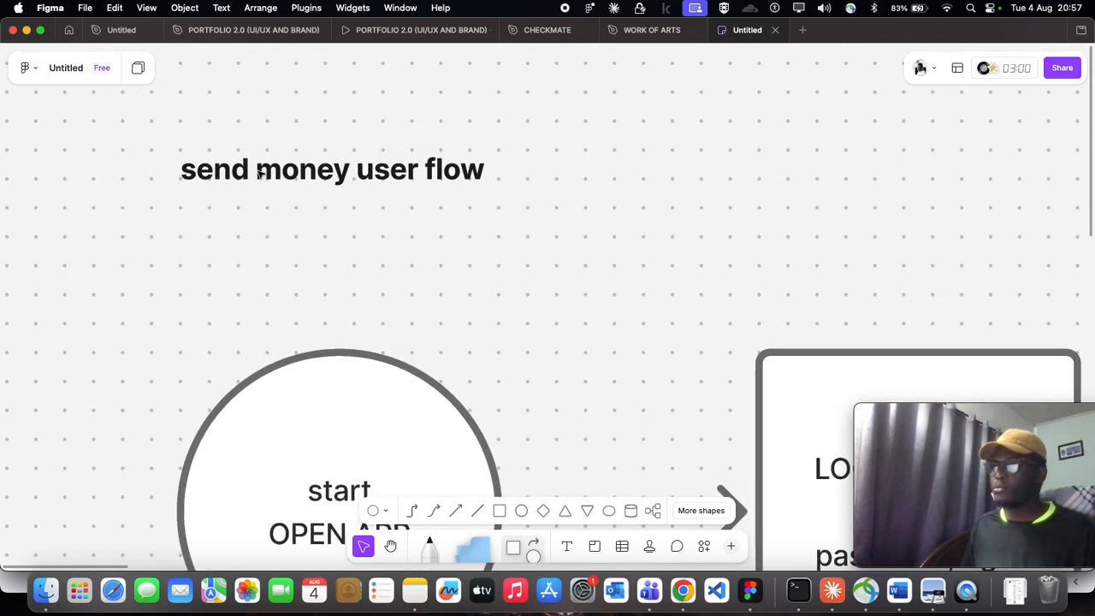
- Examine the board's "send money user flow" title and the opening part of the flow
double_click(254, 171)
drag(353, 169, 172, 156)
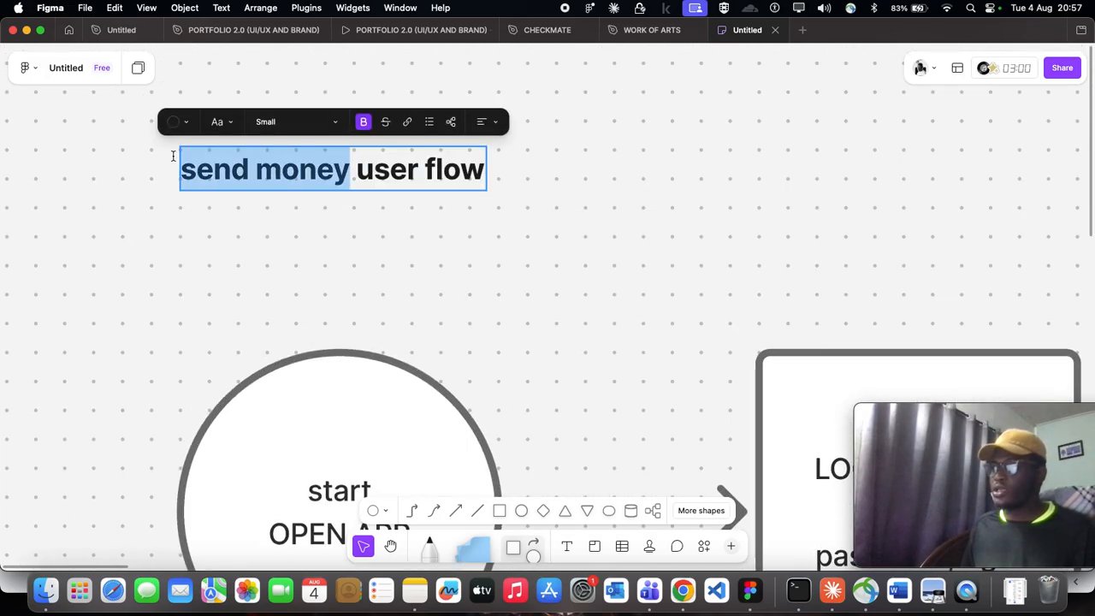
key(Escape)
scroll(374, 254, down, 3)
click(370, 245)
scroll(370, 245, down, 4)
scroll(370, 244, down, 2)
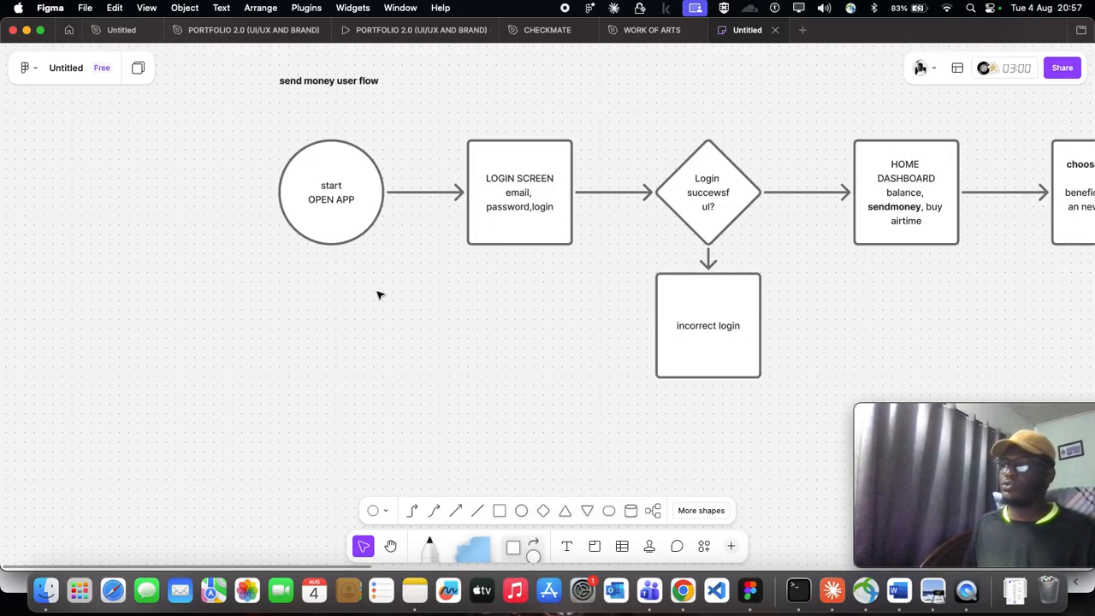
scroll(384, 298, down, 4)
scroll(394, 297, up, 2)
scroll(393, 297, right, 2)
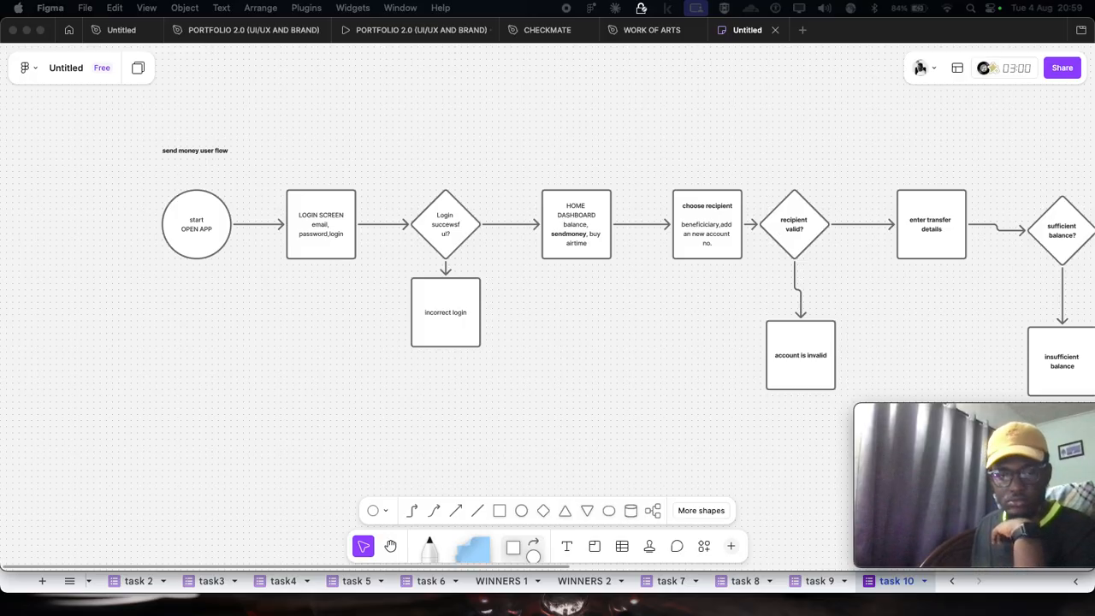
drag(950, 414, 902, 478)
scroll(684, 450, down, 1)
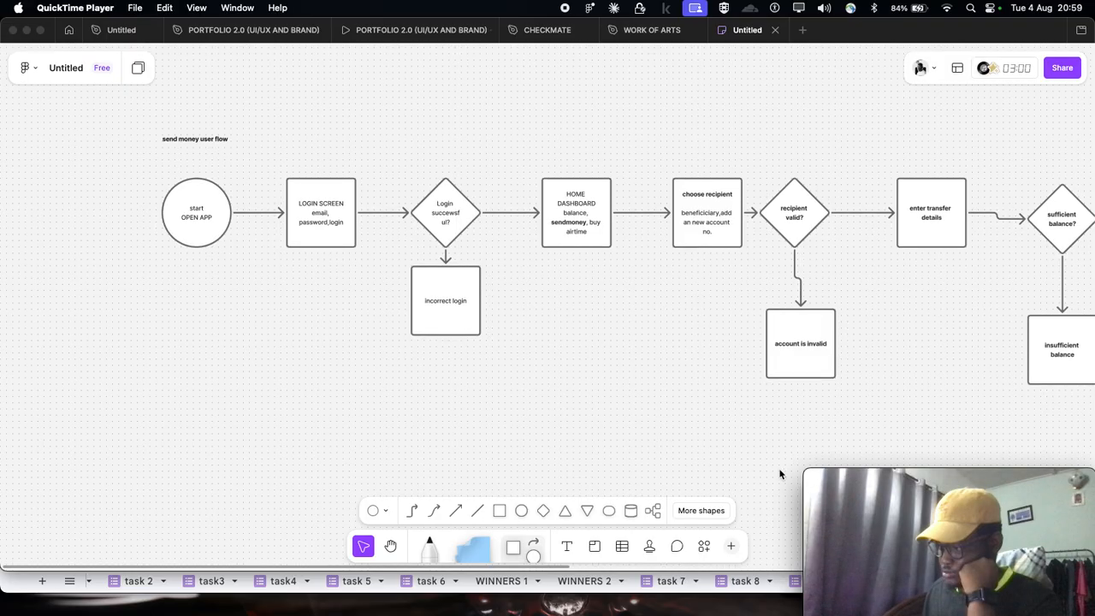
key(super+Tab)
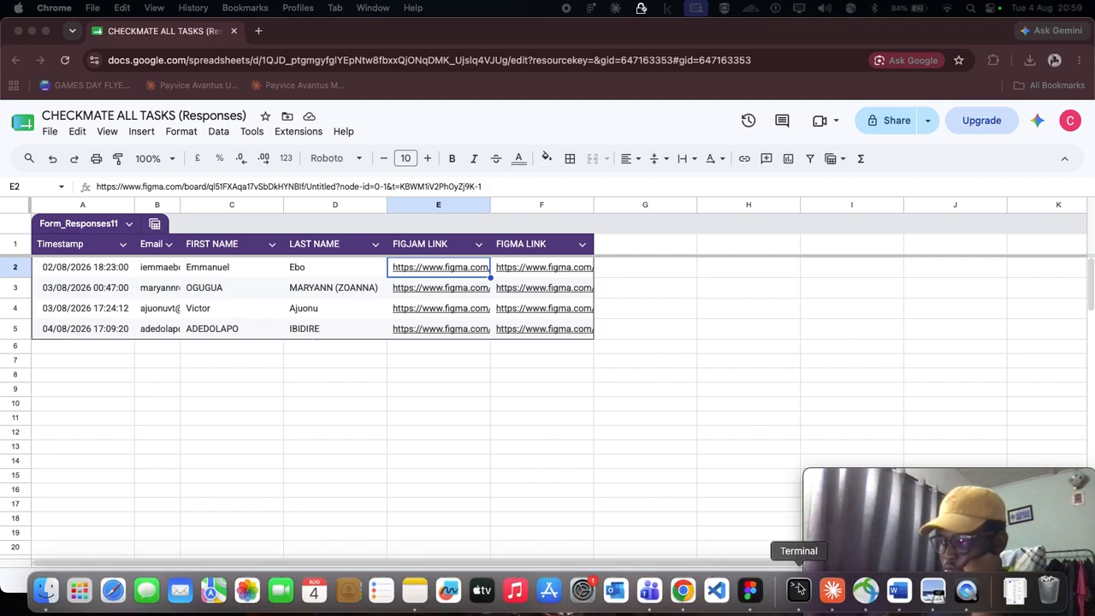
click(758, 601)
- Examine the start circle and how it leads into the login section of the flow
scroll(246, 371, up, 1)
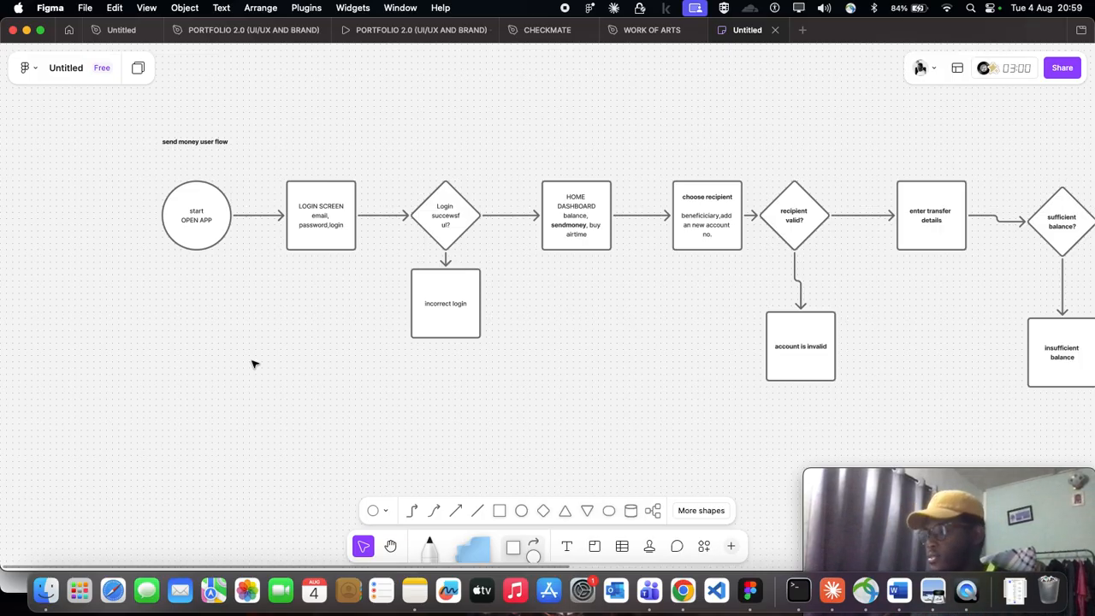
scroll(252, 364, up, 5)
scroll(142, 188, up, 2)
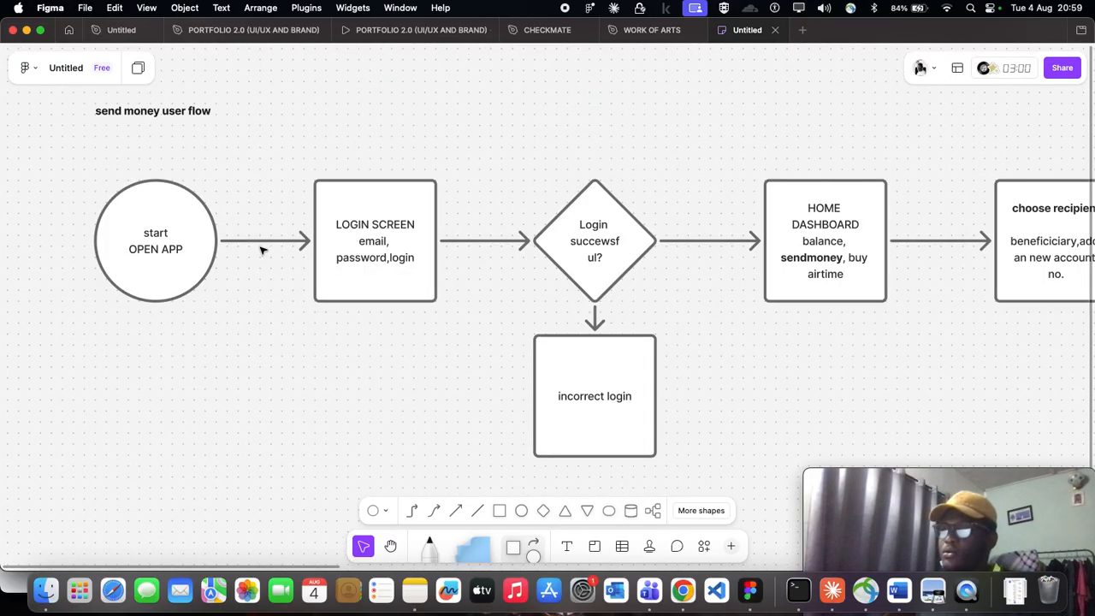
click(264, 245)
scroll(260, 245, left, 3)
click(283, 374)
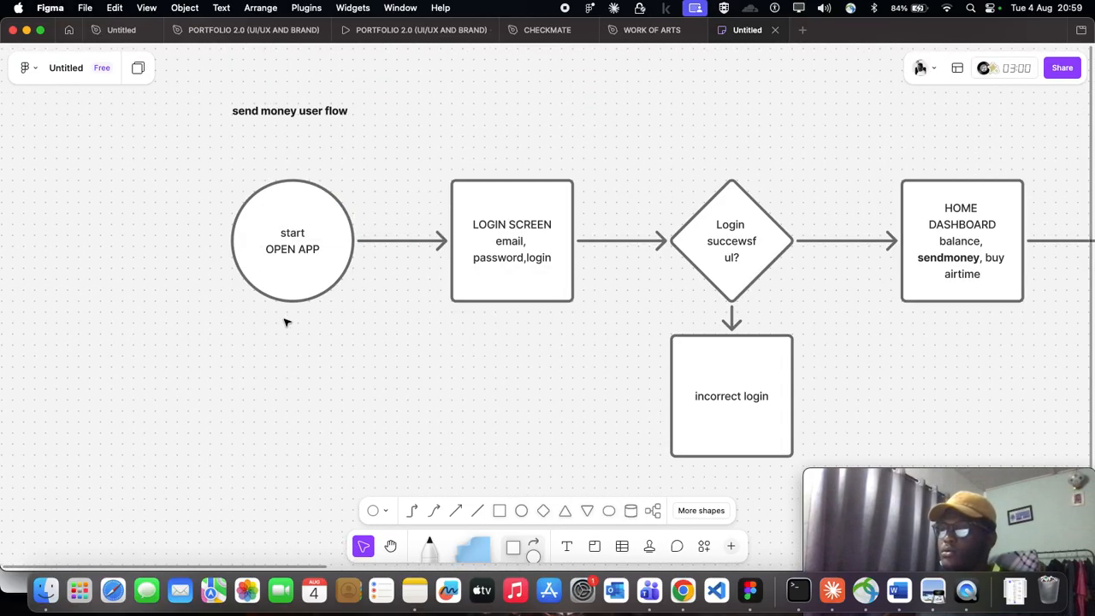
click(285, 303)
scroll(283, 354, right, 3)
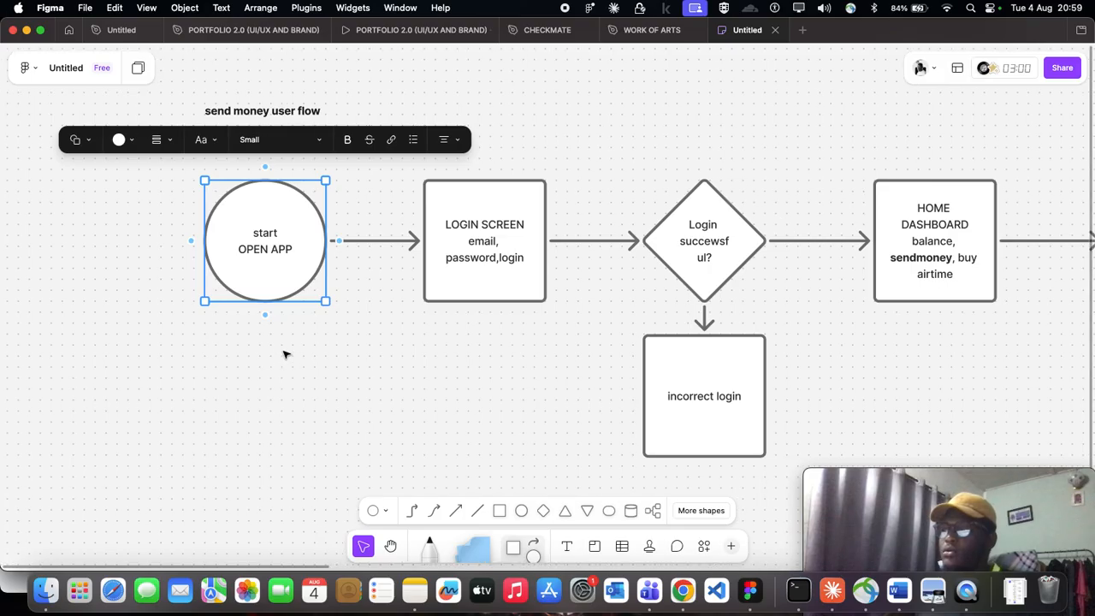
scroll(270, 304, left, 5)
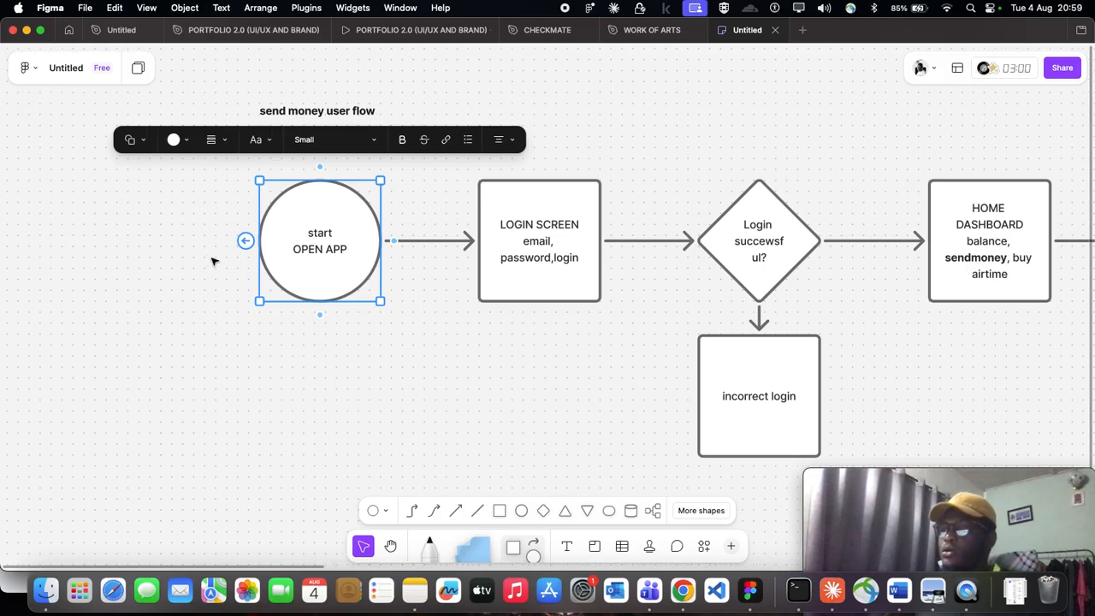
click(96, 248)
scroll(299, 265, down, 3)
click(314, 249)
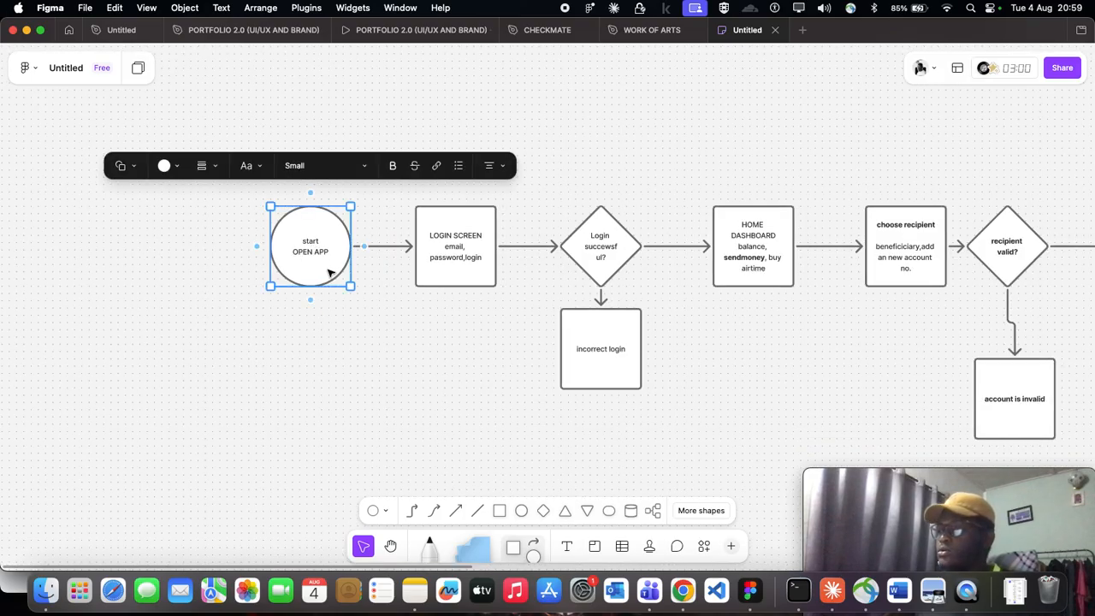
click(286, 322)
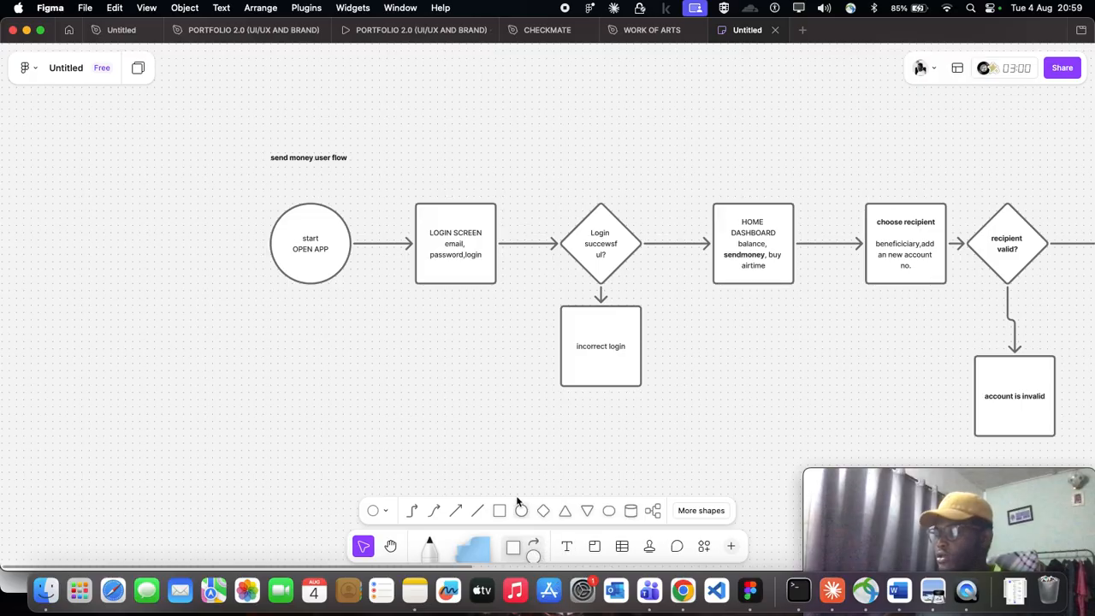
scroll(313, 278, up, 5)
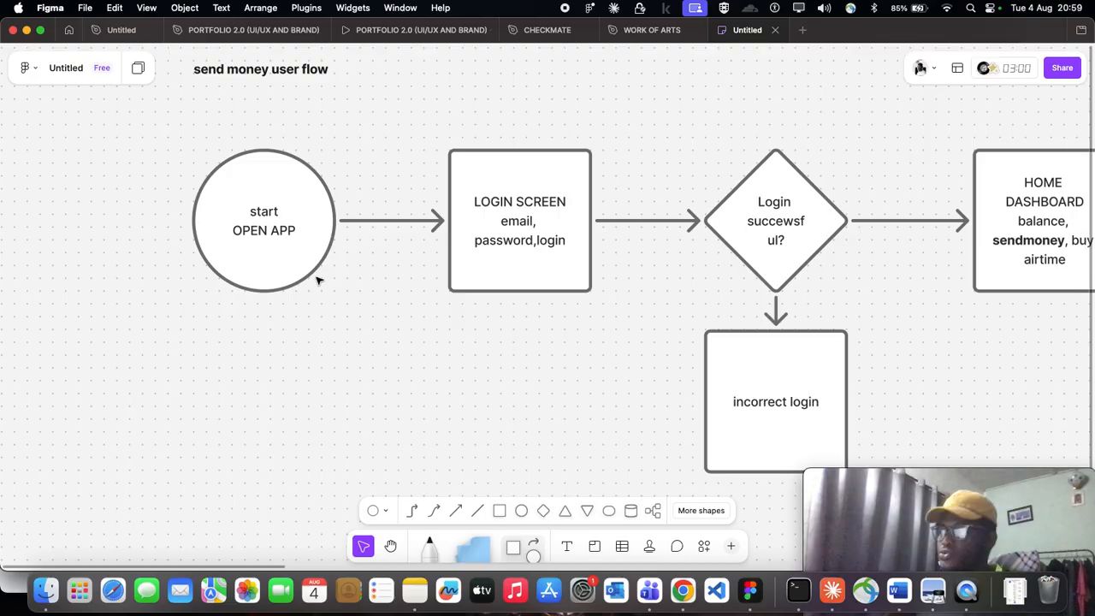
scroll(536, 298, down, 1)
click(311, 243)
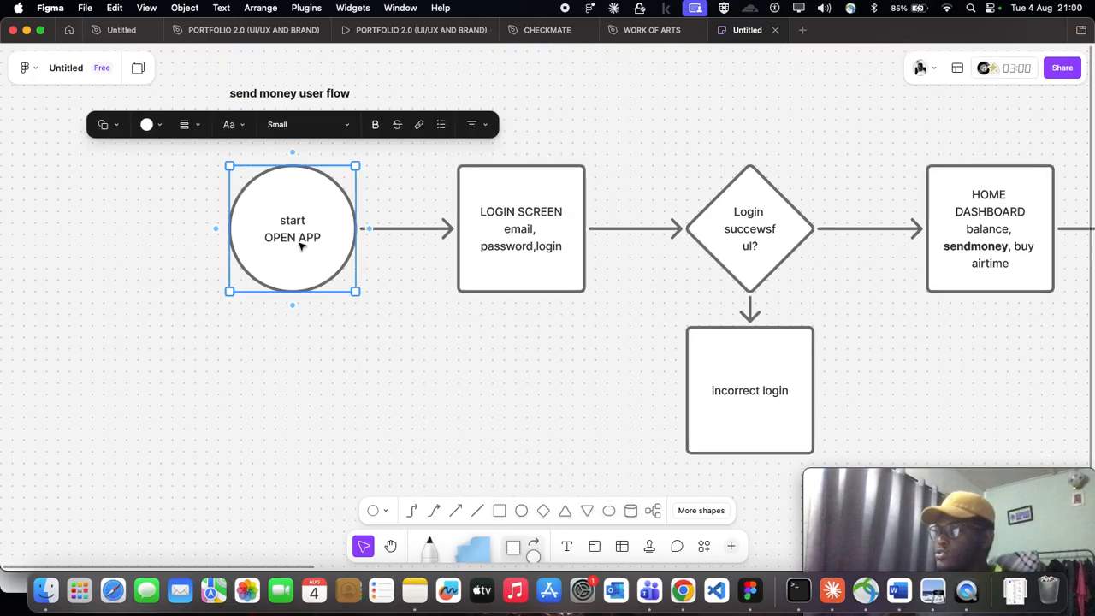
scroll(243, 231, left, 2)
scroll(243, 231, left, 4)
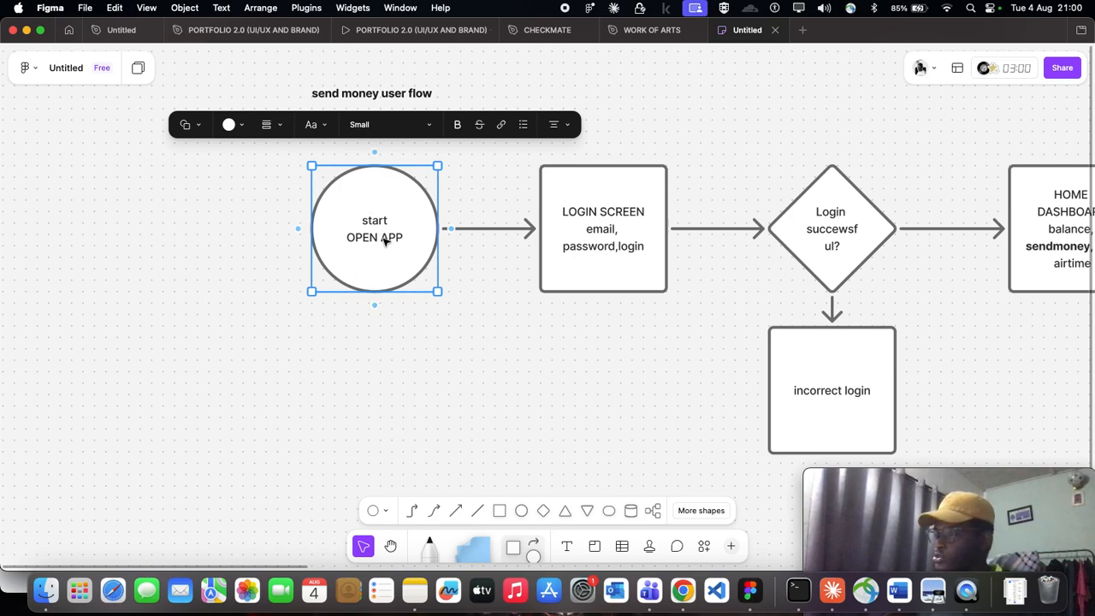
click(360, 376)
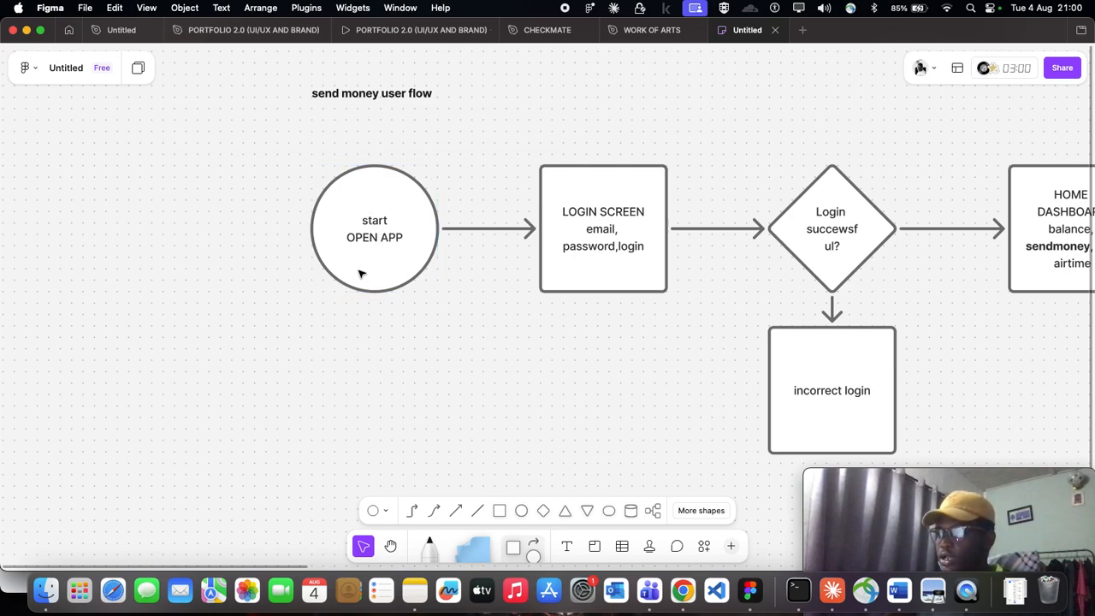
- Change the "start OPEN APP" circle into a square
click(366, 260)
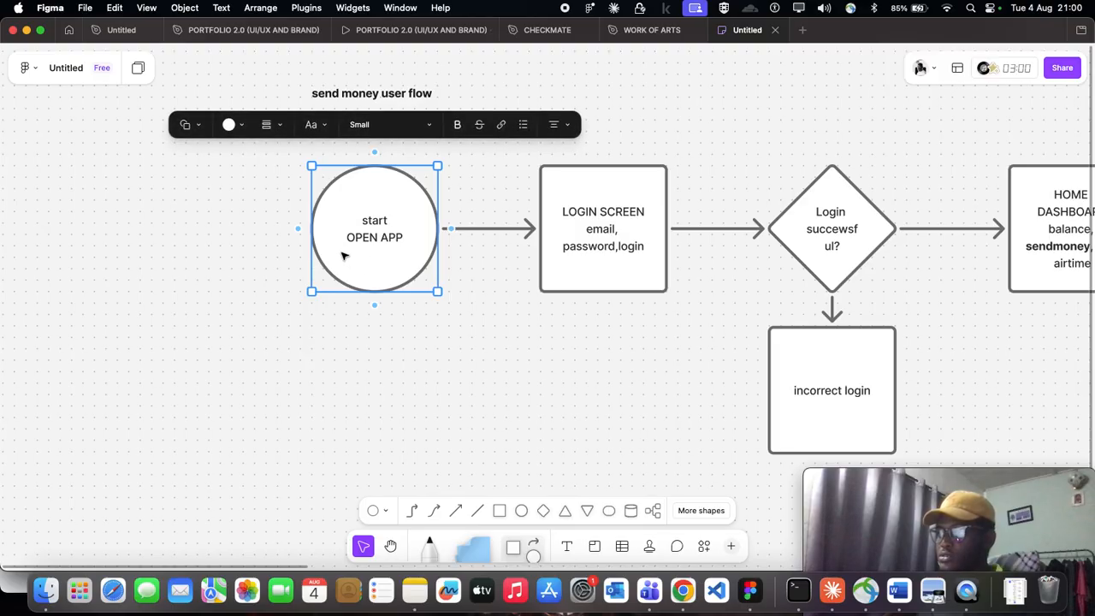
click(192, 128)
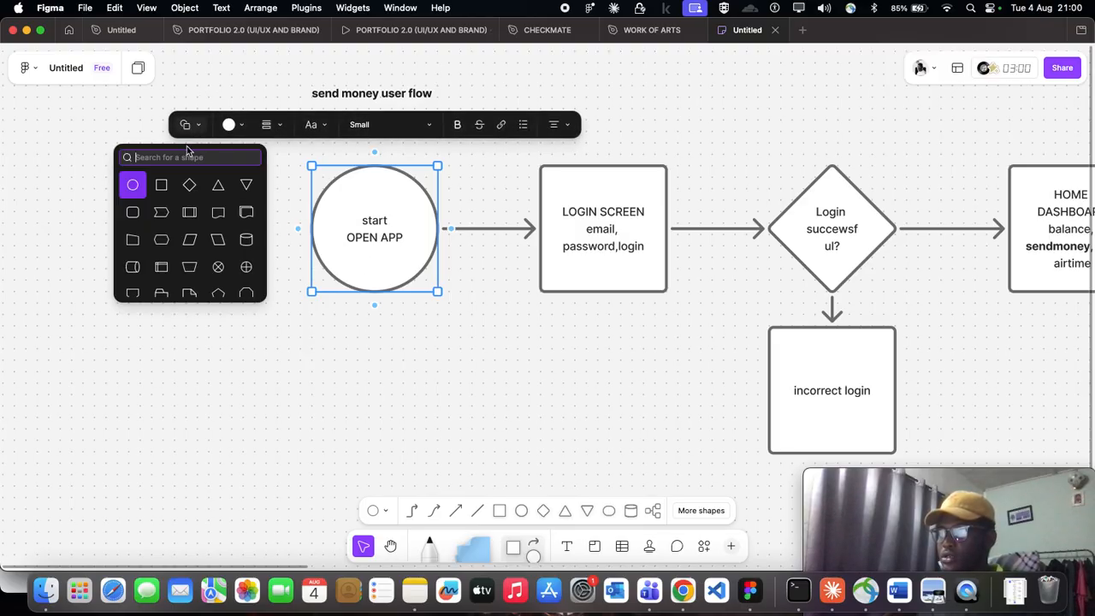
click(162, 183)
click(411, 356)
scroll(410, 357, down, 5)
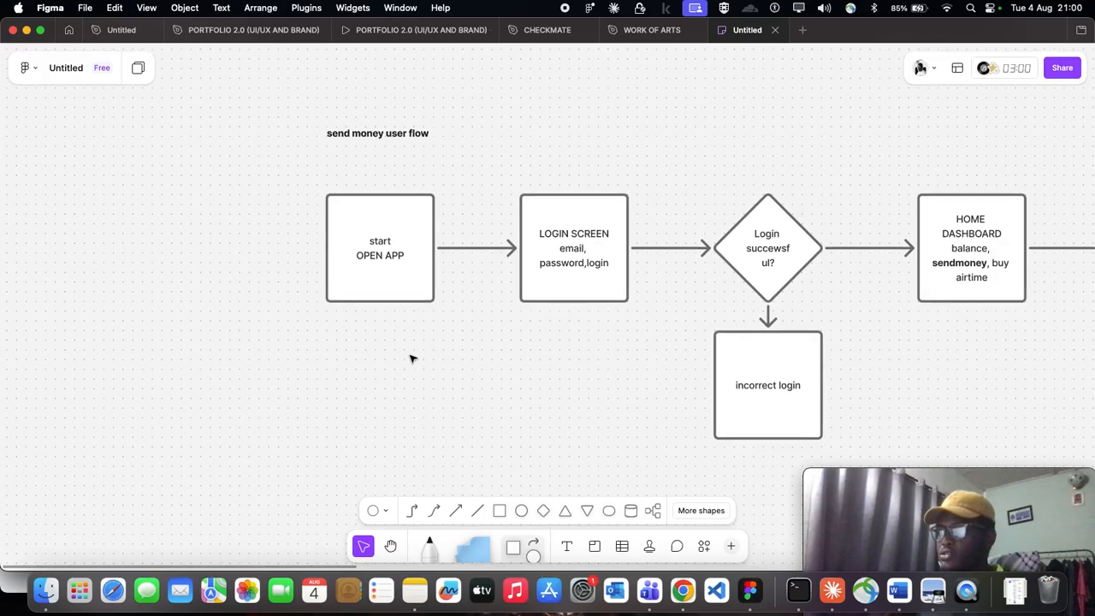
scroll(345, 306, up, 3)
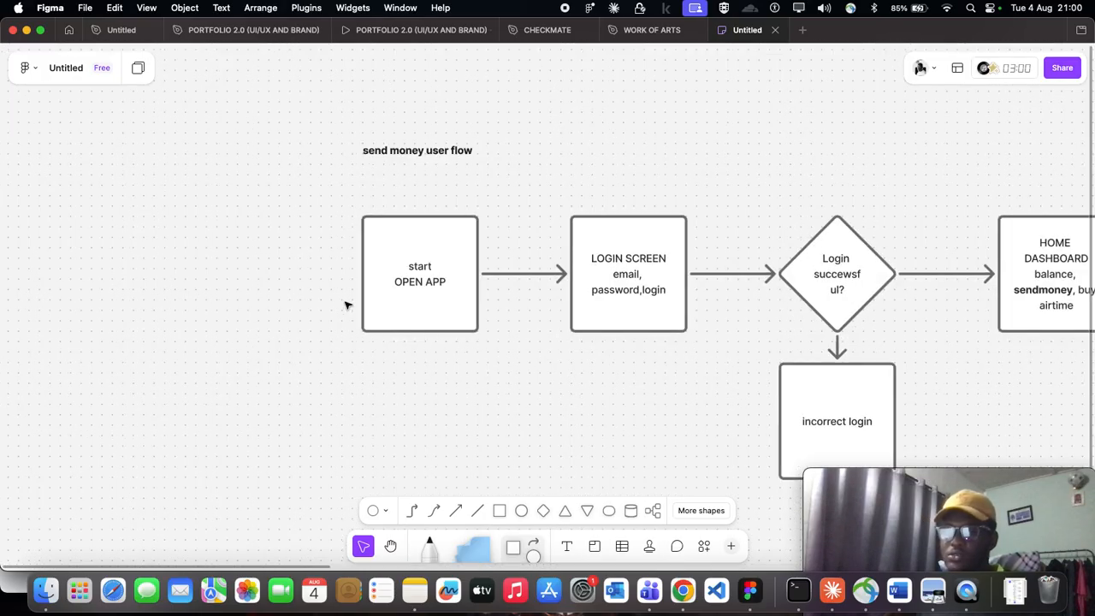
- Add a circle to the left of the "start OPEN APP" square, connect it to the square with an arrow and align the two
scroll(345, 305, left, 2)
scroll(349, 307, right, 3)
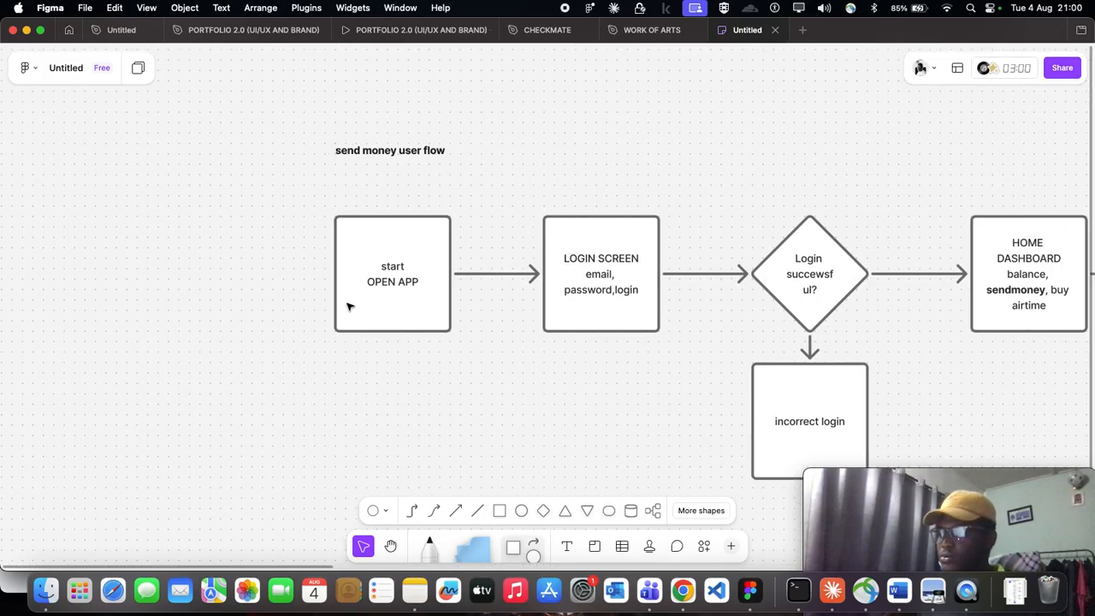
click(528, 556)
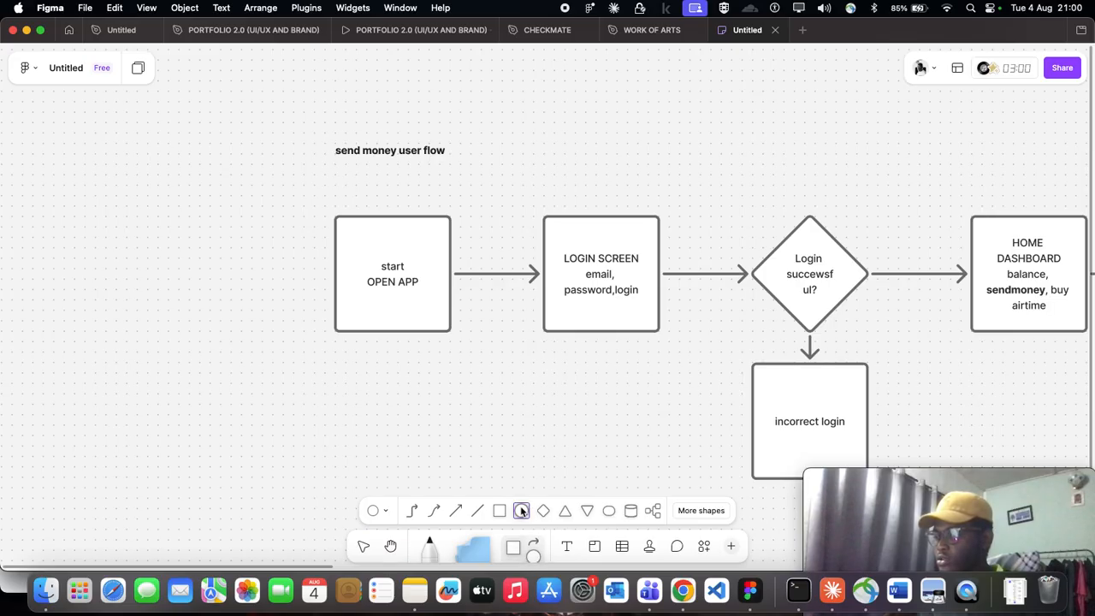
click(158, 226)
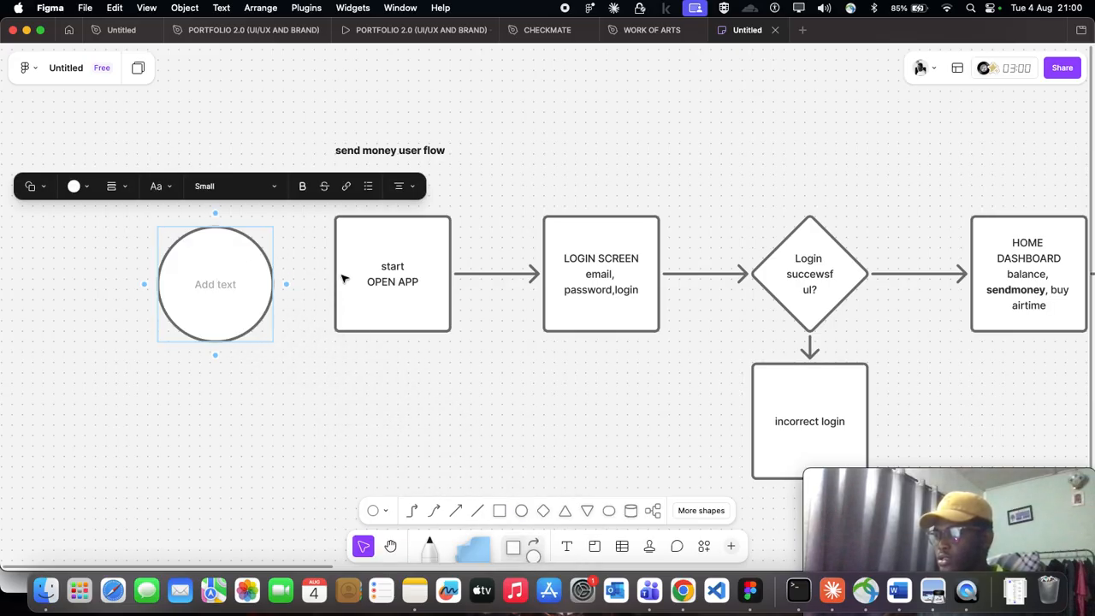
drag(287, 284, 368, 278)
drag(197, 270, 201, 249)
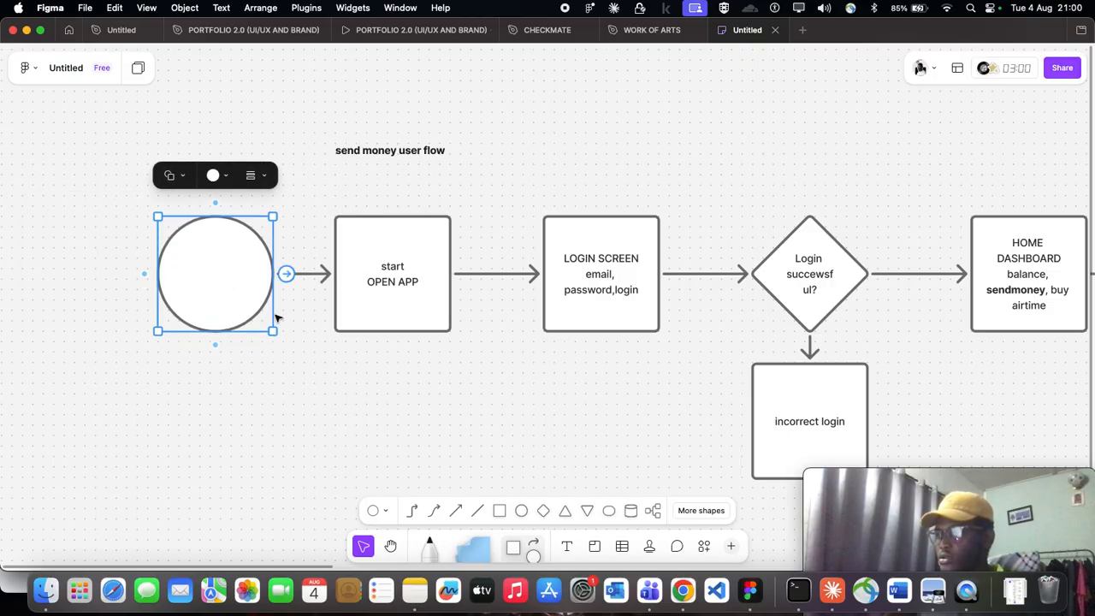
- Label the new circle at the beginning of the flow "start"
double_click(226, 274)
text(start)
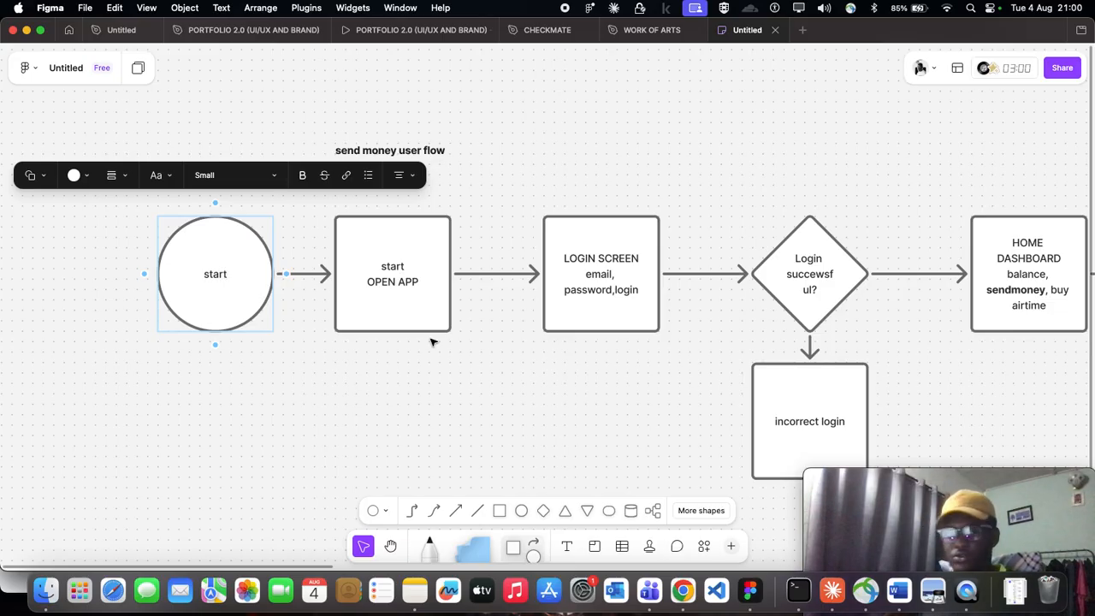
click(468, 425)
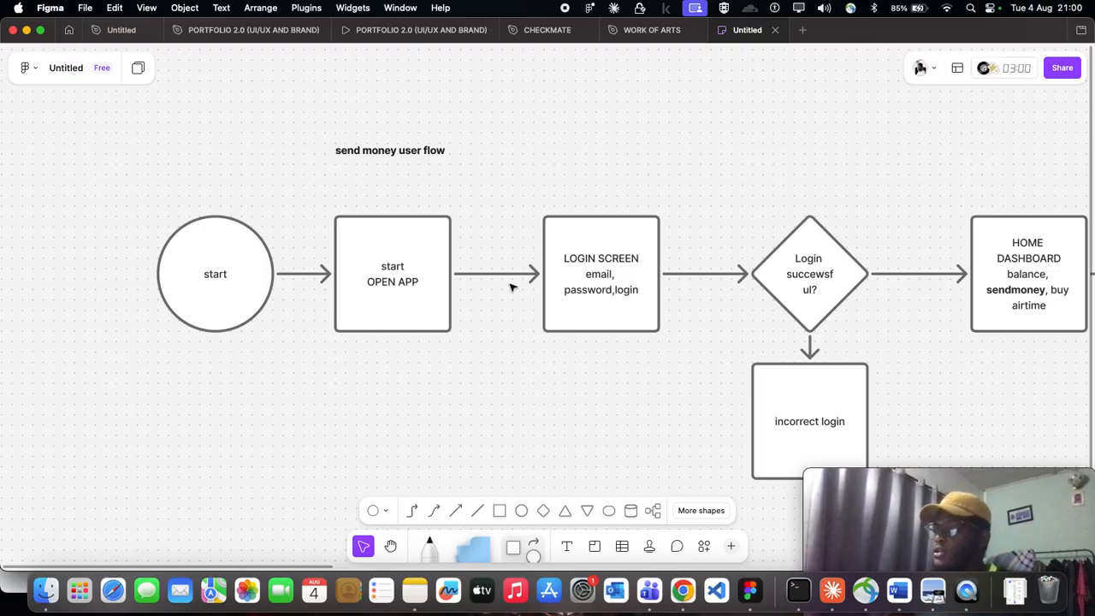
- Move the "start" circle and "start OPEN APP" square together to the left, widening the gap before the login screen square
scroll(512, 287, right, 5)
click(380, 274)
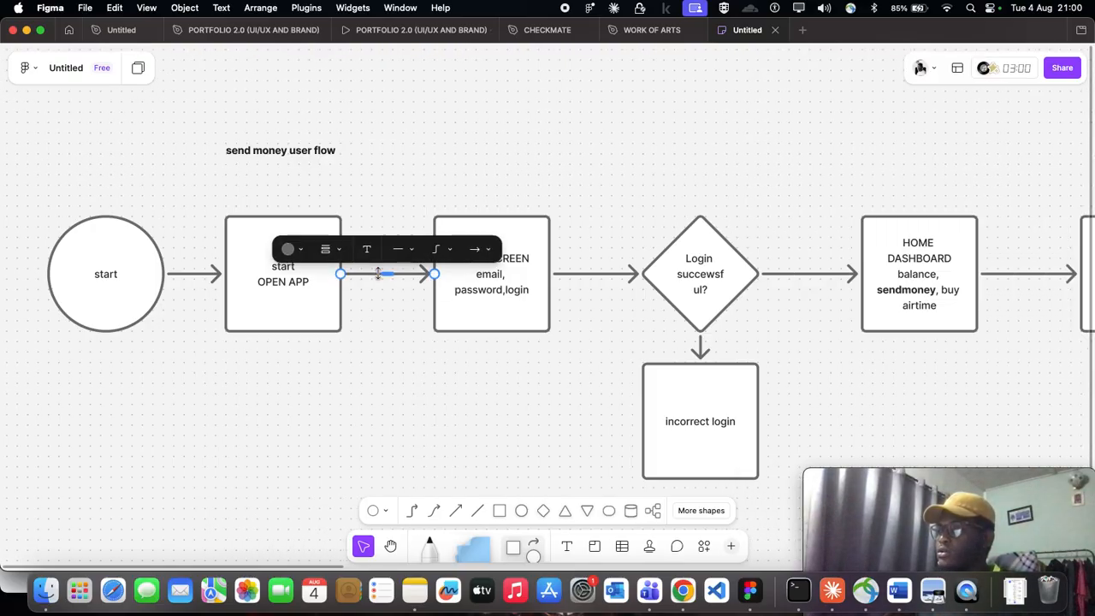
click(414, 332)
click(394, 273)
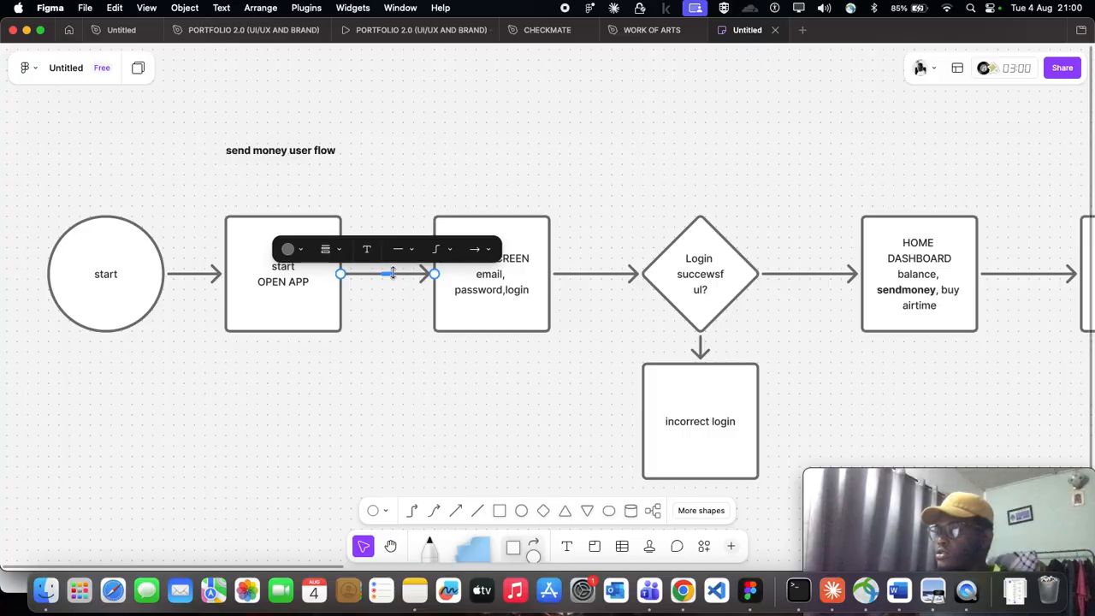
click(81, 211)
scroll(196, 279, down, 5)
scroll(196, 279, left, 2)
drag(176, 254, 238, 283)
scroll(308, 322, up, 3)
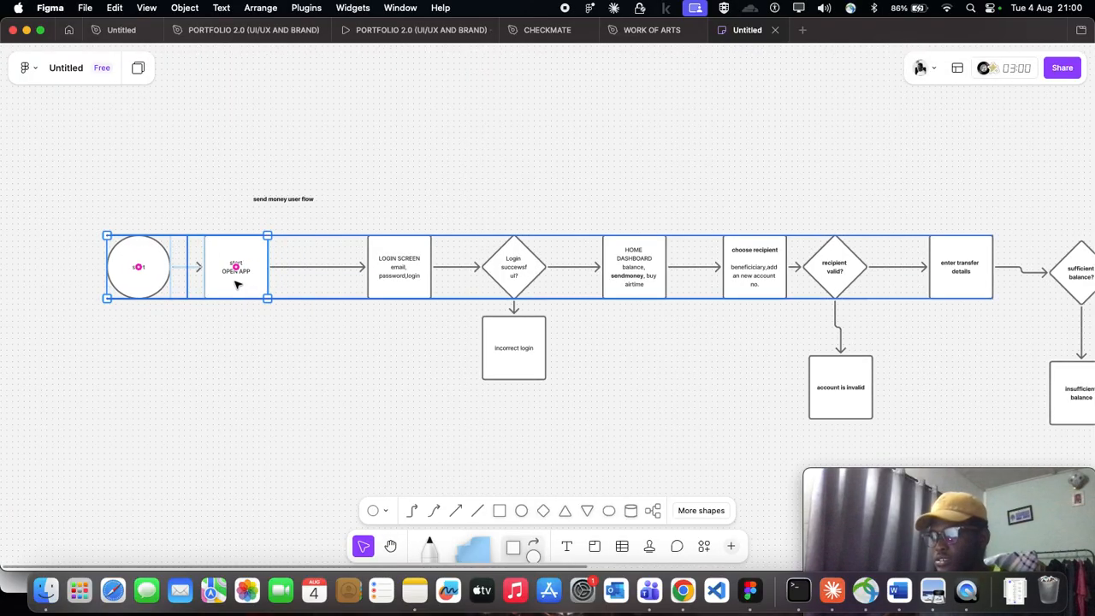
- Add a square in line between the "start OPEN APP" and login screen squares, and connect it to "start OPEN APP" with an arrow
double_click(320, 266)
scroll(314, 264, up, 5)
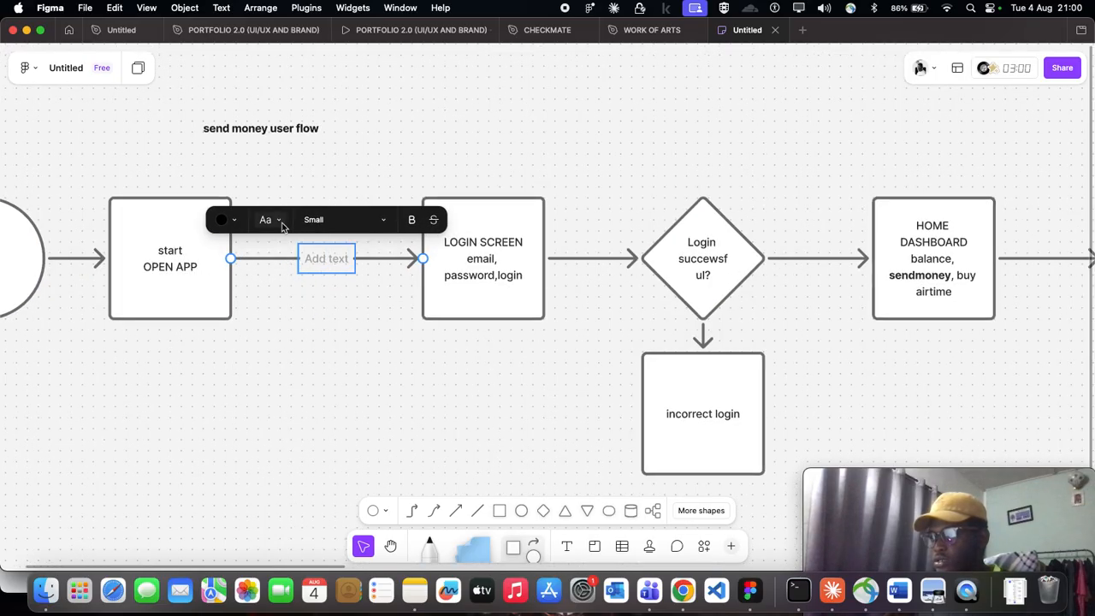
click(500, 511)
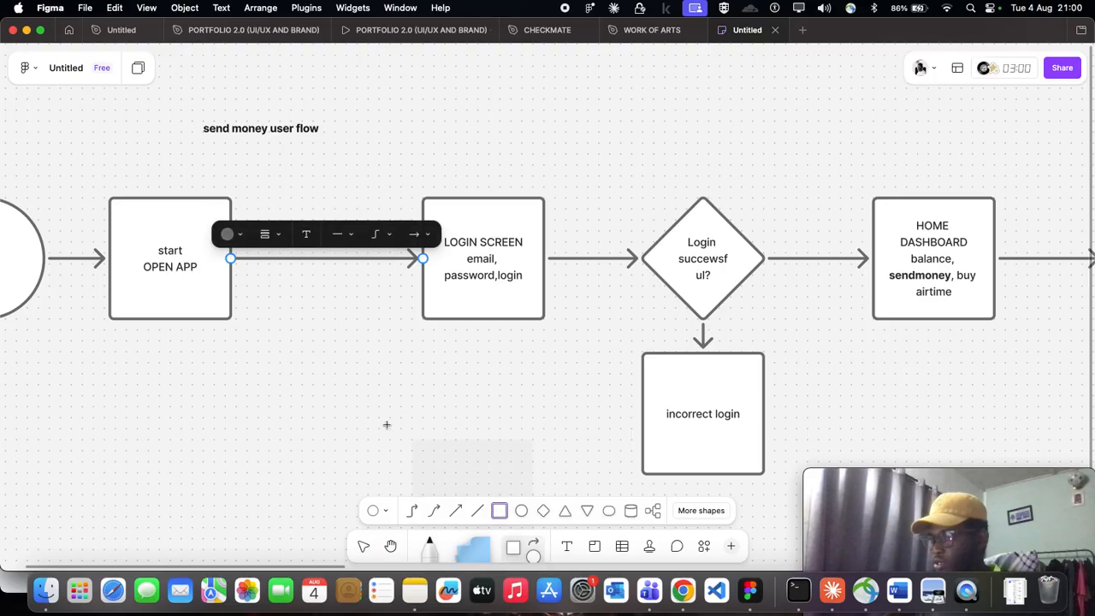
click(292, 262)
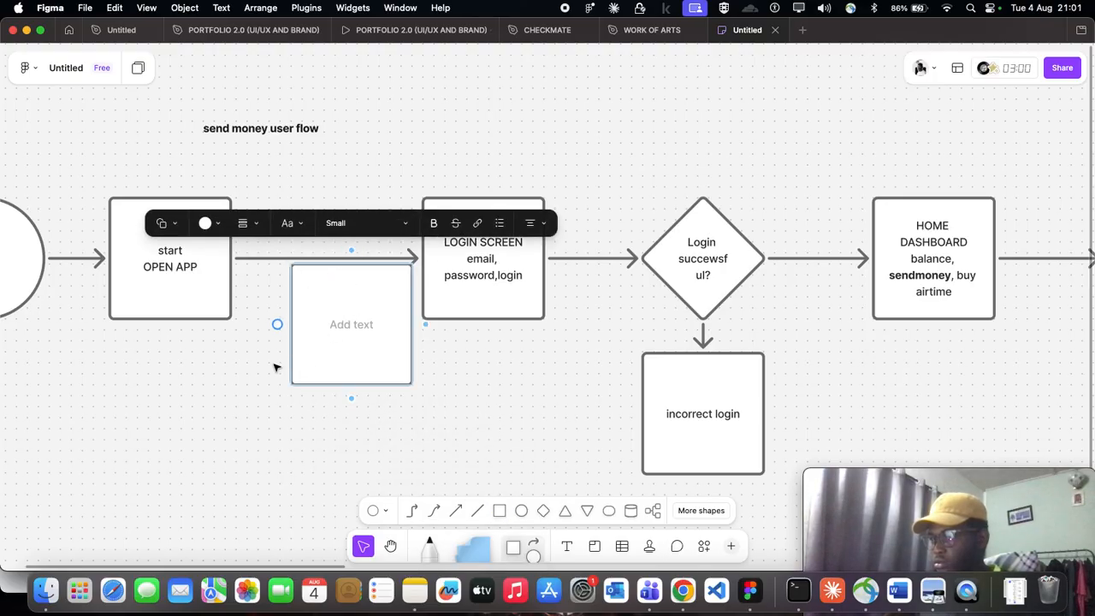
click(439, 429)
drag(363, 333, 343, 290)
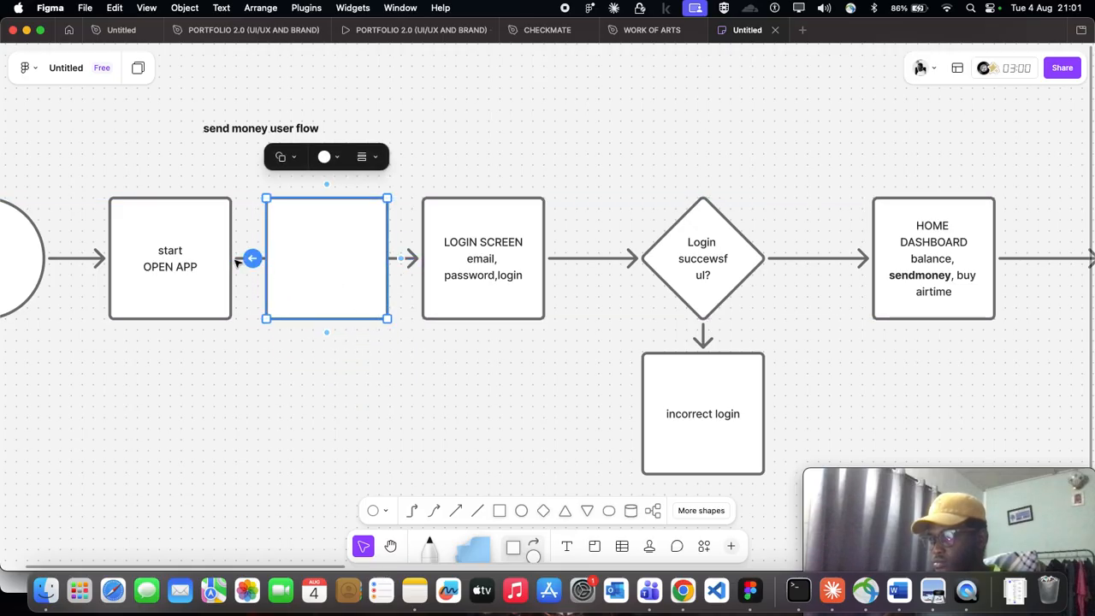
scroll(238, 263, up, 5)
click(219, 354)
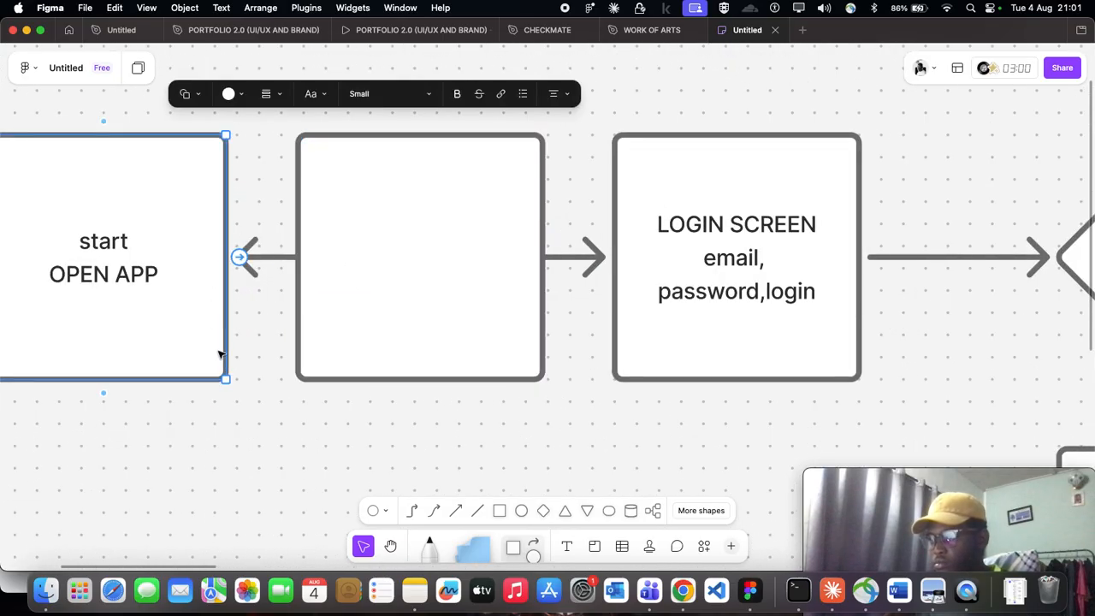
- Try moving the blank square below the flow line and delete the arrows between the "start OPEN APP" and login screen squares
scroll(257, 364, down, 5)
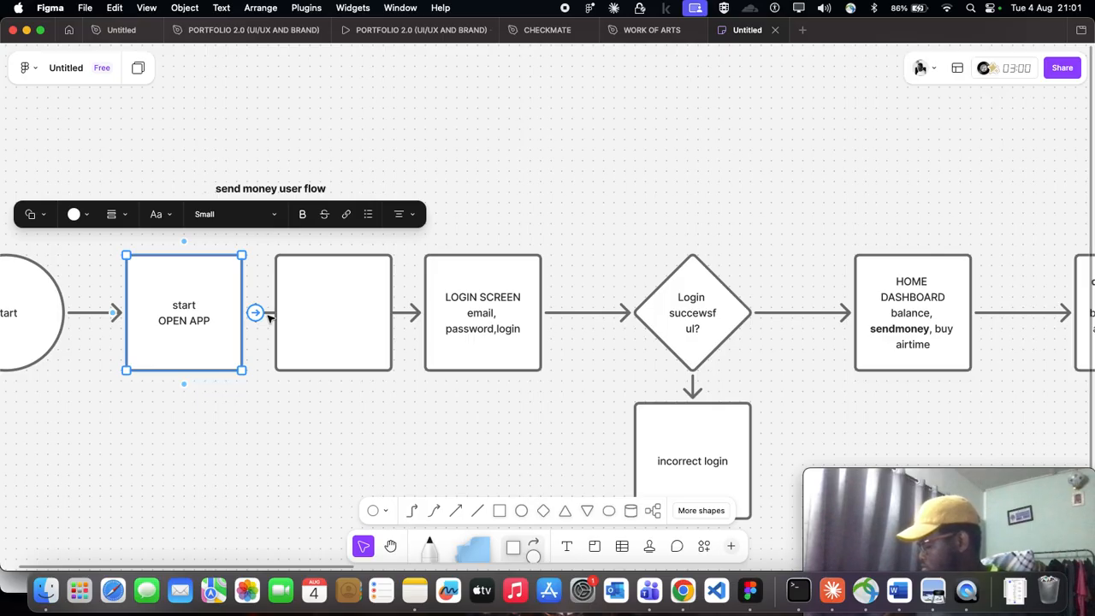
scroll(269, 318, left, 1)
scroll(267, 318, up, 5)
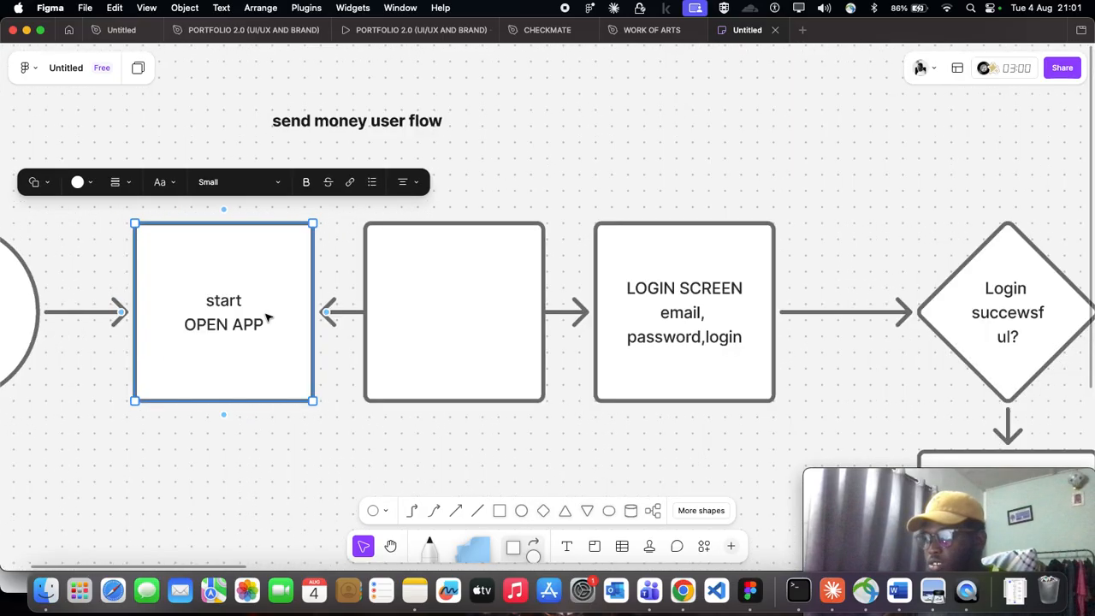
click(307, 315)
key(Escape)
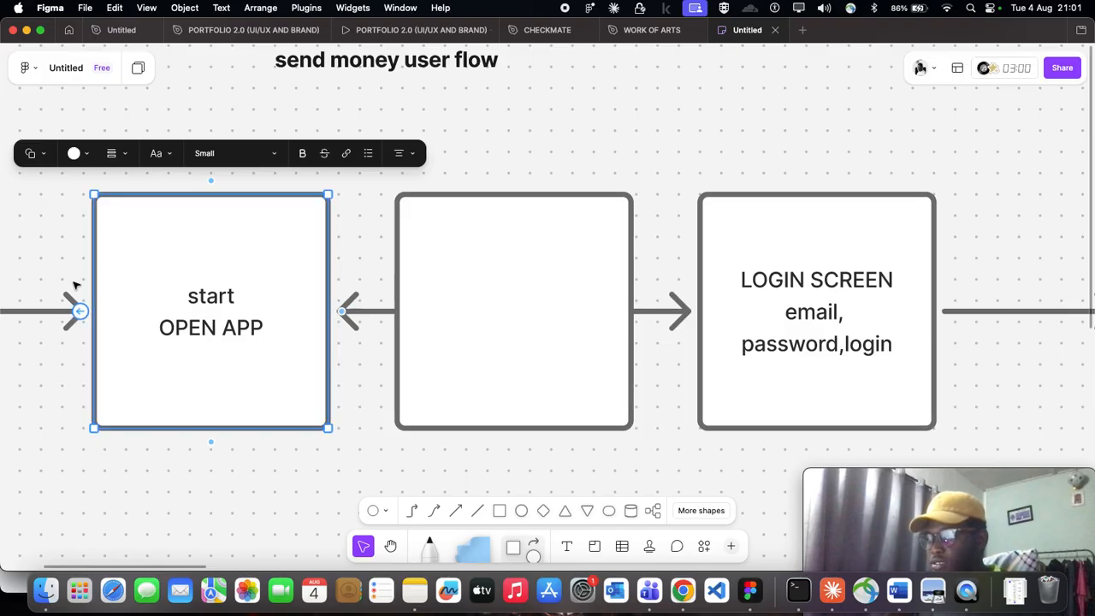
scroll(137, 293, left, 2)
click(107, 353)
drag(681, 310, 669, 439)
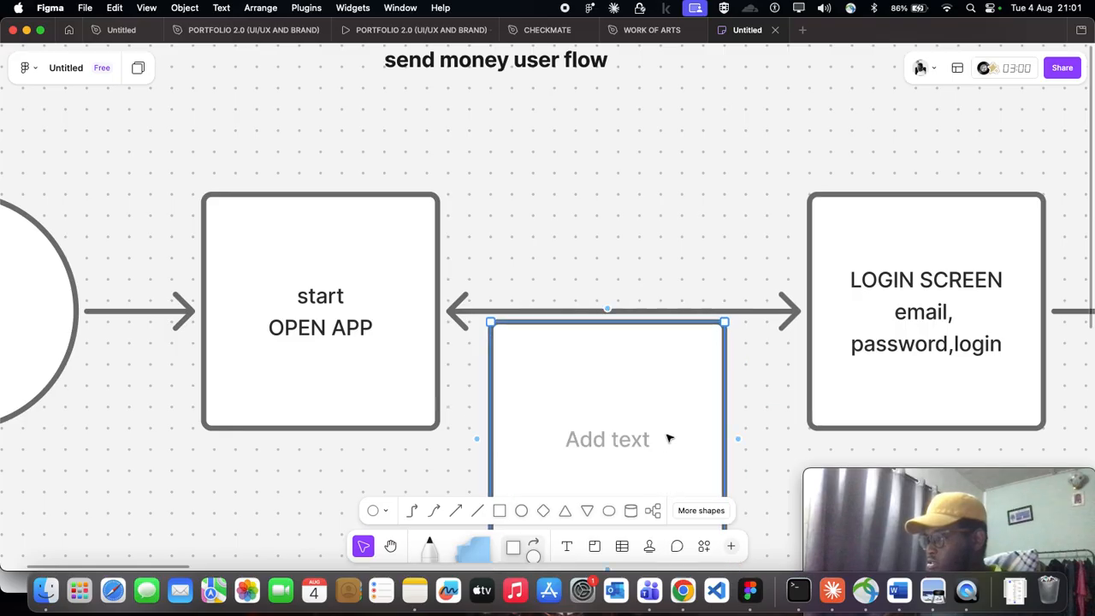
click(778, 313)
key(Delete)
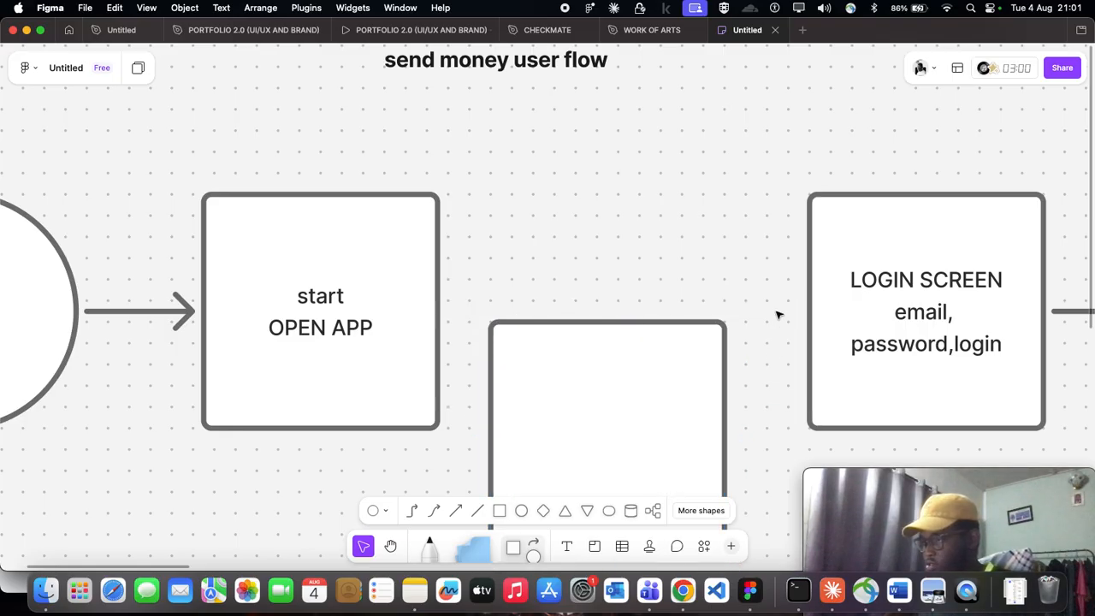
scroll(778, 314, down, 1)
scroll(777, 314, down, 5)
scroll(777, 314, right, 1)
click(509, 340)
drag(518, 352, 536, 391)
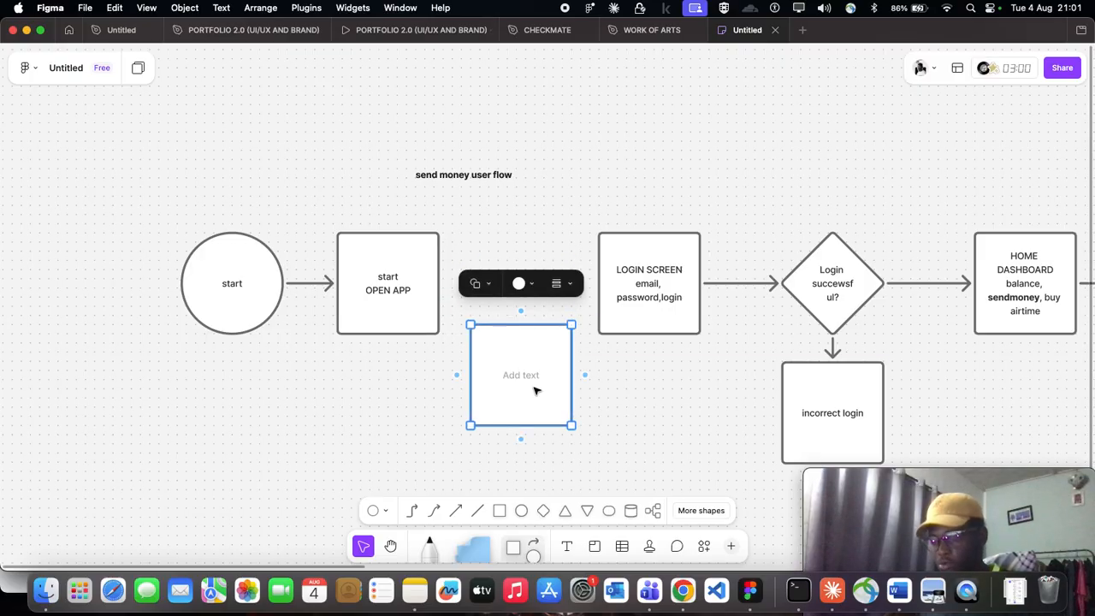
- Undo the recent edits and the blank square's backward arrow, restoring the arrow toward the login screen, and move the blank square below the flow line
key(super+z)
key(super+z)
click(535, 388)
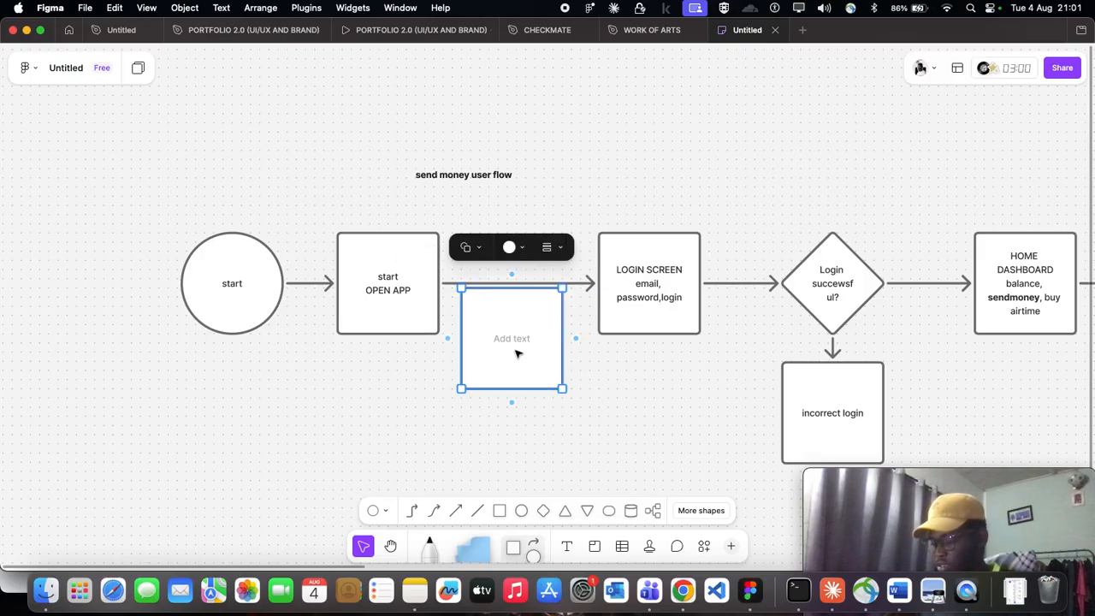
key(Delete)
scroll(455, 304, up, 2)
scroll(452, 302, right, 1)
key(super+z)
key(super+z)
key(super+z)
key(super+z)
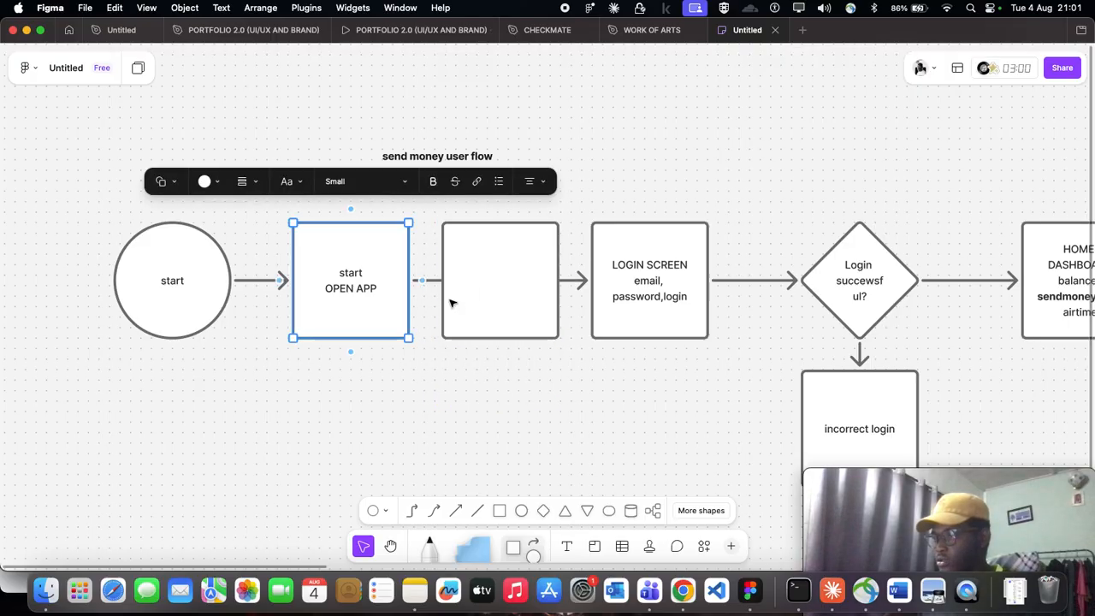
key(super+z)
drag(550, 362, 587, 494)
- Shift the "start" circle and "start OPEN APP" square together to the left to widen the gap before the login screen square
scroll(283, 257, left, 3)
drag(235, 179, 501, 376)
drag(471, 310, 373, 307)
key(super+z)
click(267, 405)
drag(217, 368, 547, 203)
drag(507, 303, 422, 303)
click(582, 368)
scroll(580, 371, down, 2)
scroll(580, 370, right, 1)
scroll(581, 371, down, 2)
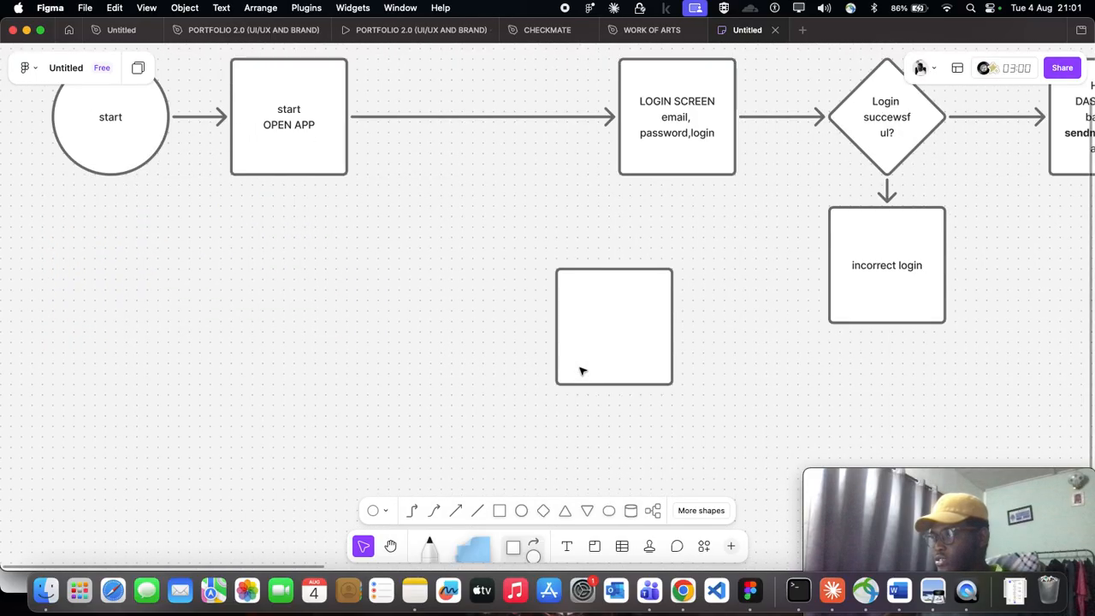
- Try the blank square in line between "start OPEN APP" and the login screen, and move it back below the flow
scroll(579, 368, down, 3)
click(580, 369)
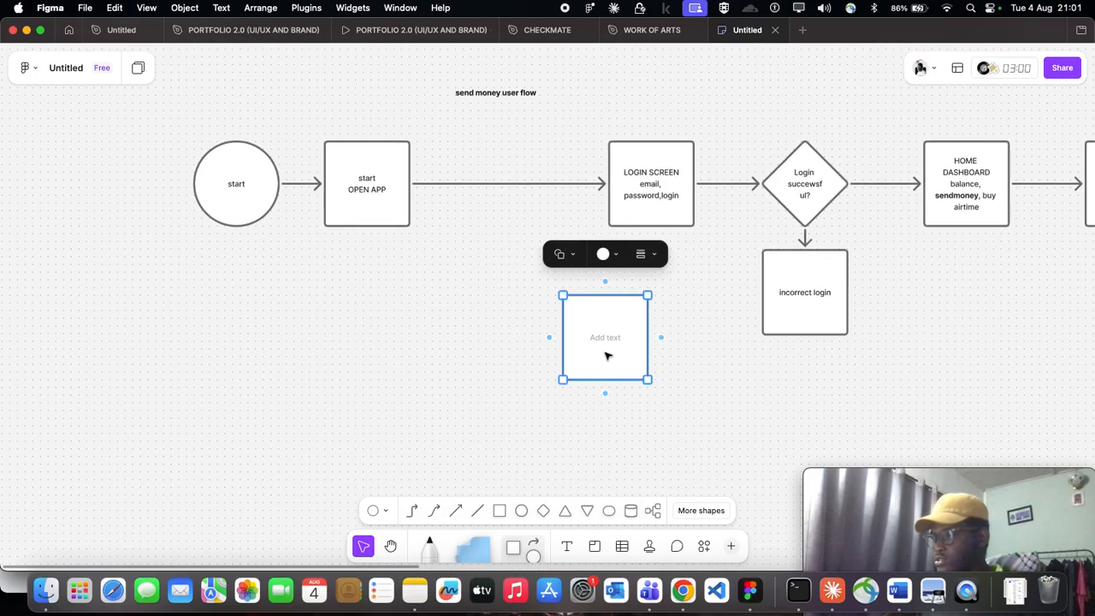
drag(603, 339, 503, 197)
scroll(447, 257, up, 3)
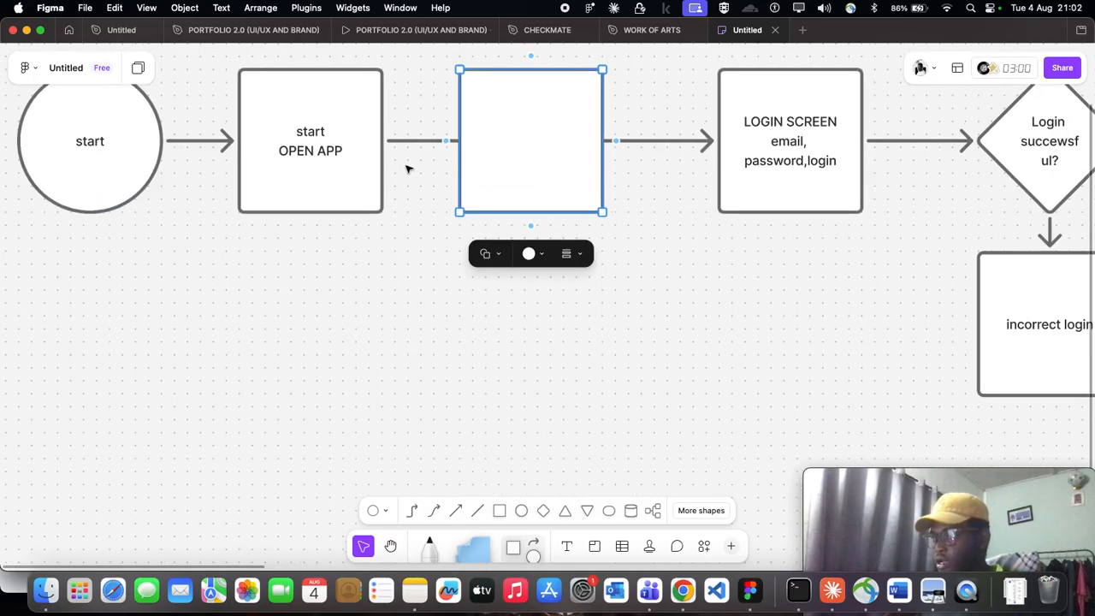
drag(521, 151, 534, 357)
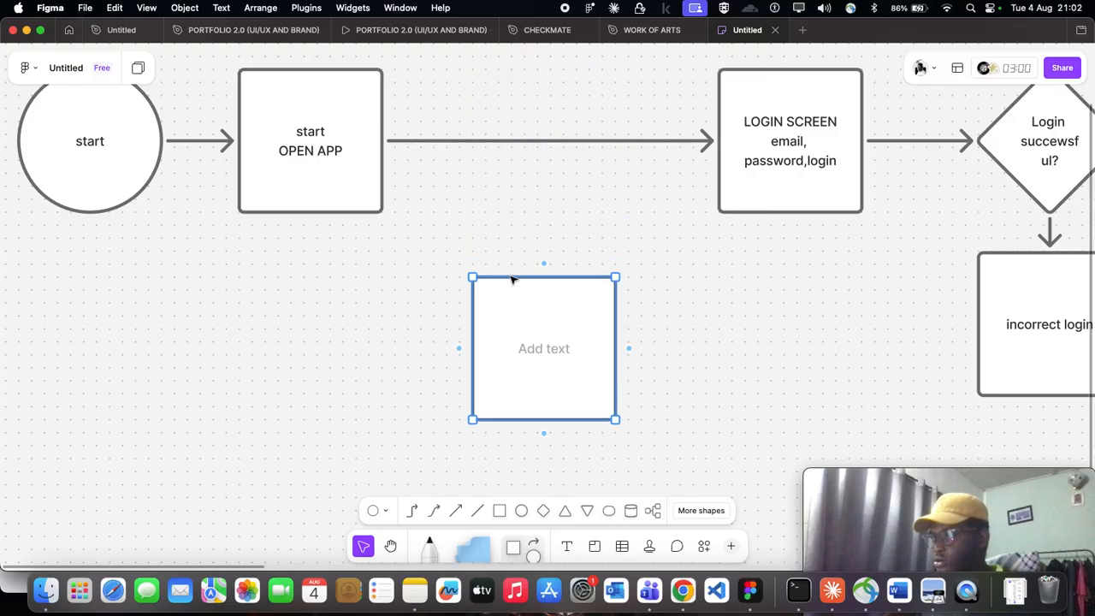
- Delete the long arrow running from the "start OPEN APP" square to the login screen square
click(420, 142)
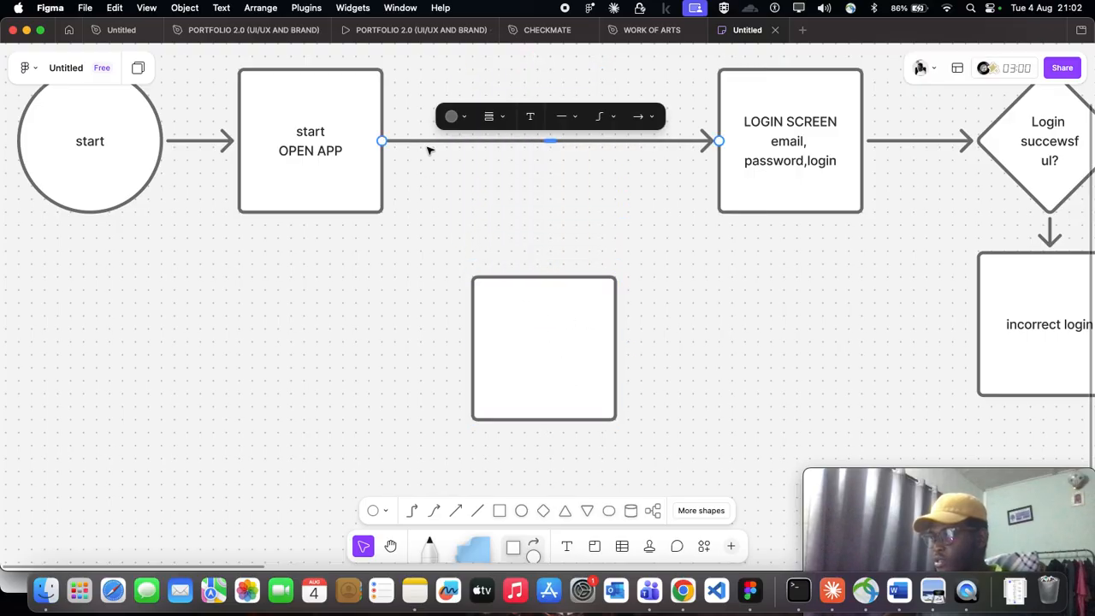
scroll(431, 151, up, 2)
click(515, 361)
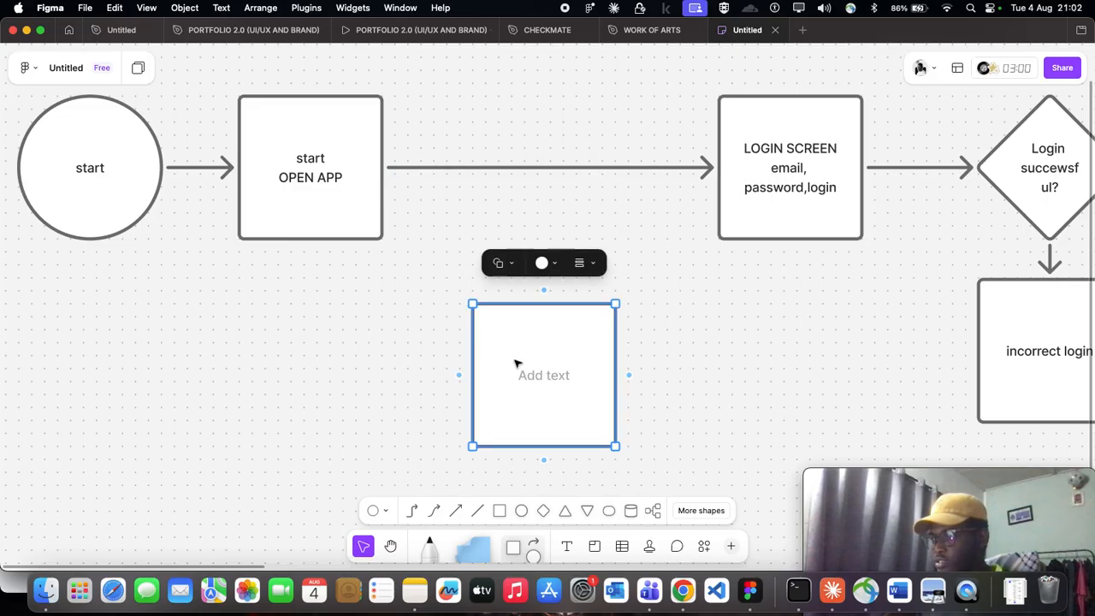
scroll(516, 362, down, 3)
drag(173, 147, 366, 276)
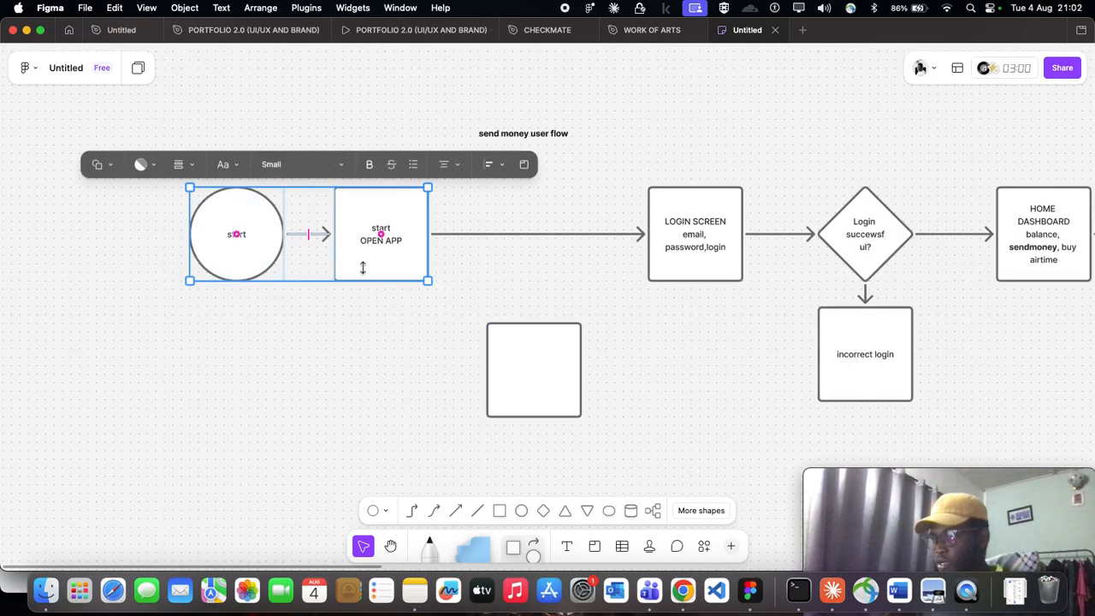
click(446, 310)
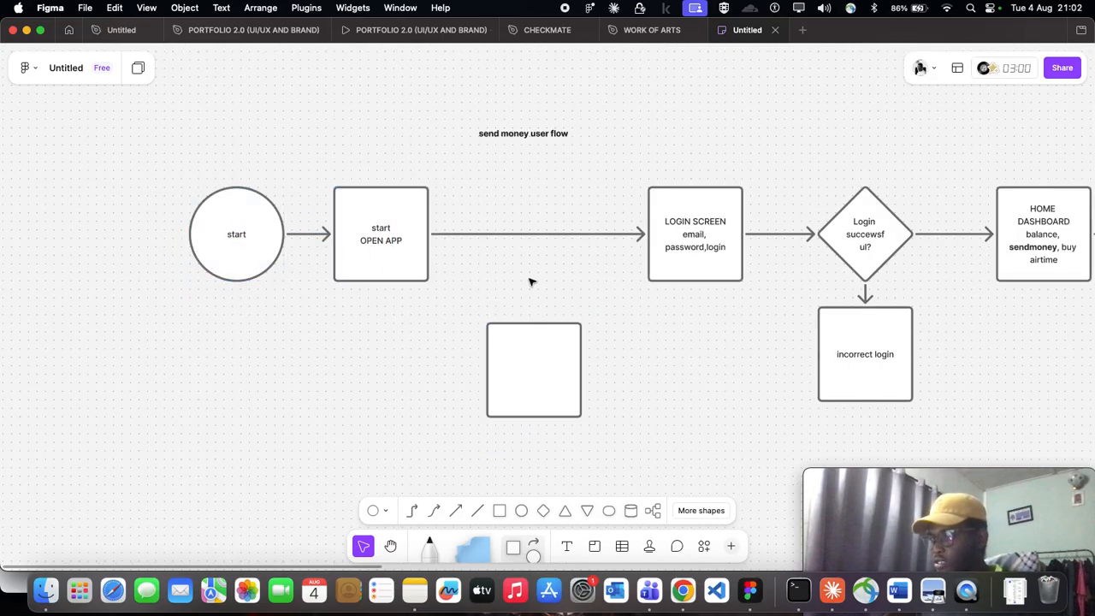
click(512, 234)
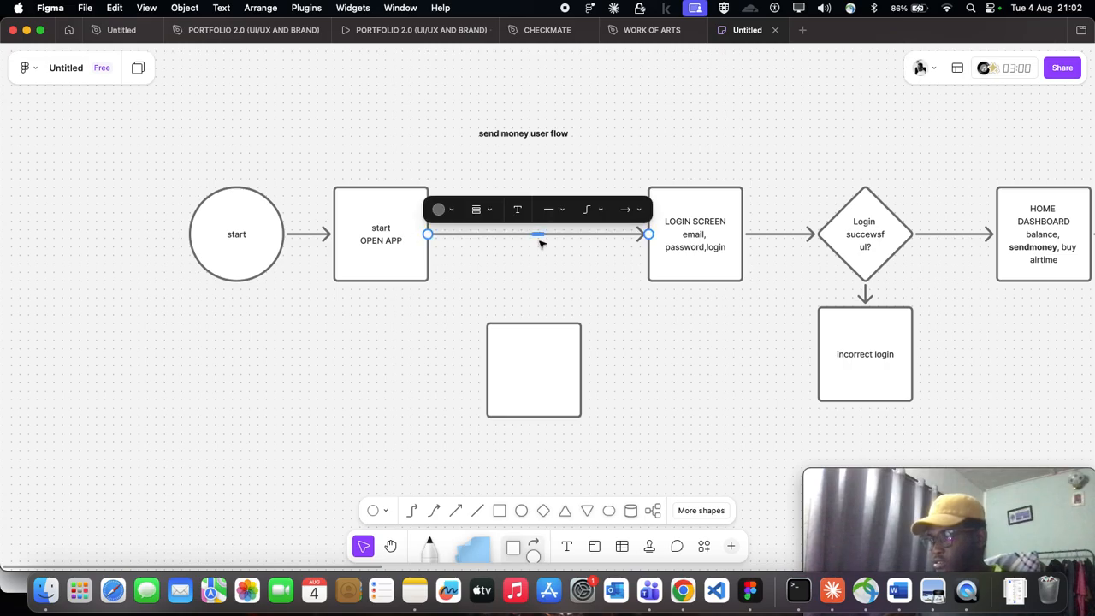
key(Delete)
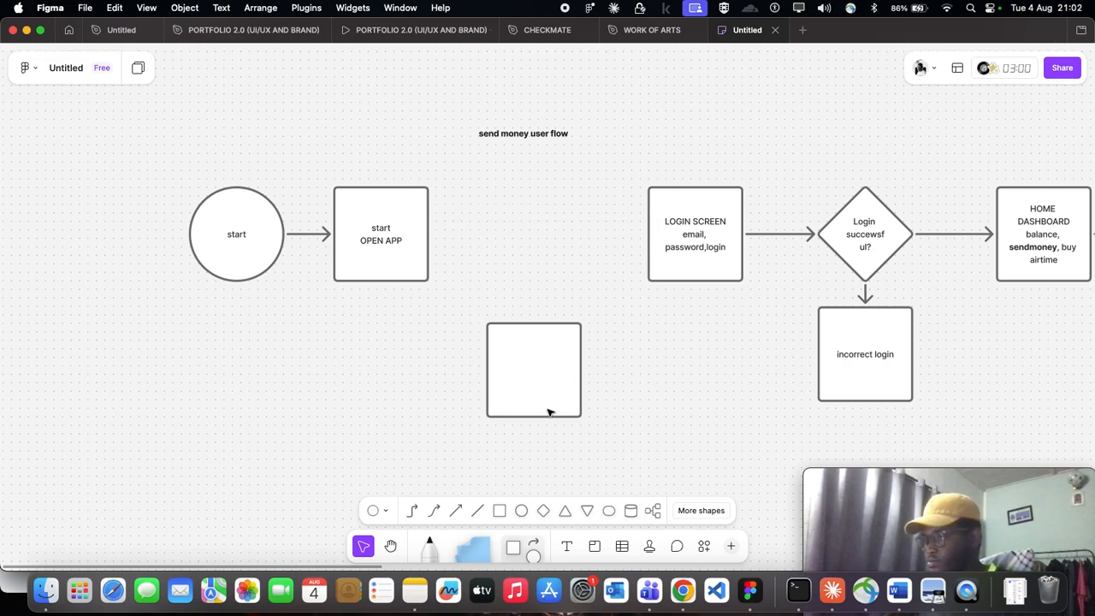
- Place the blank square midway between "start OPEN APP" and the login screen, and connect it to both with arrows
click(546, 405)
drag(537, 396, 539, 264)
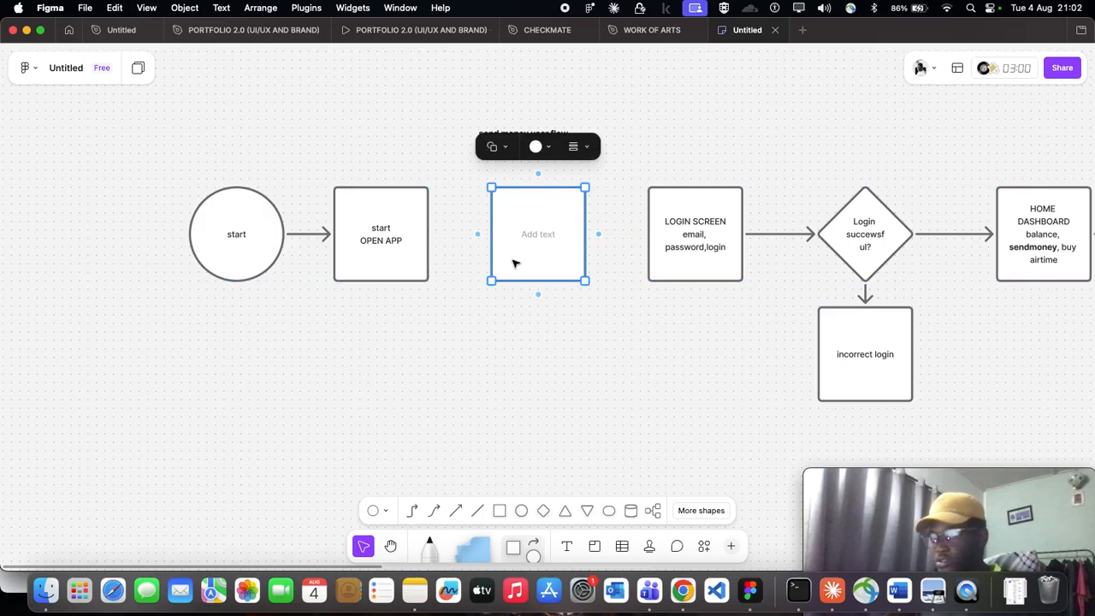
click(422, 247)
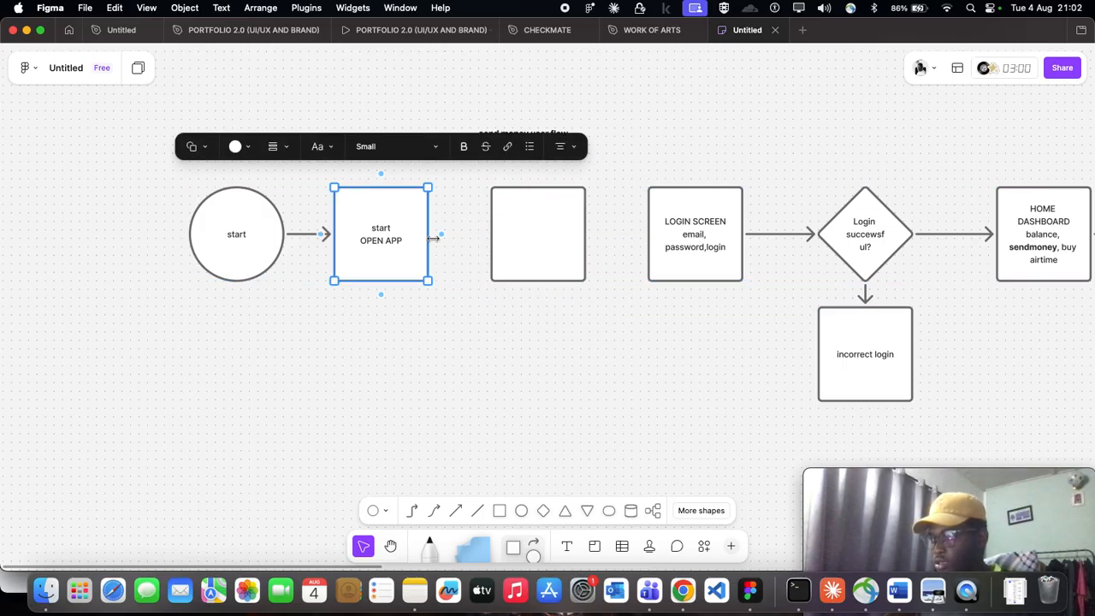
drag(440, 234, 511, 240)
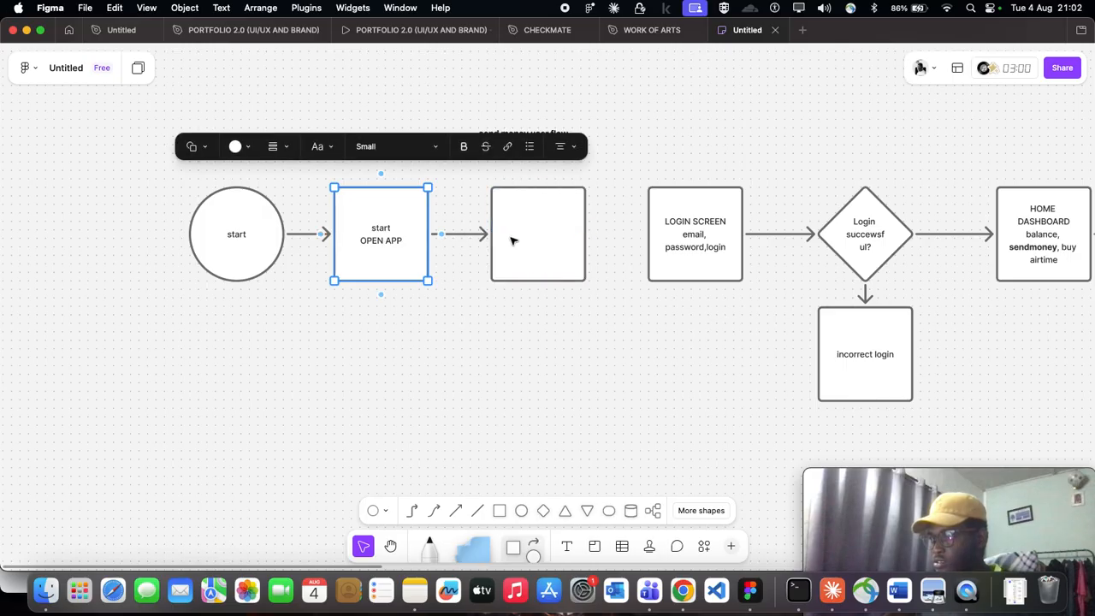
click(585, 238)
drag(600, 236, 648, 233)
click(657, 358)
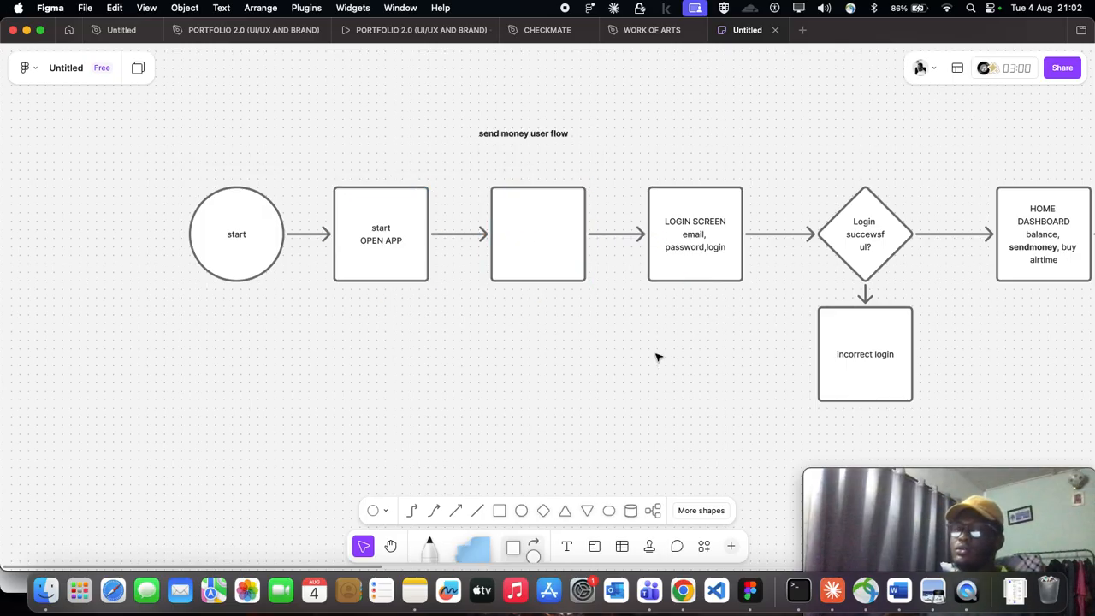
- Undo the insertion before the login screen, including the gap widening, until the blank square is back below the flow line
scroll(640, 344, down, 5)
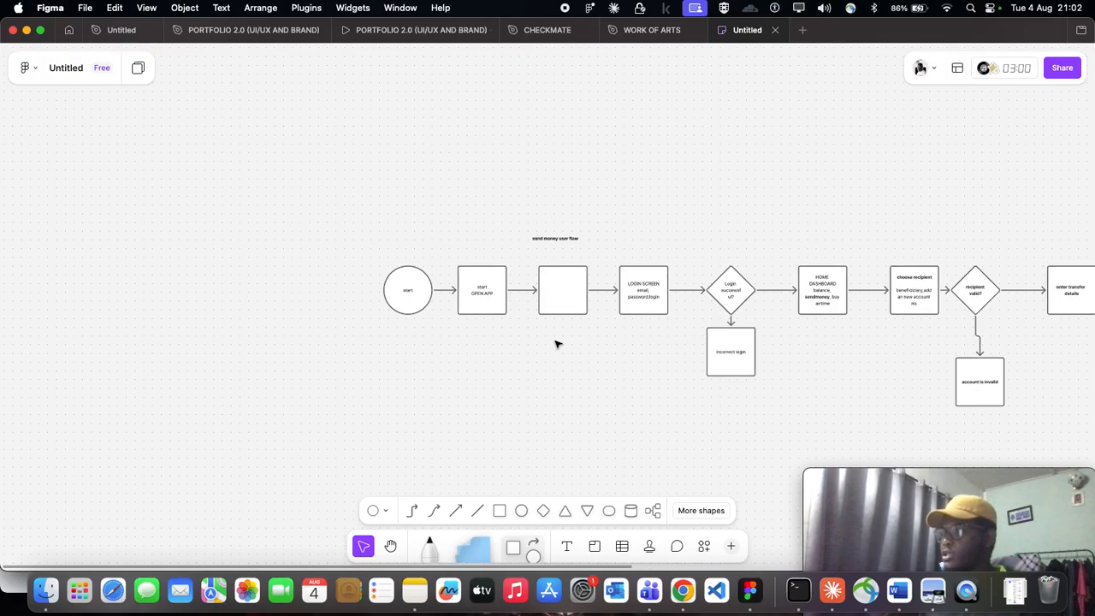
scroll(557, 342, right, 3)
scroll(442, 283, up, 2)
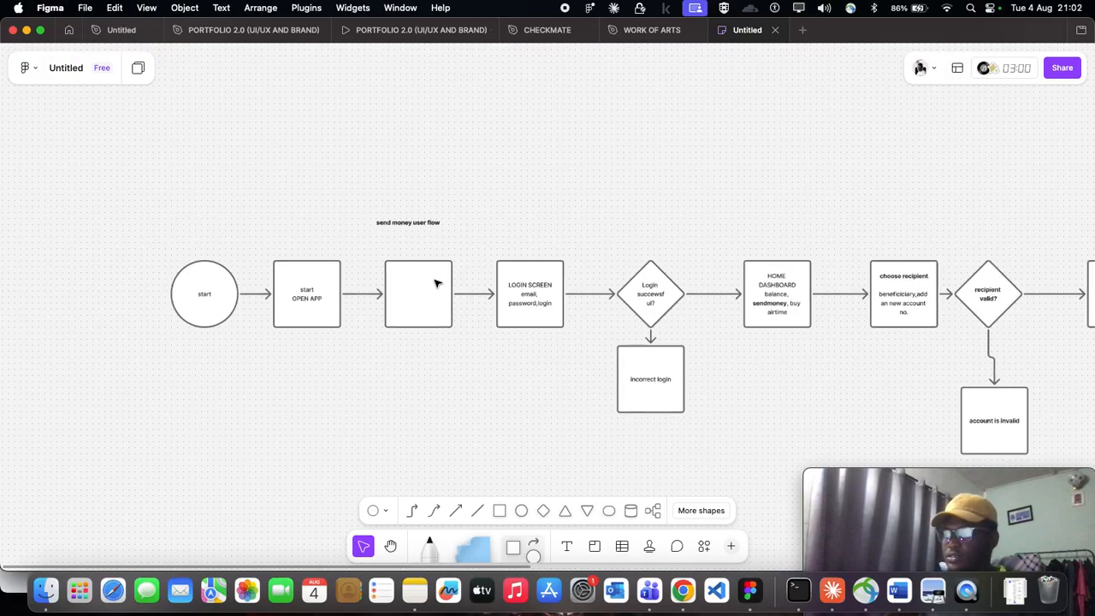
scroll(410, 294, down, 1)
scroll(517, 305, right, 2)
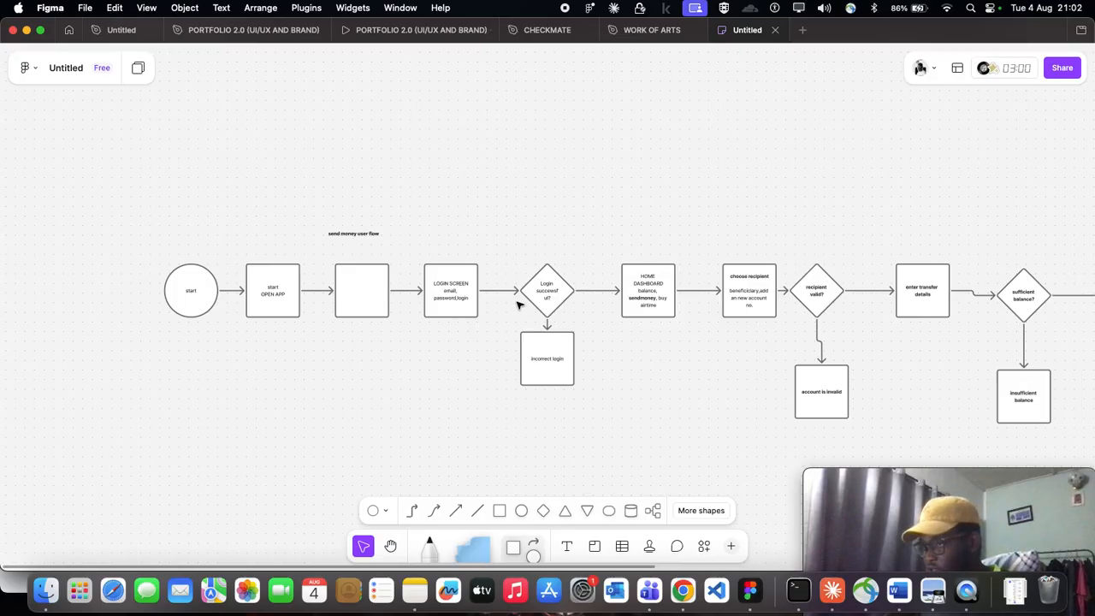
key(super+z)
key(super+z)
key(super+z)
key(super+z)
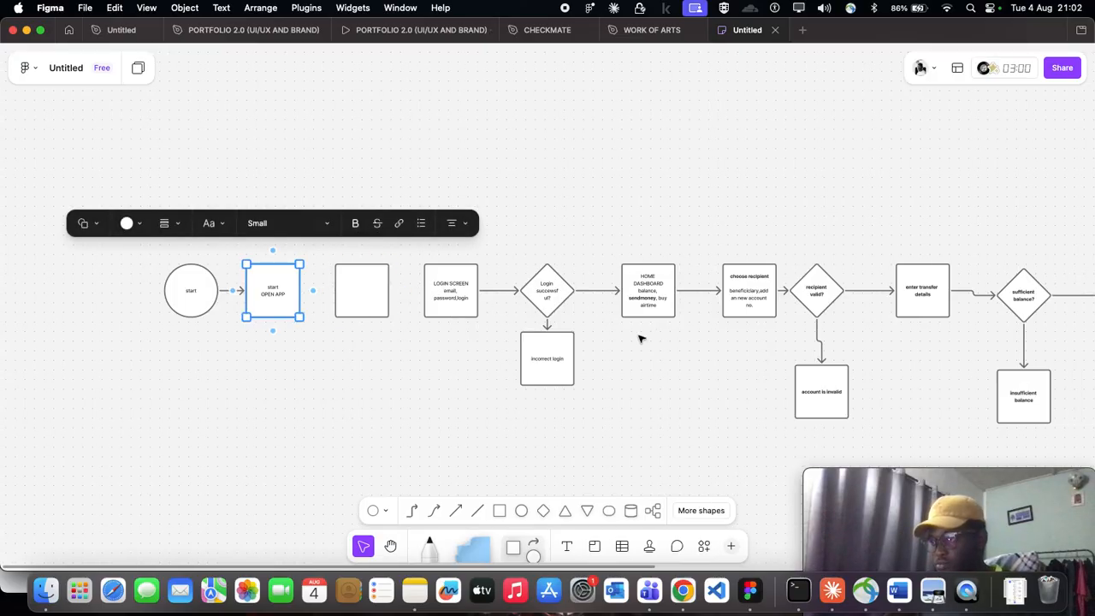
key(super+z)
key(super+z)
key(super+z)
key(super+z)
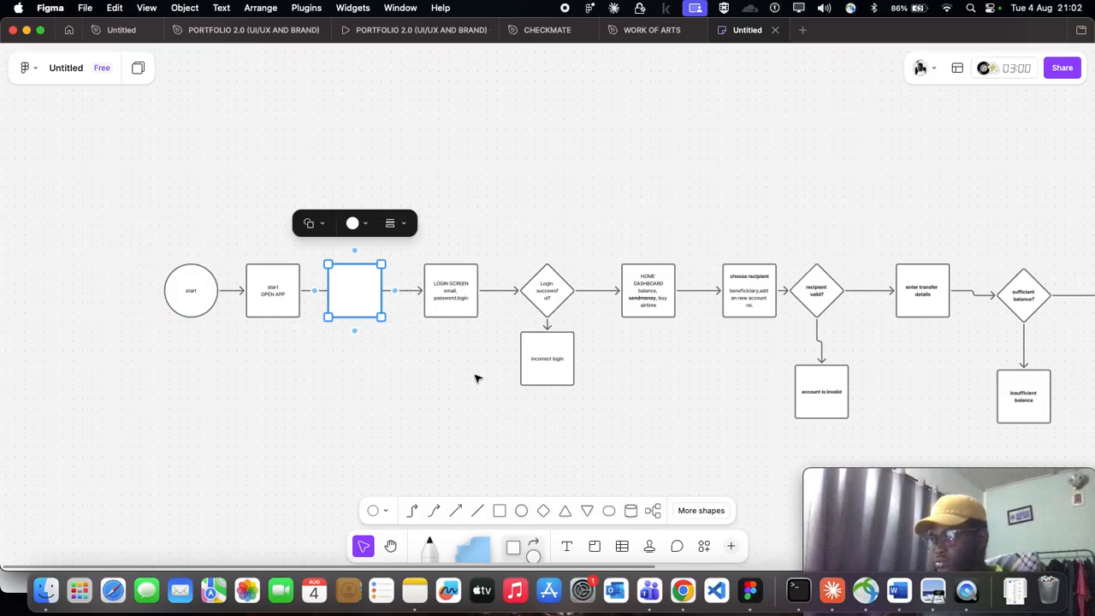
key(super+z)
key(super+z)
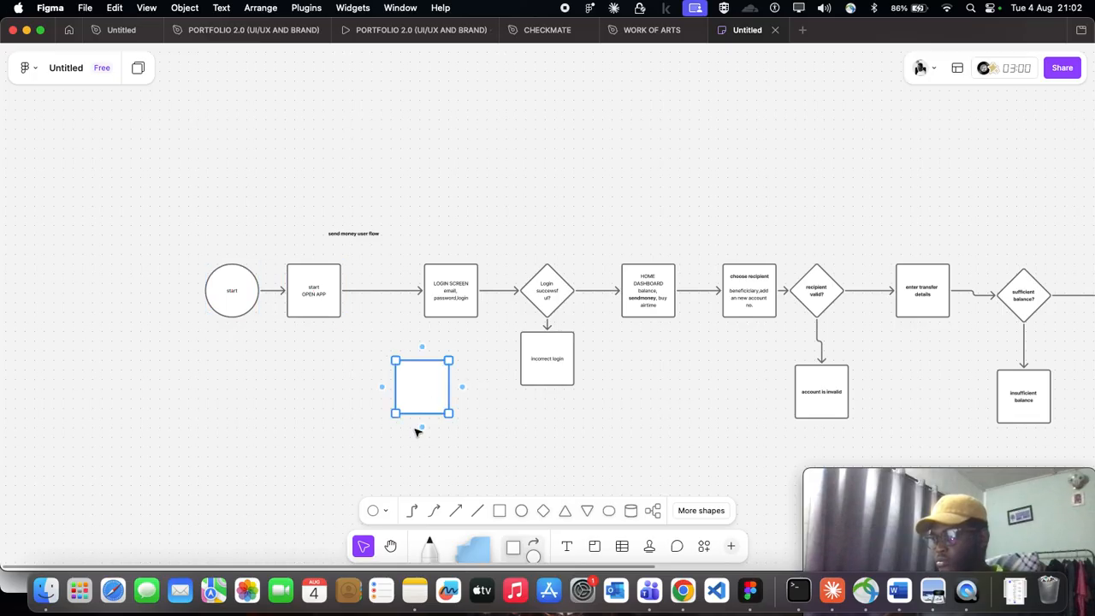
- Move the blank square along the flow to a spot beneath the home dashboard and "choose recipient" squares
click(395, 323)
drag(391, 320, 702, 391)
scroll(701, 391, up, 2)
scroll(616, 358, right, 2)
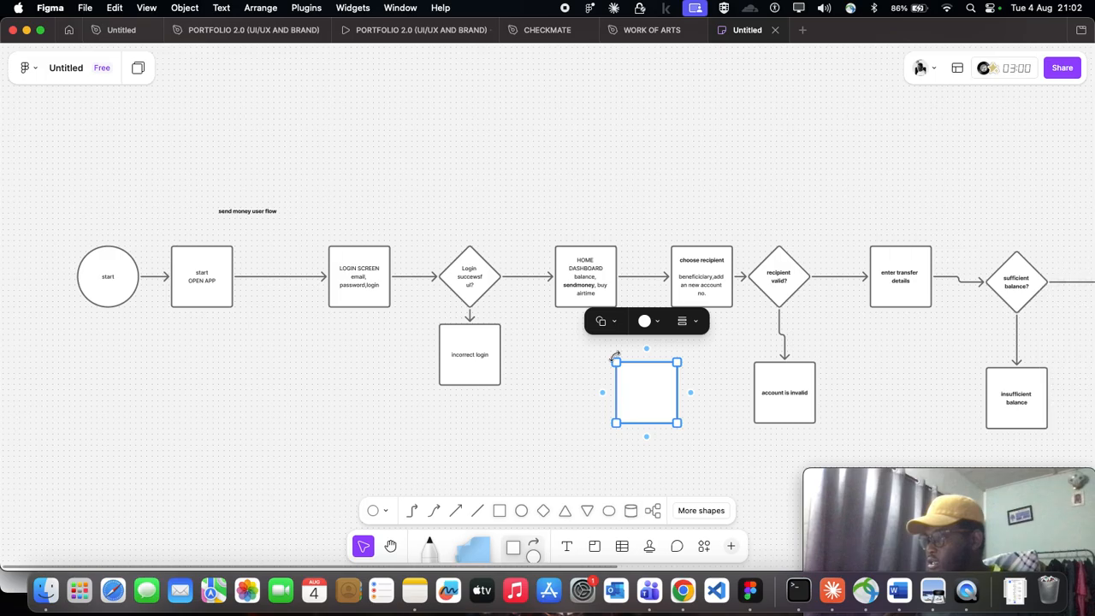
scroll(648, 400, right, 3)
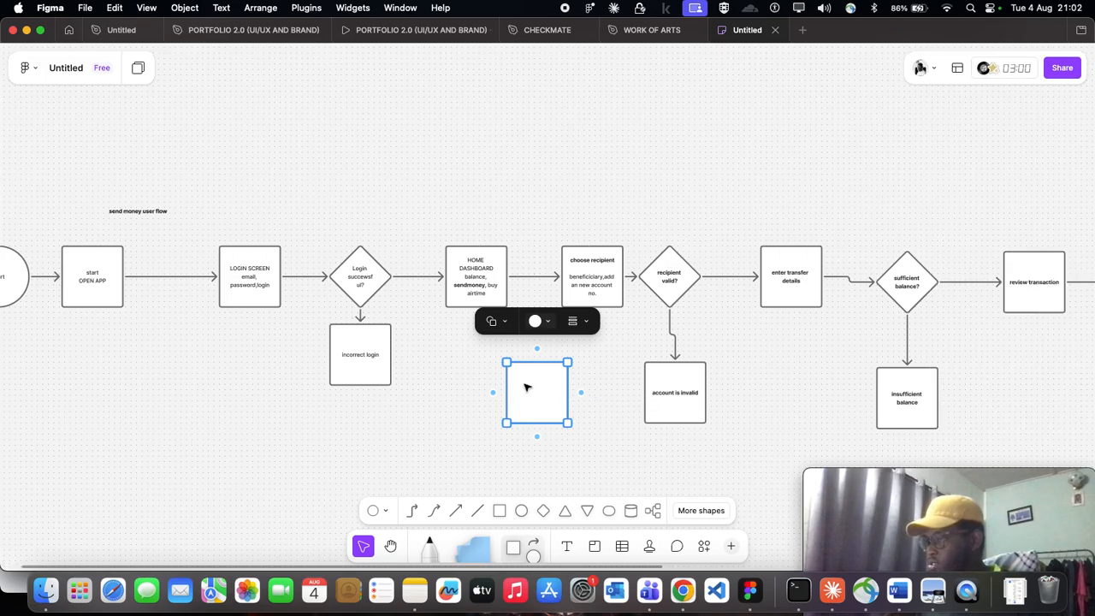
scroll(435, 402, left, 3)
- Move all shapes from the "start" circle through "choose recipient" to the left, opening a gap before the "recipient valid?" diamond
click(470, 446)
scroll(470, 446, down, 3)
drag(263, 306, 522, 342)
scroll(616, 374, up, 5)
- Replace the arrow between "choose recipient" and "recipient valid?" with the blank square, placed in line in the gap
click(573, 293)
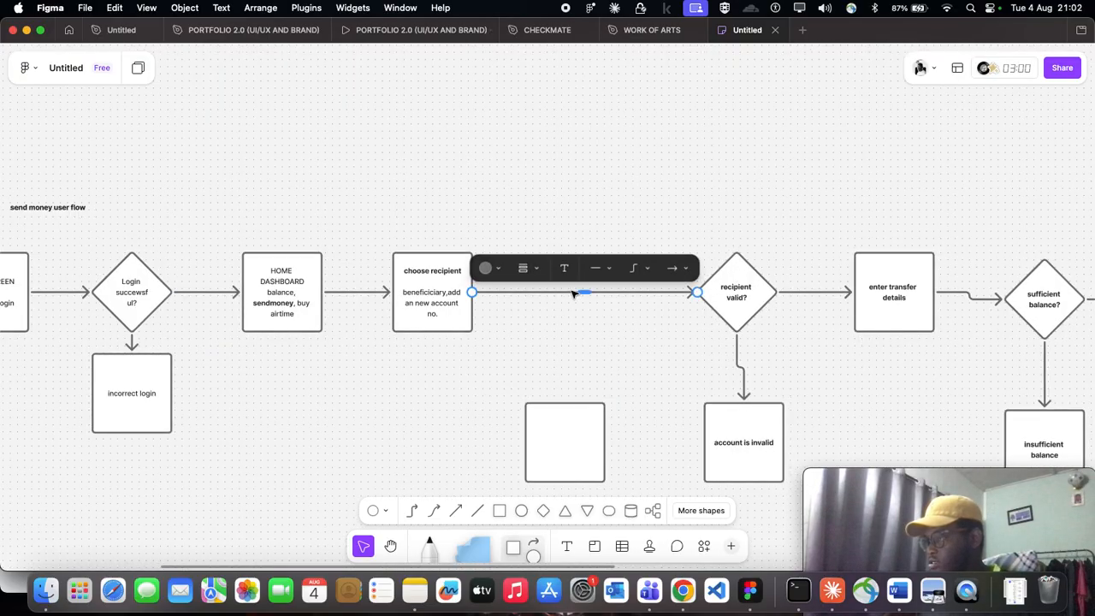
key(Delete)
click(564, 447)
drag(564, 447, 575, 301)
- Connect "choose recipient" to the blank square and the blank square to the "recipient valid?" diamond with arrows
click(465, 305)
drag(485, 292, 694, 292)
click(606, 300)
click(667, 384)
scroll(651, 396, down, 5)
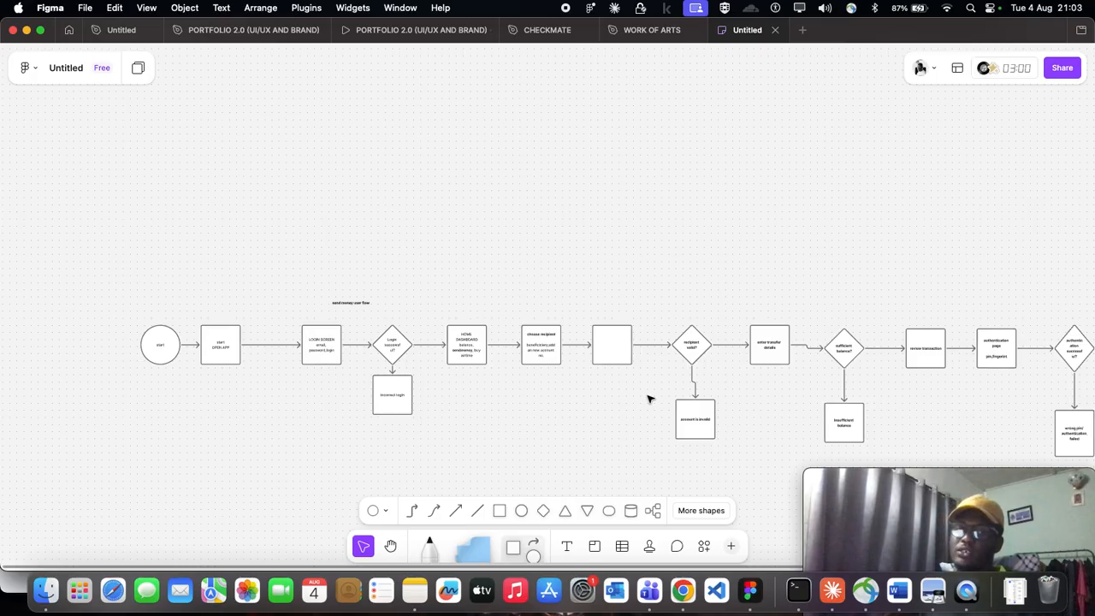
scroll(648, 399, up, 5)
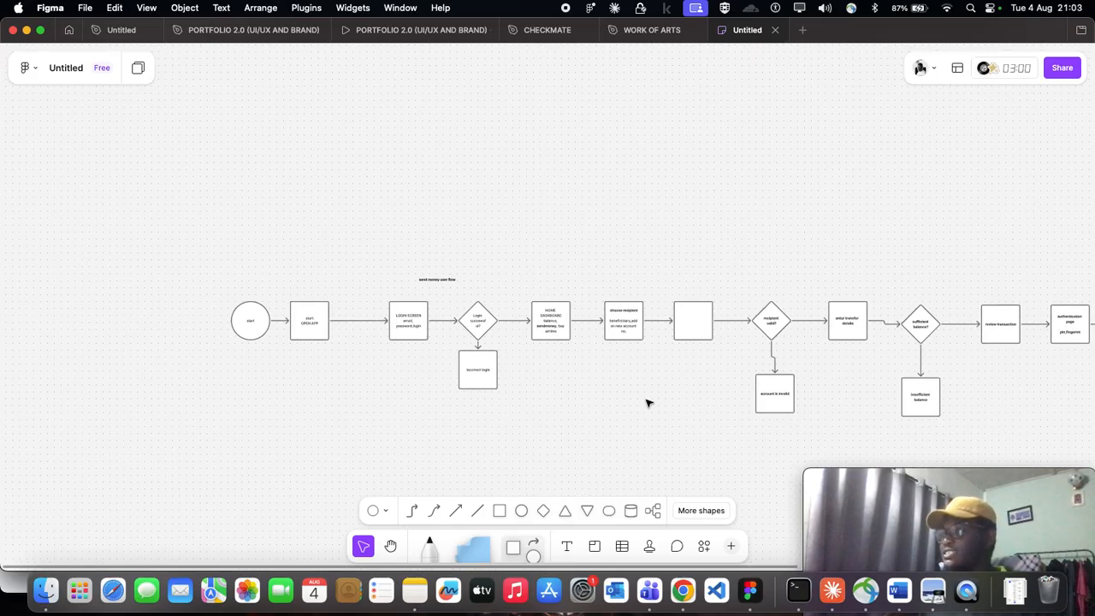
scroll(691, 287, up, 3)
scroll(692, 286, right, 3)
scroll(668, 312, left, 4)
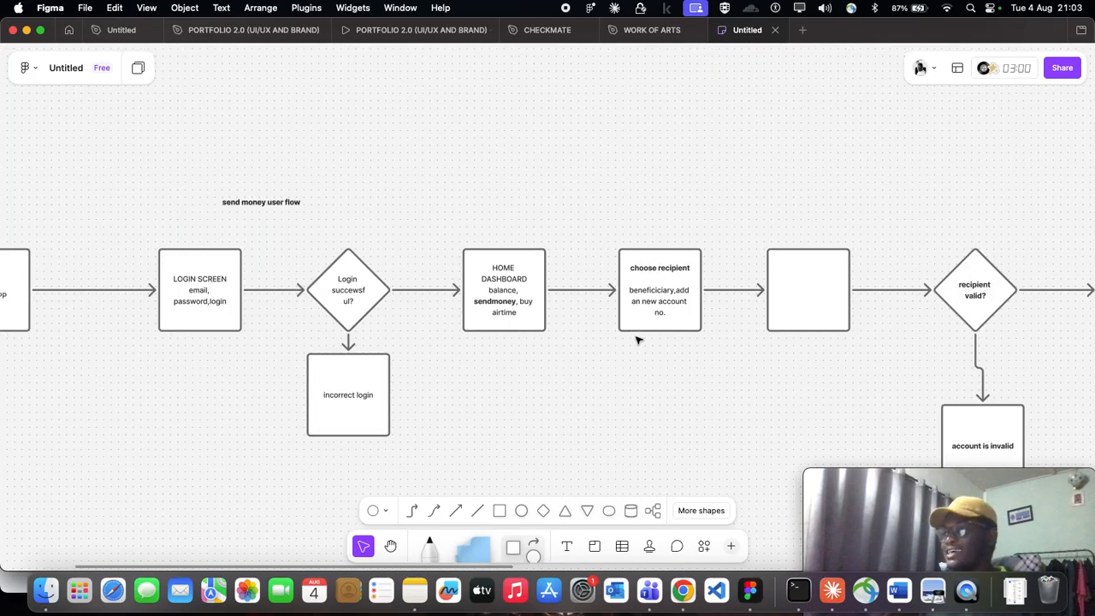
scroll(817, 307, right, 2)
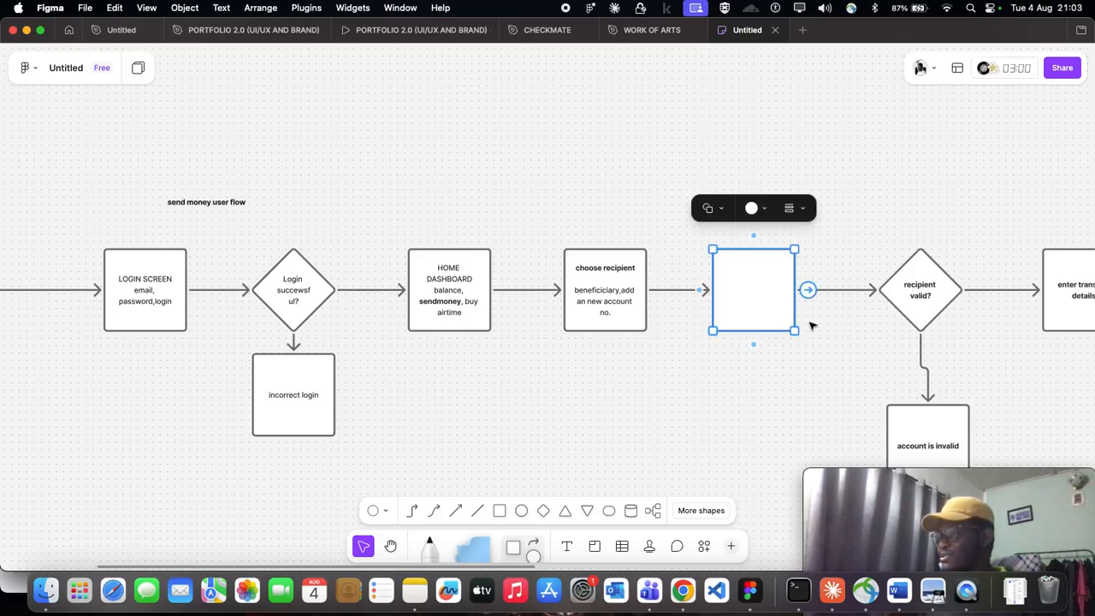
- Undo the blank square's arrows, its placement and the gap before "recipient valid?", and delete the blank square
scroll(811, 324, down, 3)
scroll(788, 378, right, 2)
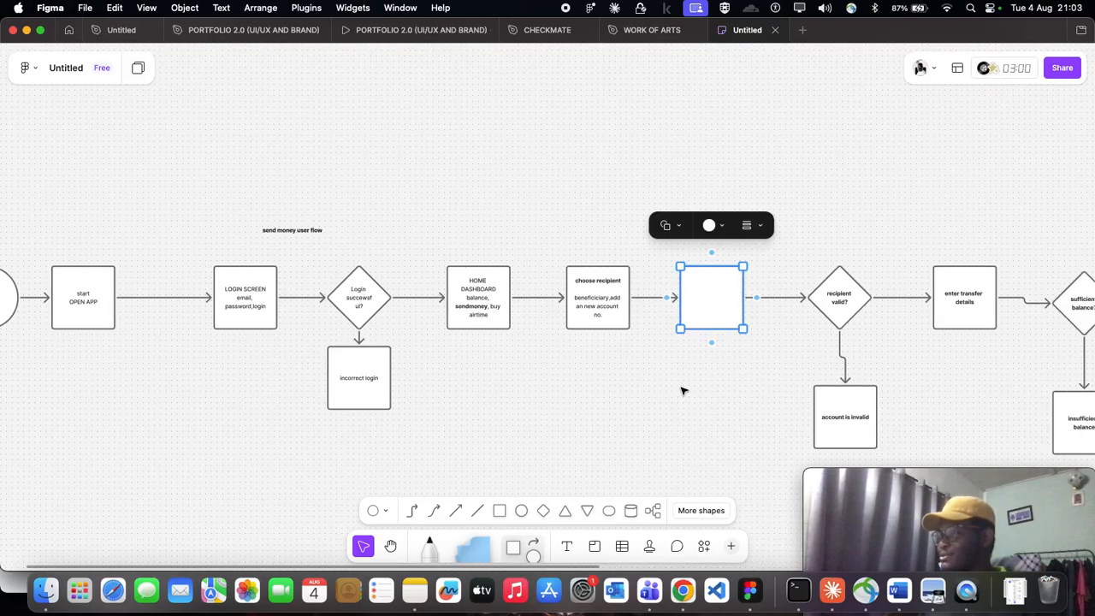
key(super+z)
key(super+z)
key(super+z)
key(super+z)
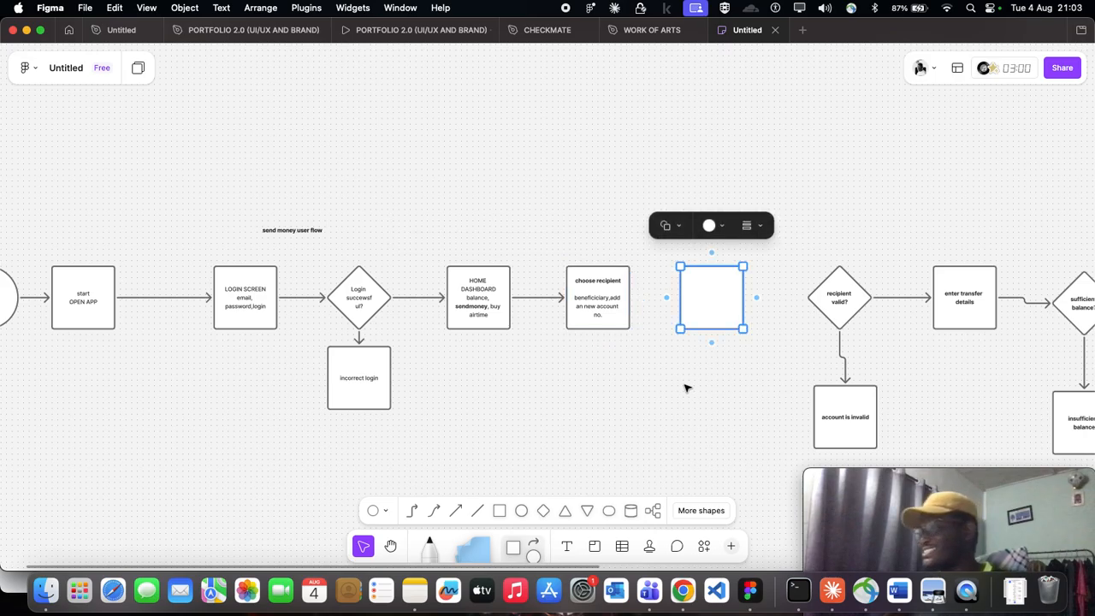
key(super+z)
key(super+z)
key(super+z)
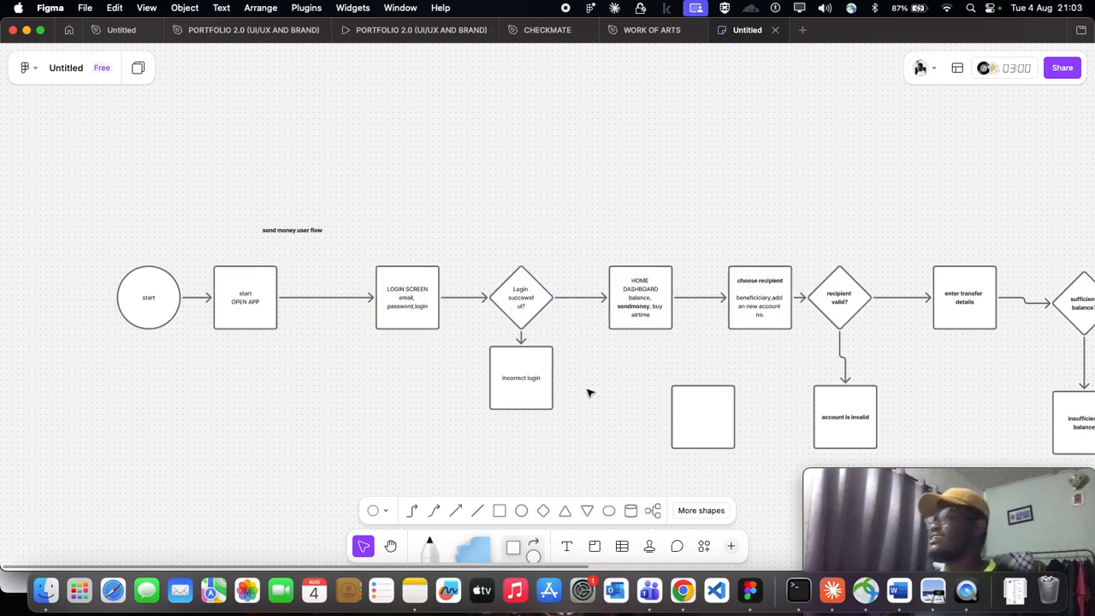
click(705, 426)
key(Delete)
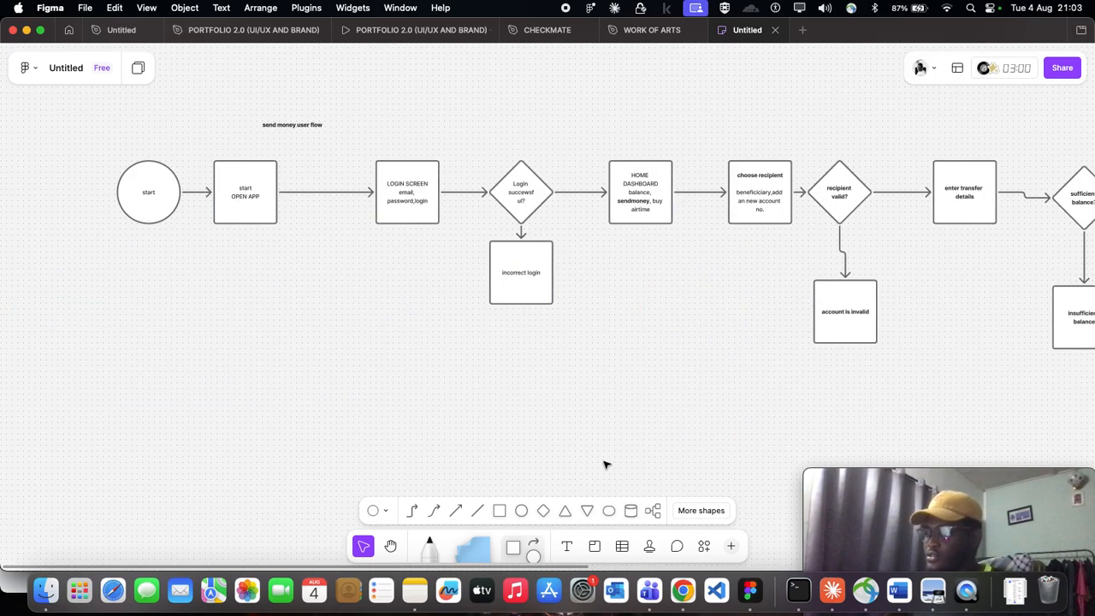
- Move the "start" circle and the "start OPEN APP" square together closer to the LOGIN SCREEN square
scroll(606, 462, down, 3)
drag(215, 225, 359, 348)
drag(342, 289, 369, 286)
click(419, 386)
scroll(422, 384, right, 5)
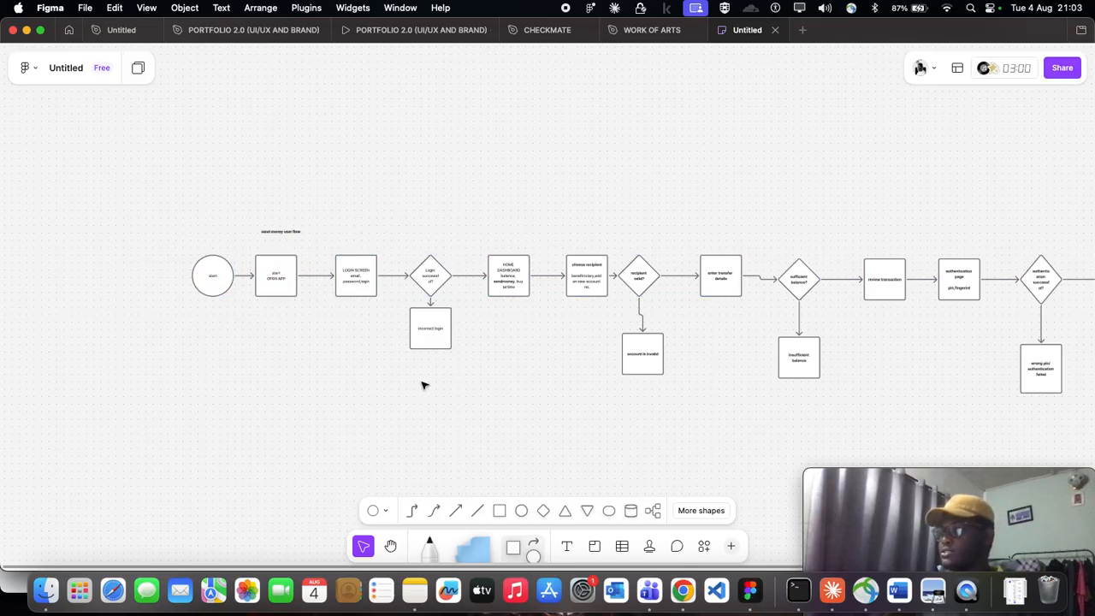
- Move the "send money user flow" title so it sits above the "start" circle
scroll(501, 381, left, 5)
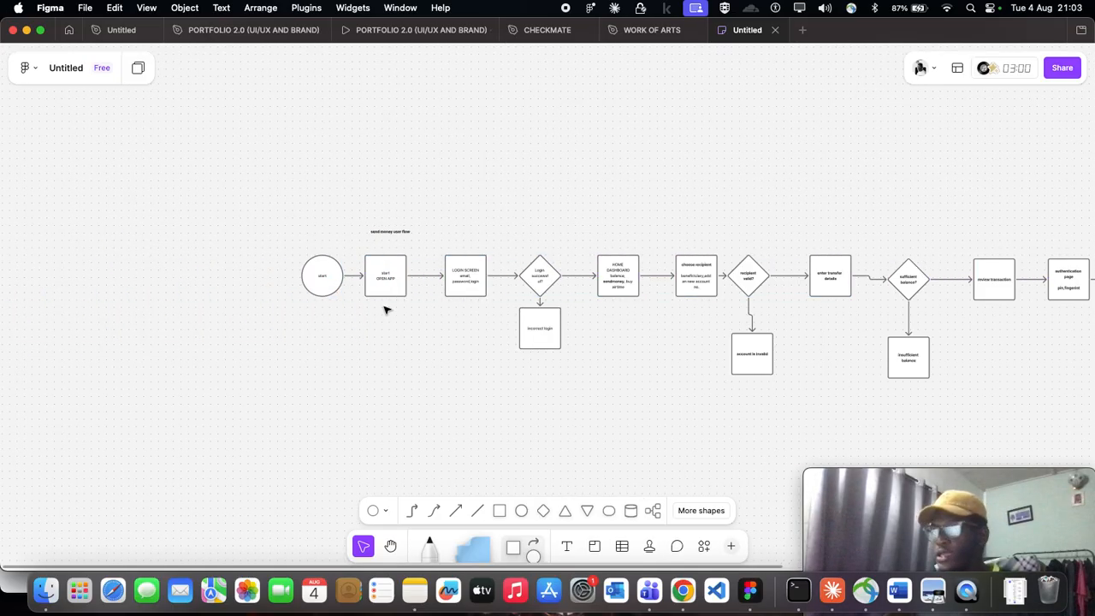
scroll(326, 383, right, 5)
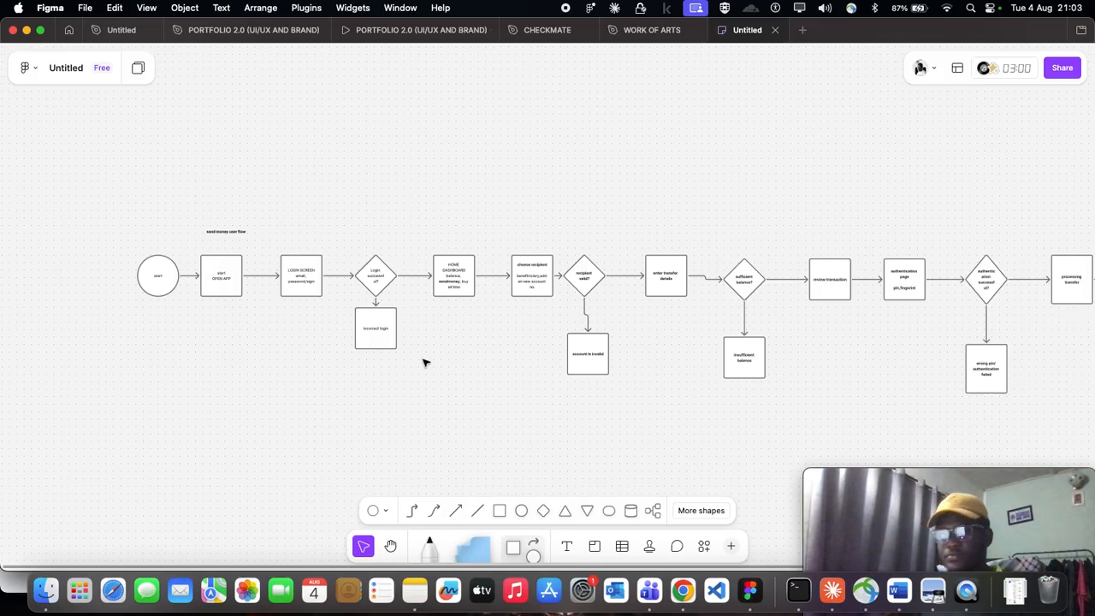
scroll(220, 277, left, 5)
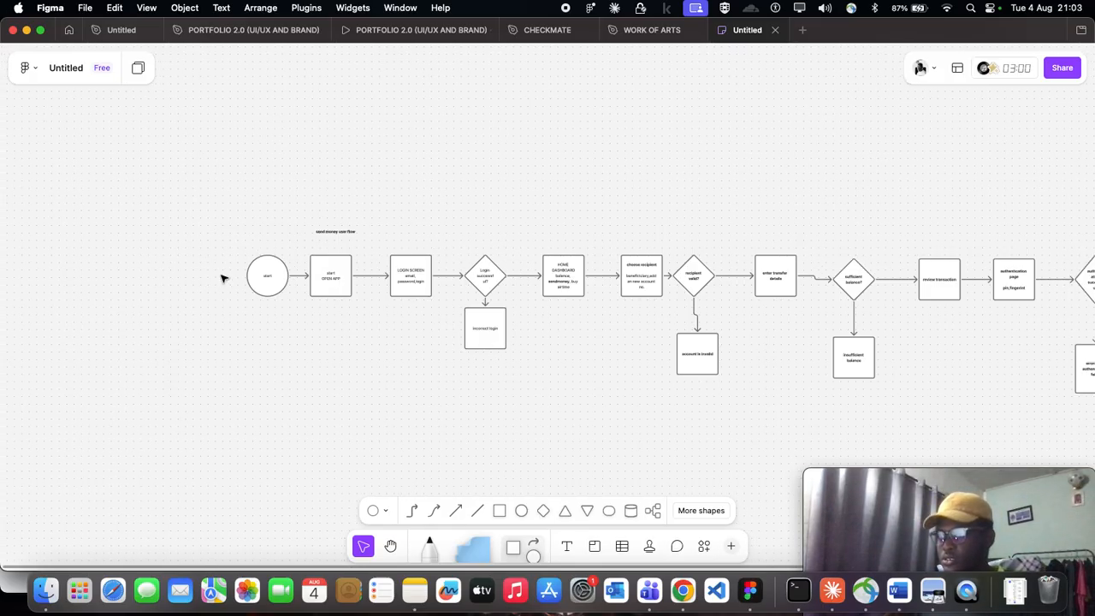
scroll(337, 228, up, 3)
click(383, 240)
drag(391, 237, 252, 214)
click(434, 220)
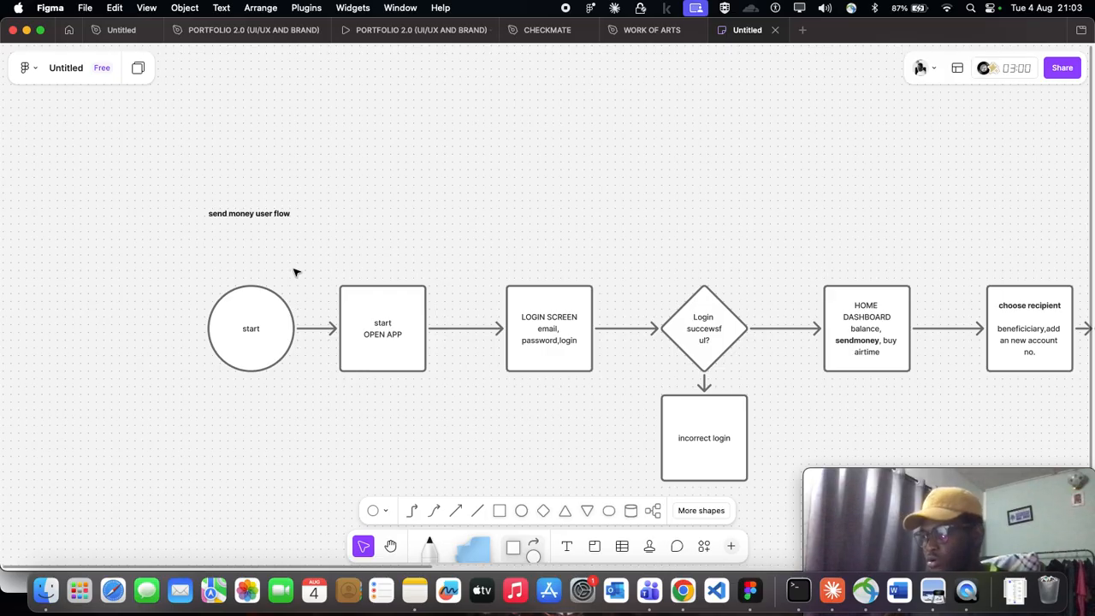
- Review the send money flow from the "start" circle through the "enter transfer details" square, checking its order and spacing
scroll(332, 261, down, 5)
scroll(333, 263, down, 3)
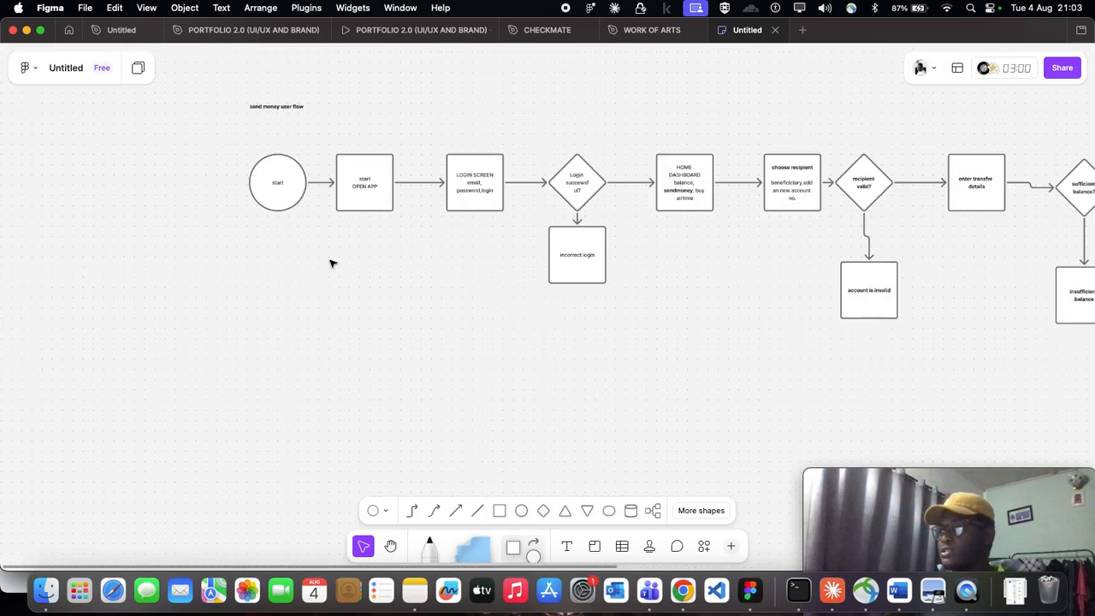
scroll(332, 263, right, 5)
scroll(328, 266, left, 8)
scroll(325, 262, right, 2)
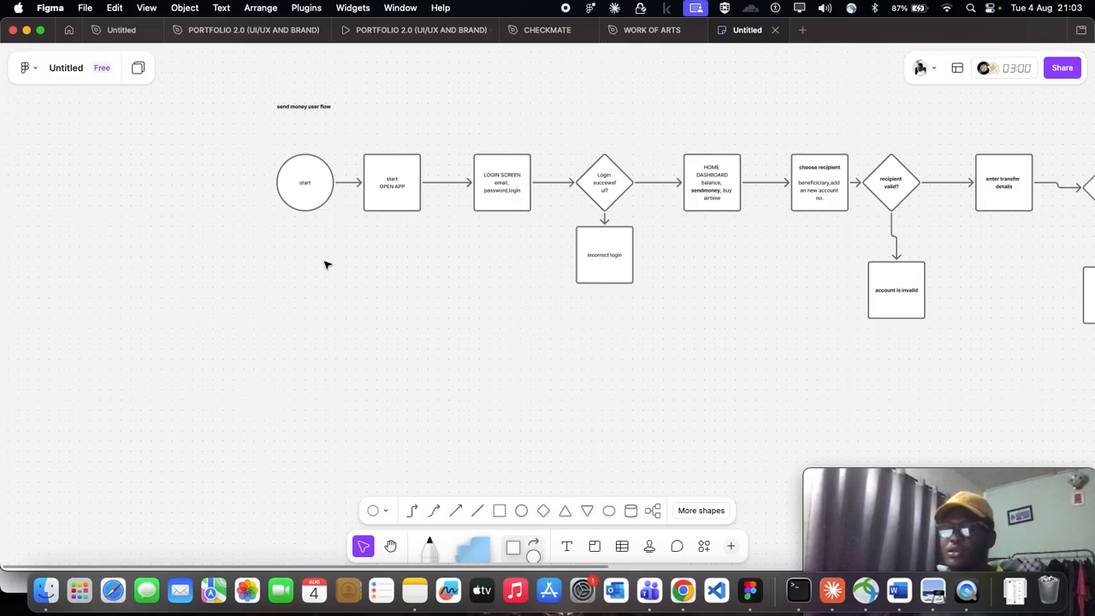
scroll(325, 265, up, 2)
scroll(325, 265, up, 6)
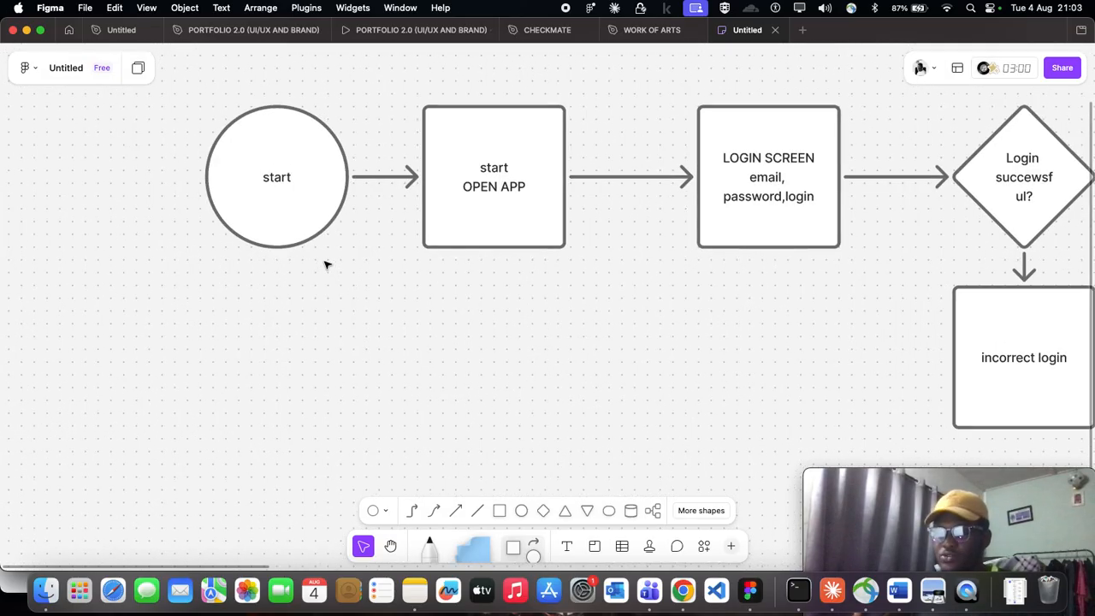
scroll(325, 264, down, 5)
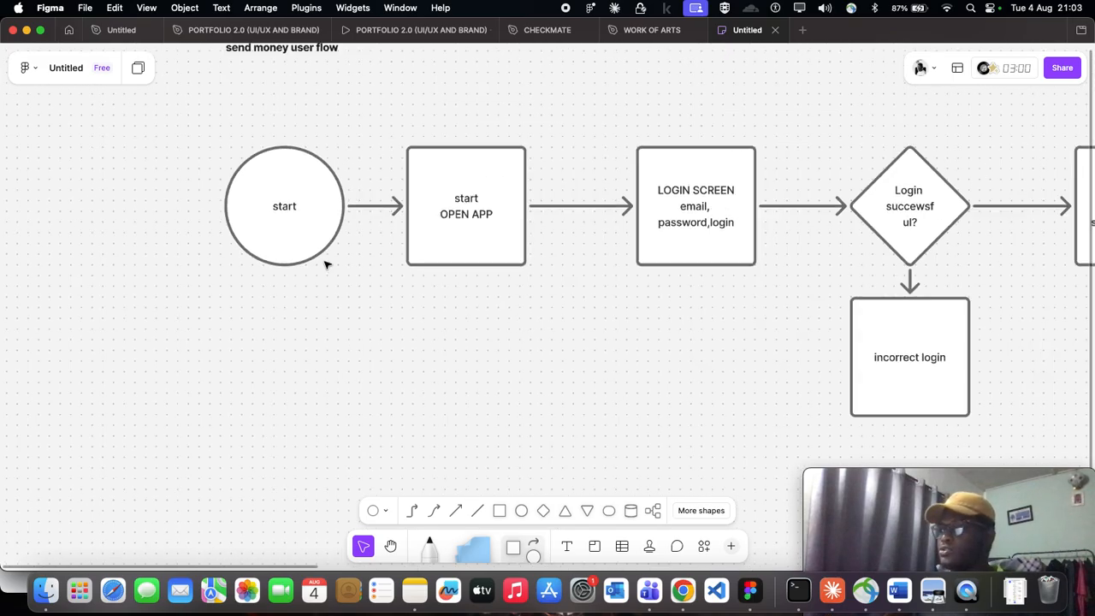
scroll(325, 265, right, 3)
scroll(325, 264, right, 2)
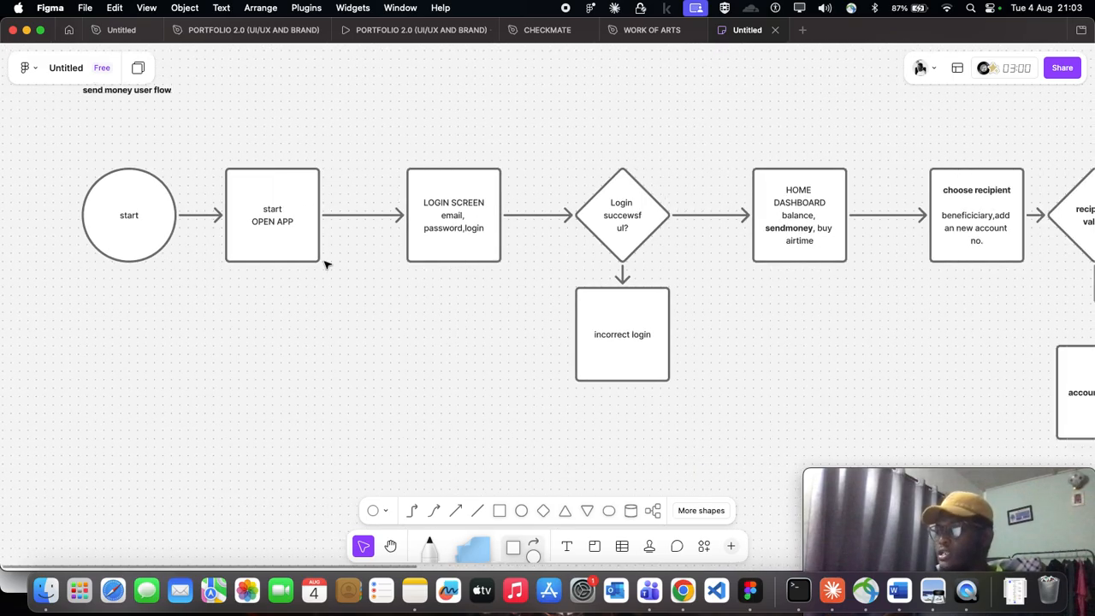
scroll(325, 264, right, 20)
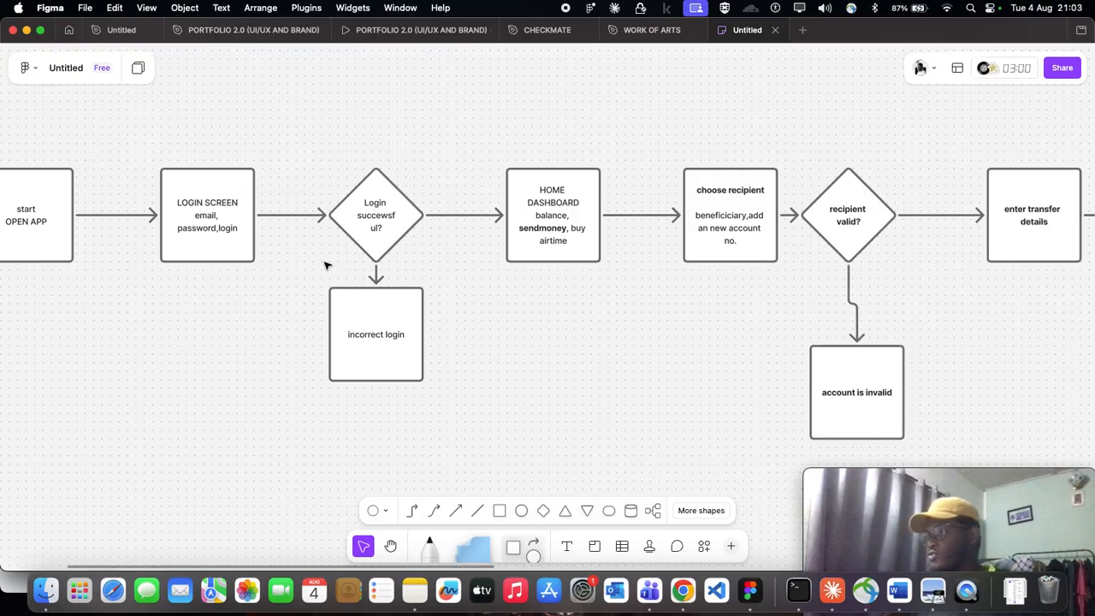
scroll(500, 305, left, 16)
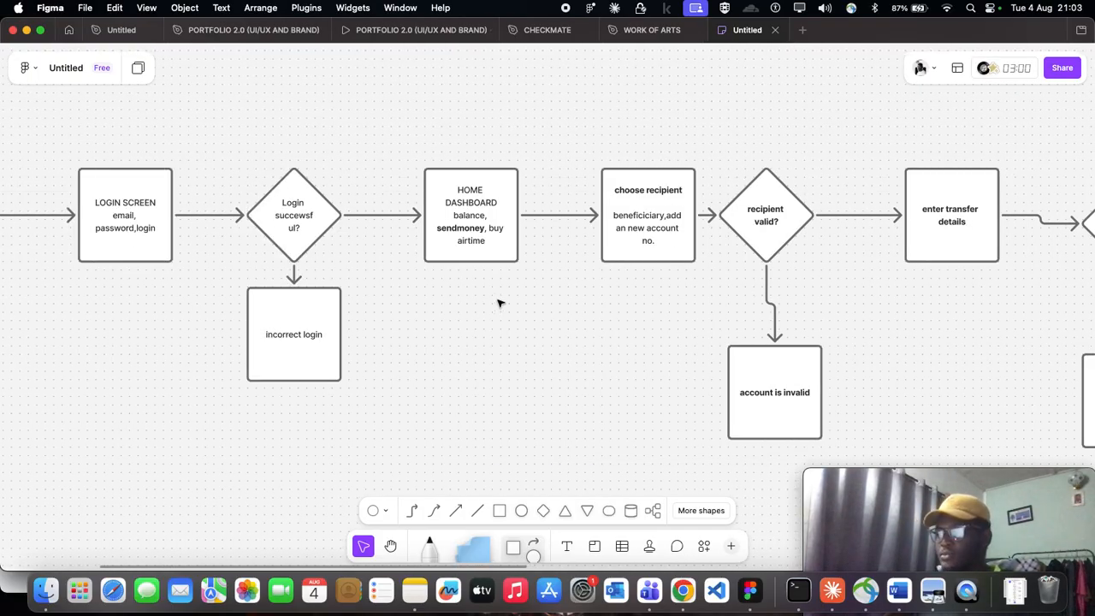
scroll(500, 304, left, 2)
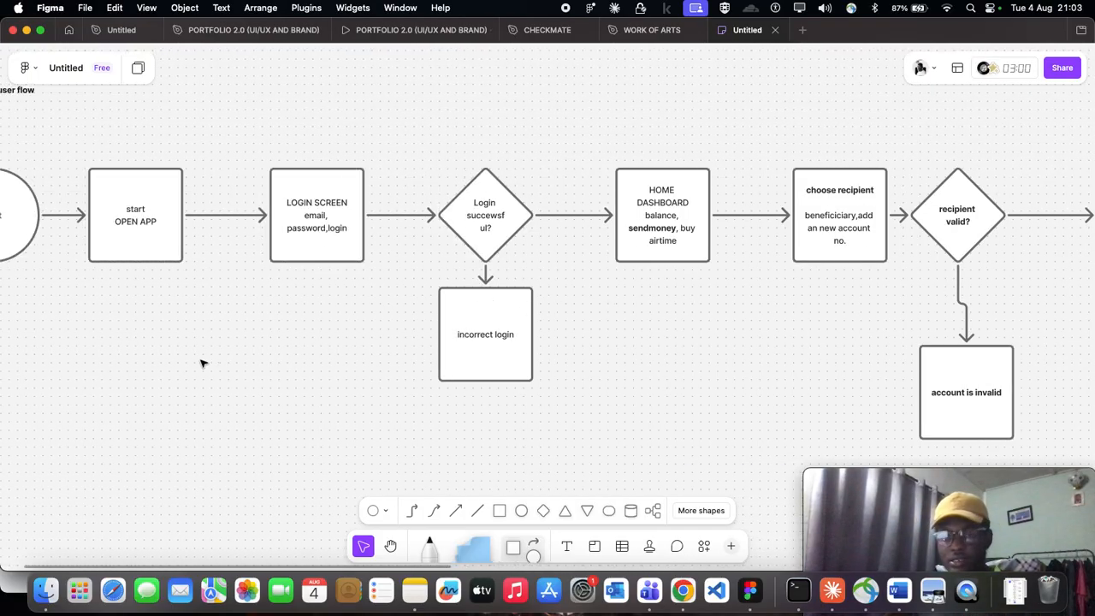
scroll(313, 318, left, 3)
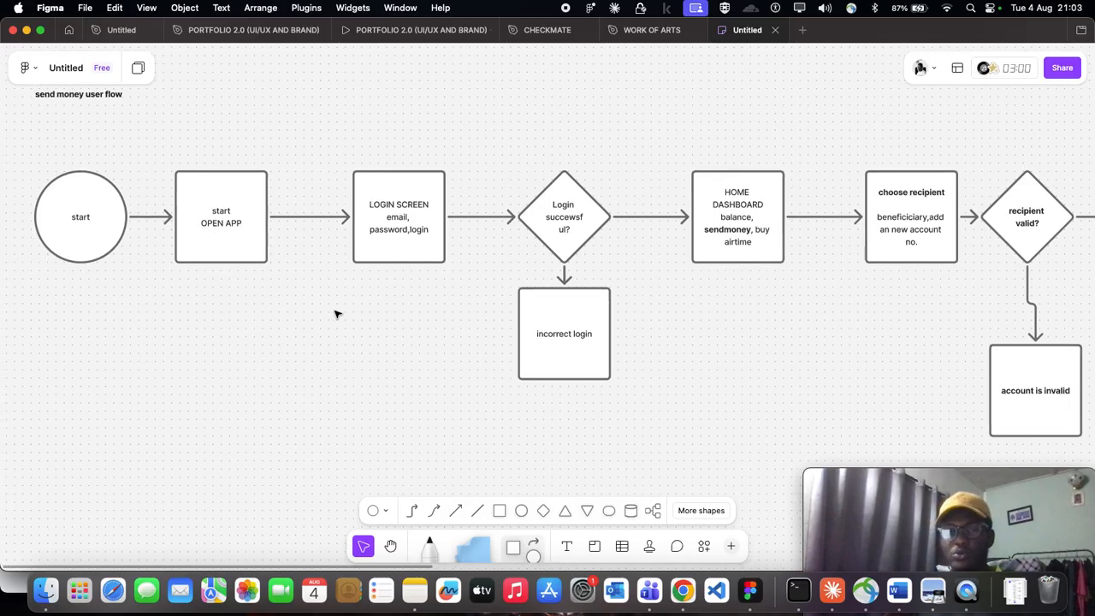
scroll(335, 314, left, 4)
scroll(335, 314, down, 1)
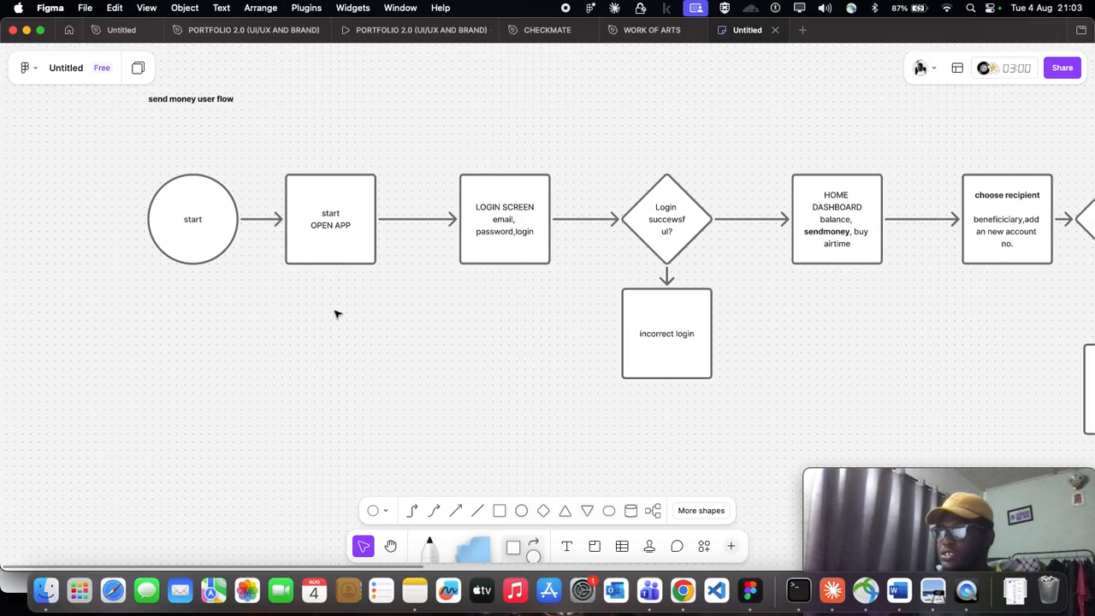
scroll(336, 314, down, 1)
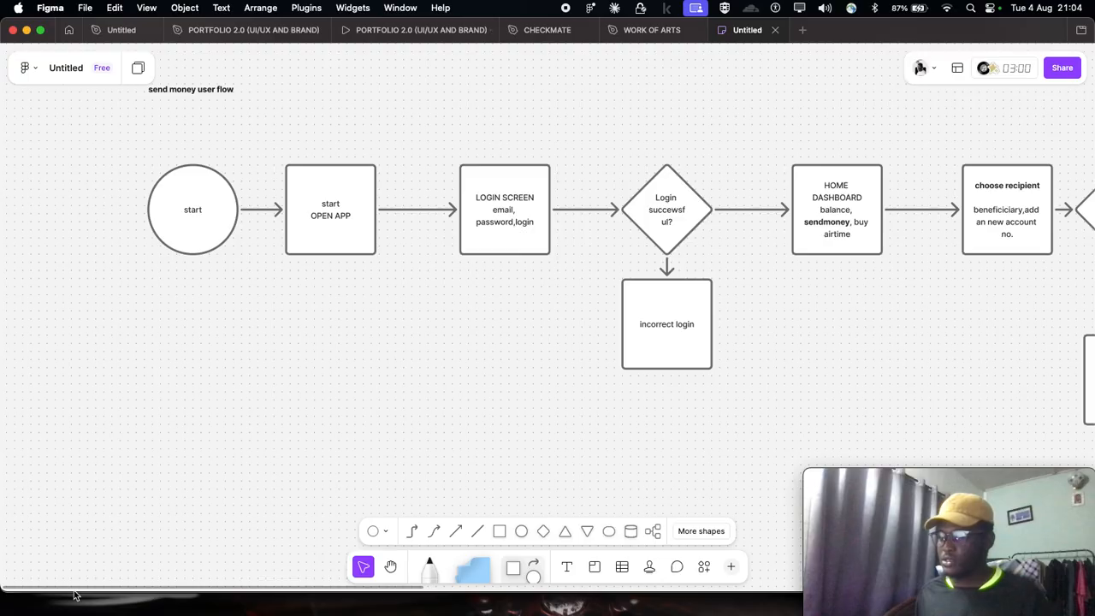
- Examine the opening steps up close, from the "start" circle through LOGIN SCREEN to the login check and its "incorrect login" branch
scroll(162, 451, up, 1)
scroll(235, 348, up, 5)
scroll(236, 347, up, 3)
scroll(236, 347, left, 3)
scroll(236, 347, down, 5)
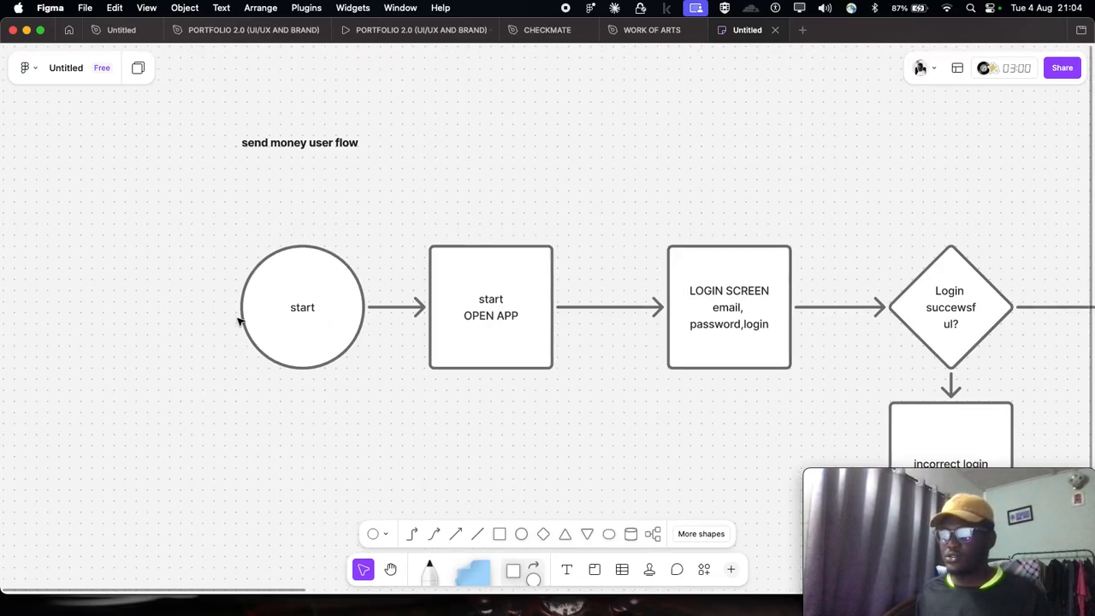
scroll(339, 276, up, 3)
scroll(336, 275, down, 3)
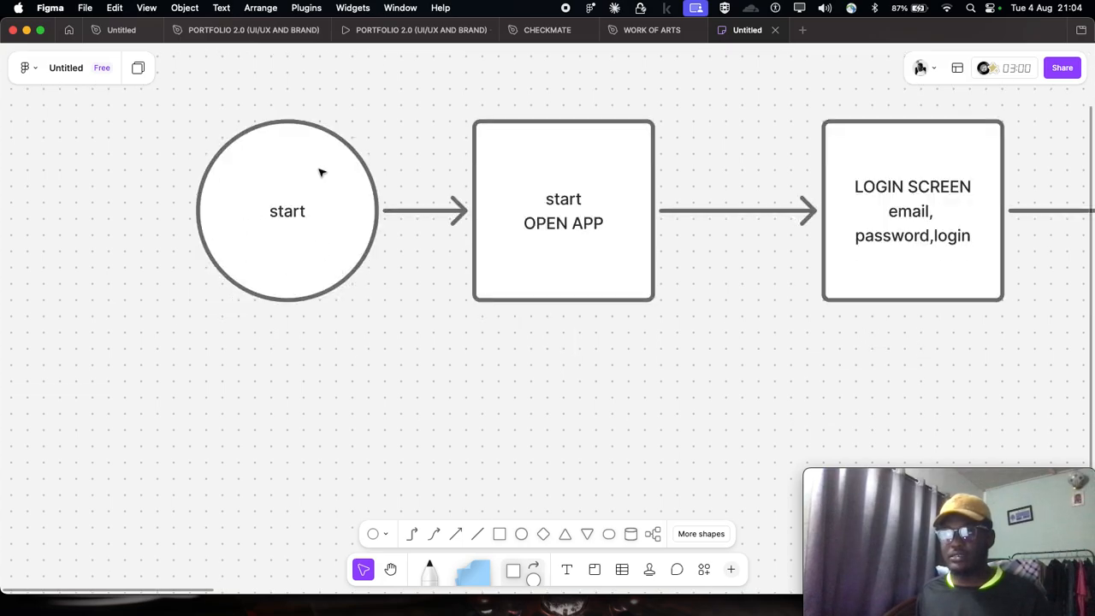
scroll(321, 173, down, 1)
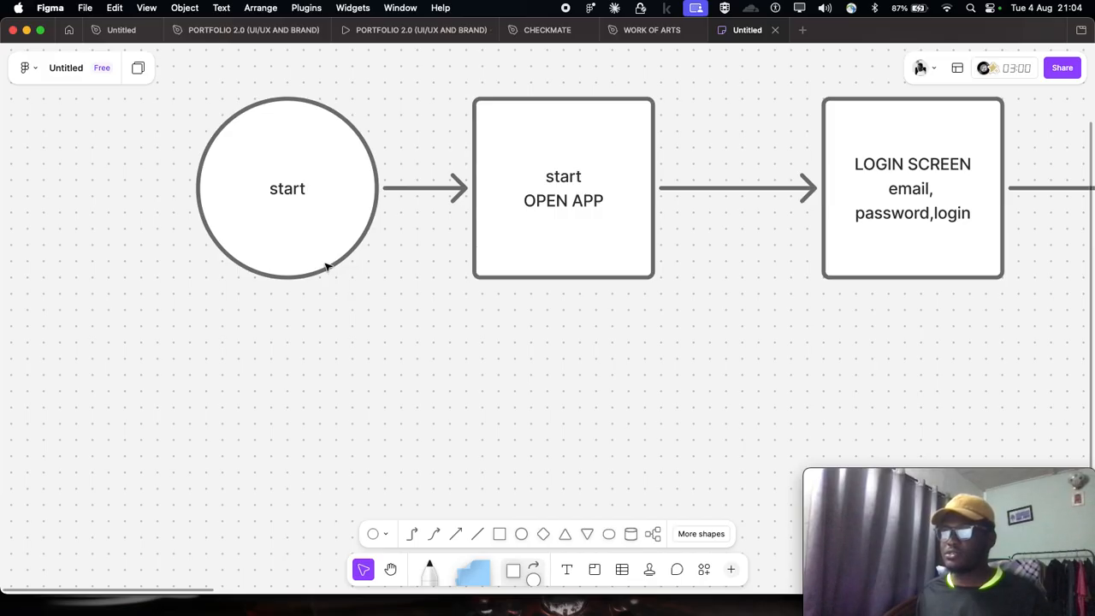
scroll(326, 267, right, 5)
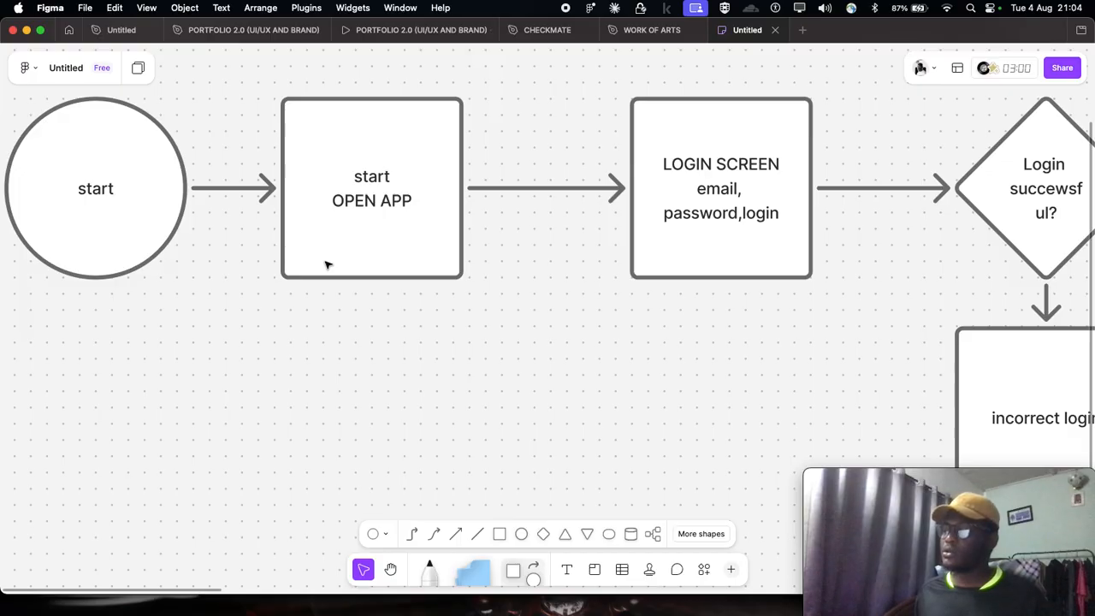
scroll(326, 264, up, 3)
scroll(325, 262, right, 3)
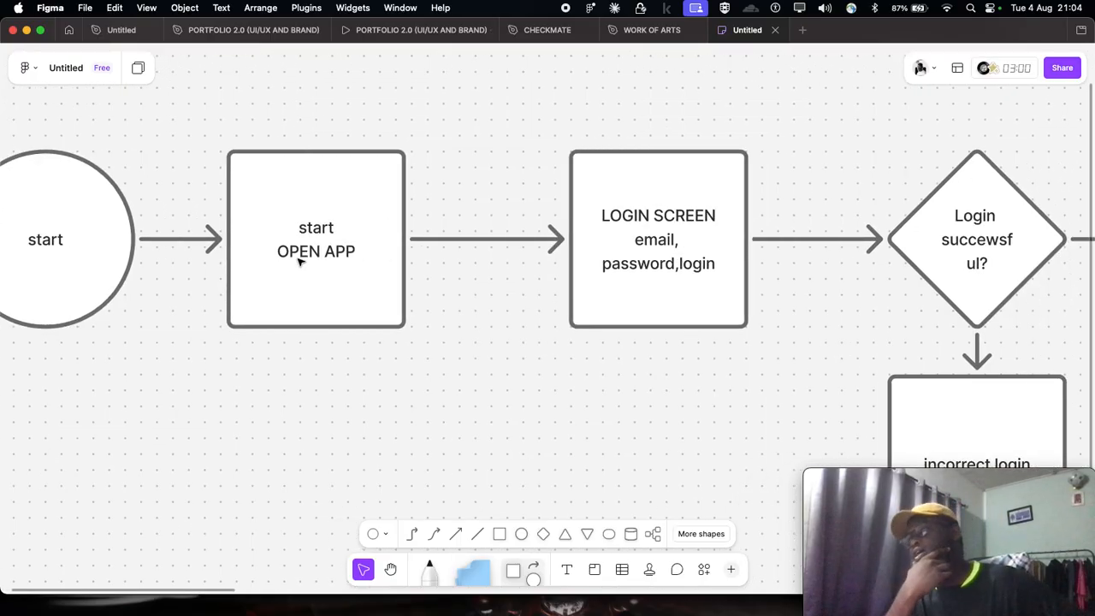
scroll(299, 260, right, 5)
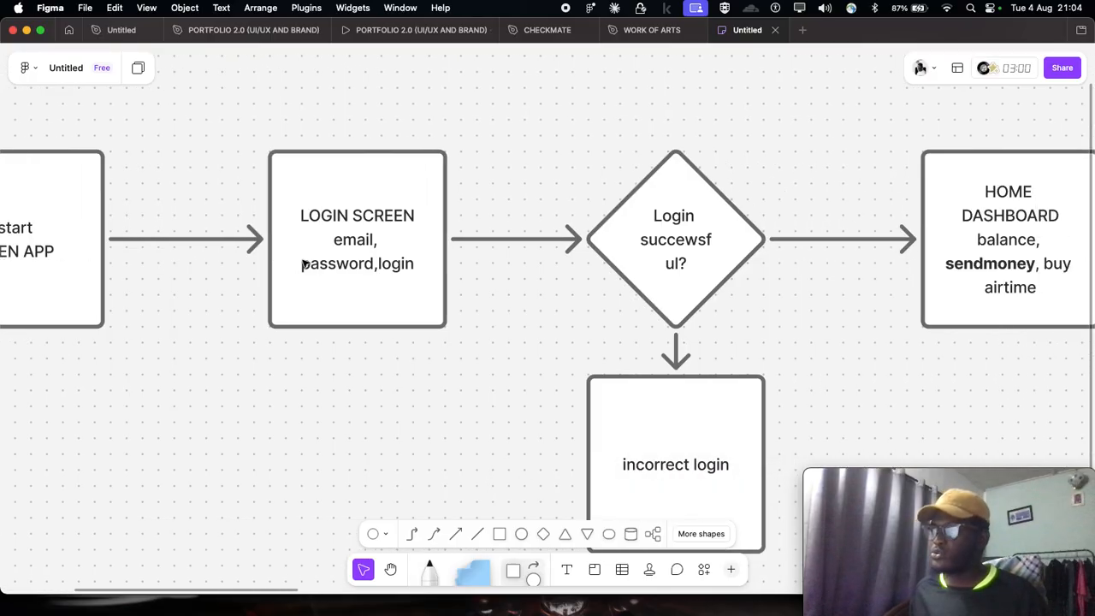
scroll(389, 246, up, 1)
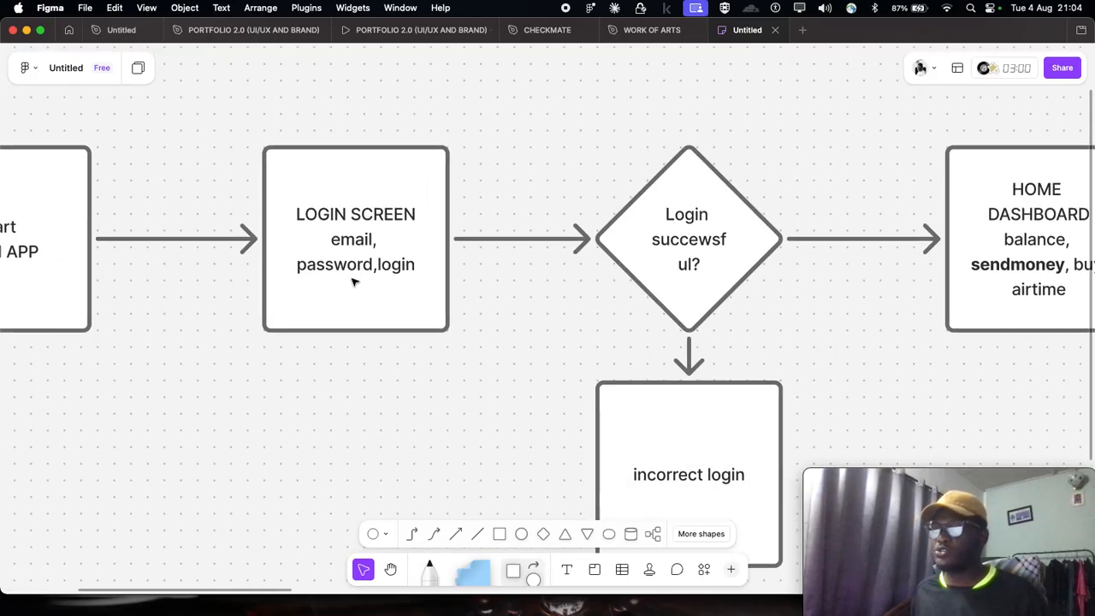